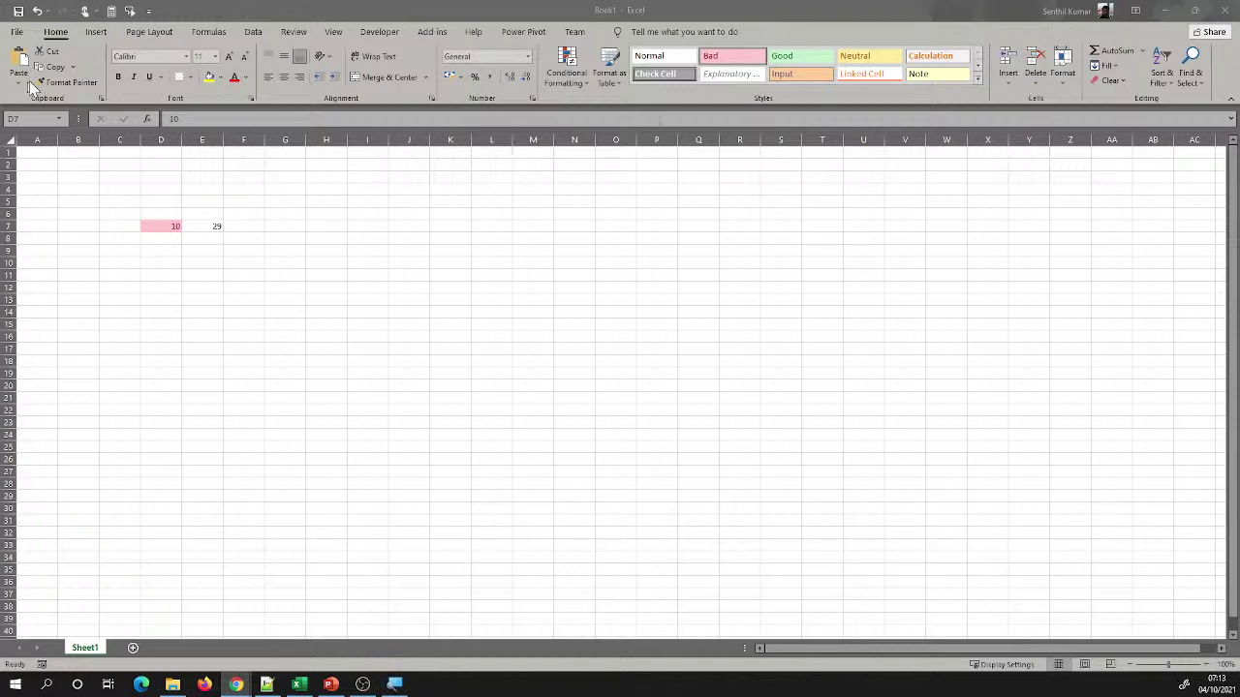
Launch the calculator through the custom Quick Access Toolbar shortcut and close it again
left_click(207, 17)
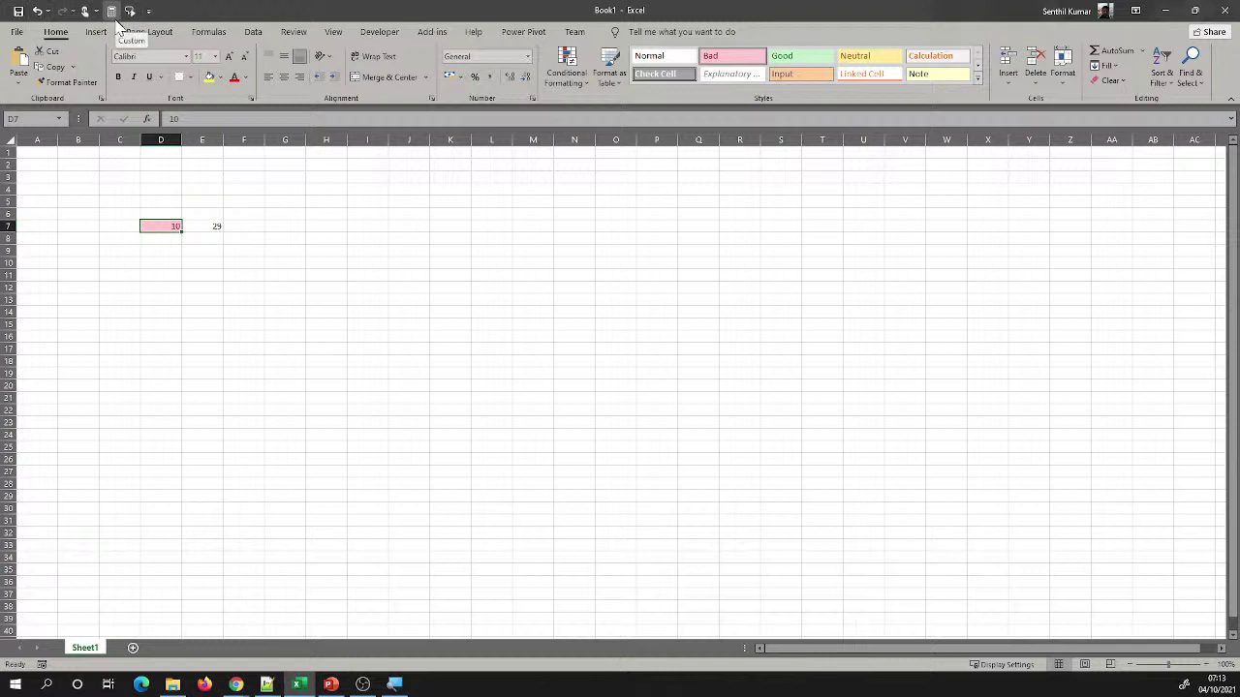
left_click(111, 11)
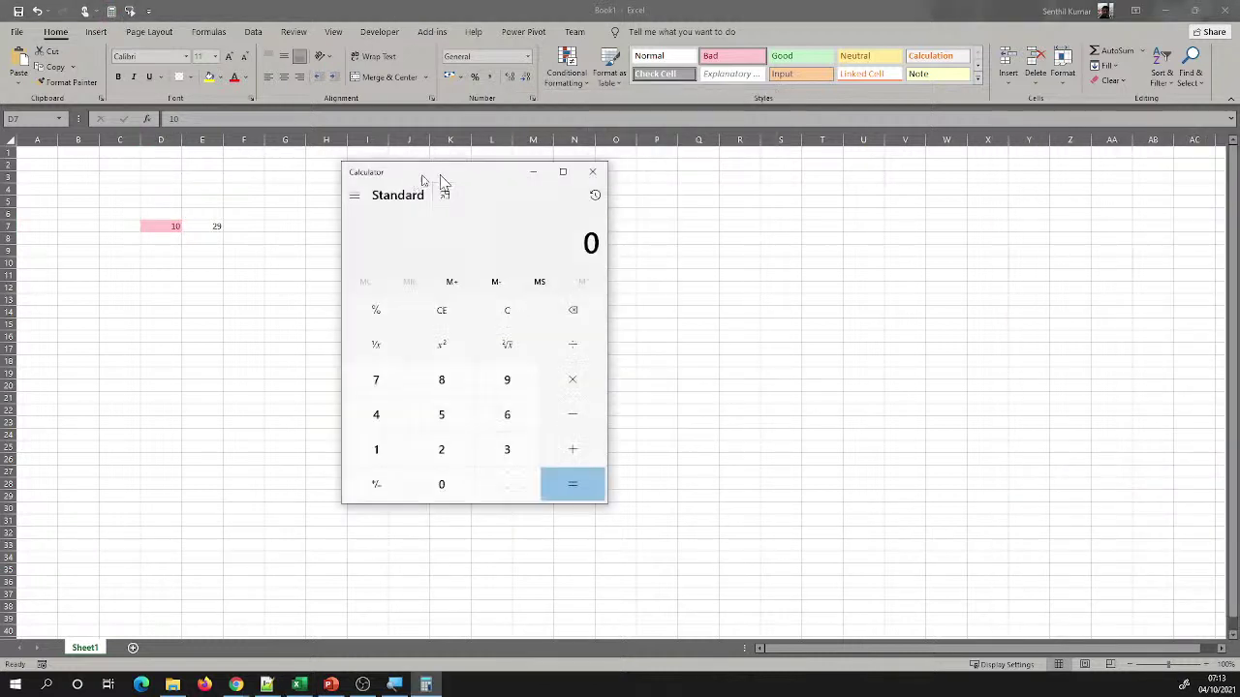
left_click(592, 171)
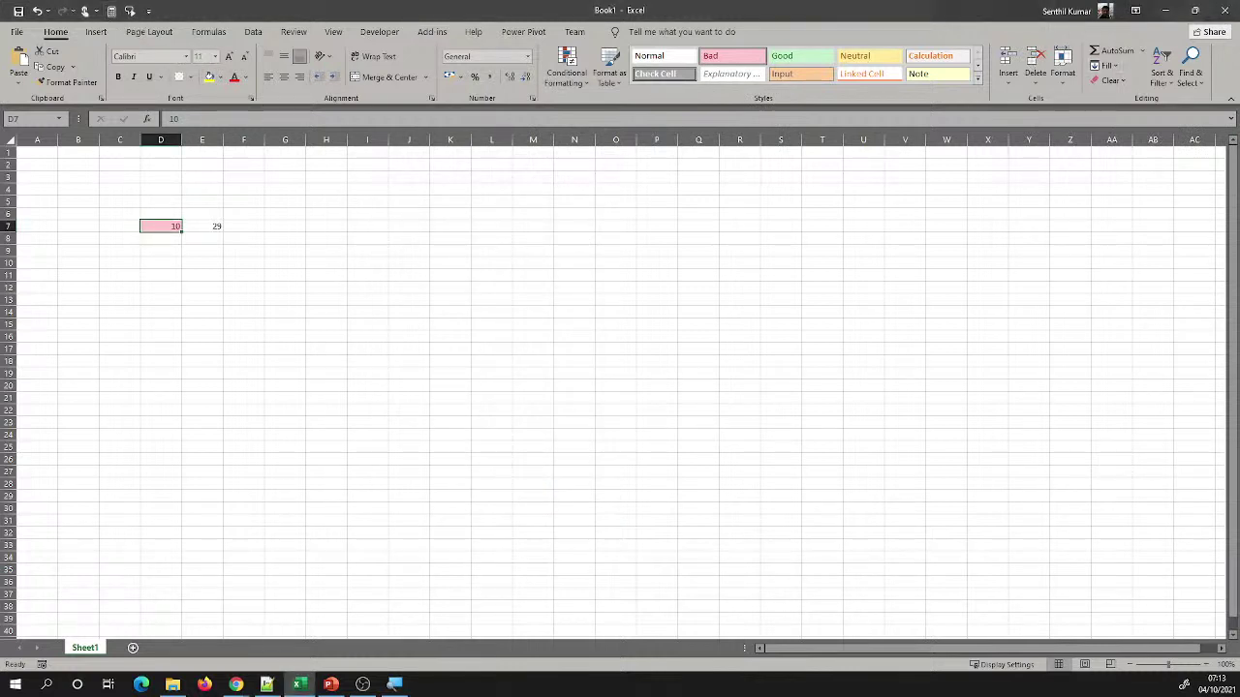
key("alt+Tab")
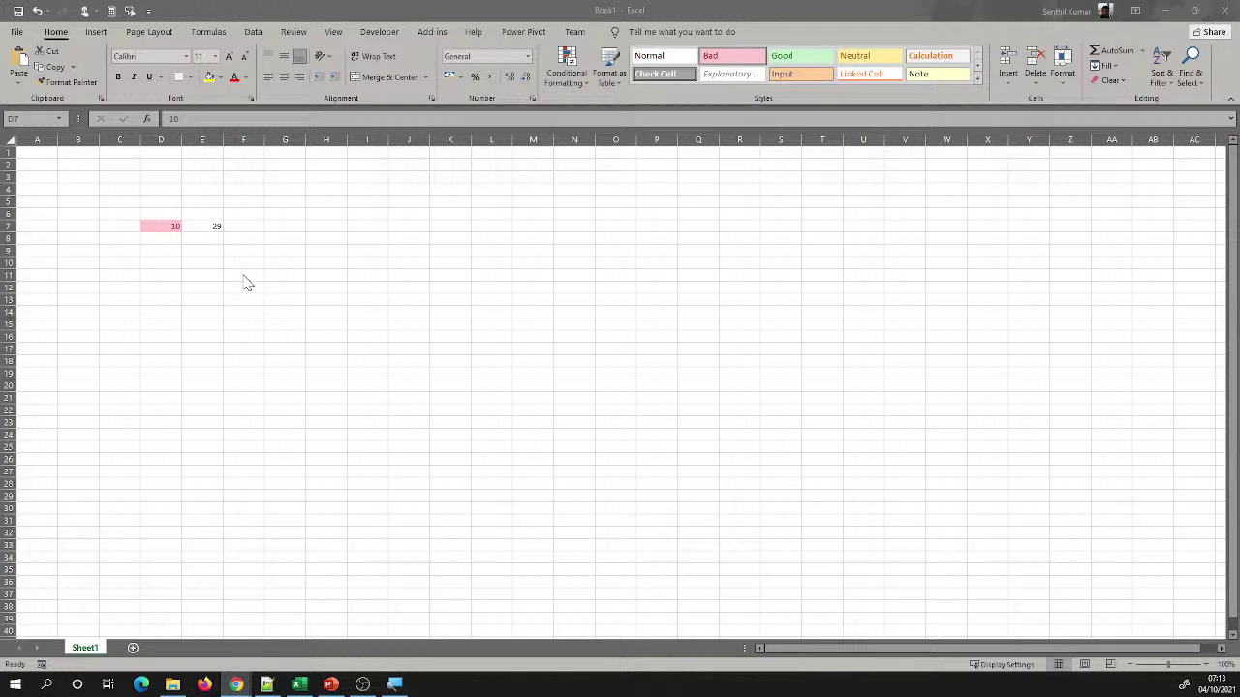
left_click(17, 34)
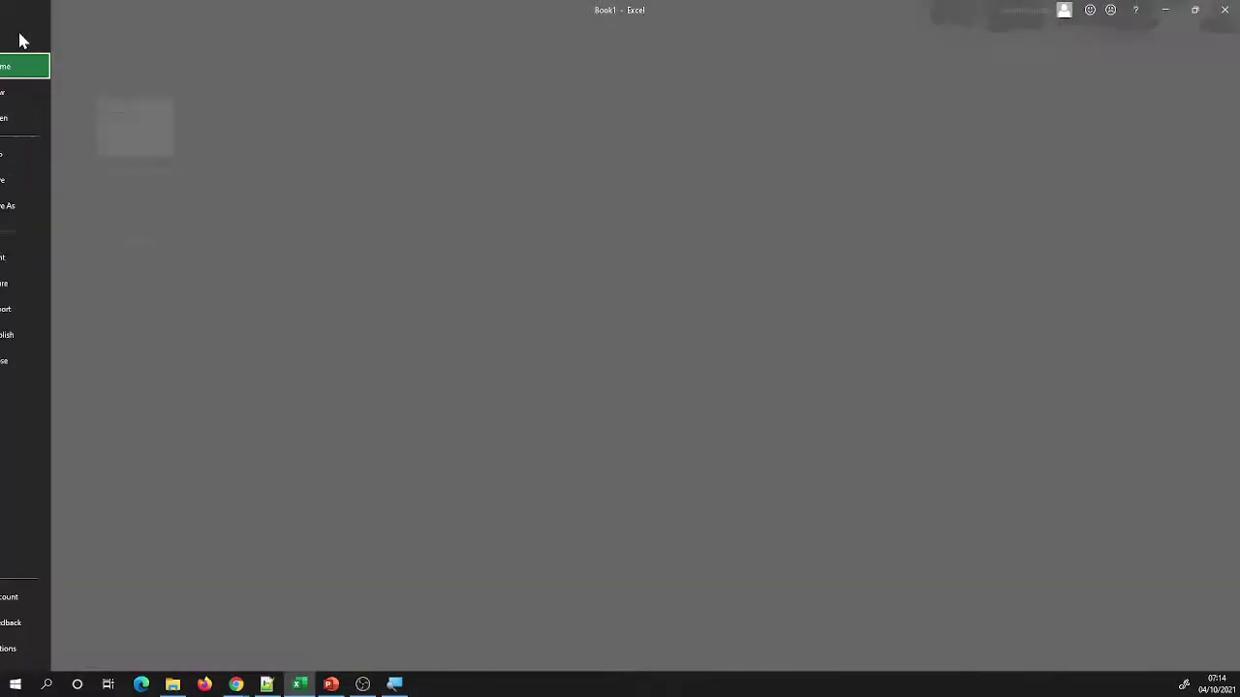
left_click(17, 36)
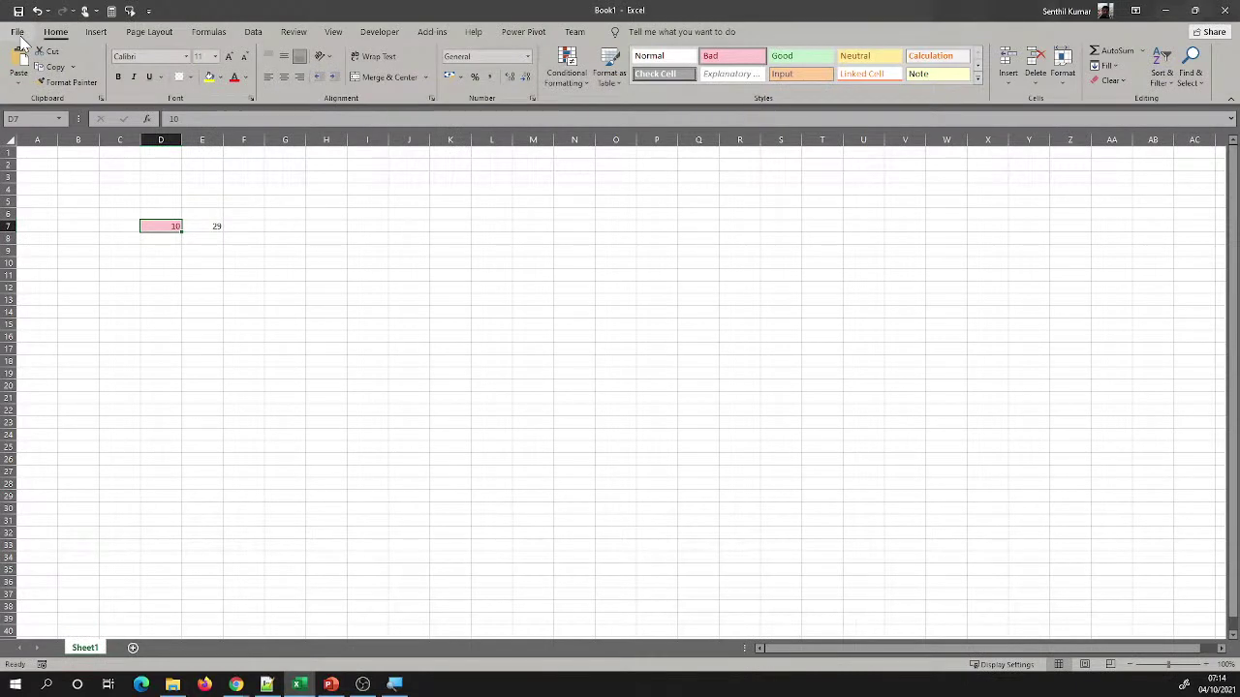
Add the New command to the Quick Access Toolbar and use it to create a blank workbook
left_click(150, 11)
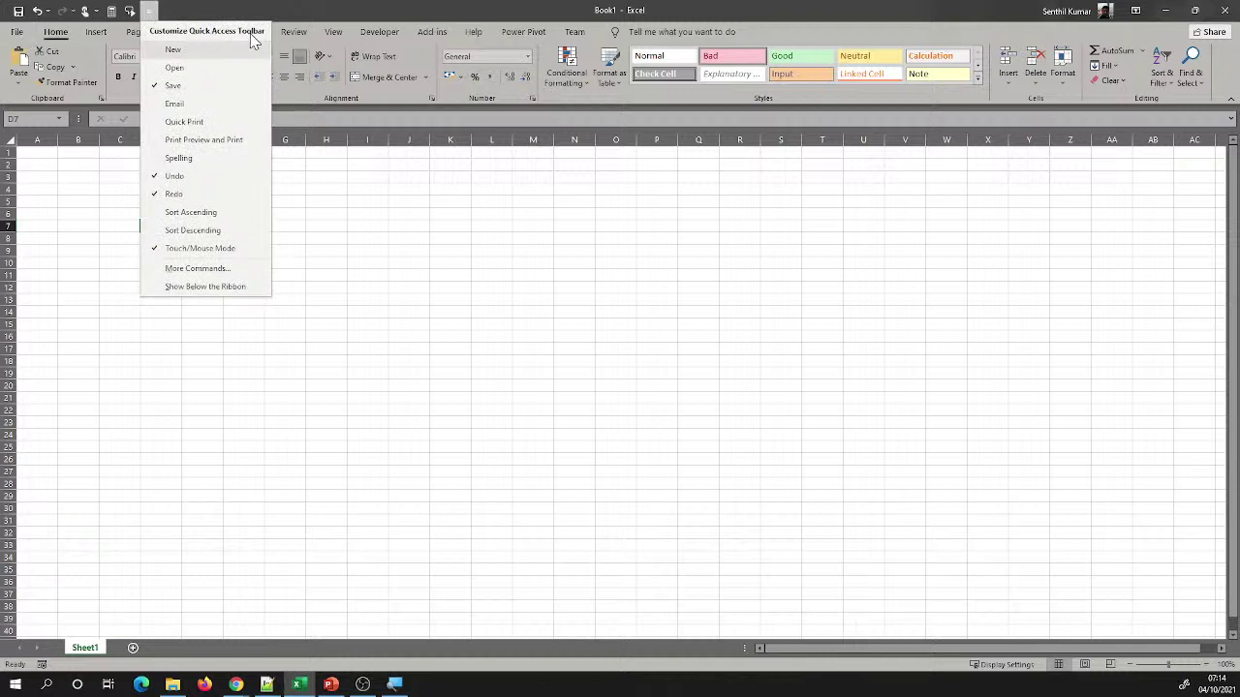
left_click(202, 53)
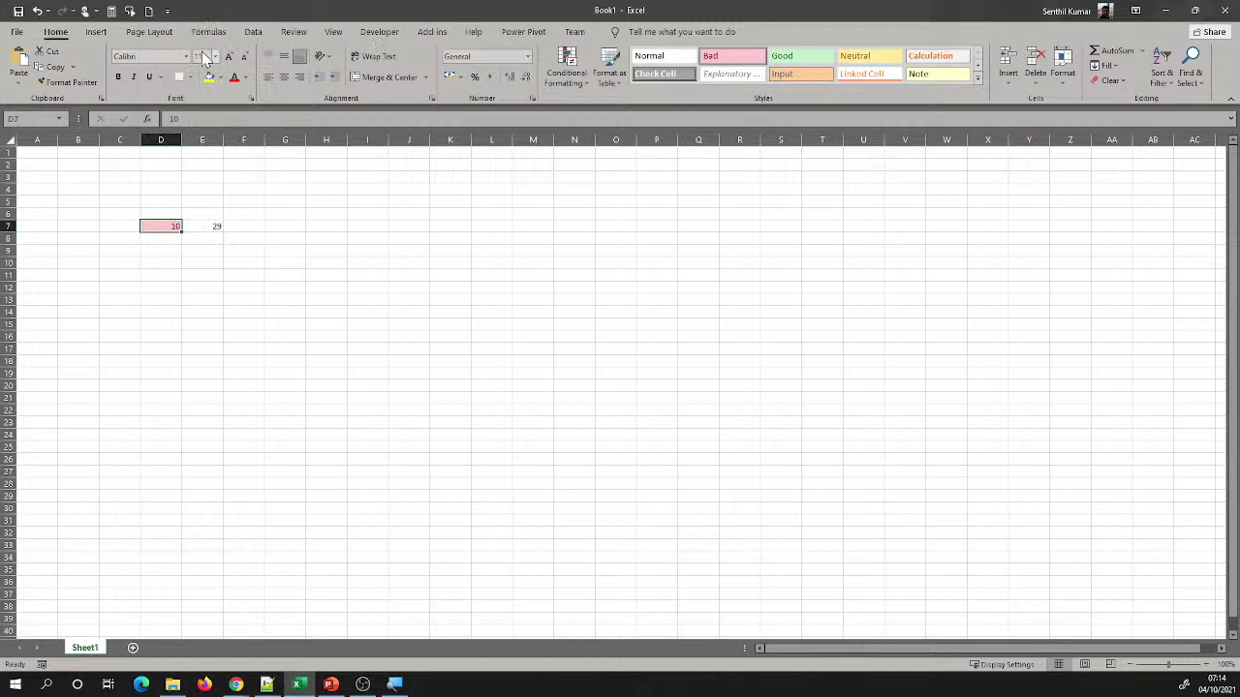
left_click(148, 12)
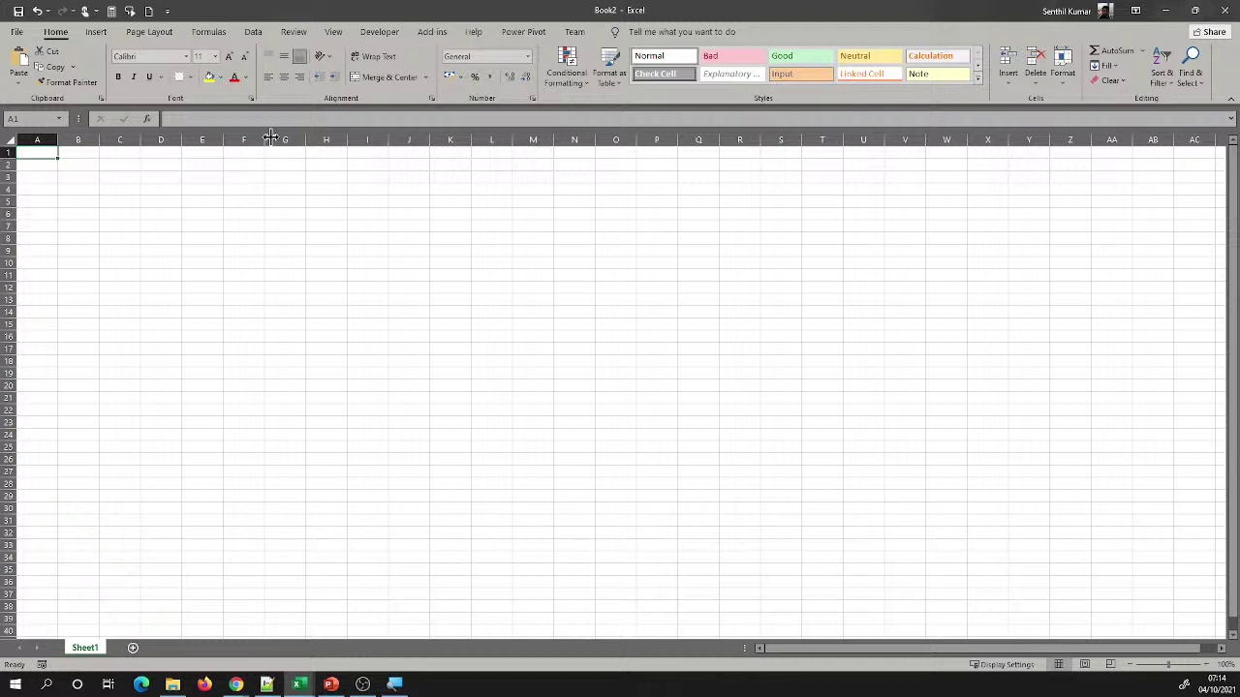
Open the full Quick Access Toolbar customization settings and set the command source to All Commands
left_click(166, 12)
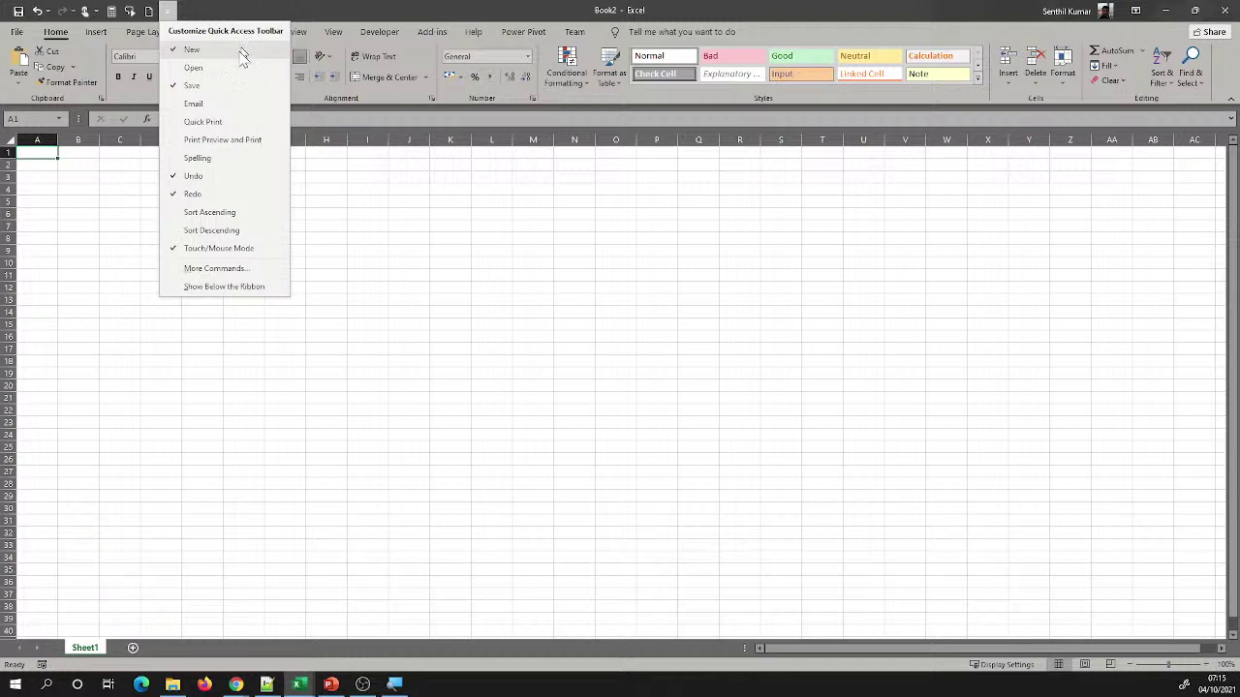
left_click(215, 269)
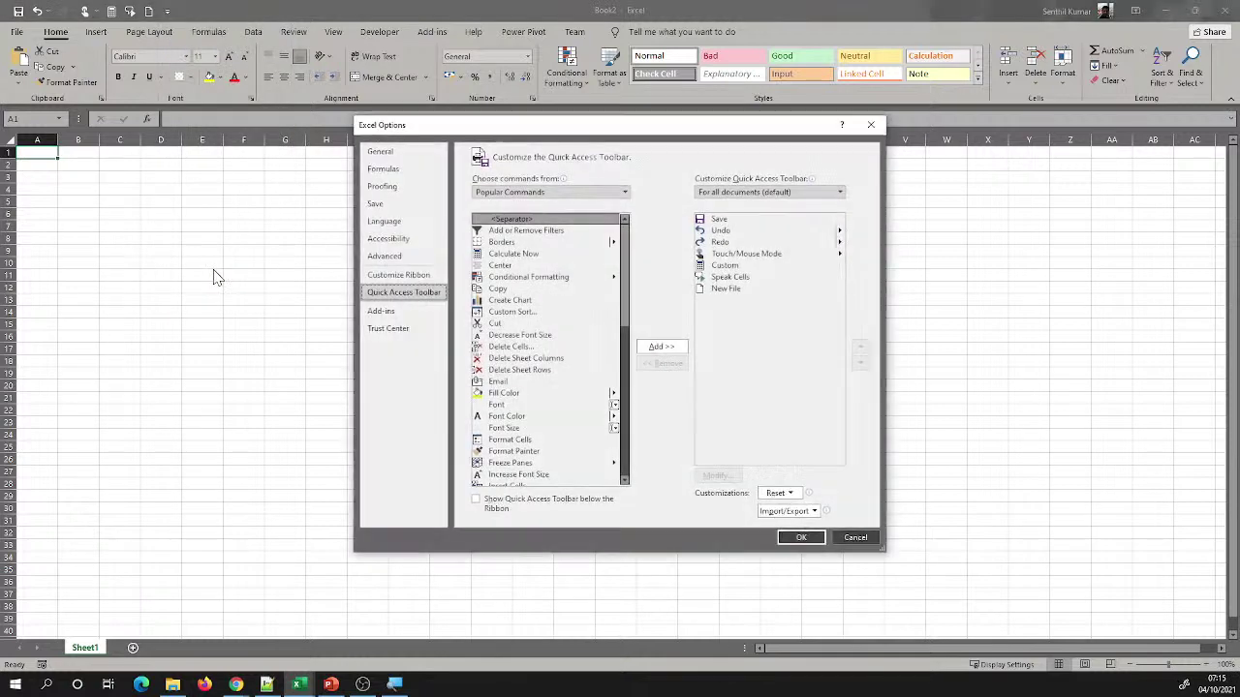
left_click_drag(597, 130, 416, 137)
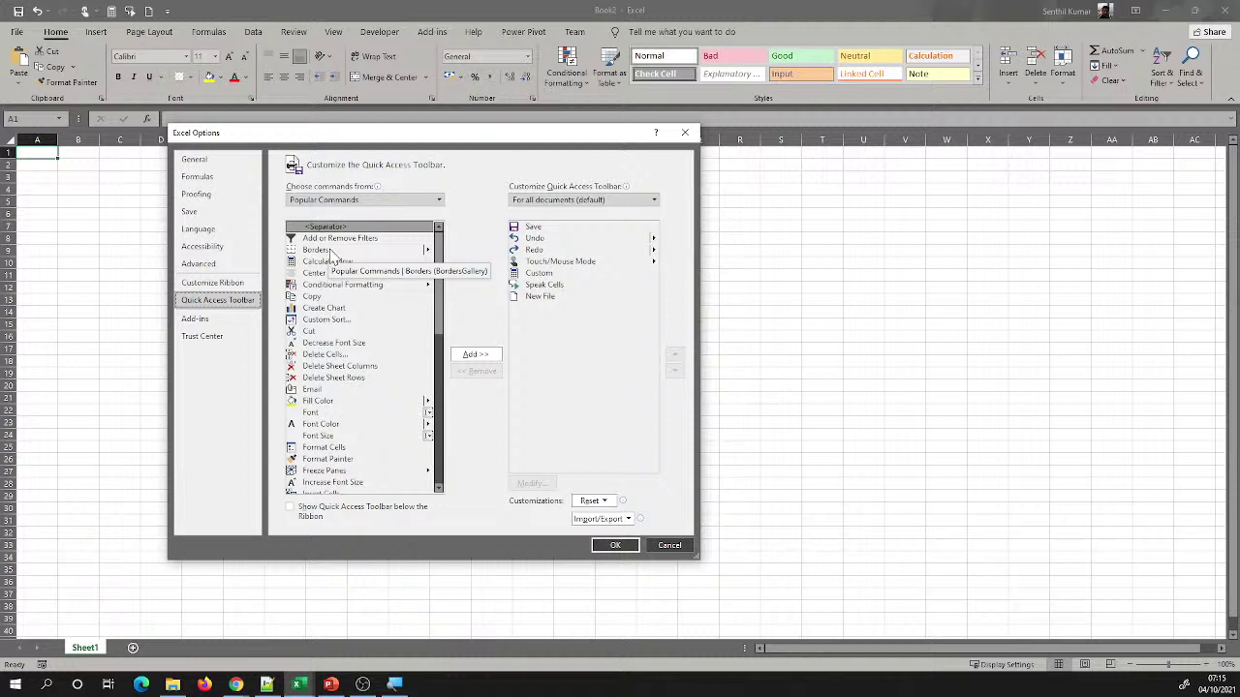
left_click(387, 201)
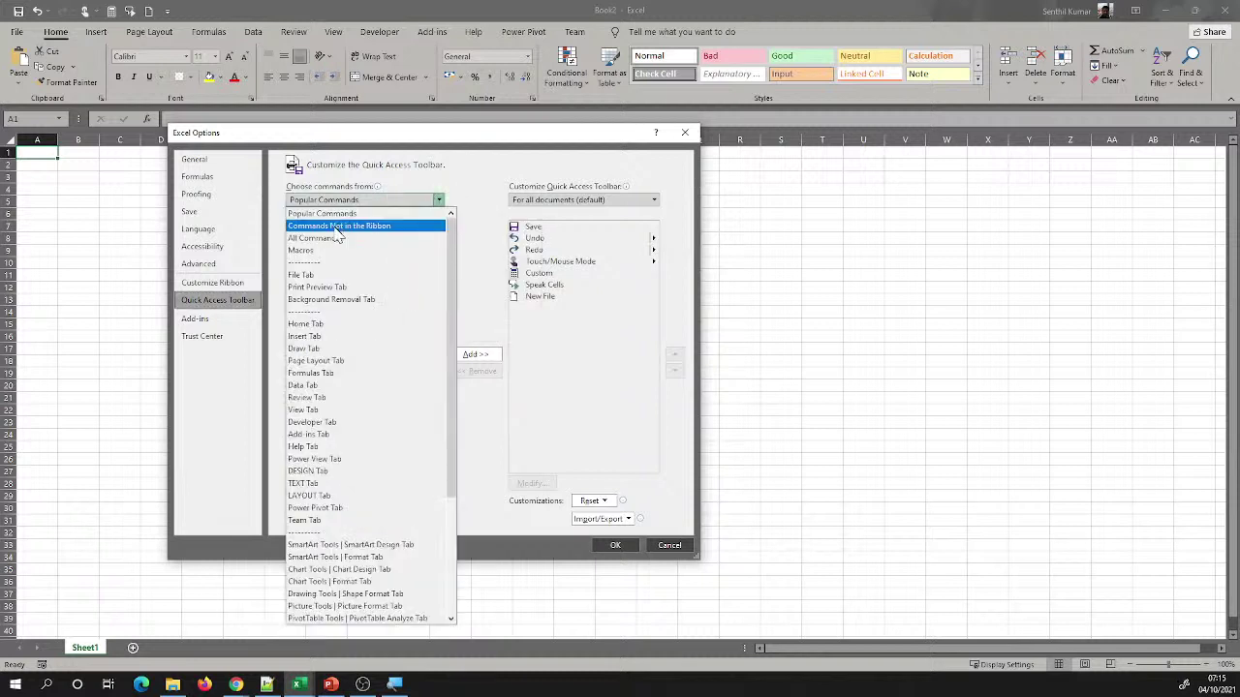
key("Escape")
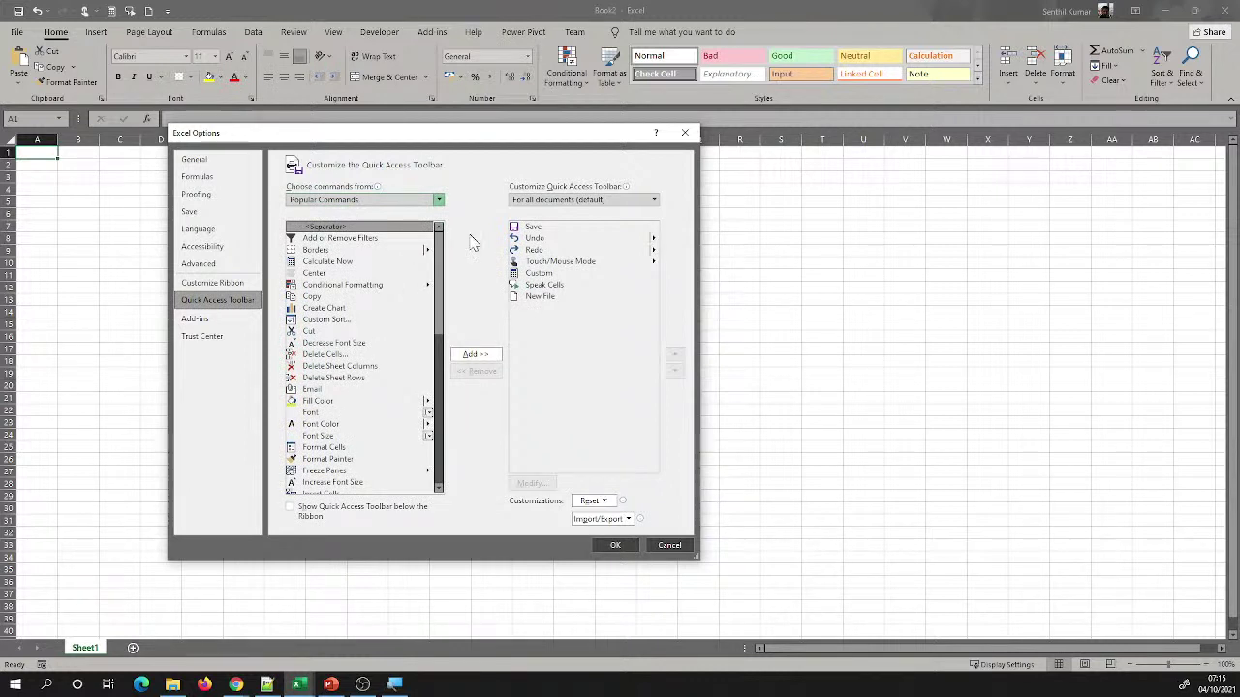
key("Down")
key("Down")
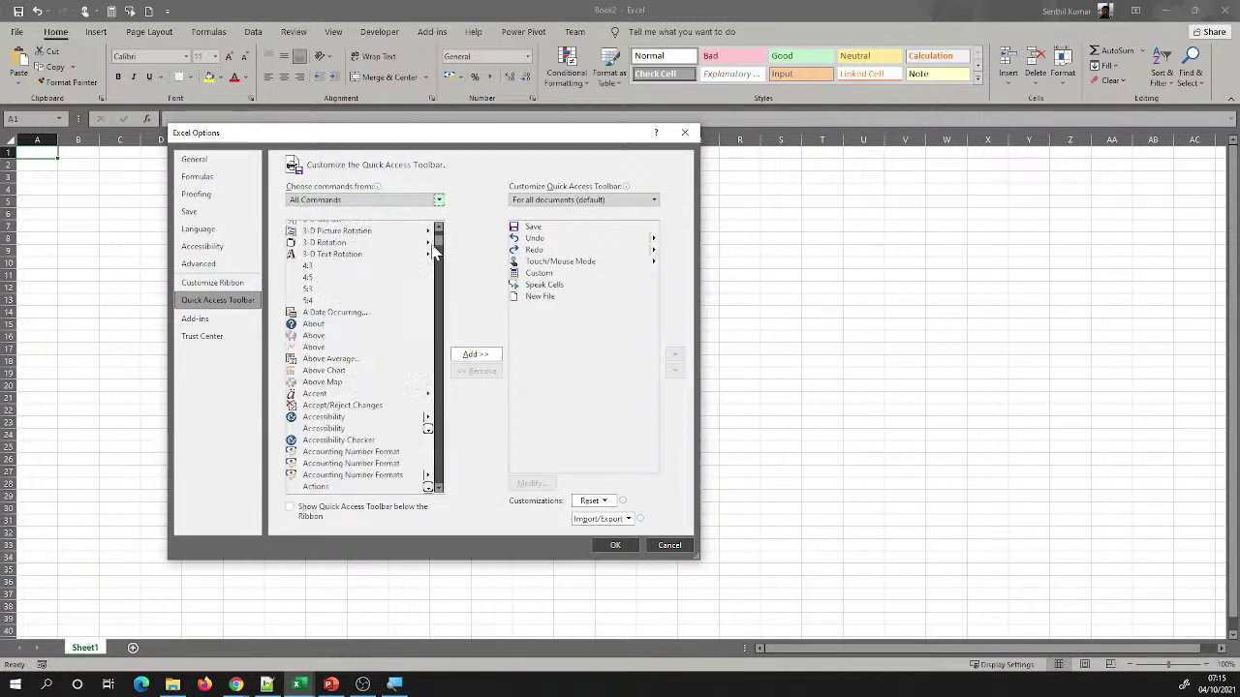
Add the "Add a Chart" command to the Quick Access Toolbar for all documents and apply the customization
mouse_move(438, 242)
left_mouse_down()
mouse_move(438, 269)
mouse_move(437, 239)
left_mouse_up()
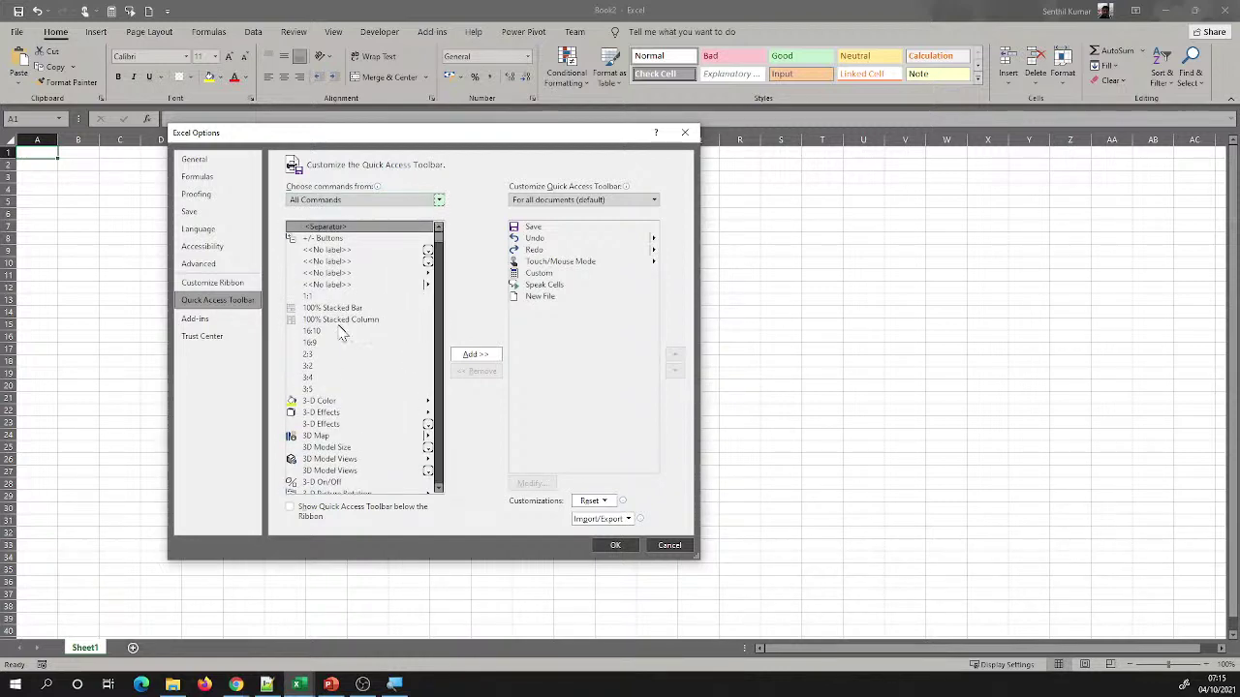
scroll(344, 334, "down", 4)
scroll(344, 332, "down", 3)
scroll(343, 329, "down", 5)
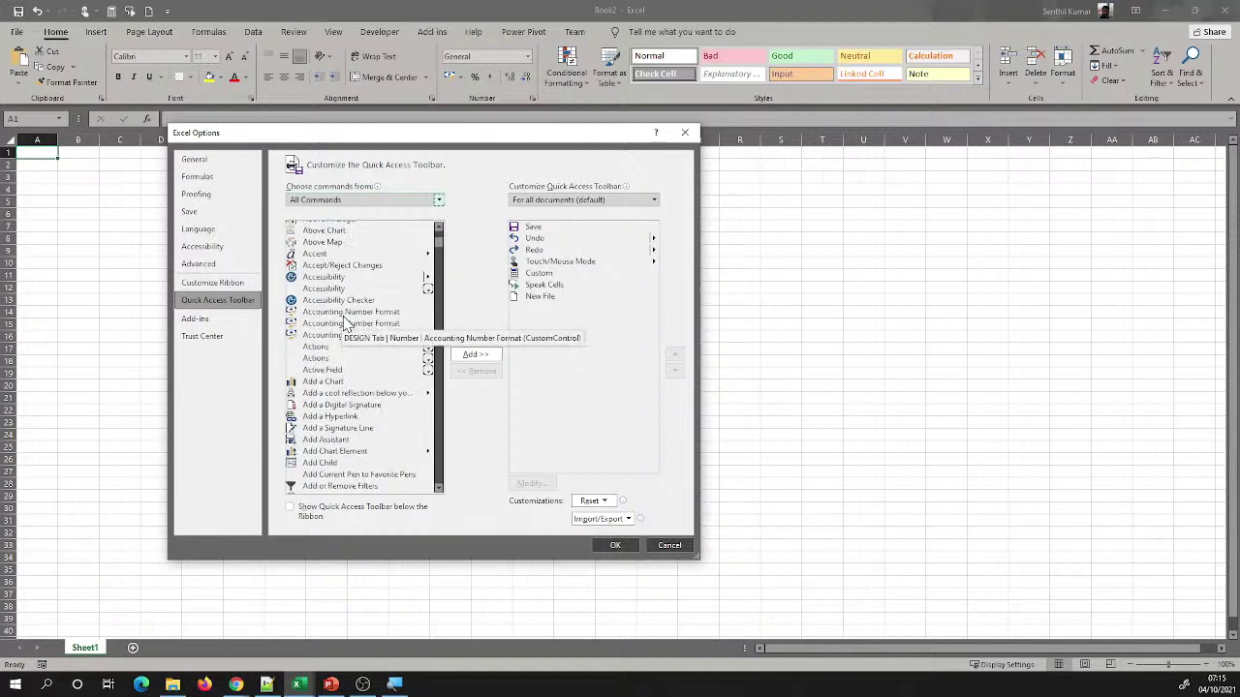
left_click(323, 386)
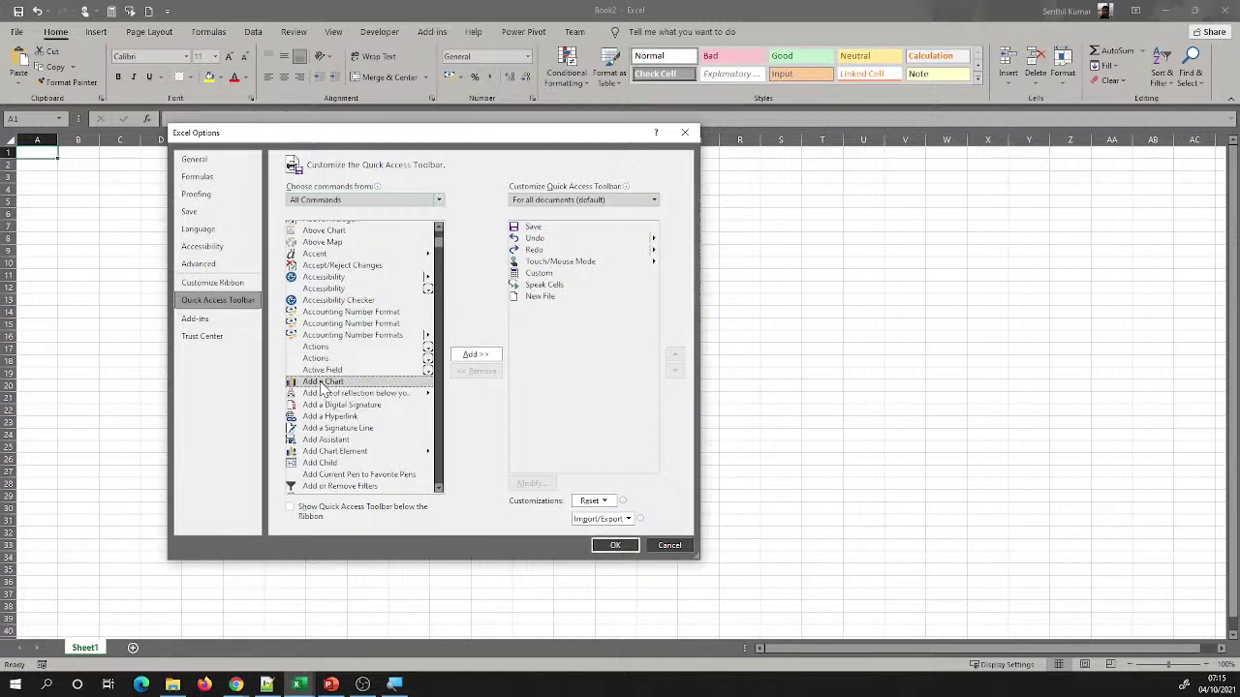
left_click(465, 357)
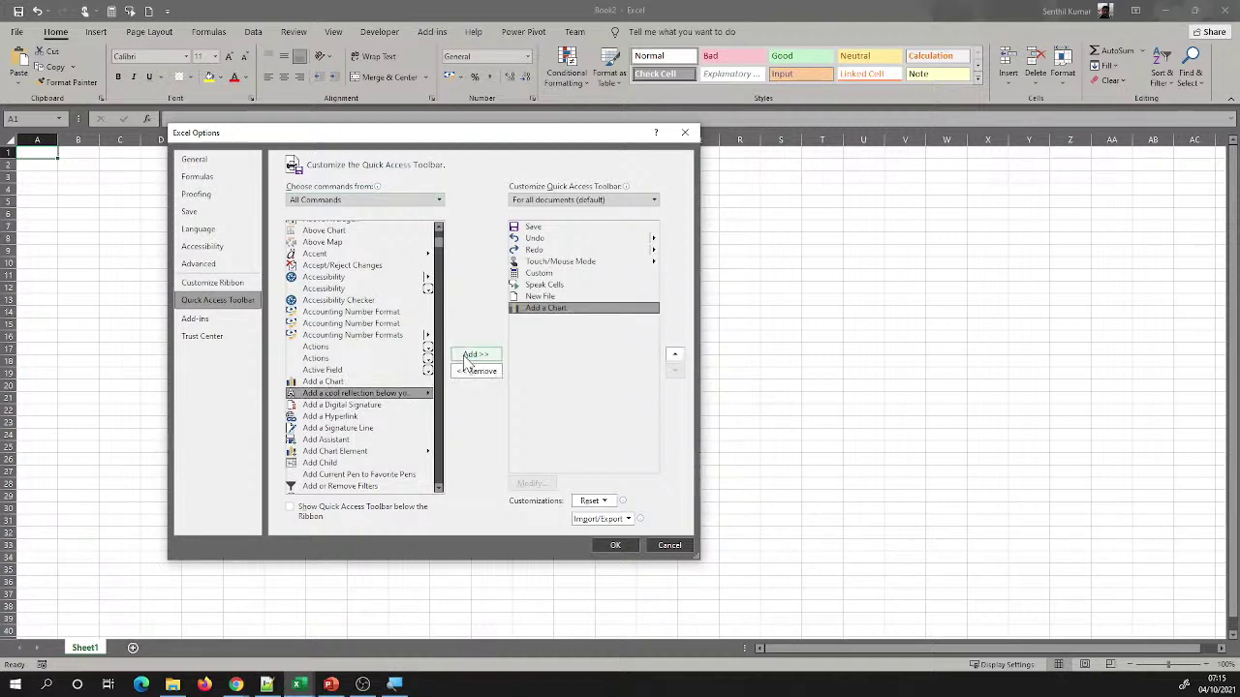
left_click(615, 545)
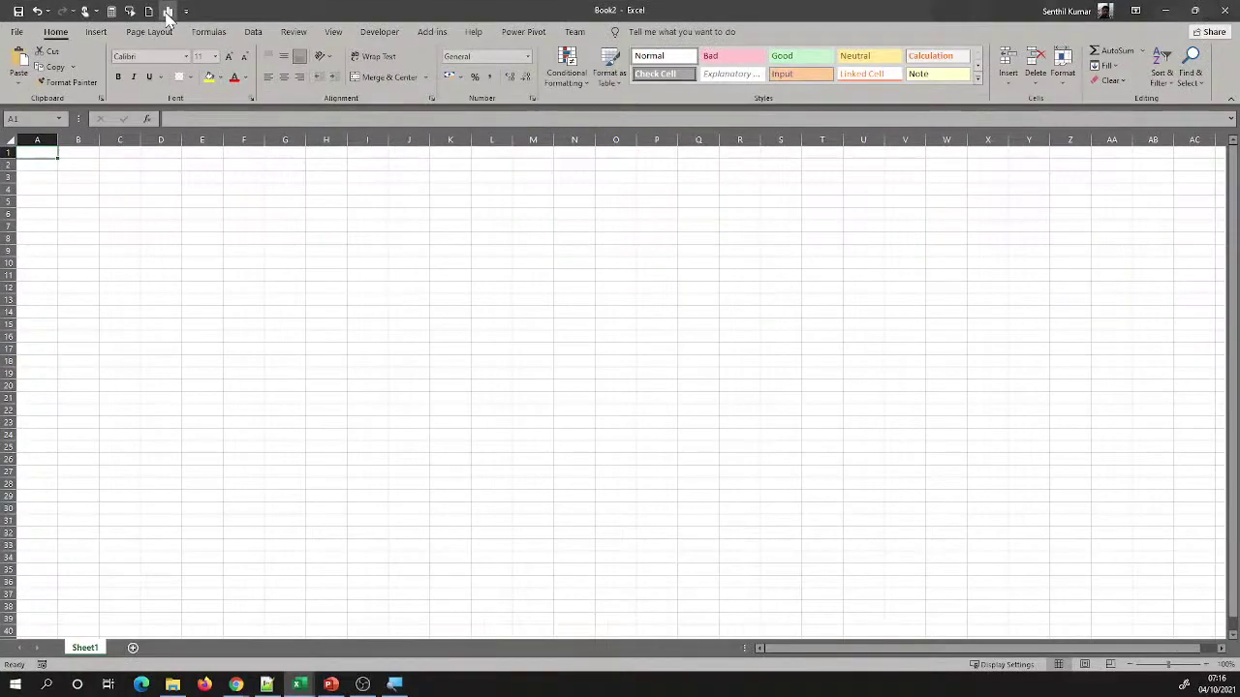
Try the new Add a Chart shortcut on the empty worksheet, including with cell F11 selected
left_click(331, 48)
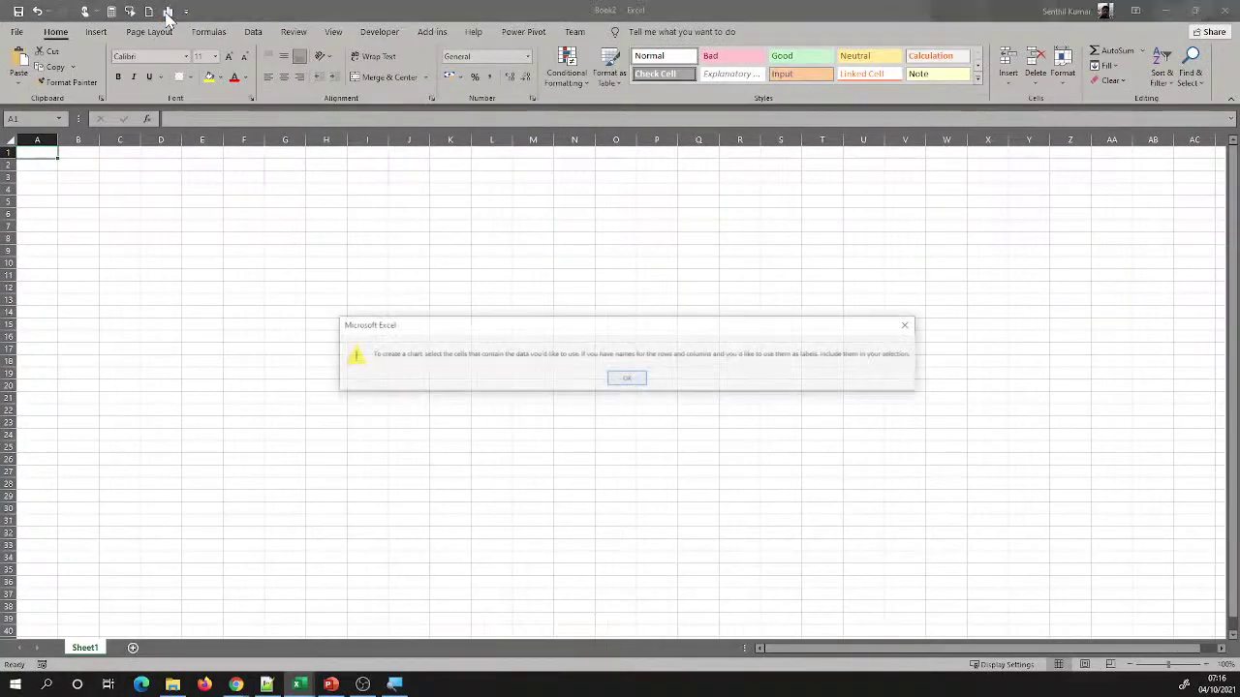
left_click(620, 375)
left_click(248, 271)
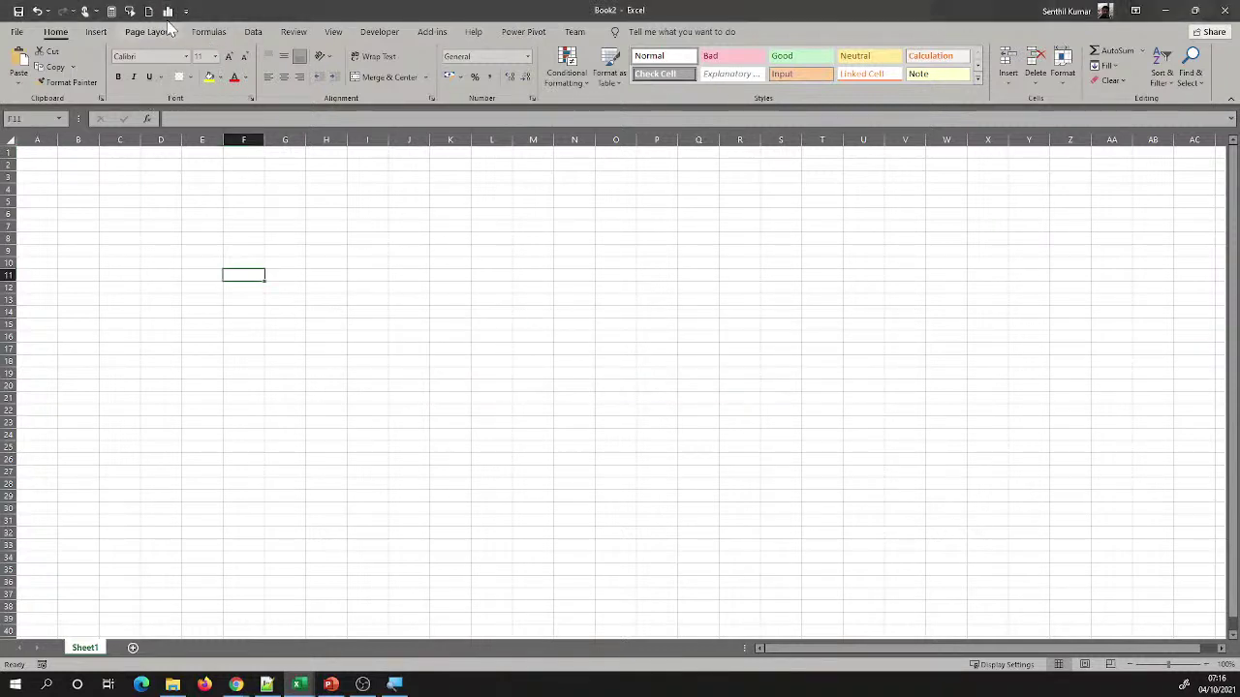
left_click(169, 12)
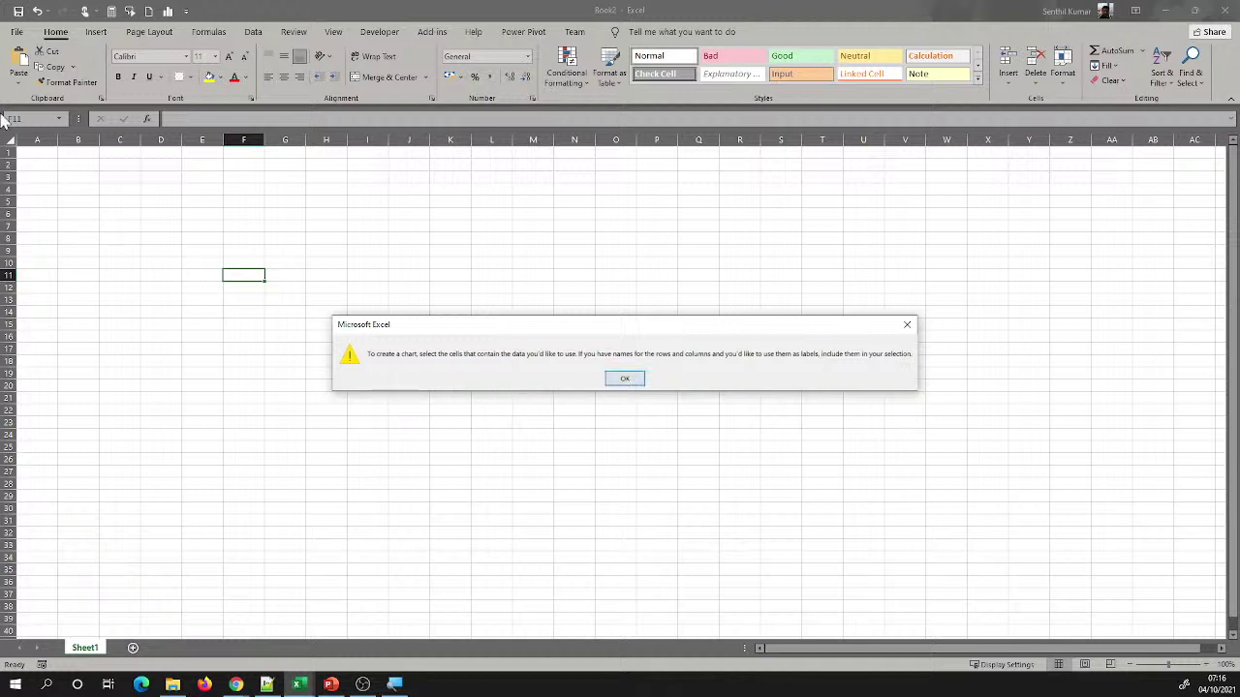
key("Return")
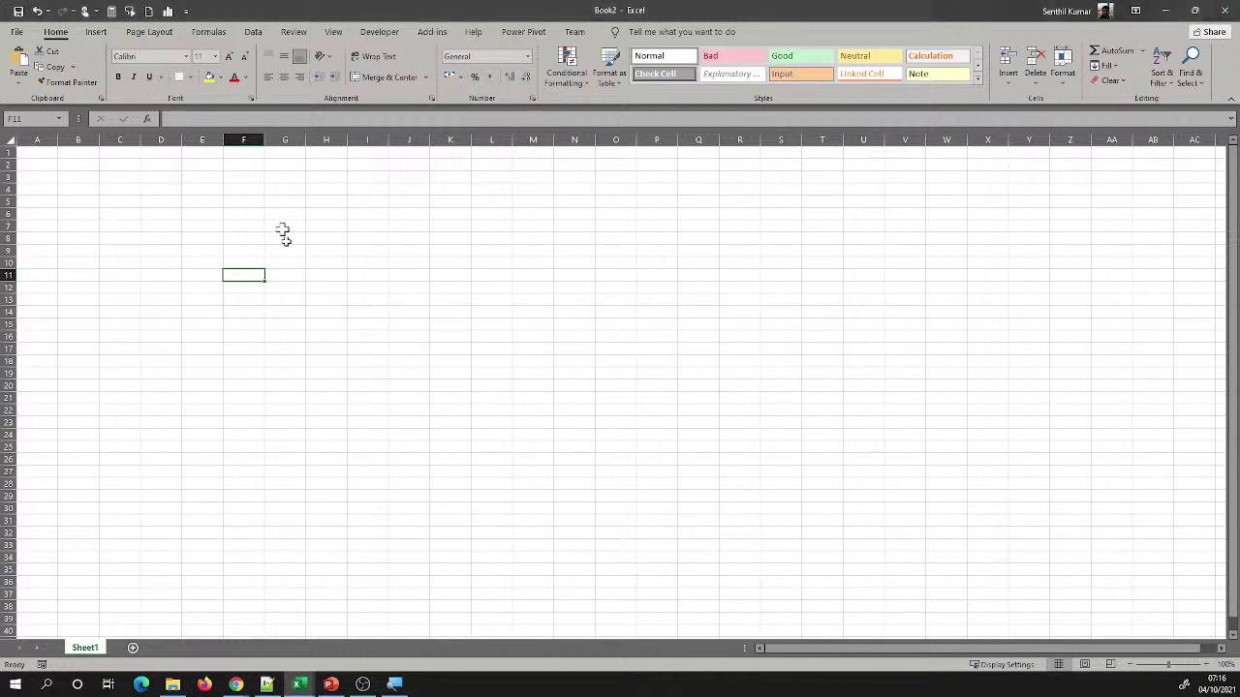
left_click(167, 12)
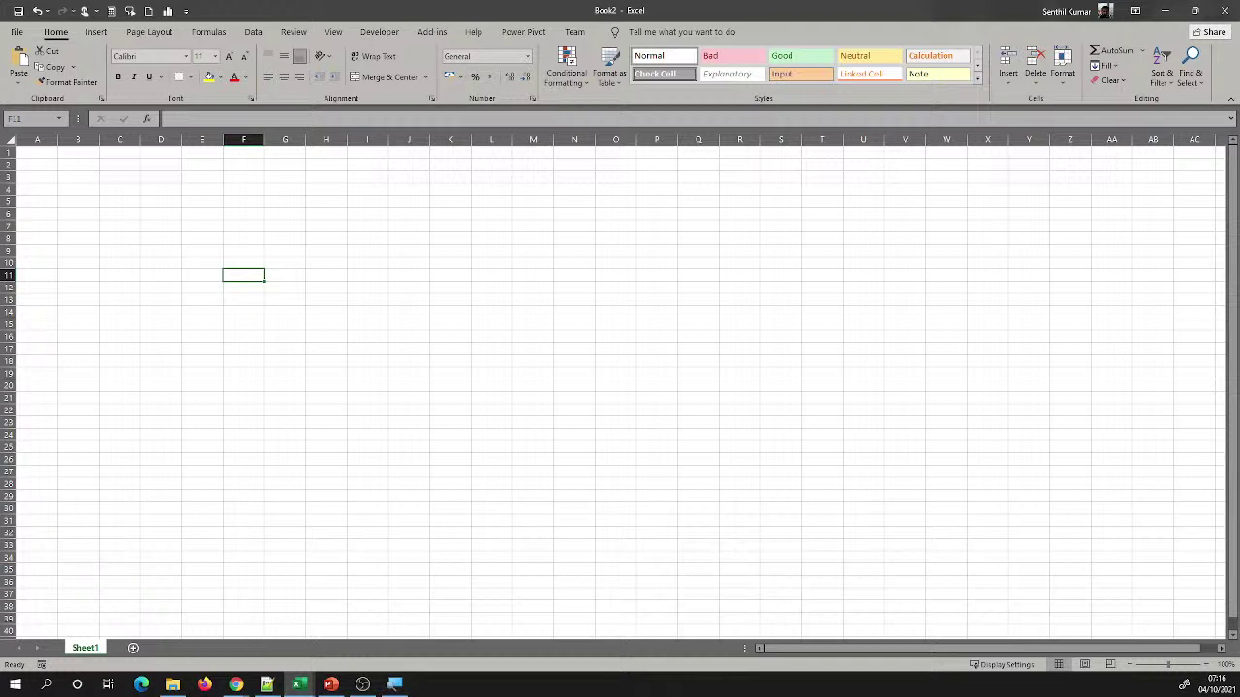
key("alt+Tab")
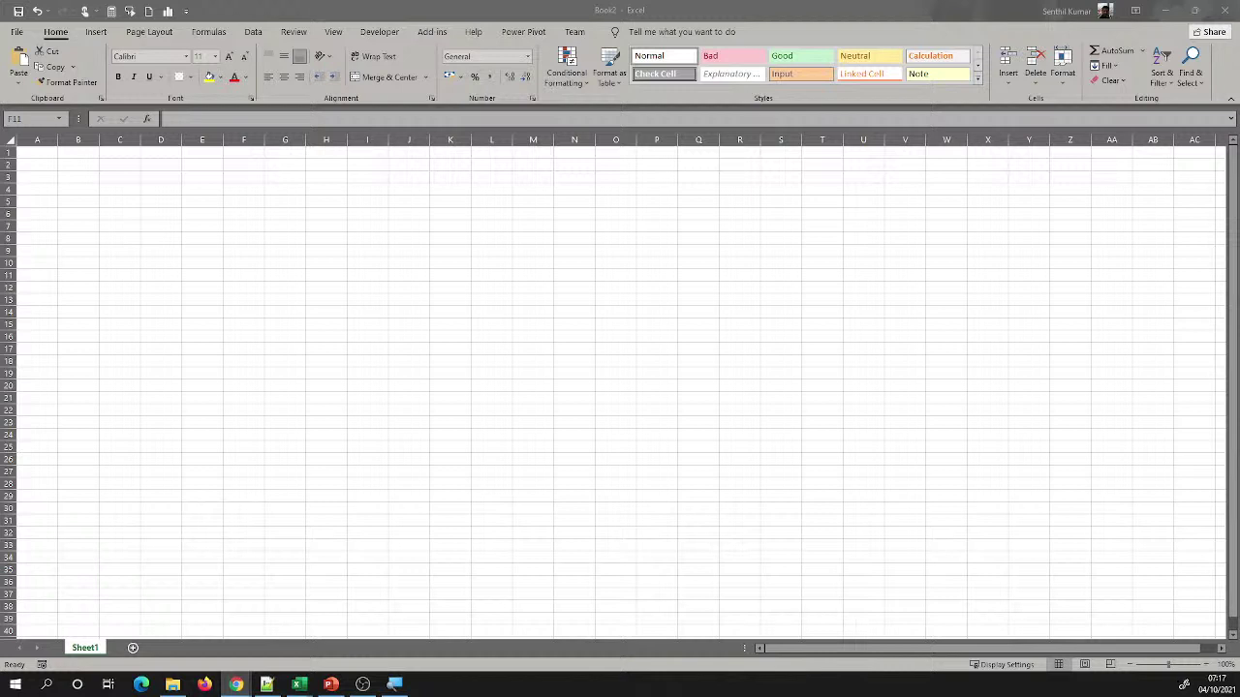
Insert the first Creative Commons picture from the Apple category of Bing's online pictures into the worksheet
left_click(99, 37)
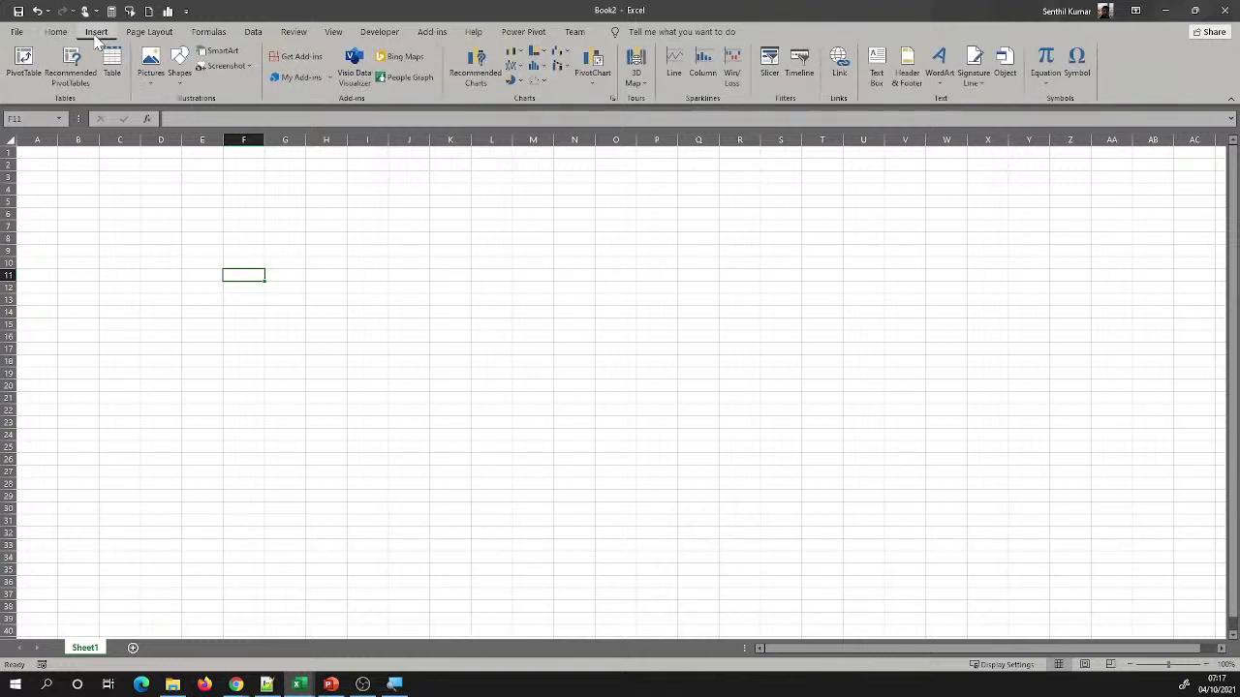
left_click(151, 70)
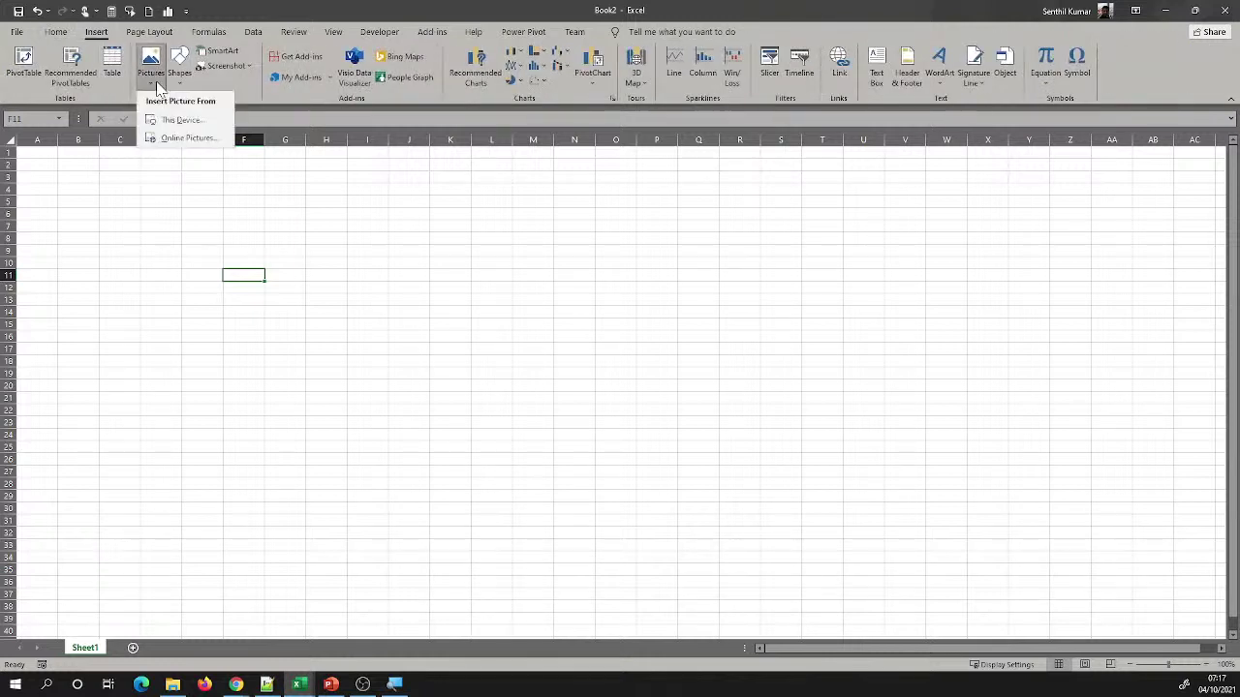
left_click(175, 138)
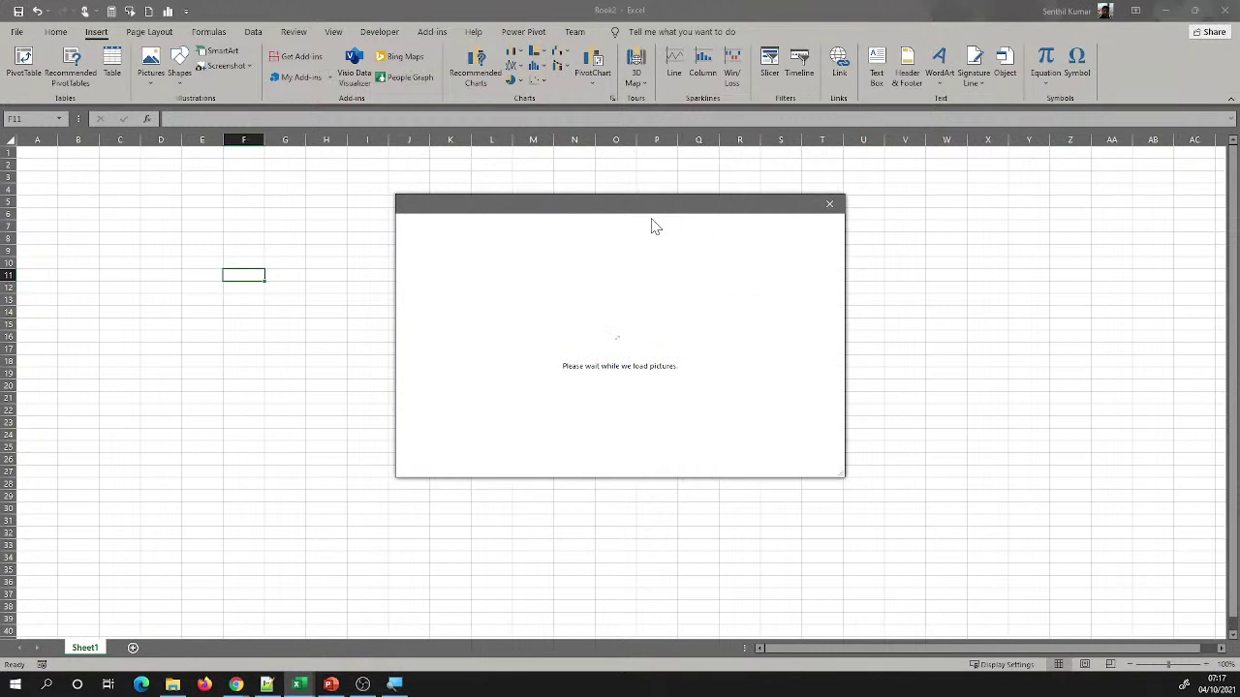
left_click_drag(645, 207, 476, 213)
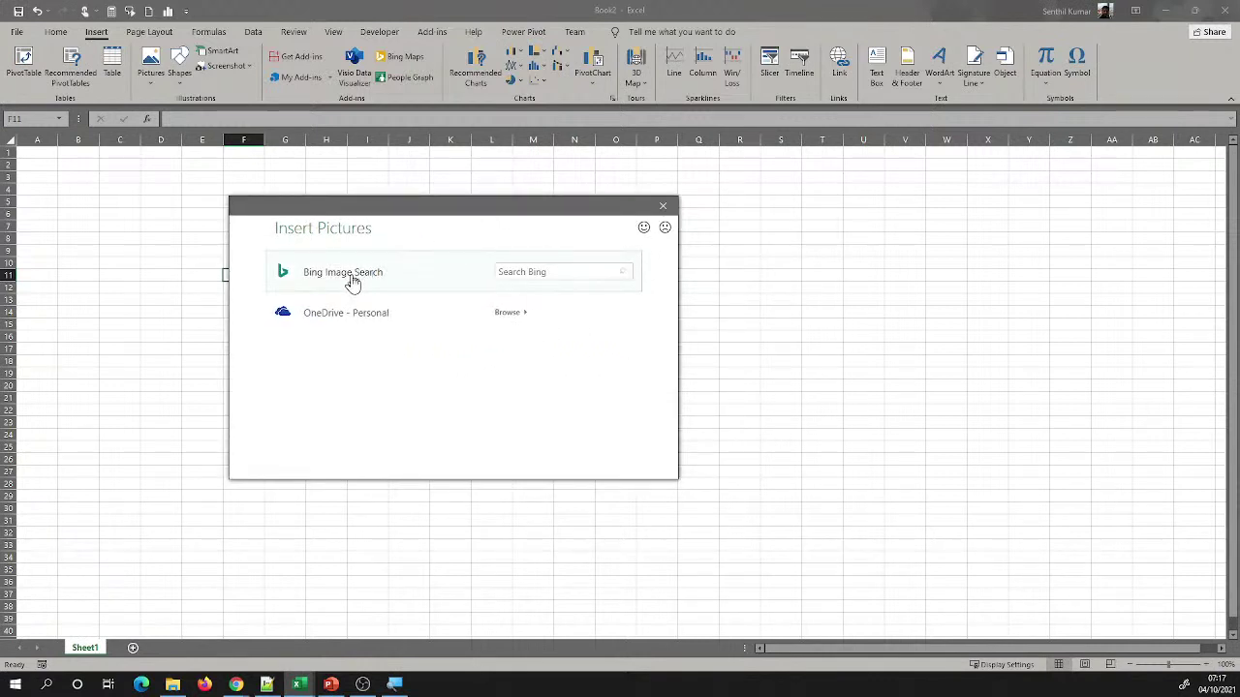
left_click(529, 272)
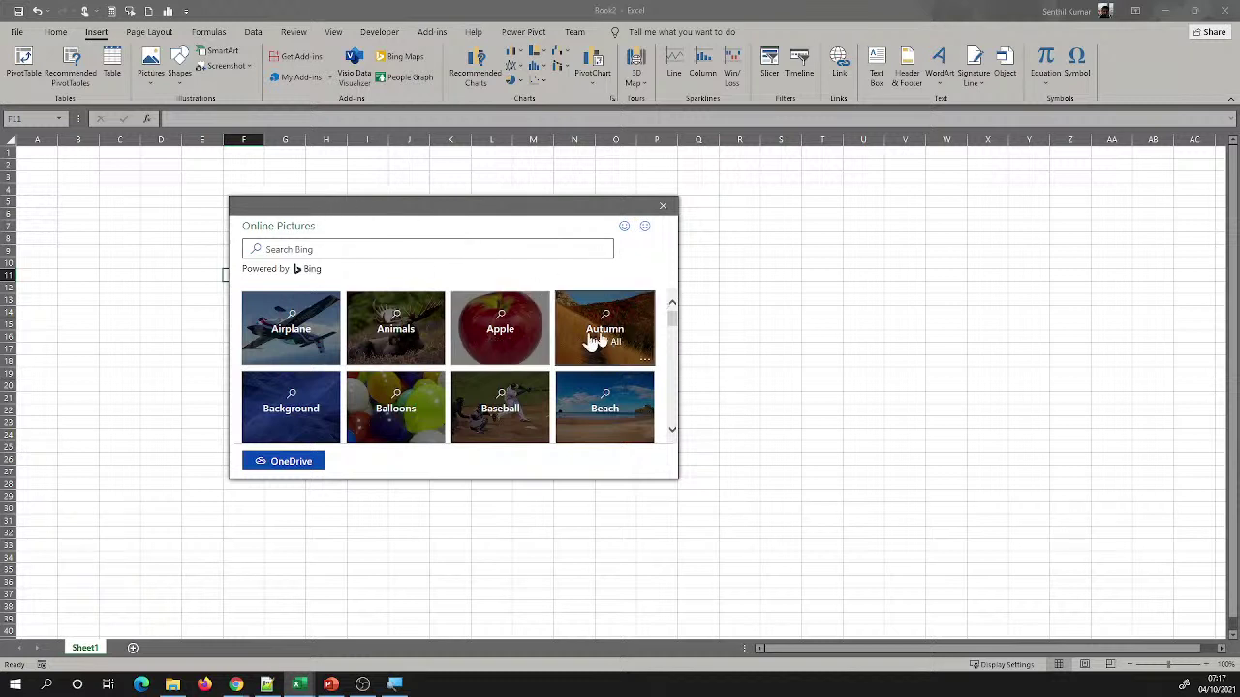
left_click(513, 341)
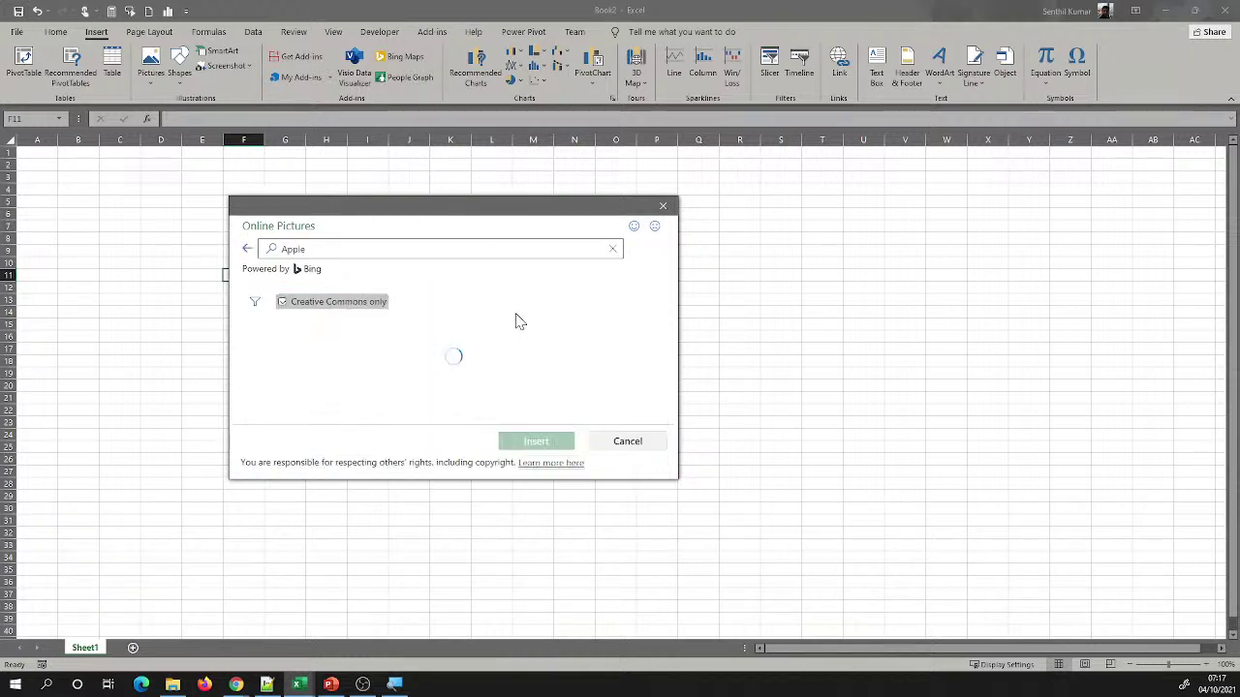
left_click(288, 354)
left_click(545, 440)
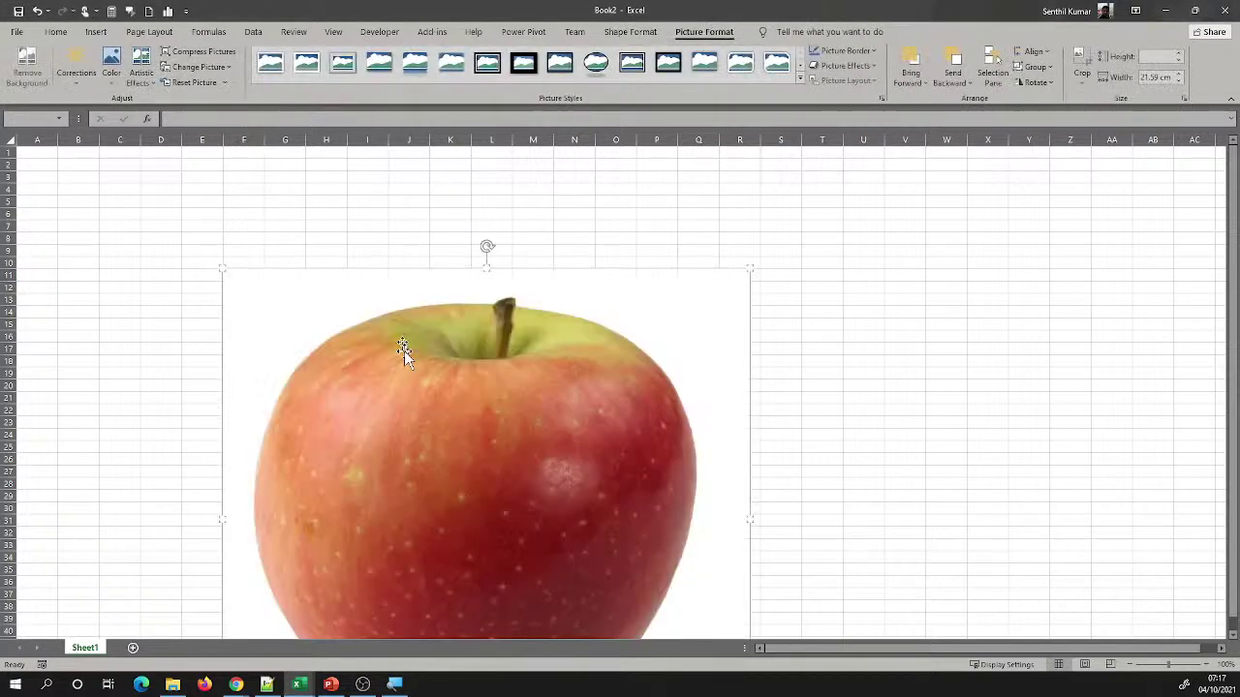
Move the apple picture up and left so its corner sits near cell C3, and open its object formatting options
left_click_drag(404, 366, 294, 269)
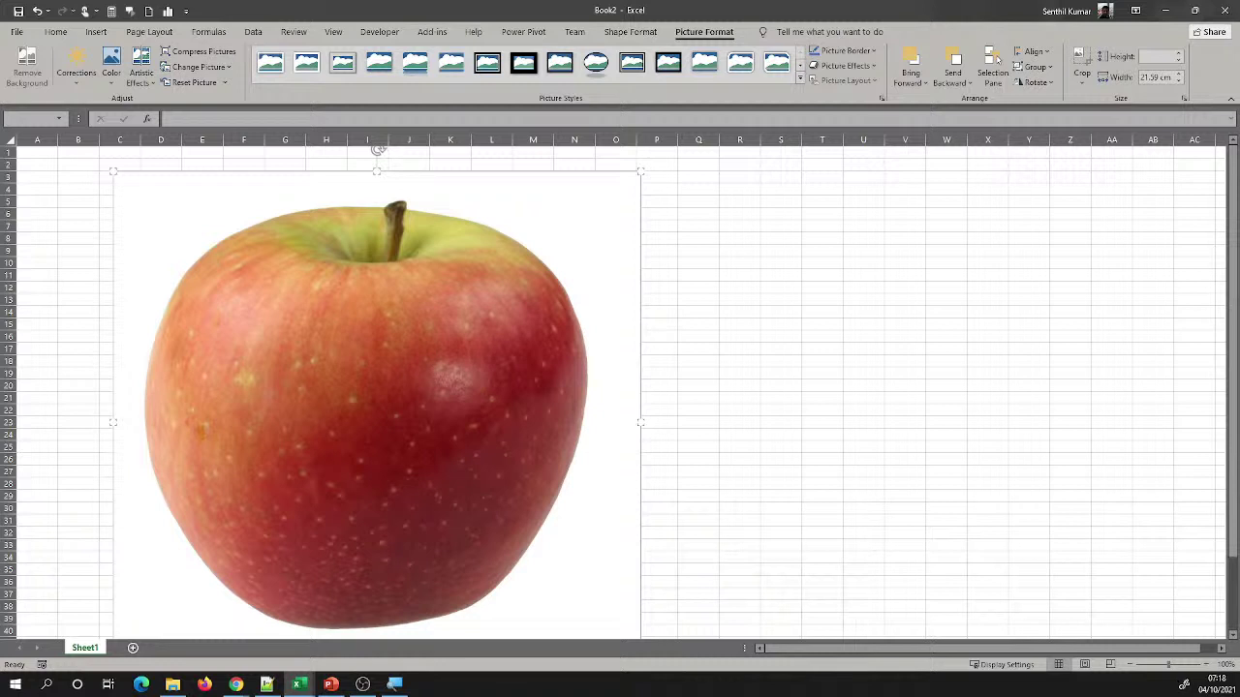
right_click(249, 287)
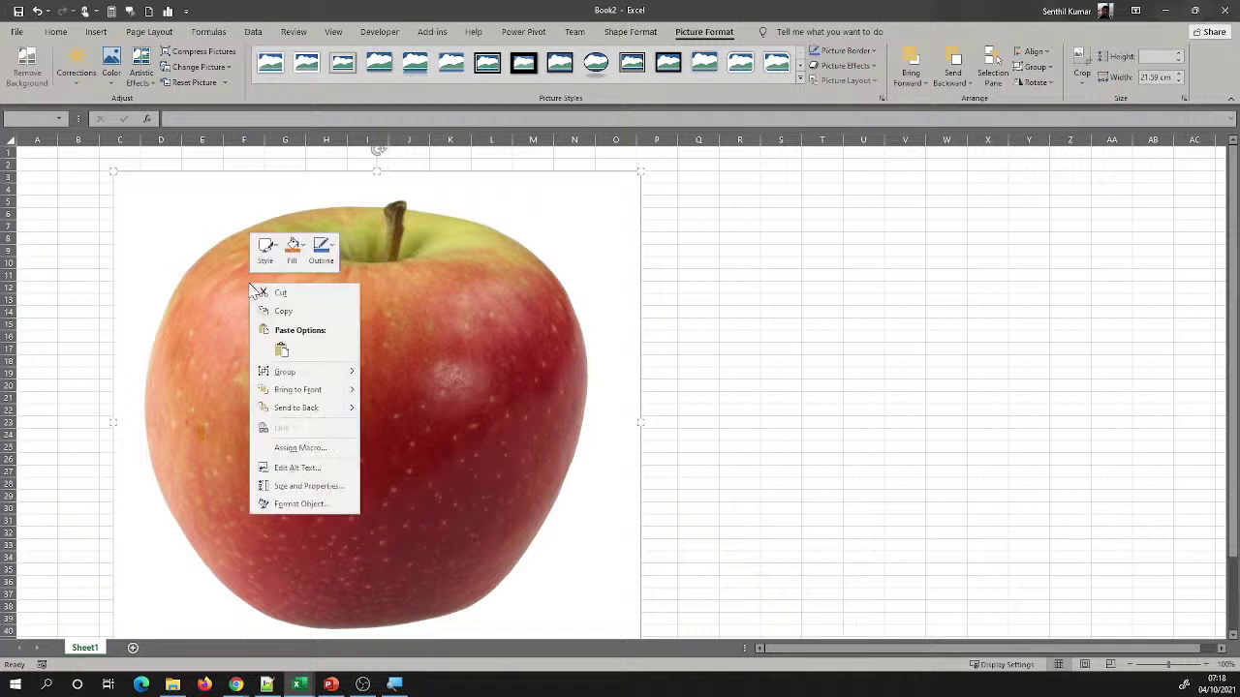
left_click(301, 505)
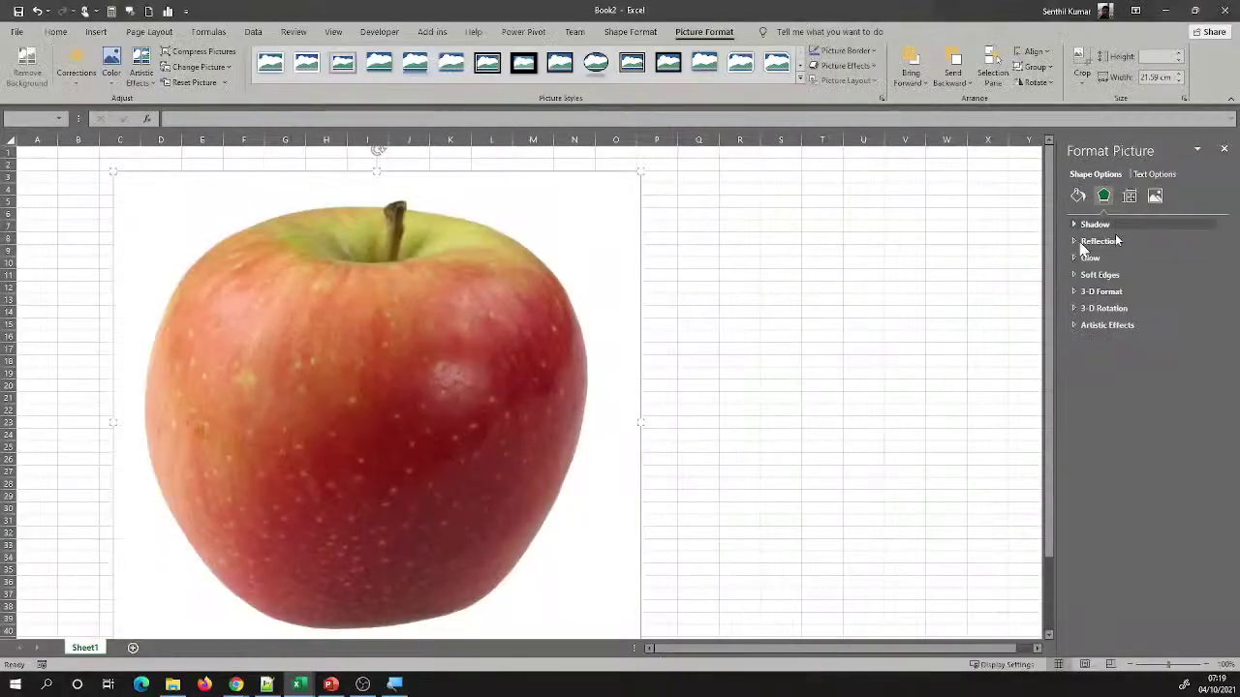
Give the apple picture a shadow in a theme color, deselect it to check the edge, and reselect the picture
left_click(1074, 227)
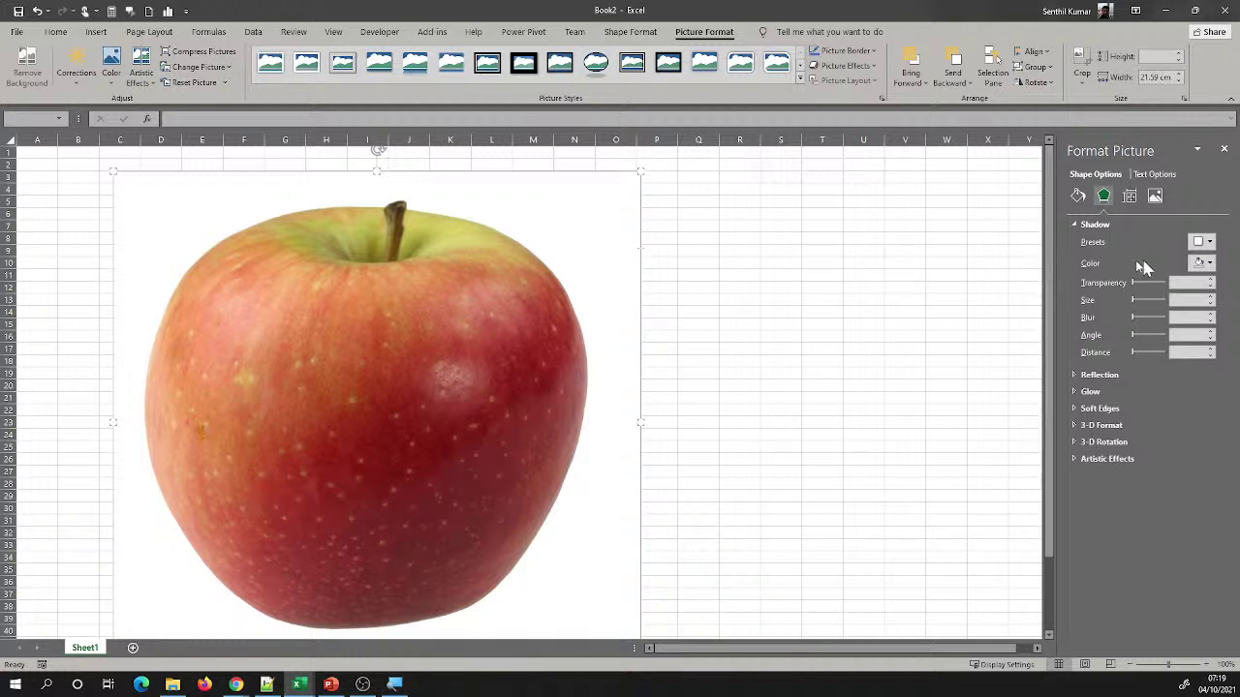
left_click(1201, 262)
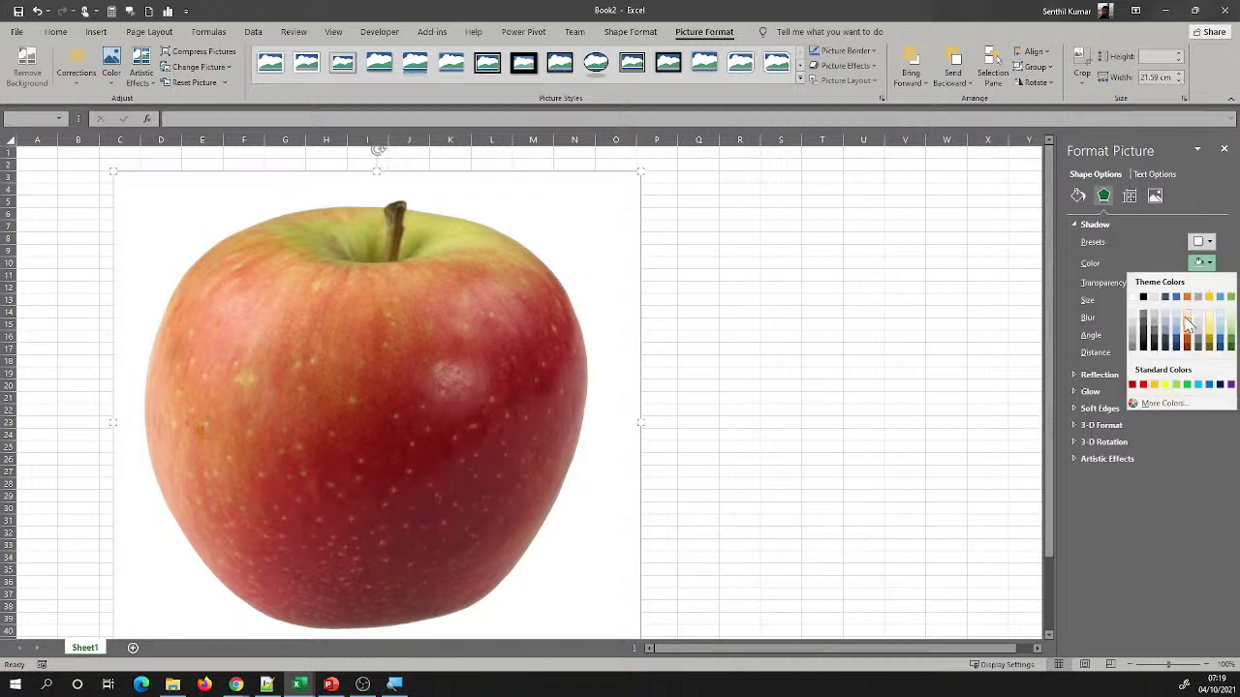
left_click(1184, 308)
left_click(913, 298)
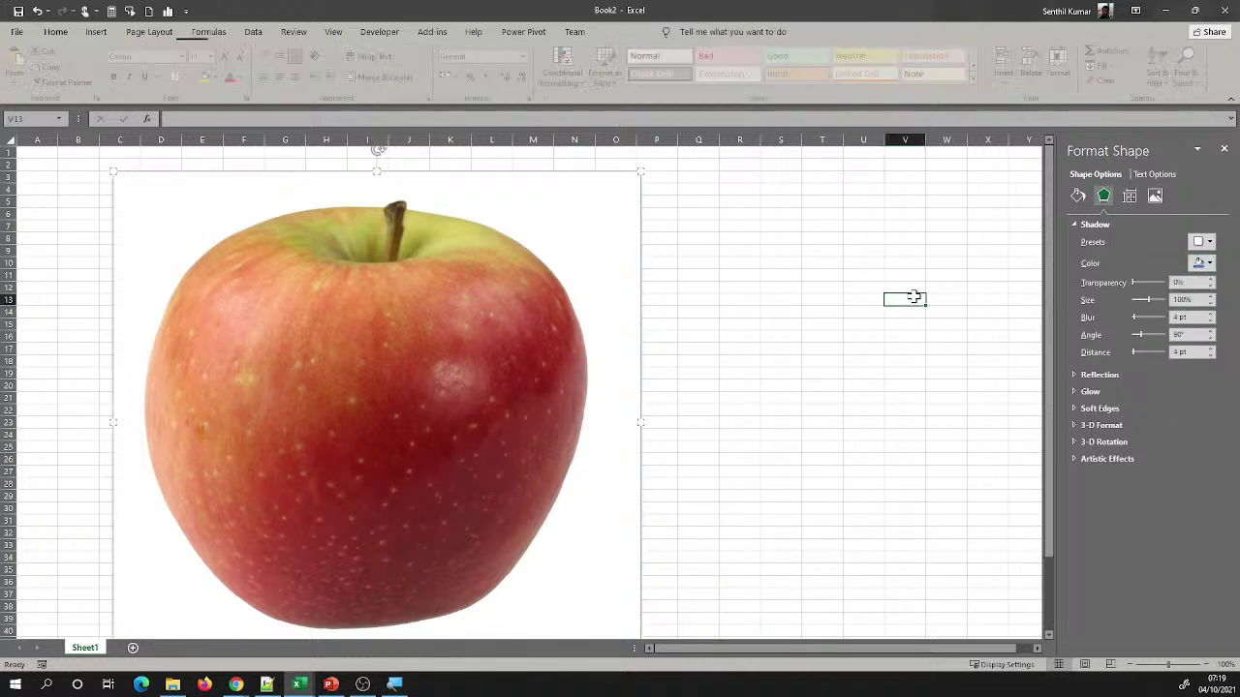
left_click(767, 252)
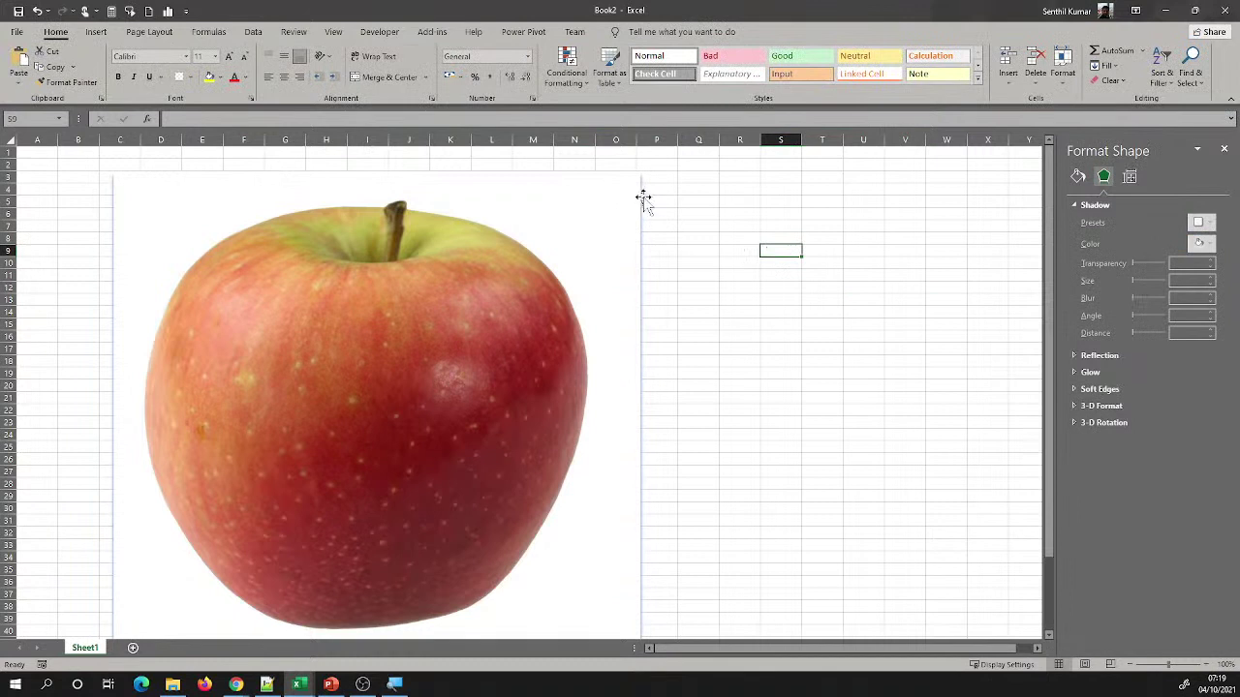
left_click(697, 212)
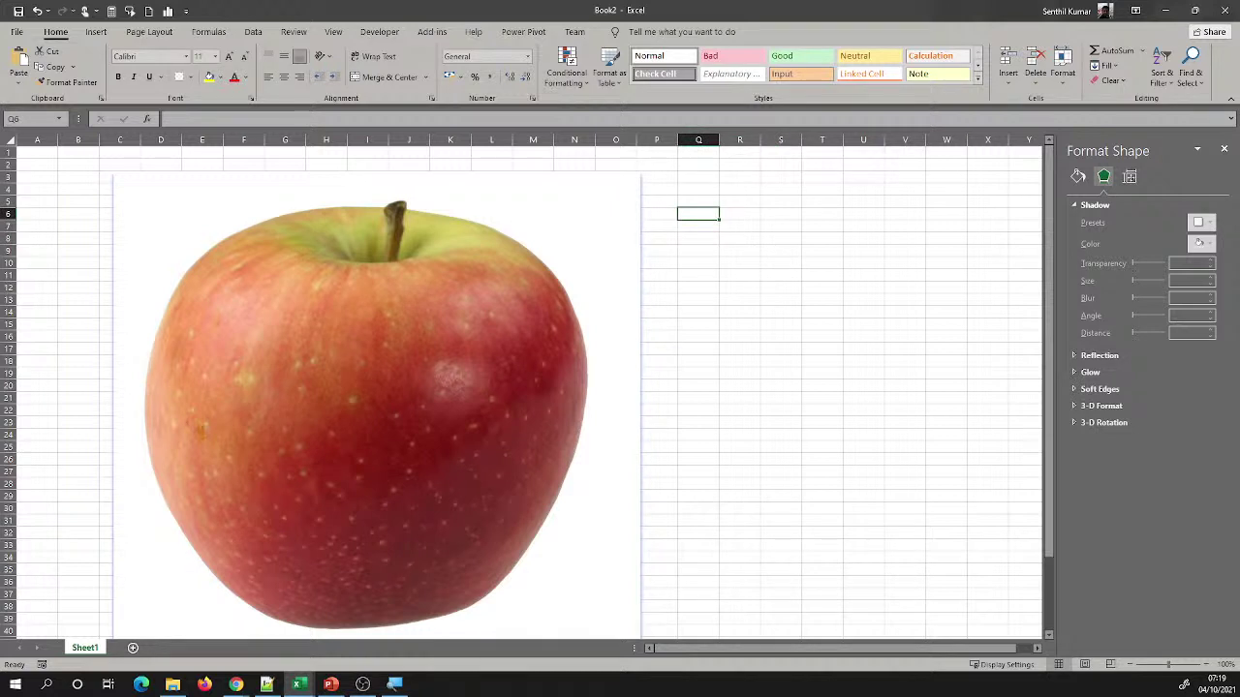
left_click(586, 248)
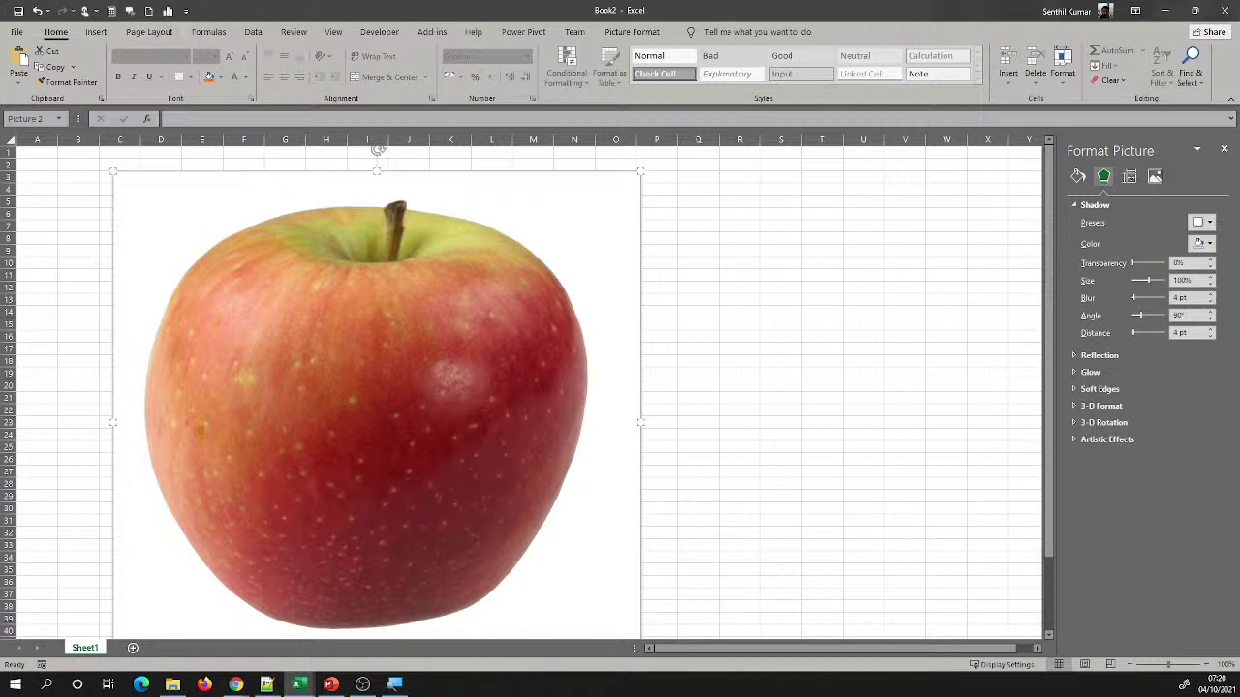
Delete the apple picture from the worksheet
key("alt+Tab")
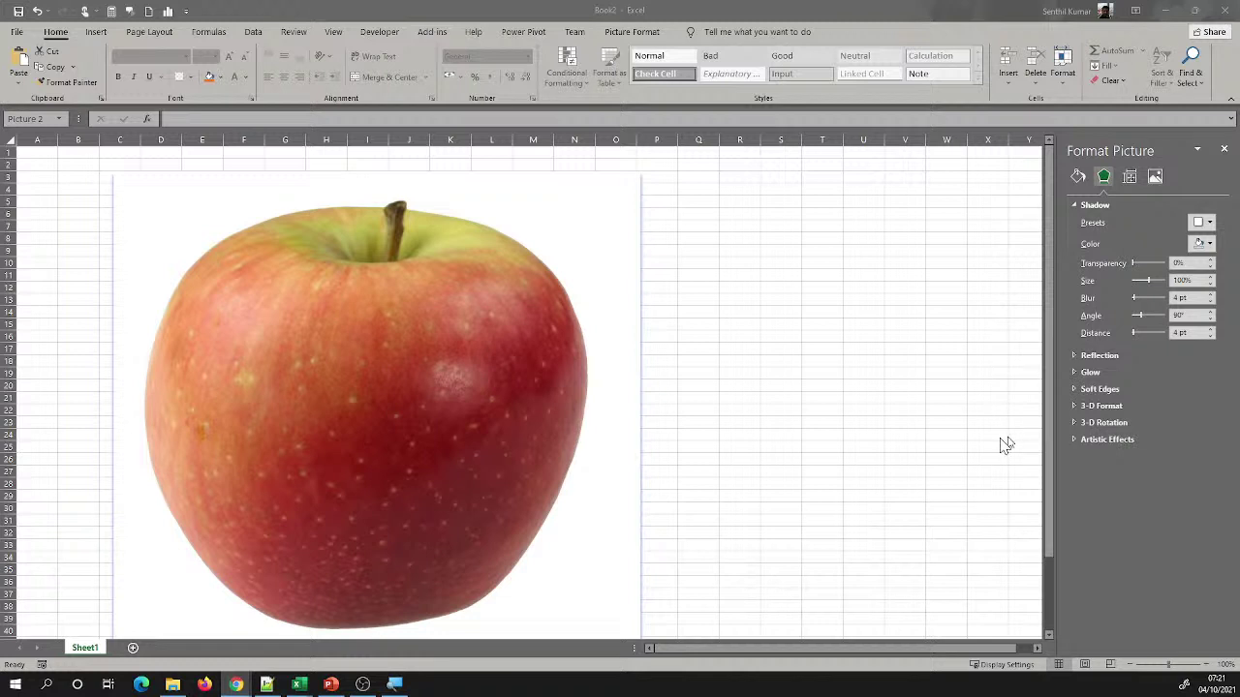
left_click(359, 344)
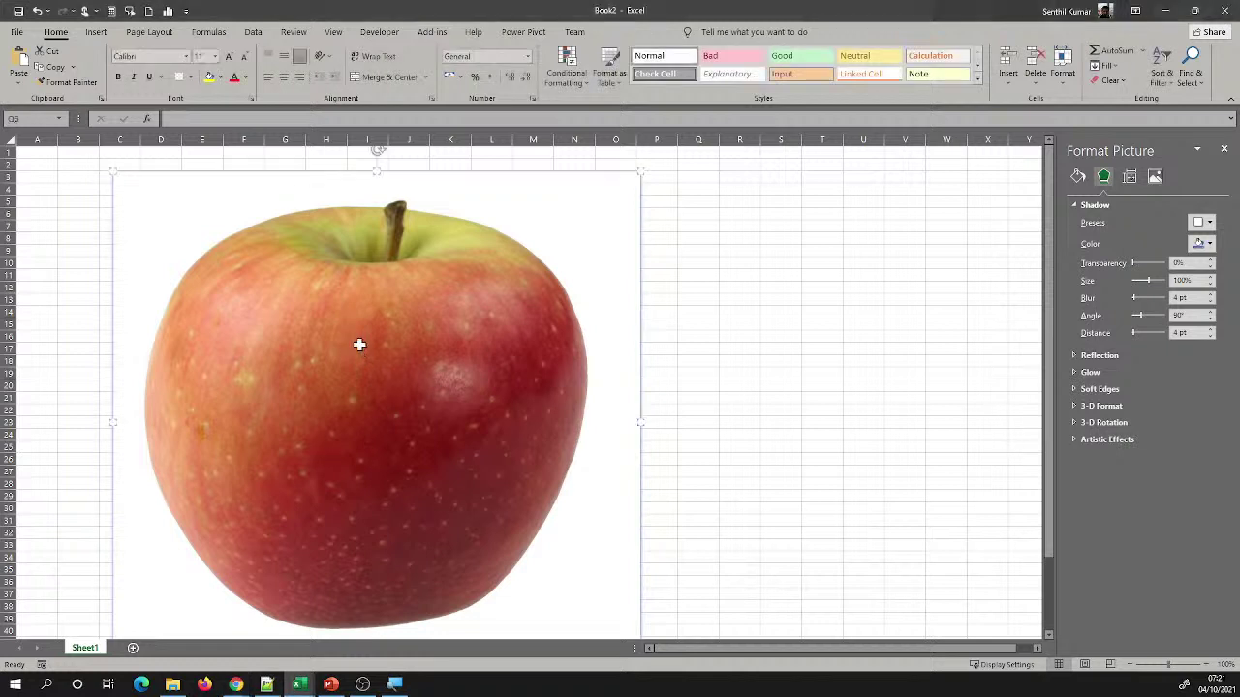
key("Delete")
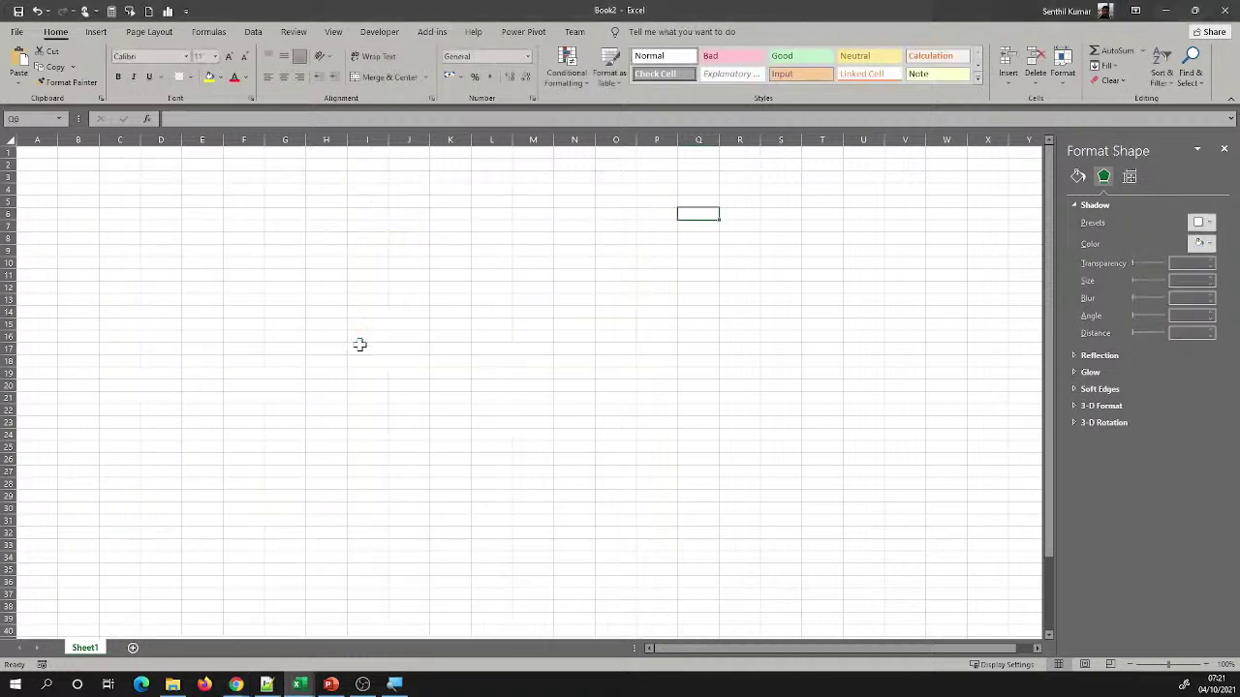
left_click(236, 684)
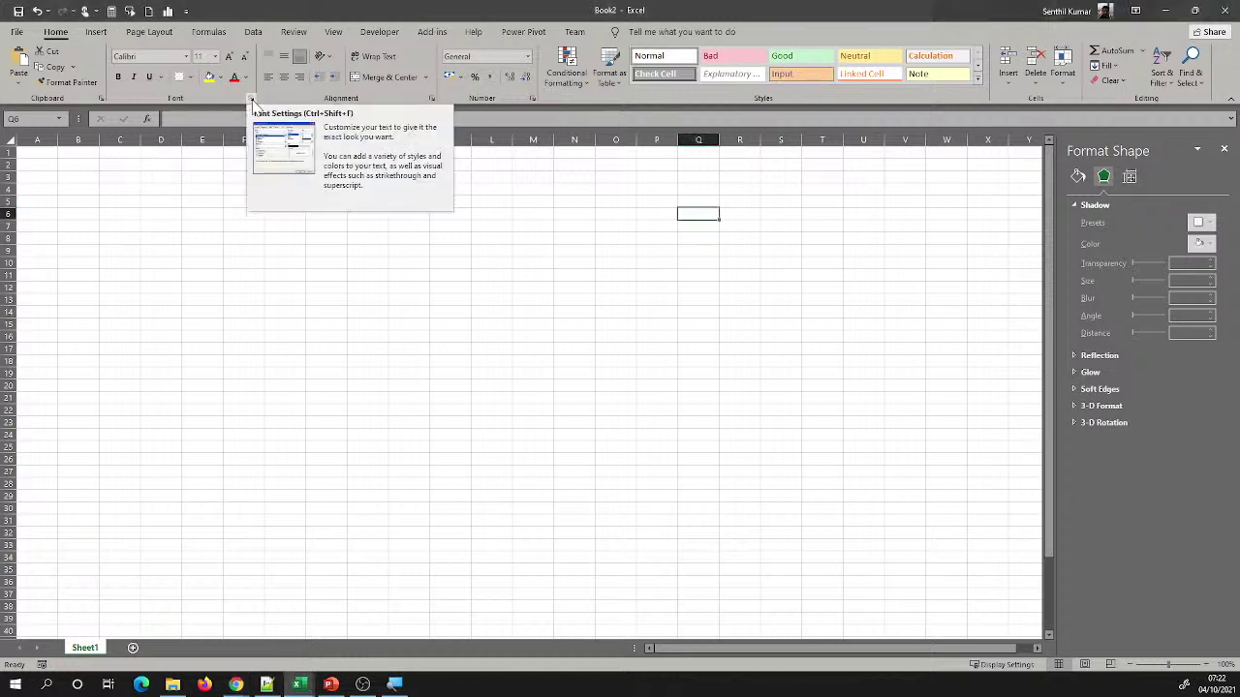
Open the Format Cells settings for cell Q6 and compare the Font options with the Number categories
key("ctrl+shift+f")
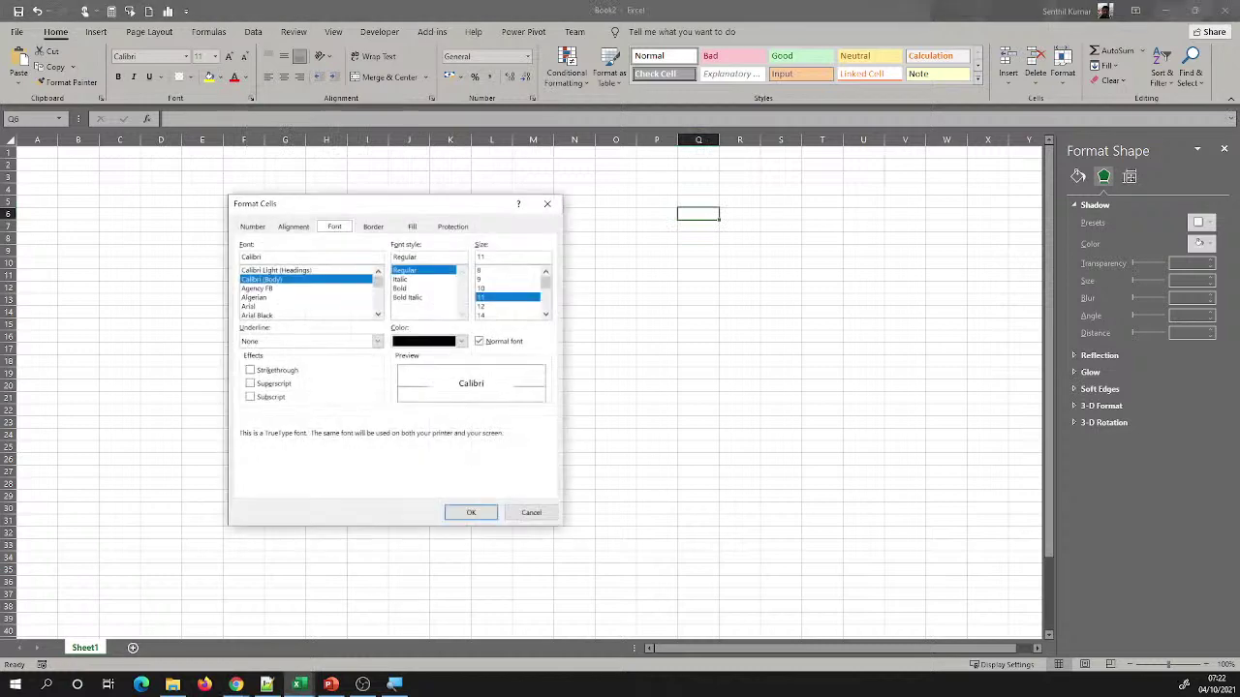
left_click_drag(324, 201, 423, 189)
left_click(353, 215)
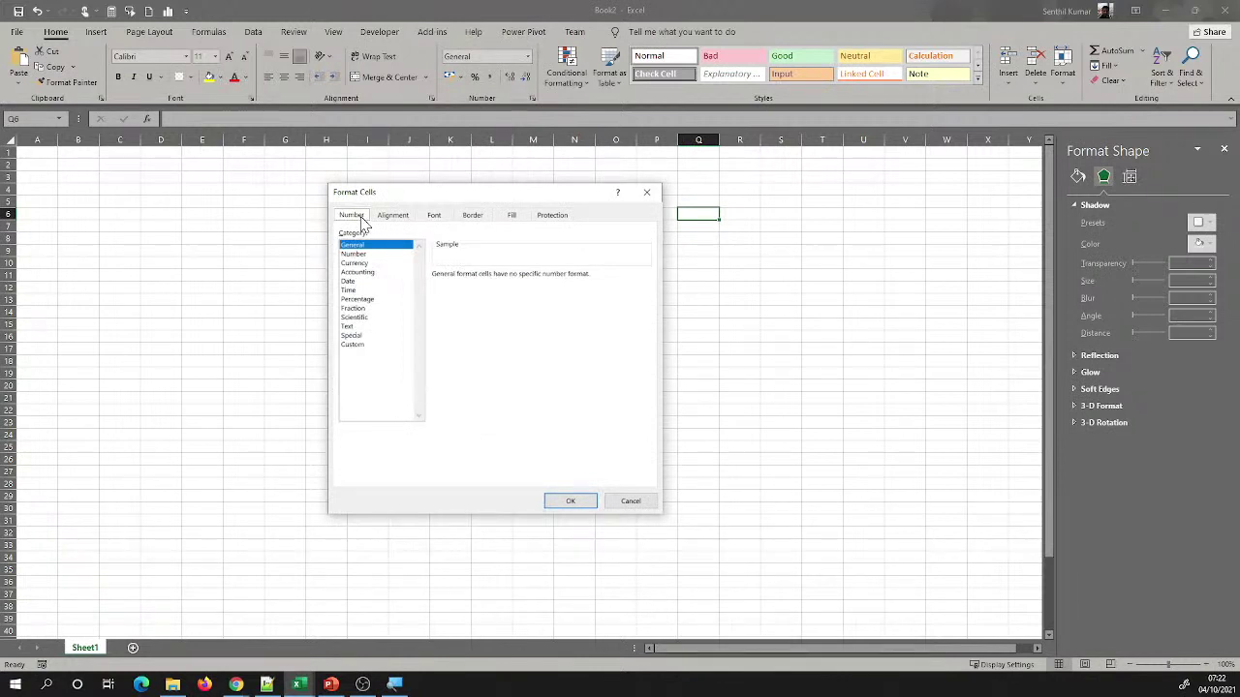
left_click(434, 216)
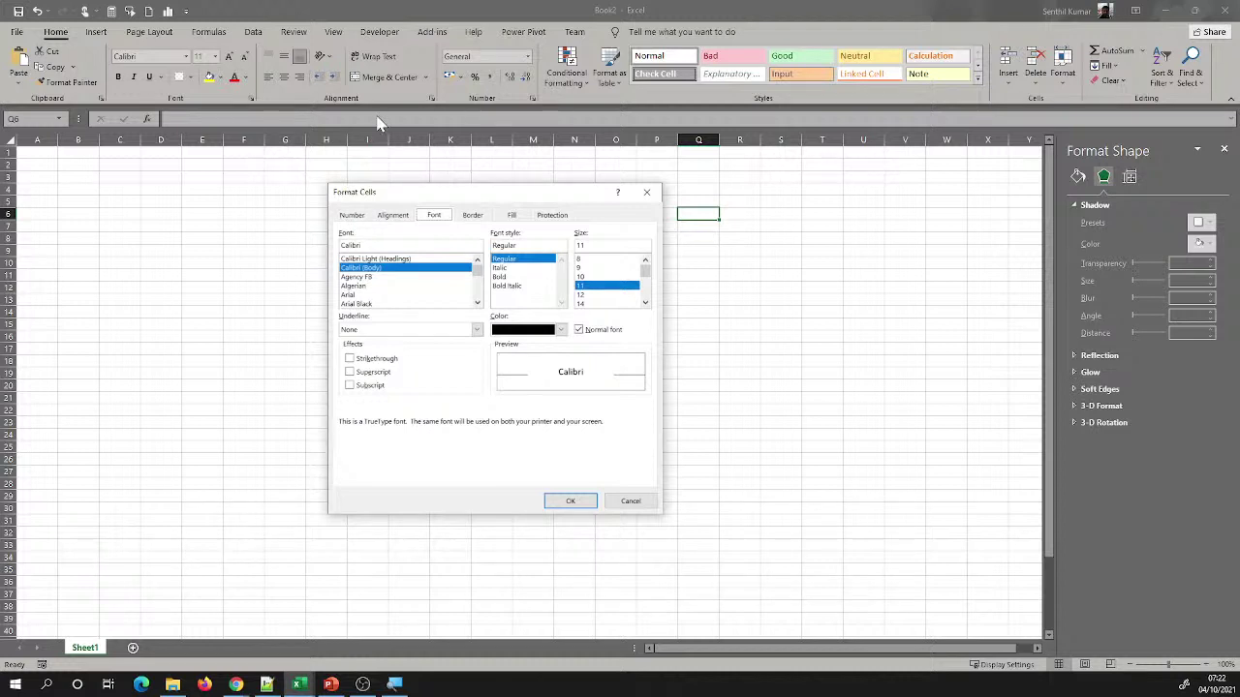
left_click(358, 217)
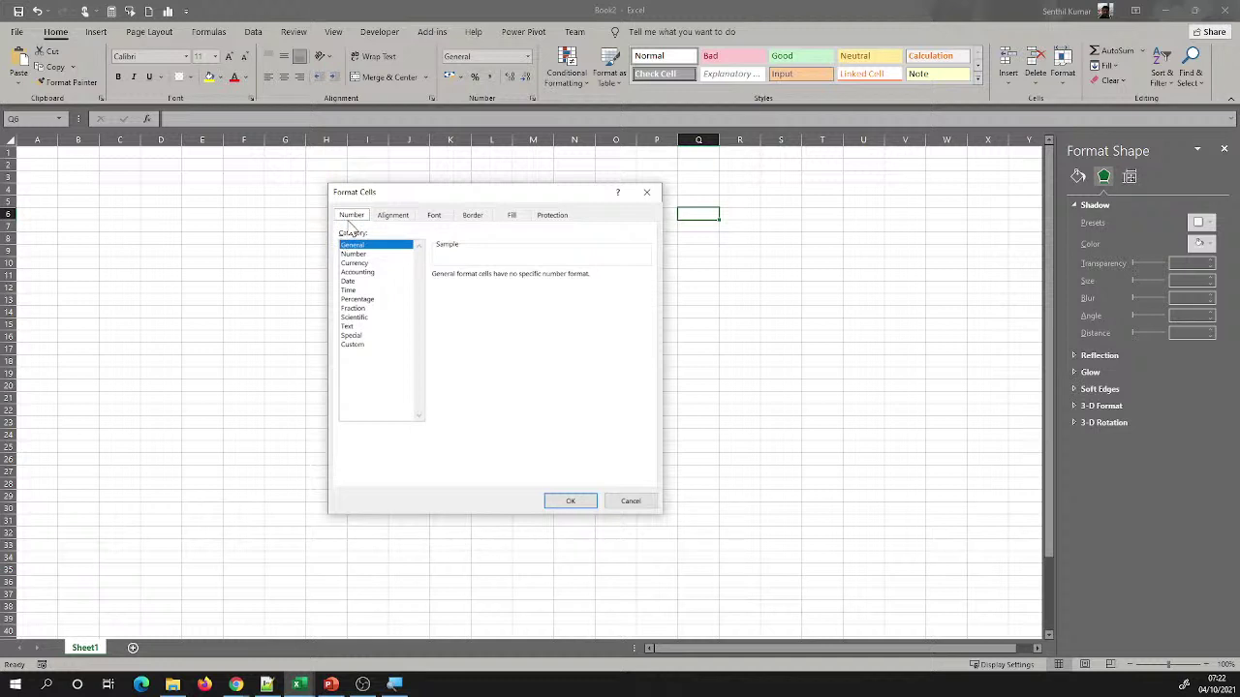
Examine the Alignment, Font, Border, Fill and Protection options, including the horizontal alignment choices, and close Format Cells without applying anything
left_click(395, 217)
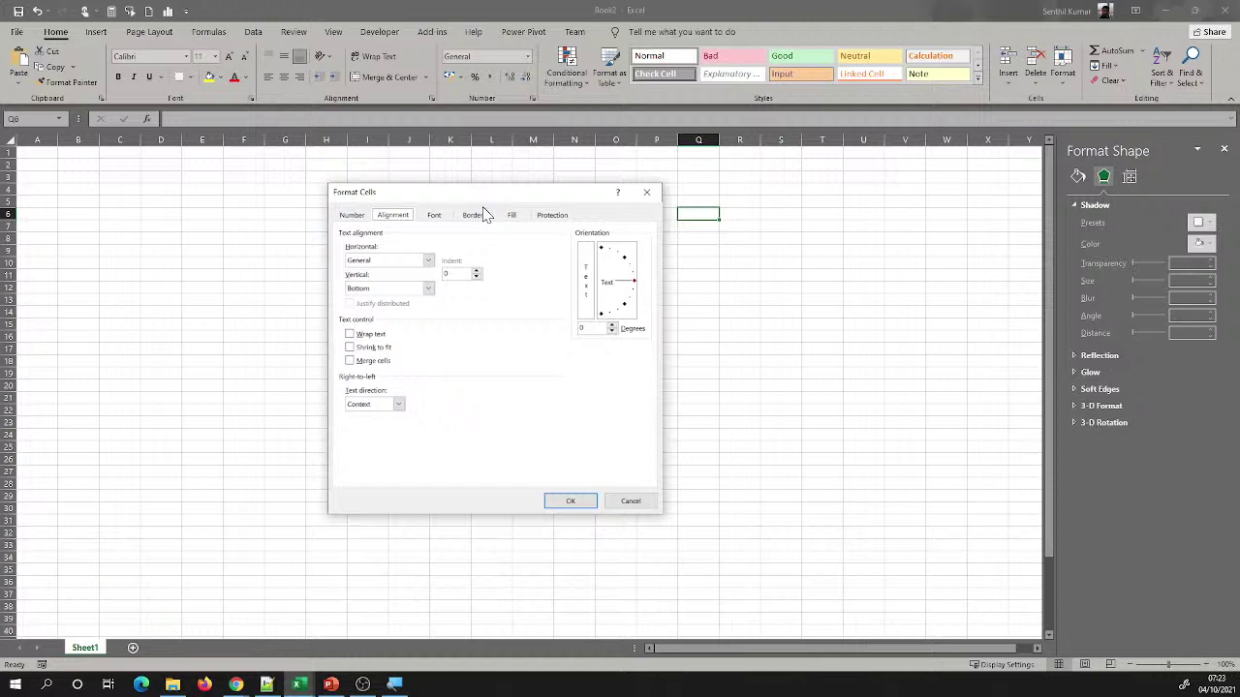
left_click(428, 262)
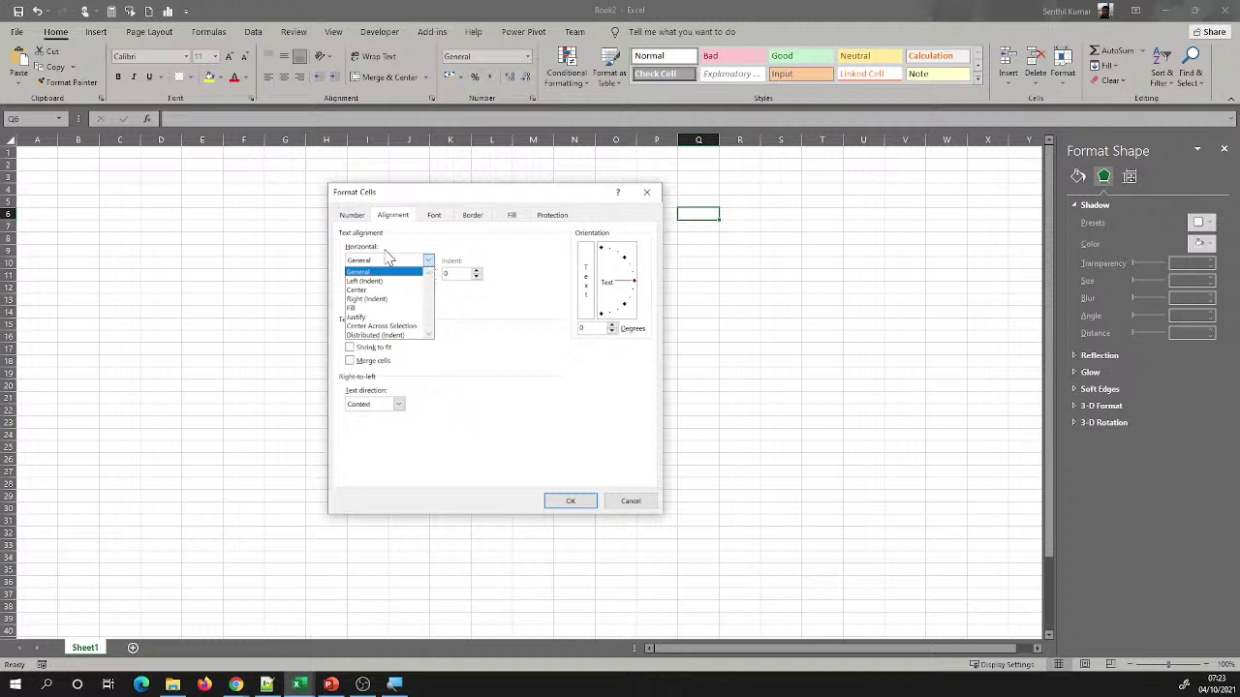
left_click(407, 239)
left_click(436, 216)
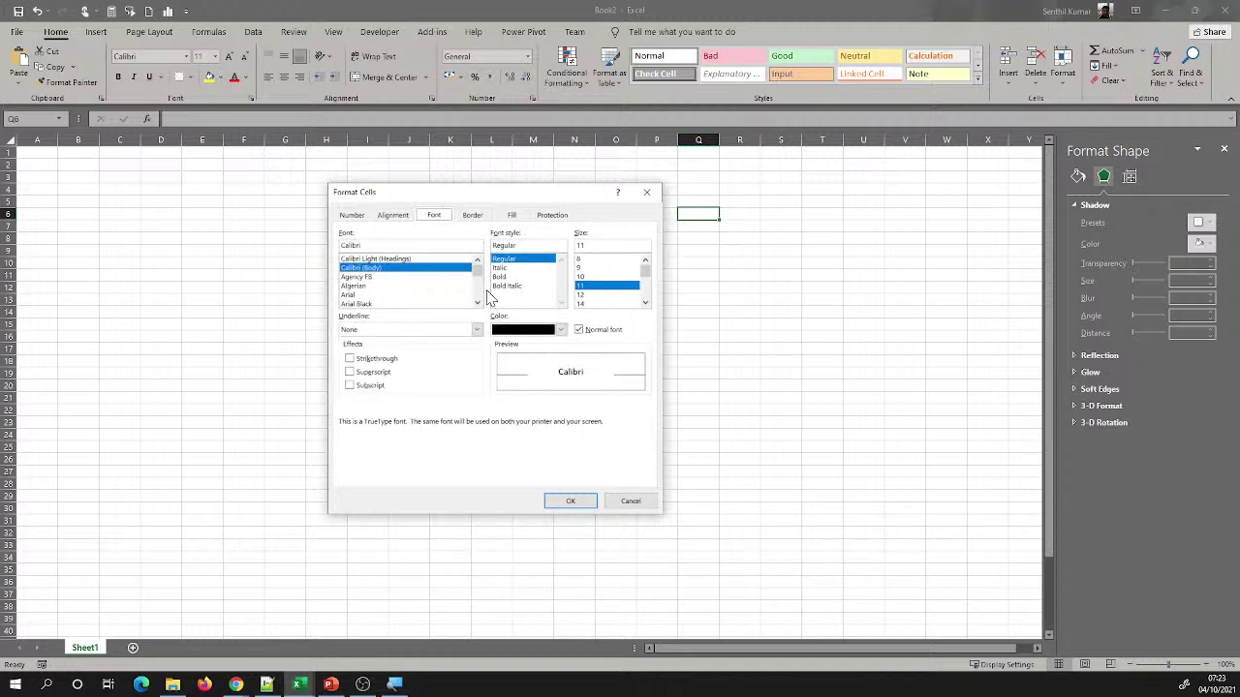
left_click(470, 218)
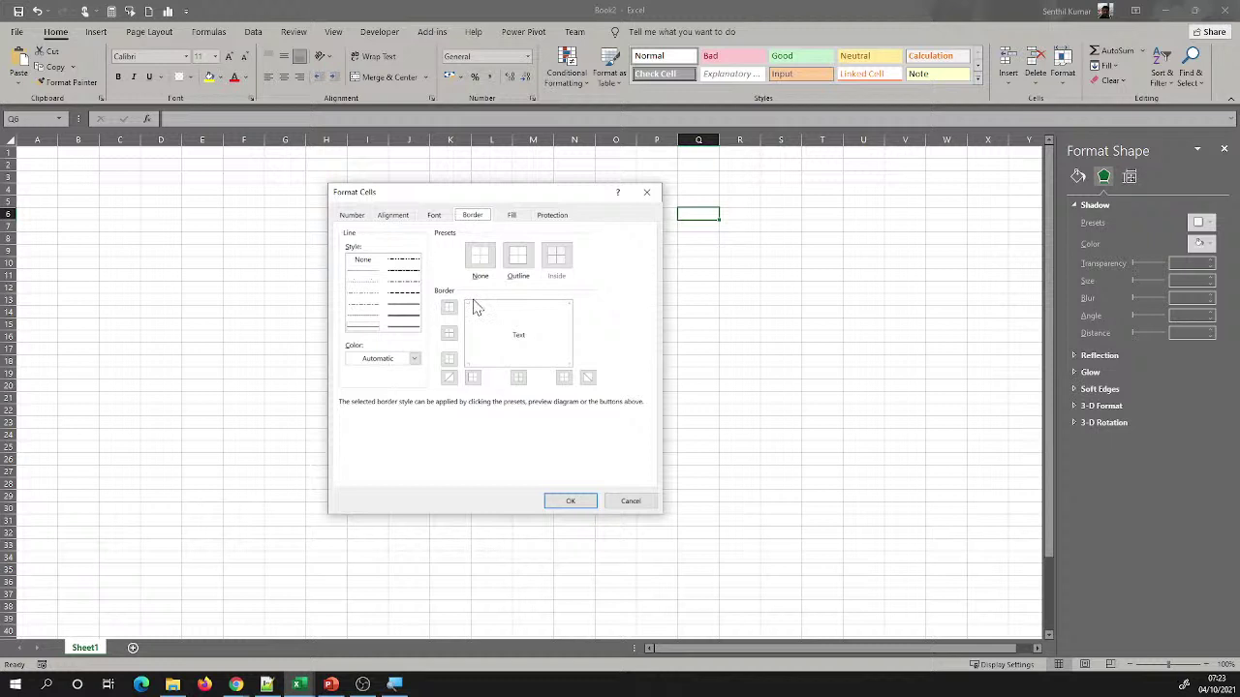
left_click(516, 222)
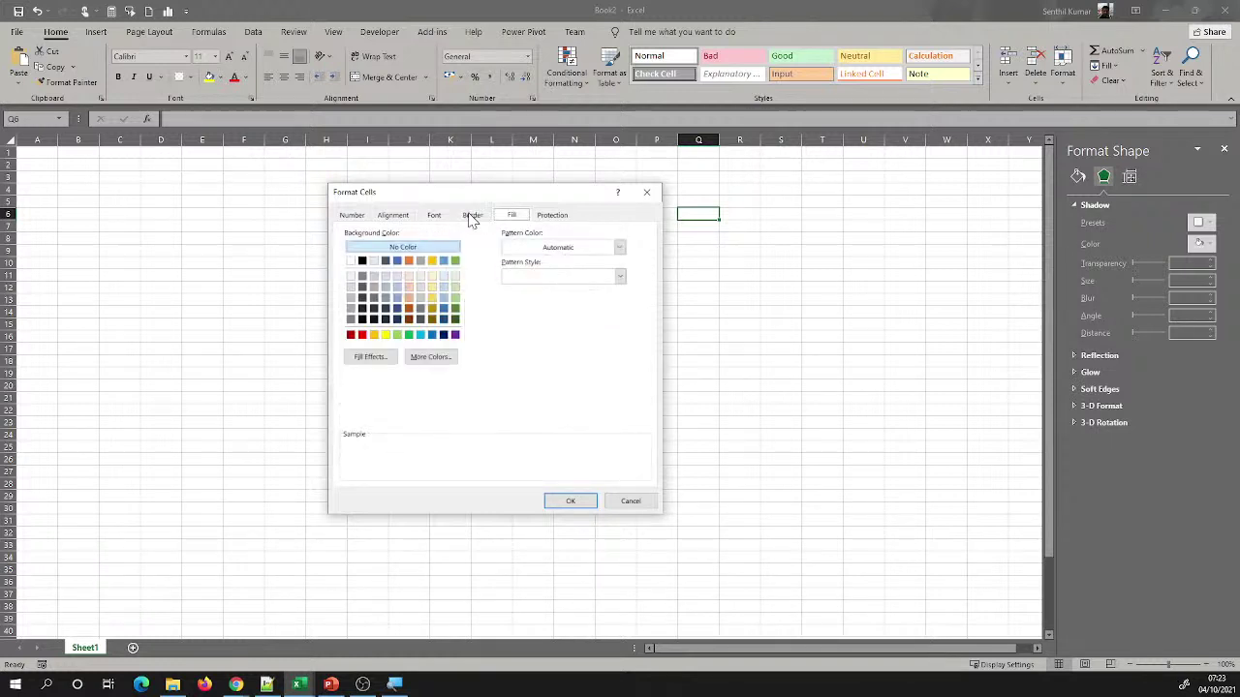
left_click(552, 221)
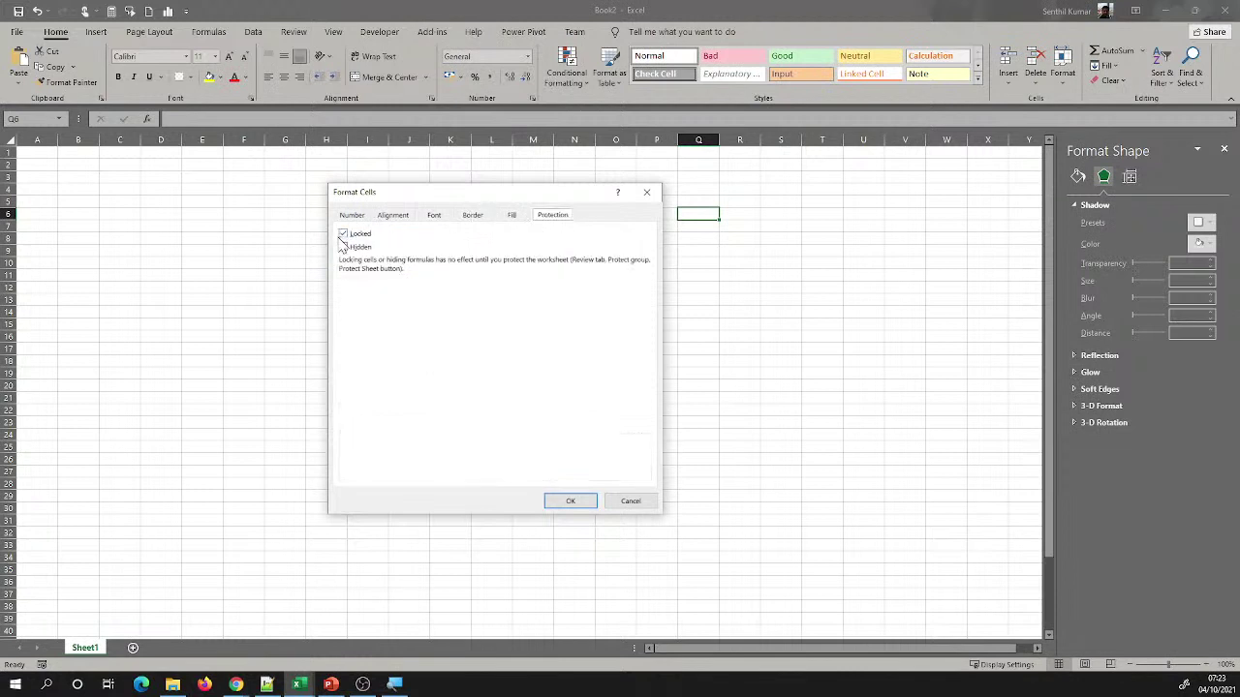
left_click(647, 192)
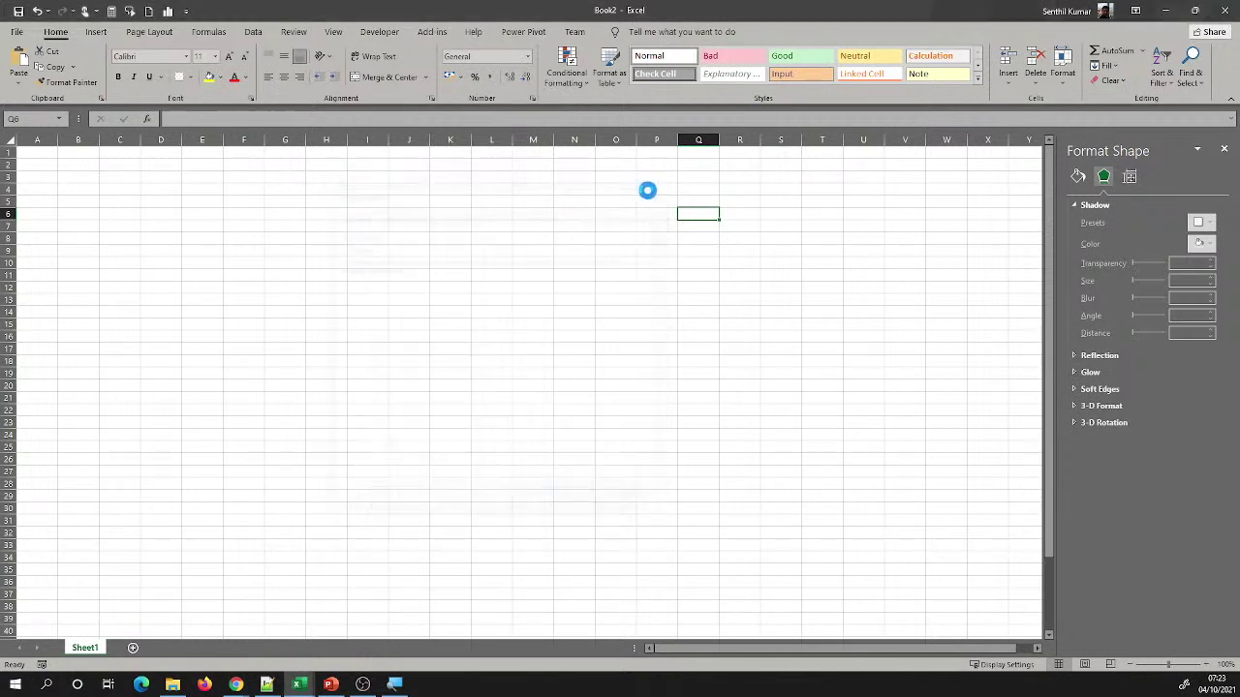
Enter "This is a cell for demo for our week 2 session" in cell D6
left_click(161, 215)
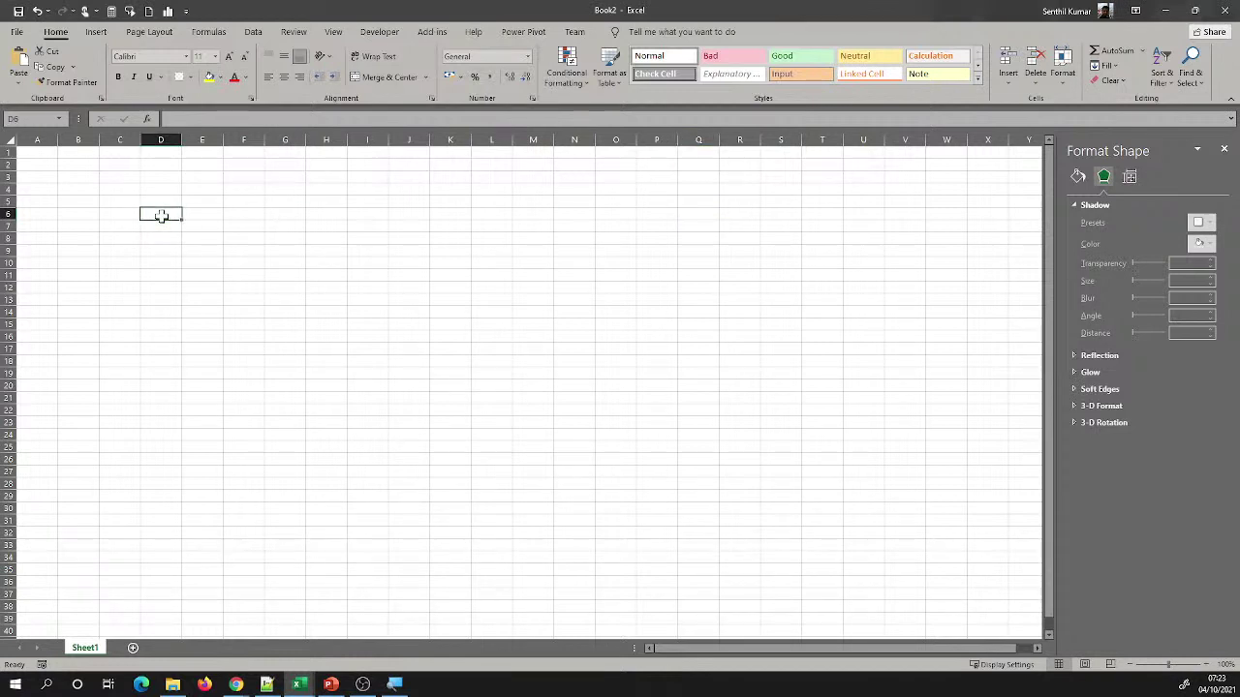
type("This is a")
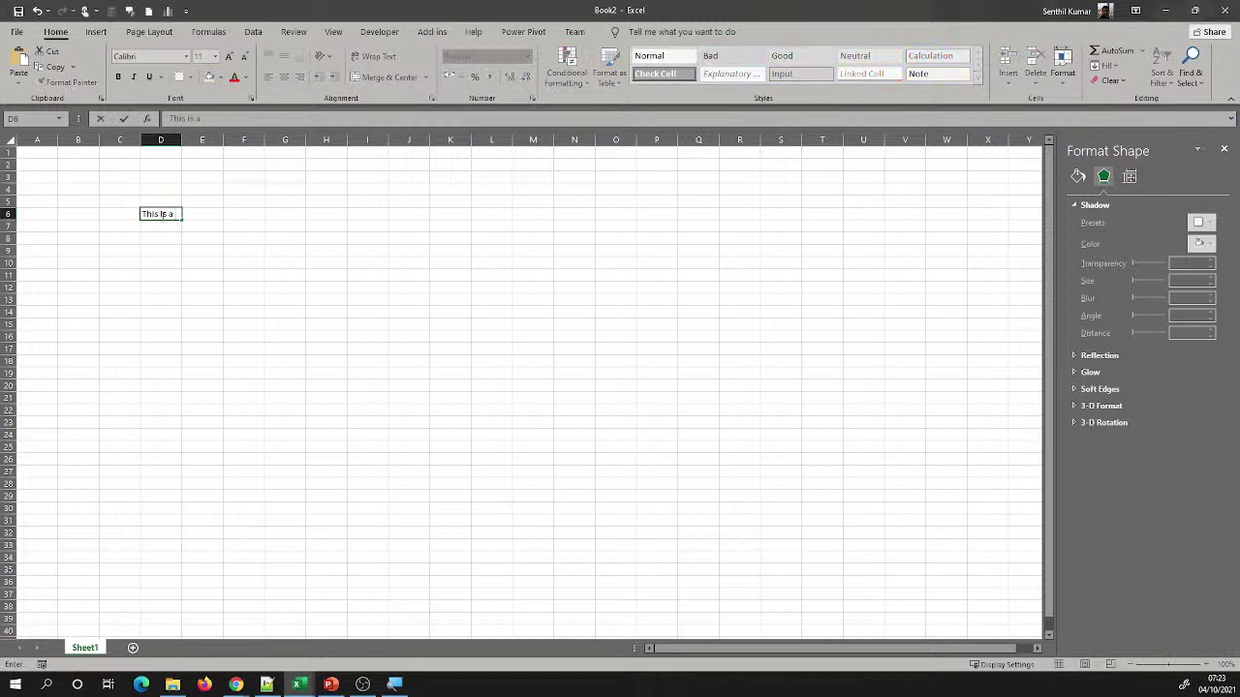
type(" cell for demo for our week 2 session")
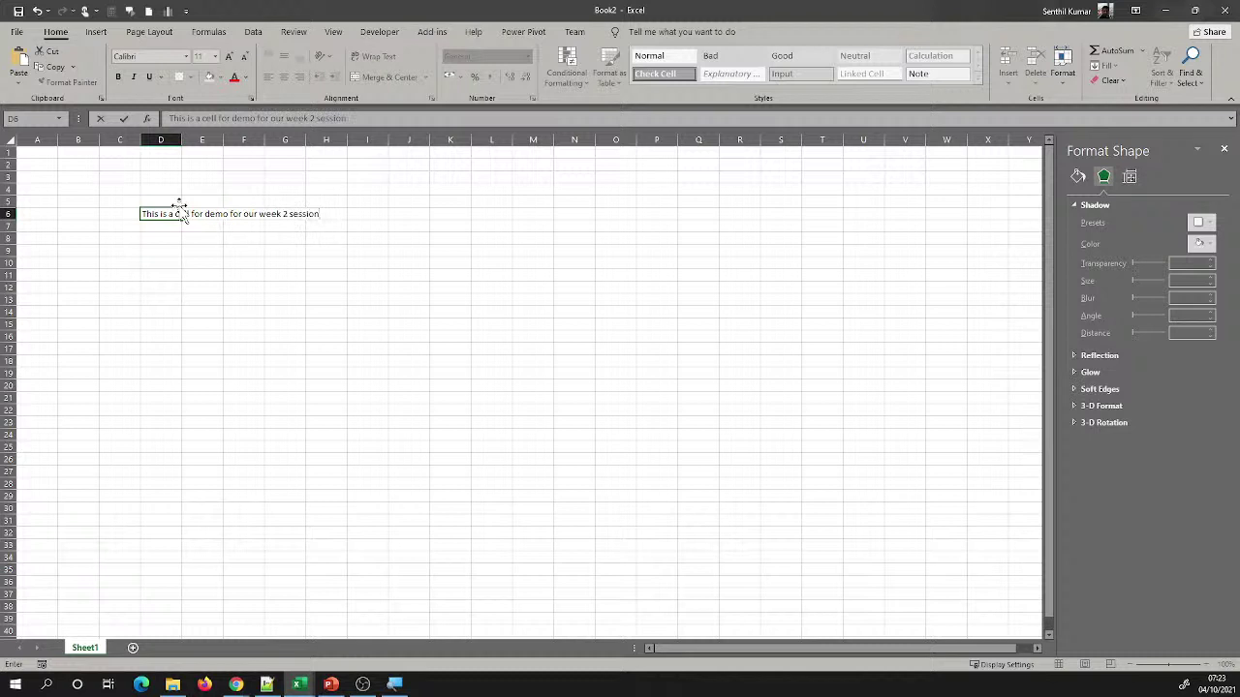
key("Return")
Auto-fit column D to the demo sentence and select cell D6
left_click(182, 139)
double_click(182, 140)
left_click(202, 213)
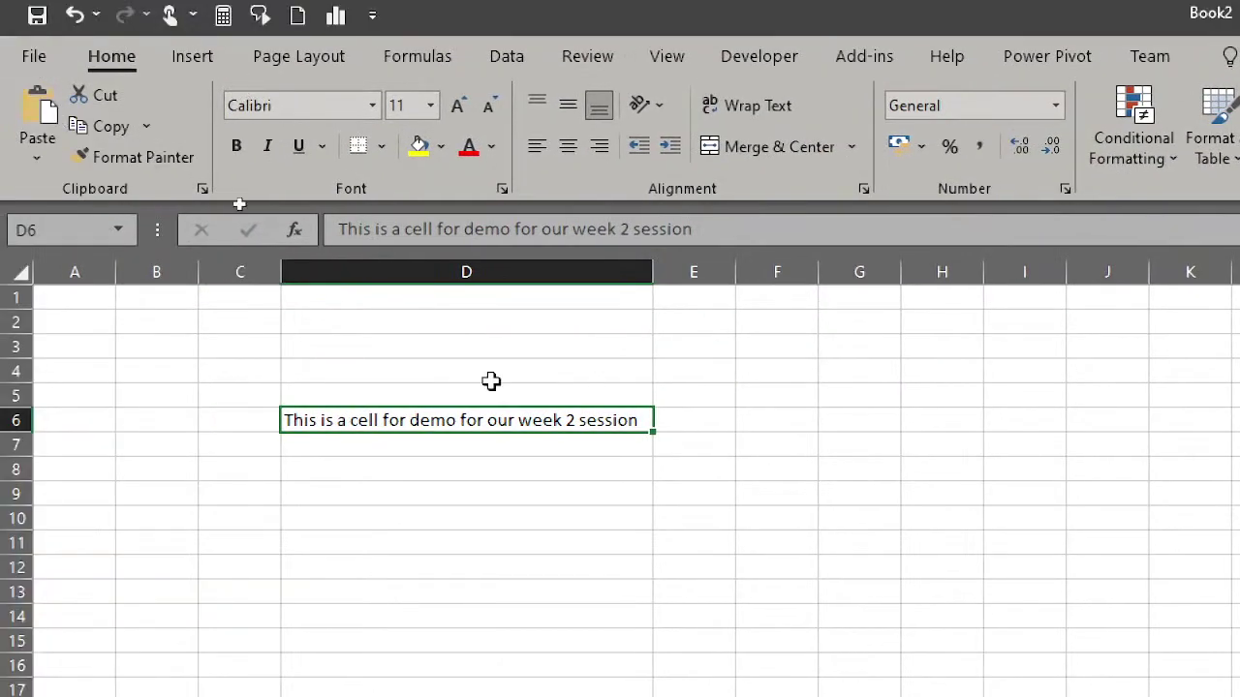
Set the font size of cell D6 to 36 through Format Cells and auto-fit column D again
left_click(501, 190)
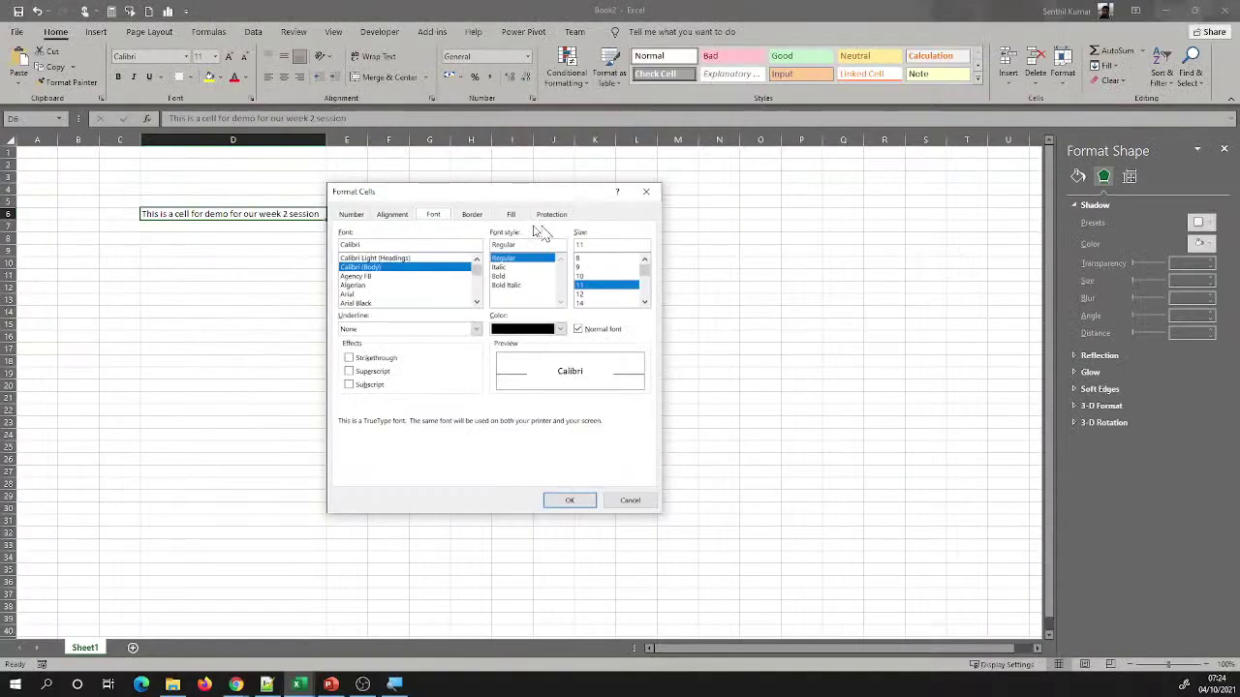
left_click_drag(644, 304, 644, 304)
left_click(596, 303)
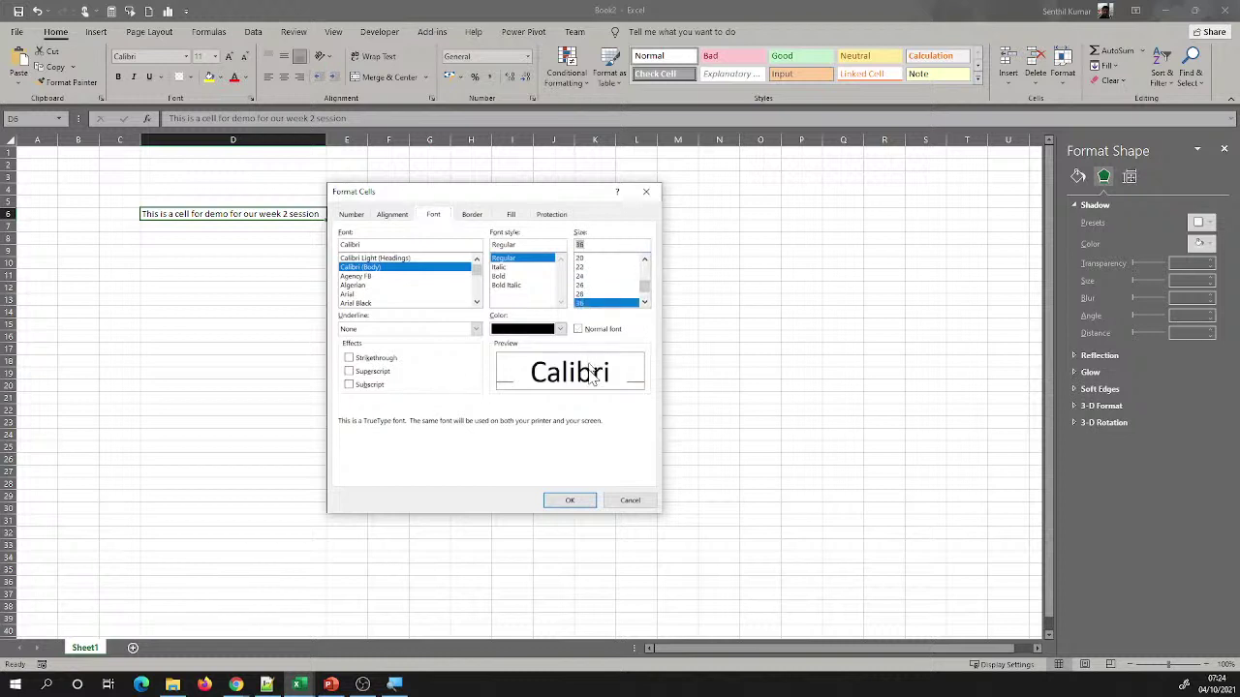
left_click(570, 502)
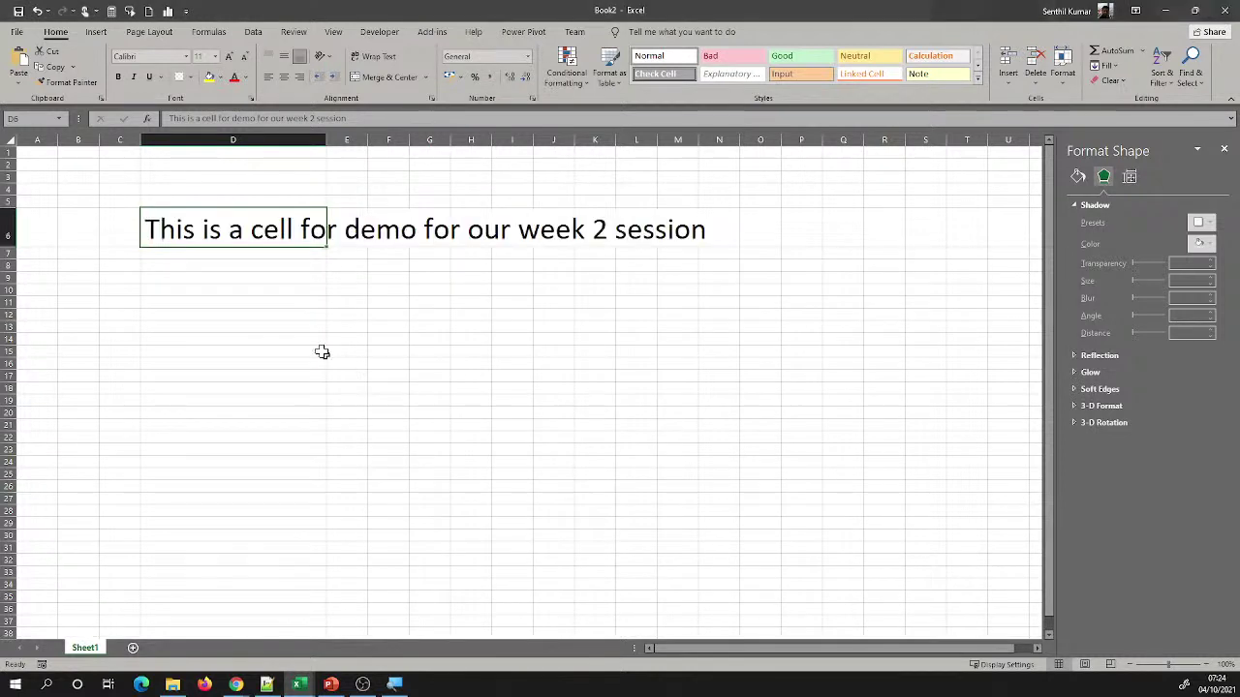
double_click(325, 140)
left_click(417, 213)
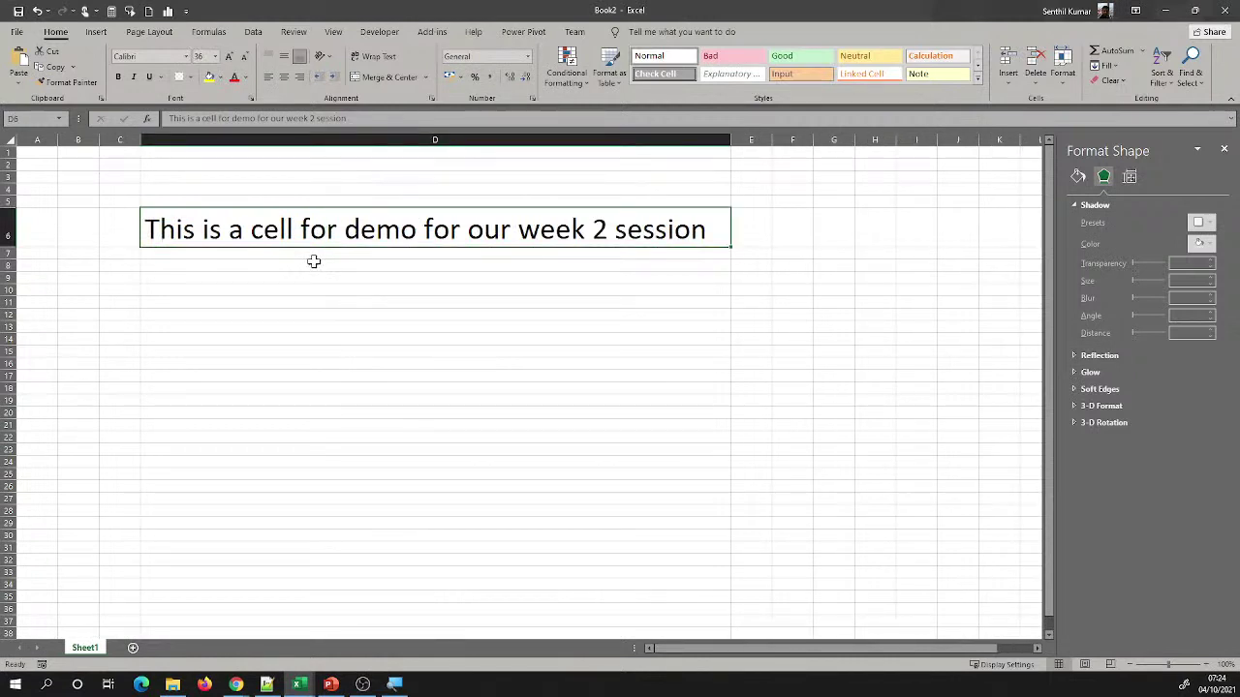
View the save dialog without saving, and view the Font settings of cell D6 in Format Cells without changing them
key("ctrl+s")
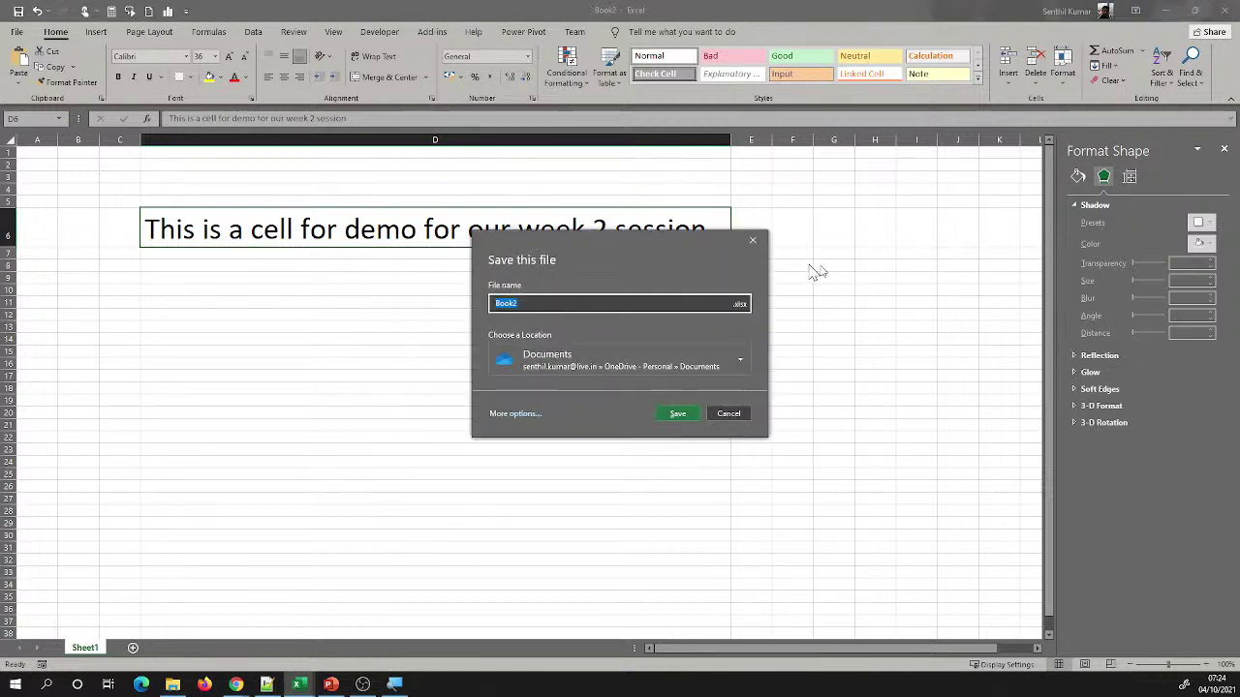
left_click(751, 240)
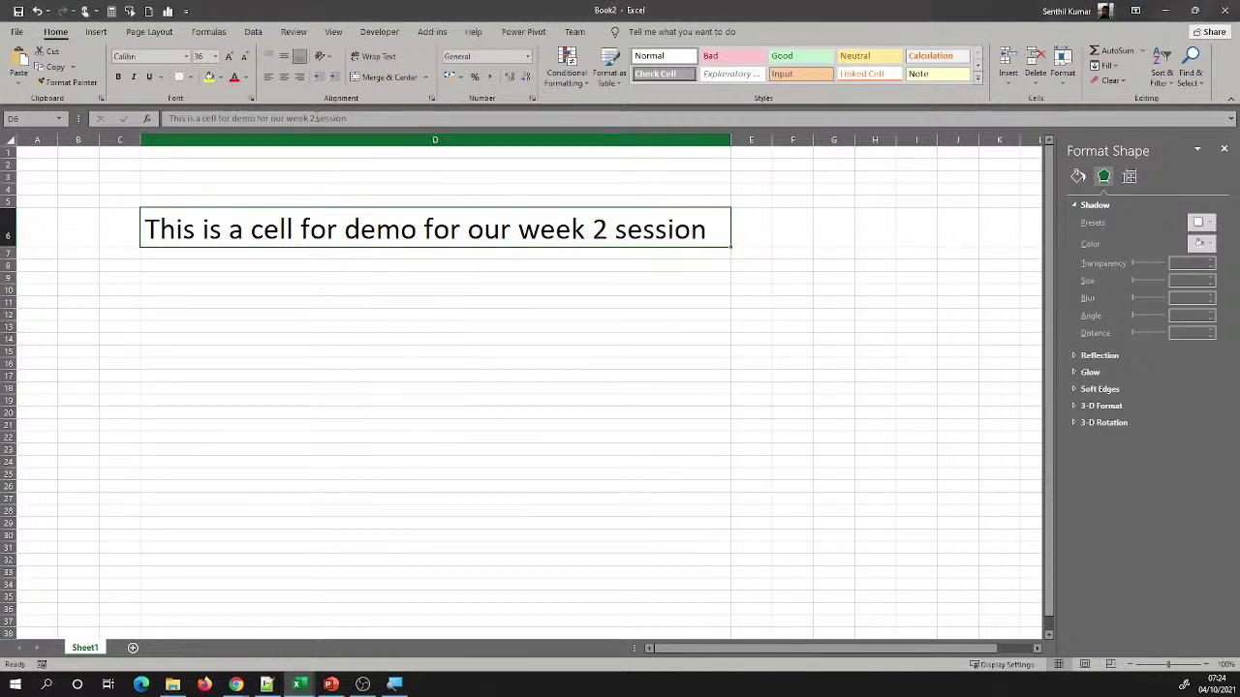
left_click(253, 98)
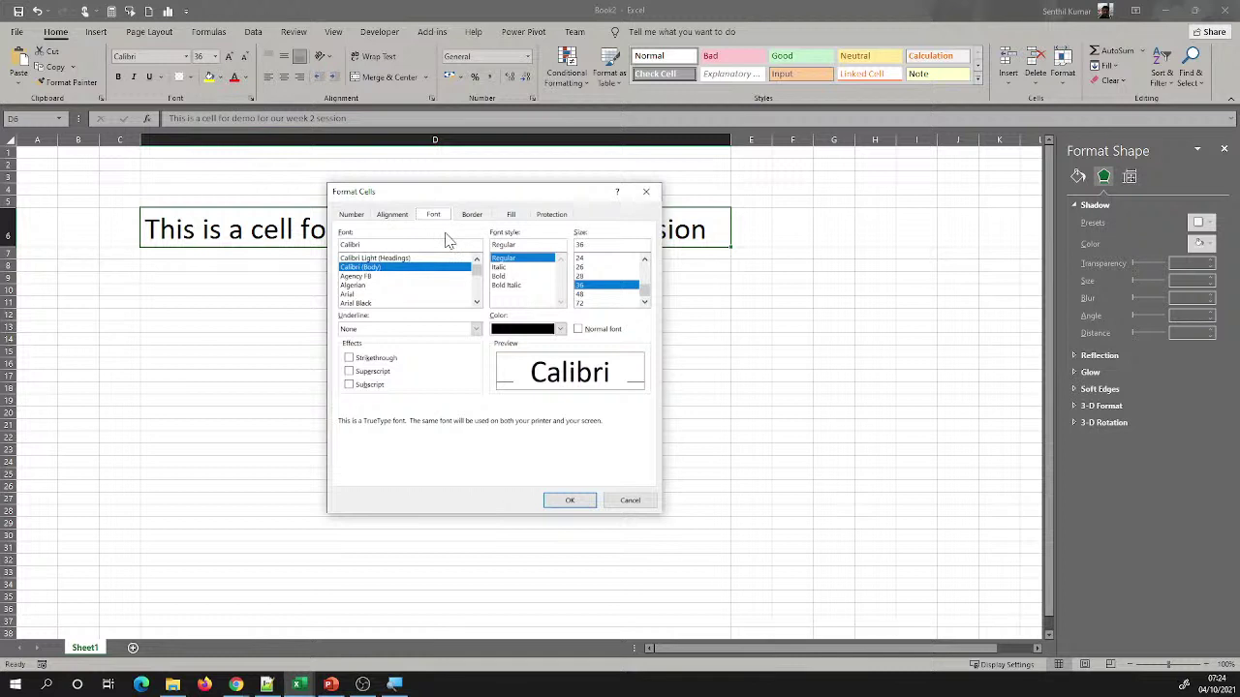
left_click(569, 500)
left_click(487, 374)
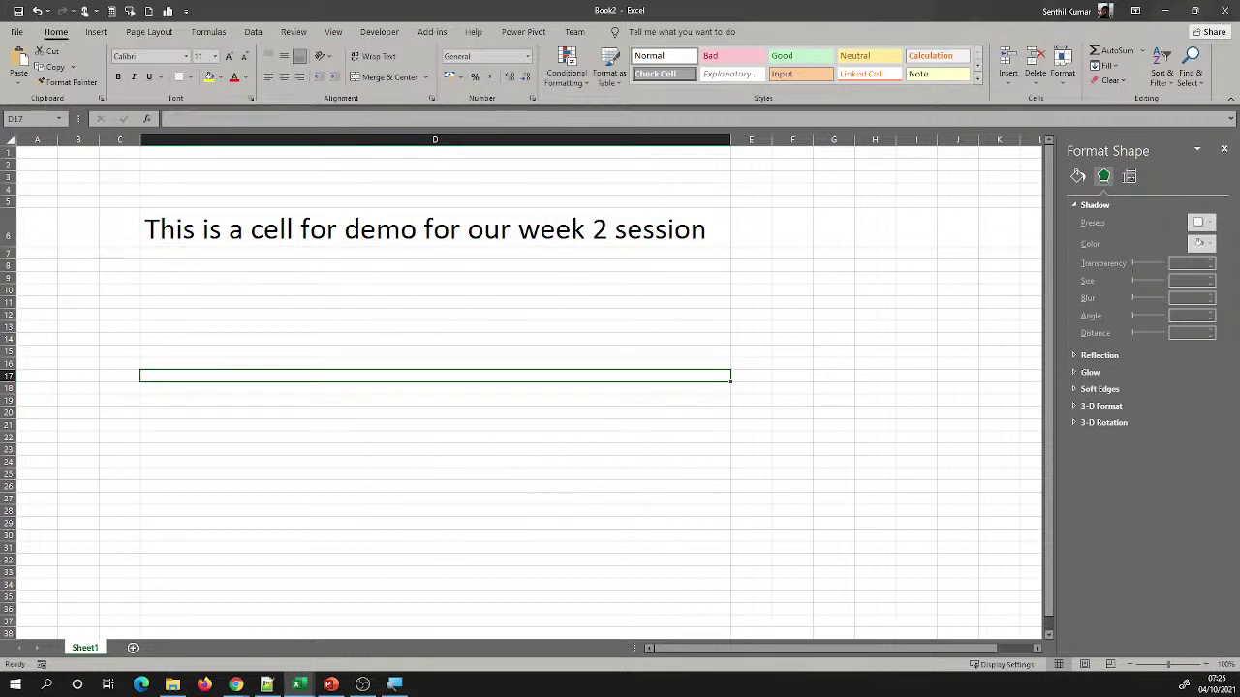
Add a new worksheet after Sheet1
left_click(235, 684)
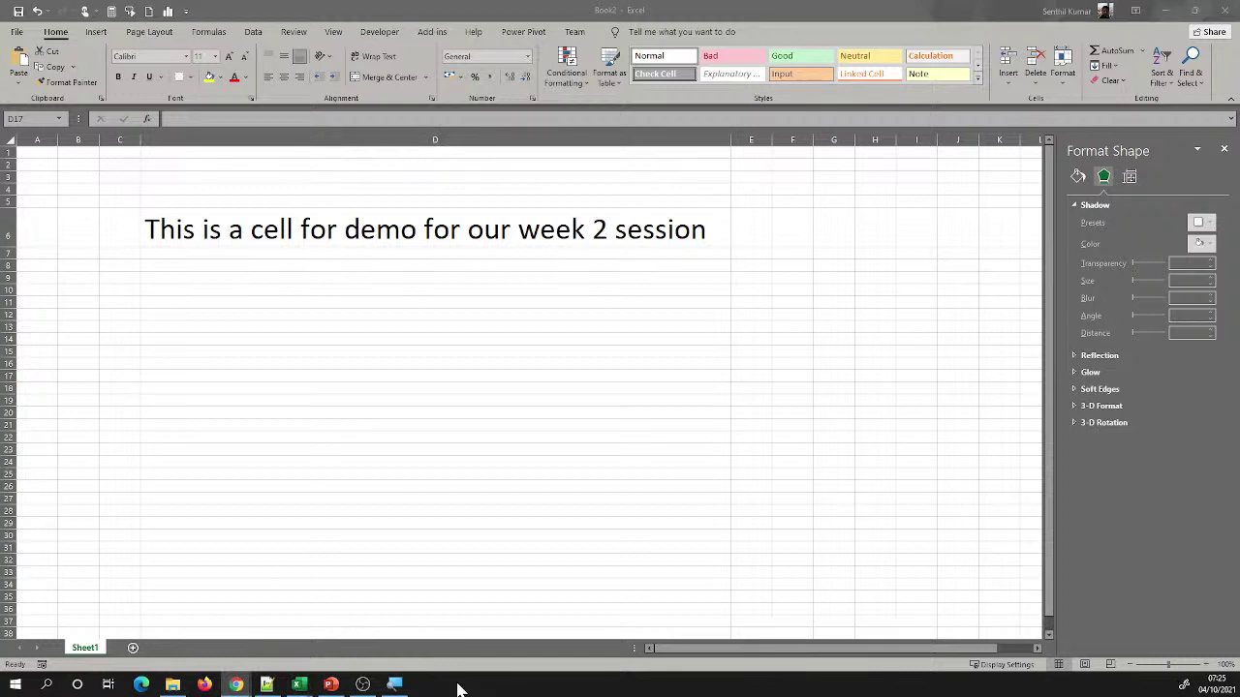
left_click(133, 651)
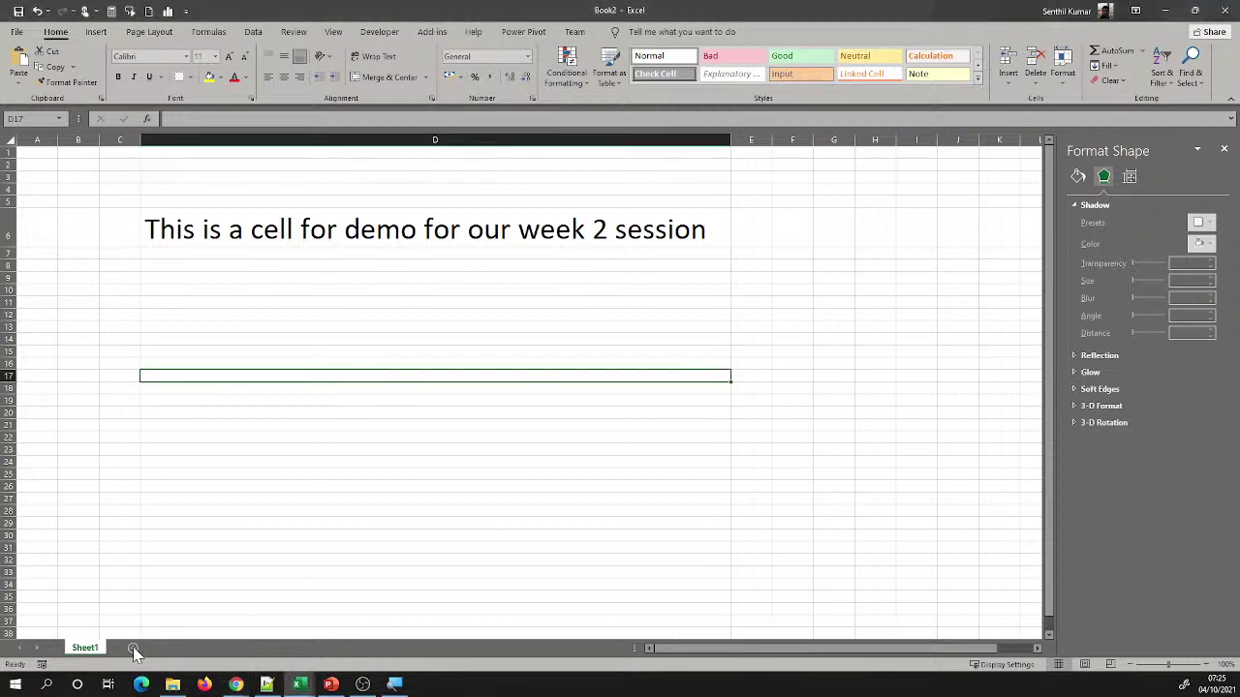
left_click(134, 648)
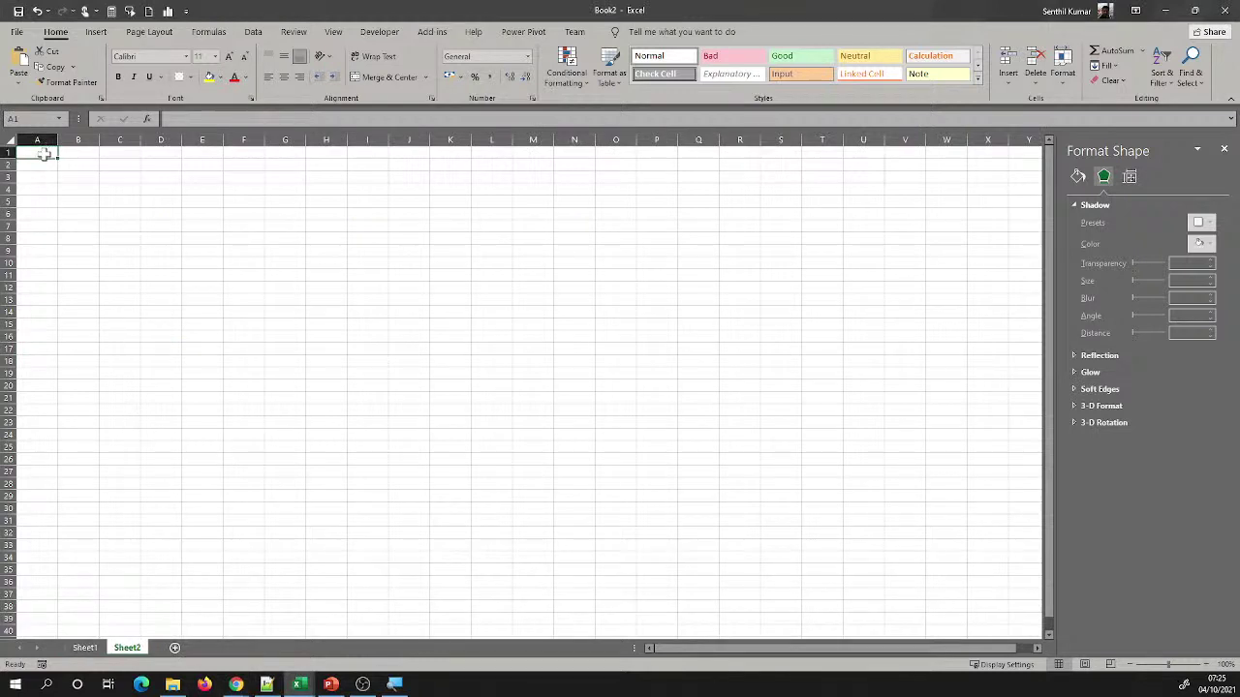
Enter the headers "Reg No", "Name" and "Marks" in cells A1 to C1 of the new sheet
type("Rg No")
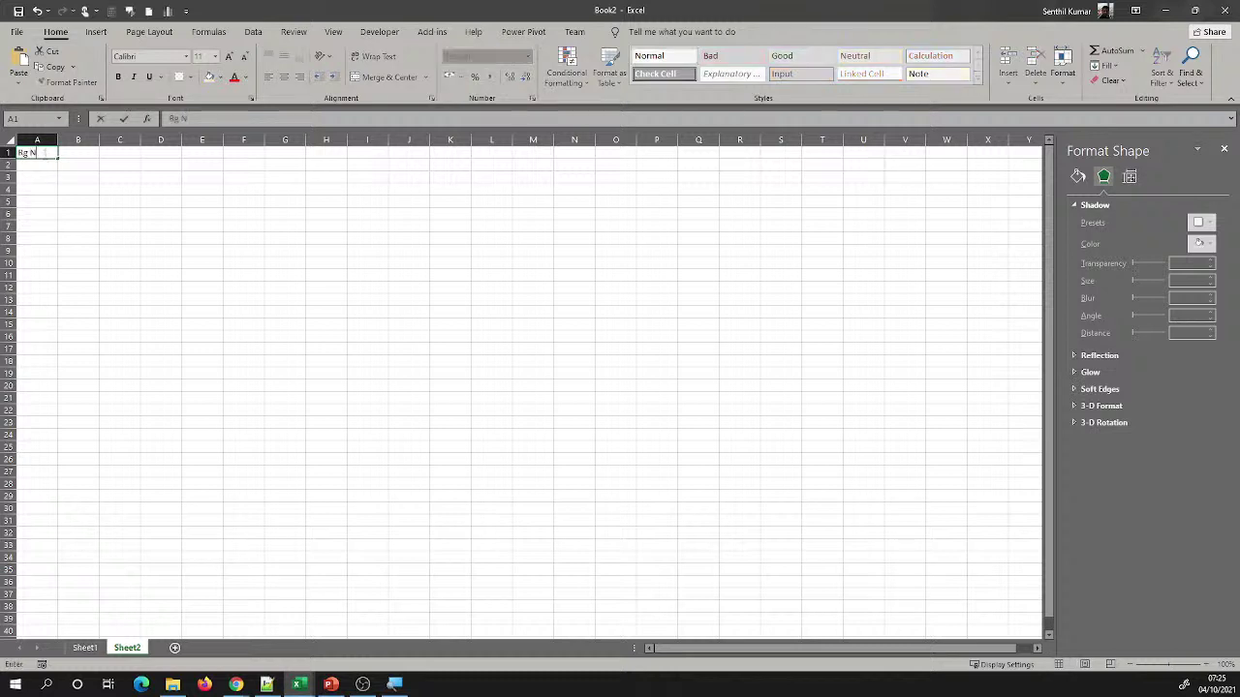
key("BackSpace")
key("BackSpace")
key("BackSpace")
key("BackSpace")
type("eg No")
key("Tab")
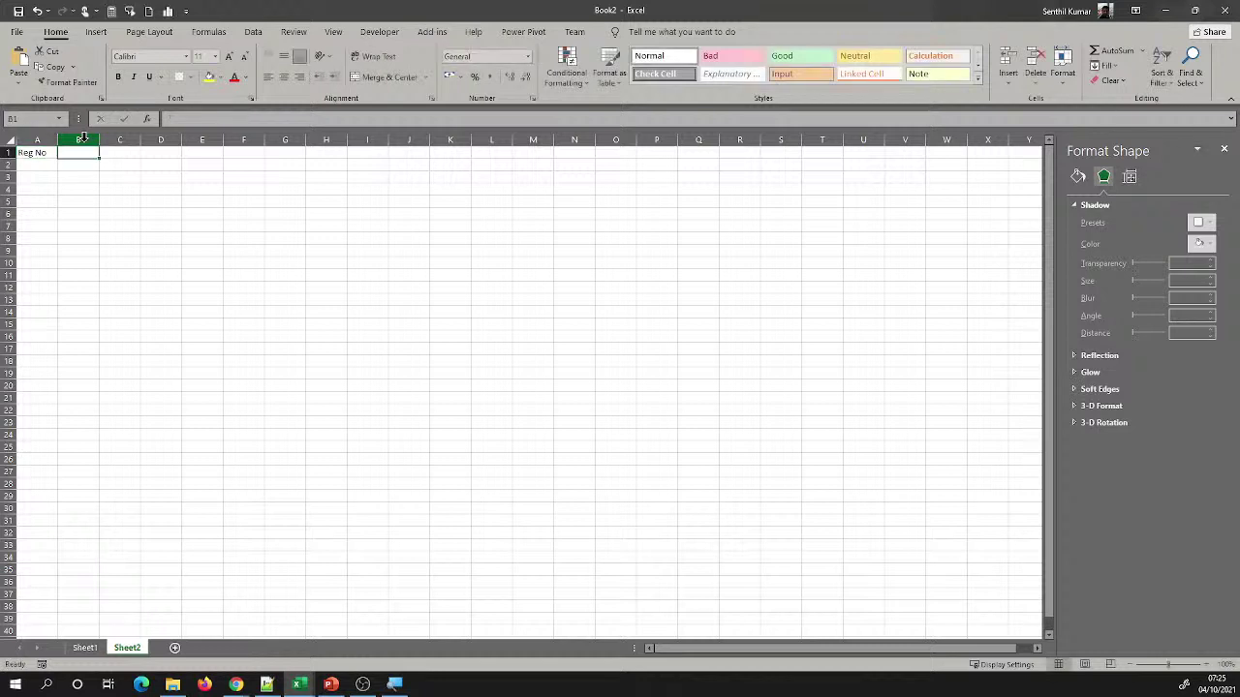
type("Name")
key("Tab")
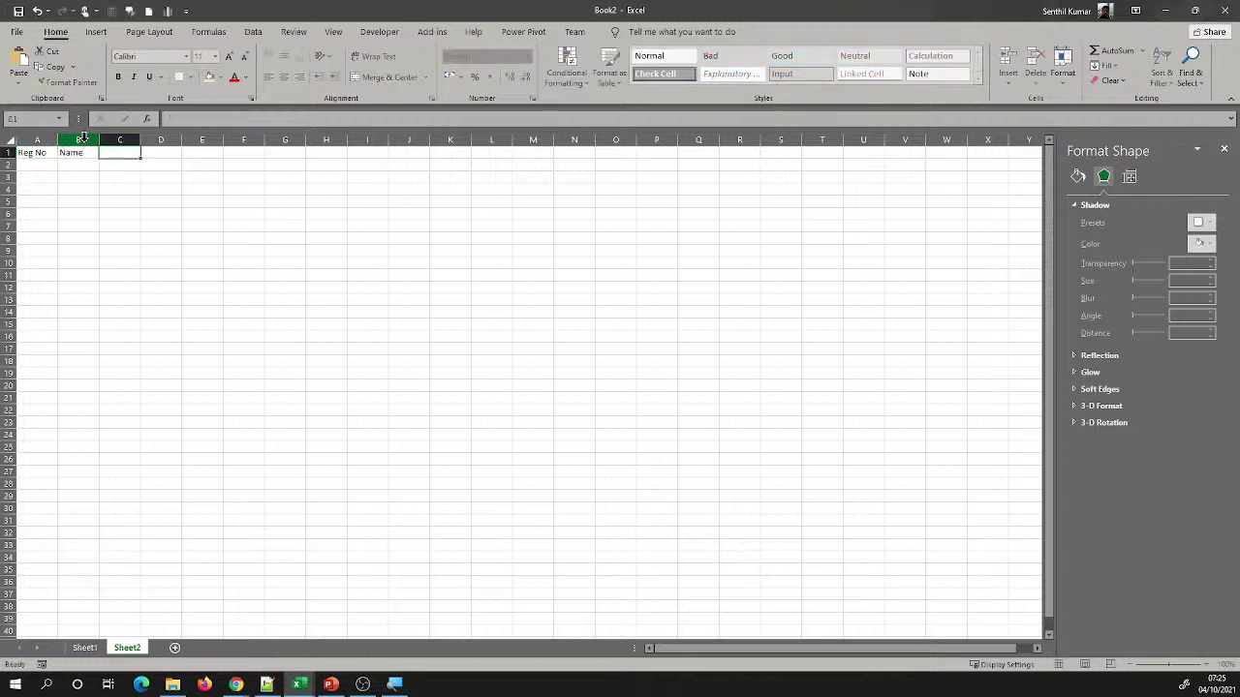
type("Marks")
key("Return")
Widen columns A and B and fill row 2 with Reg No 1, the first student's name and marks 75
left_click_drag(57, 141, 87, 141)
type("1")
key("Return")
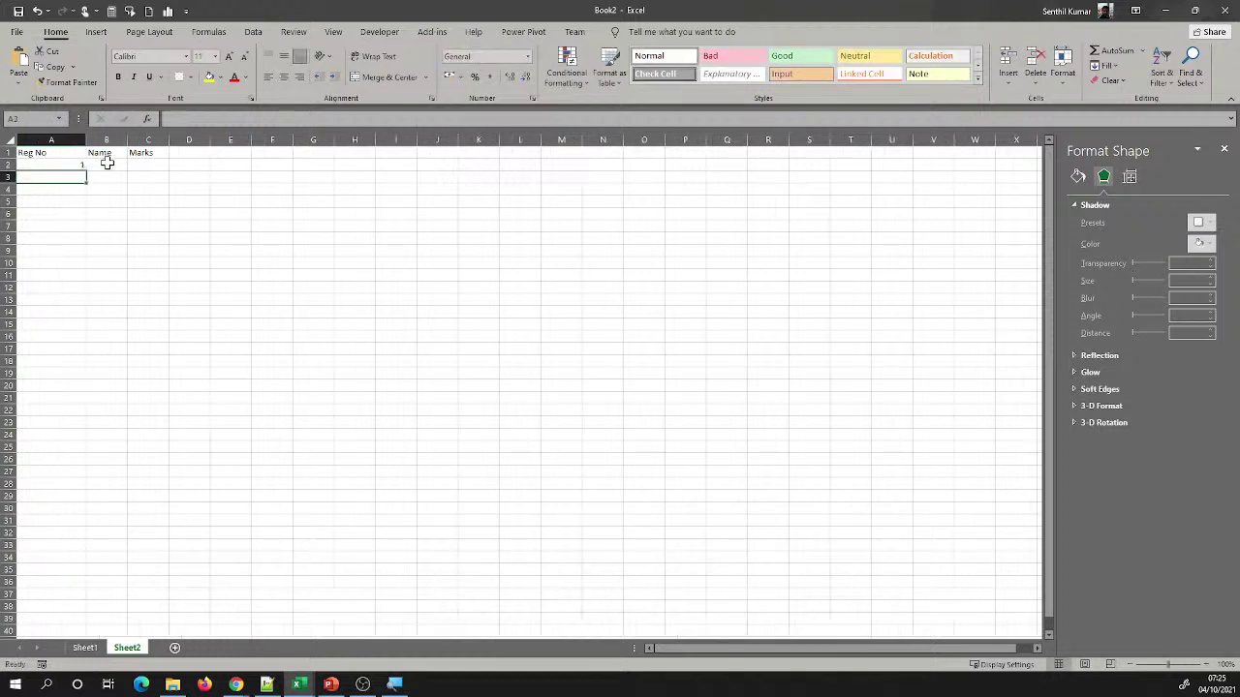
left_click(103, 164)
left_click_drag(127, 140, 240, 140)
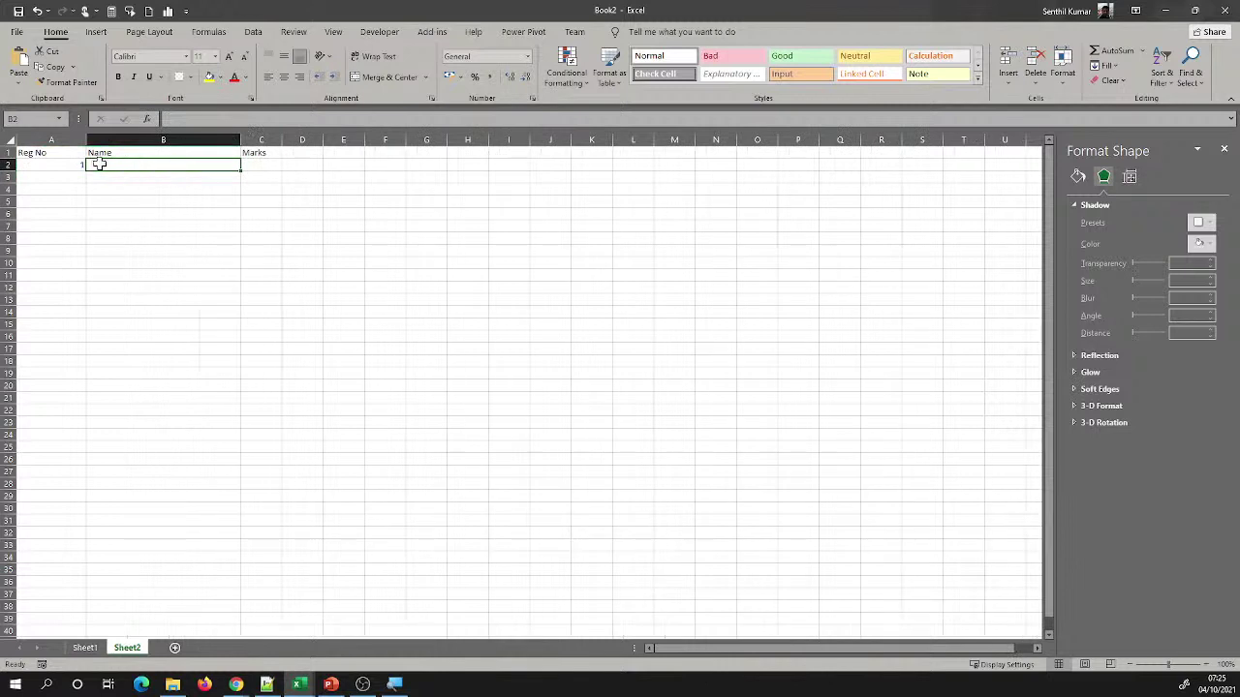
type("Senthil")
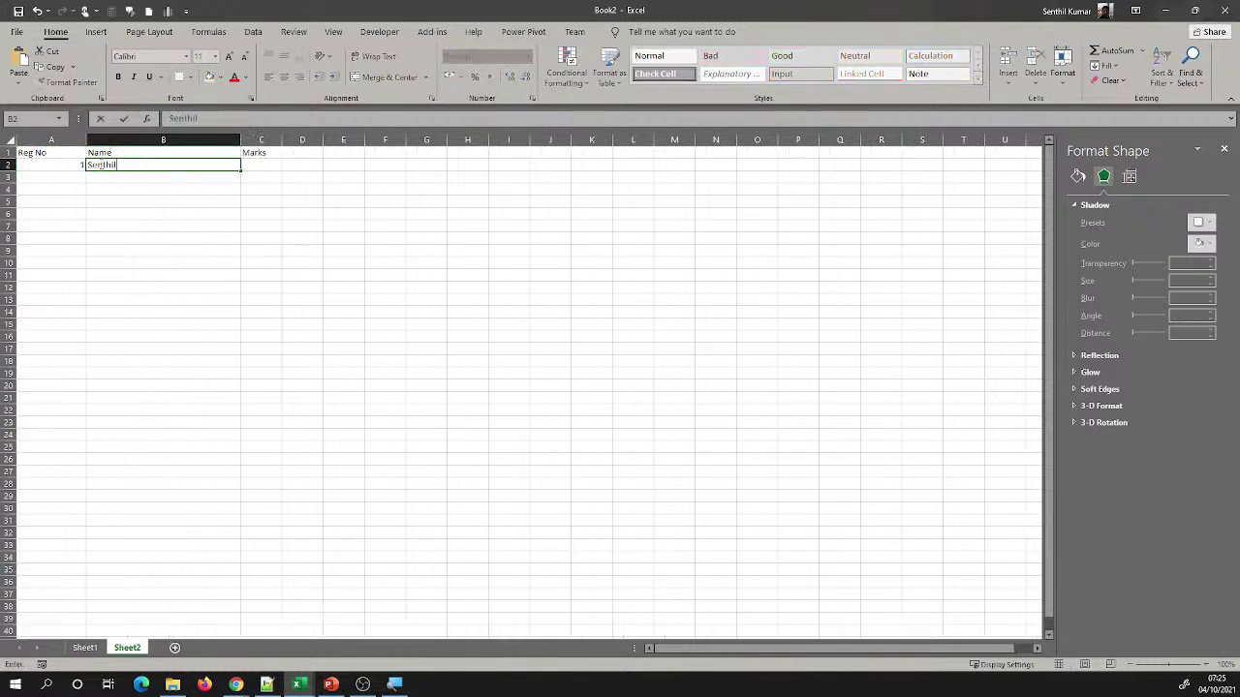
key("Tab")
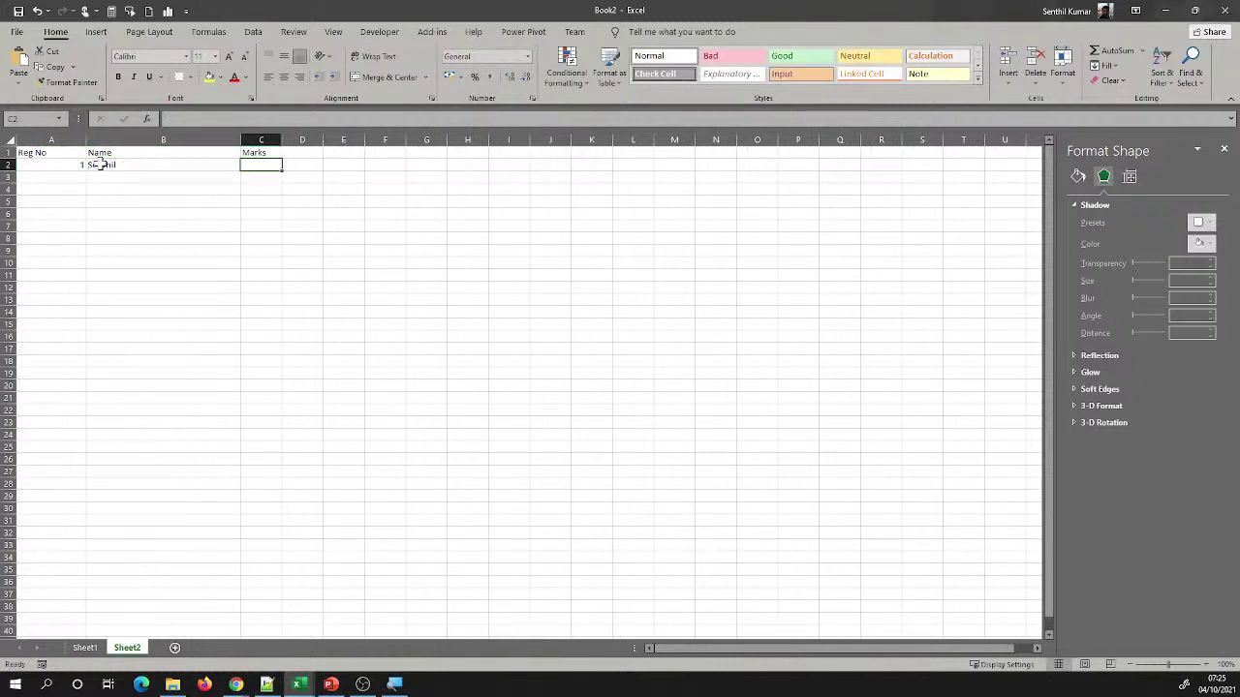
type("75")
key("Return")
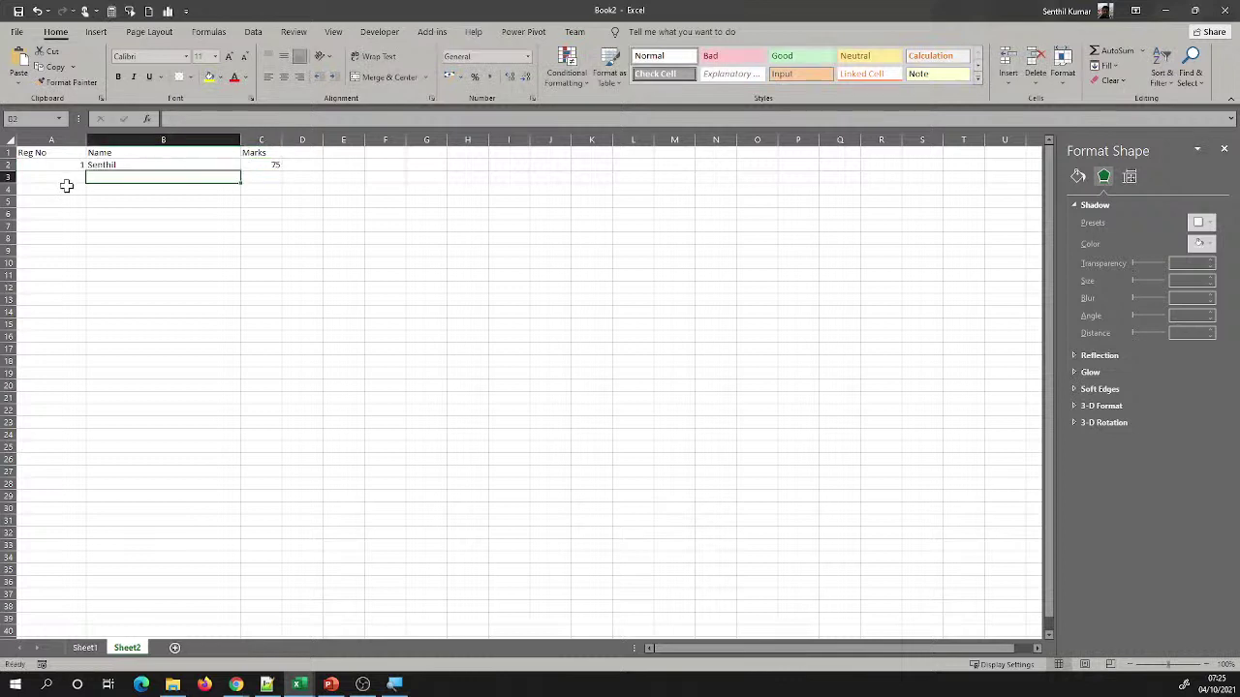
Fill row 3 with Reg No 2, the second student's name and marks 58
left_click(61, 174)
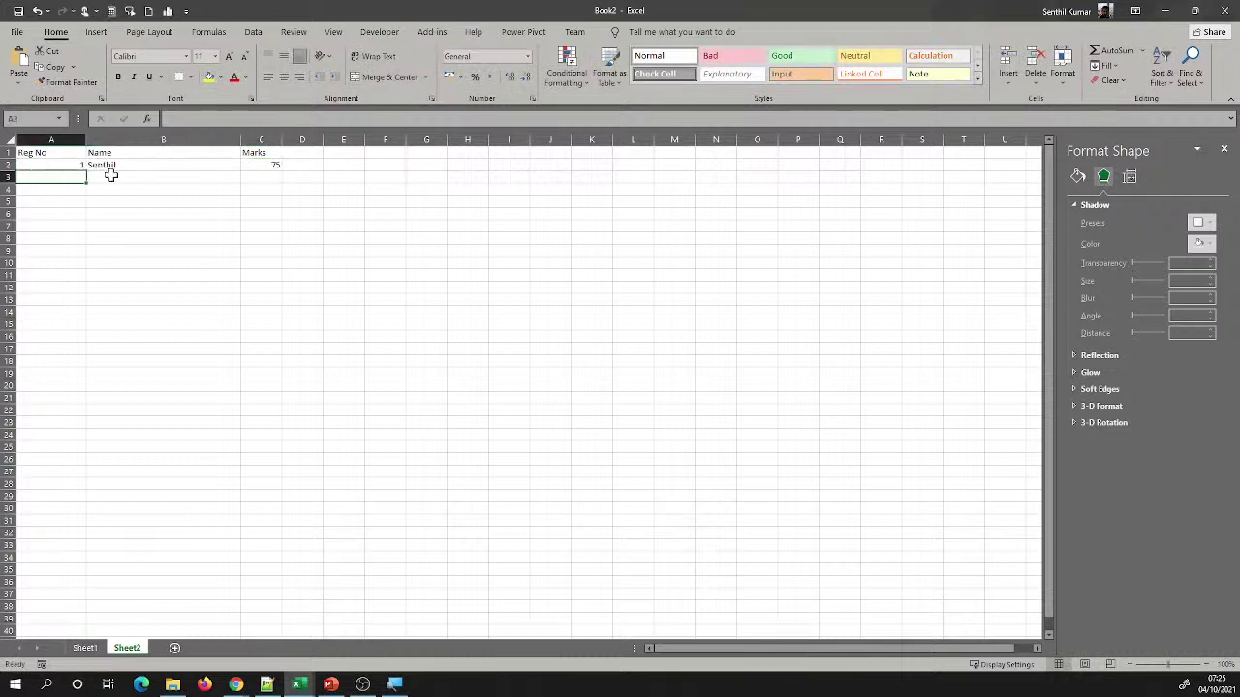
type("2")
key("Tab")
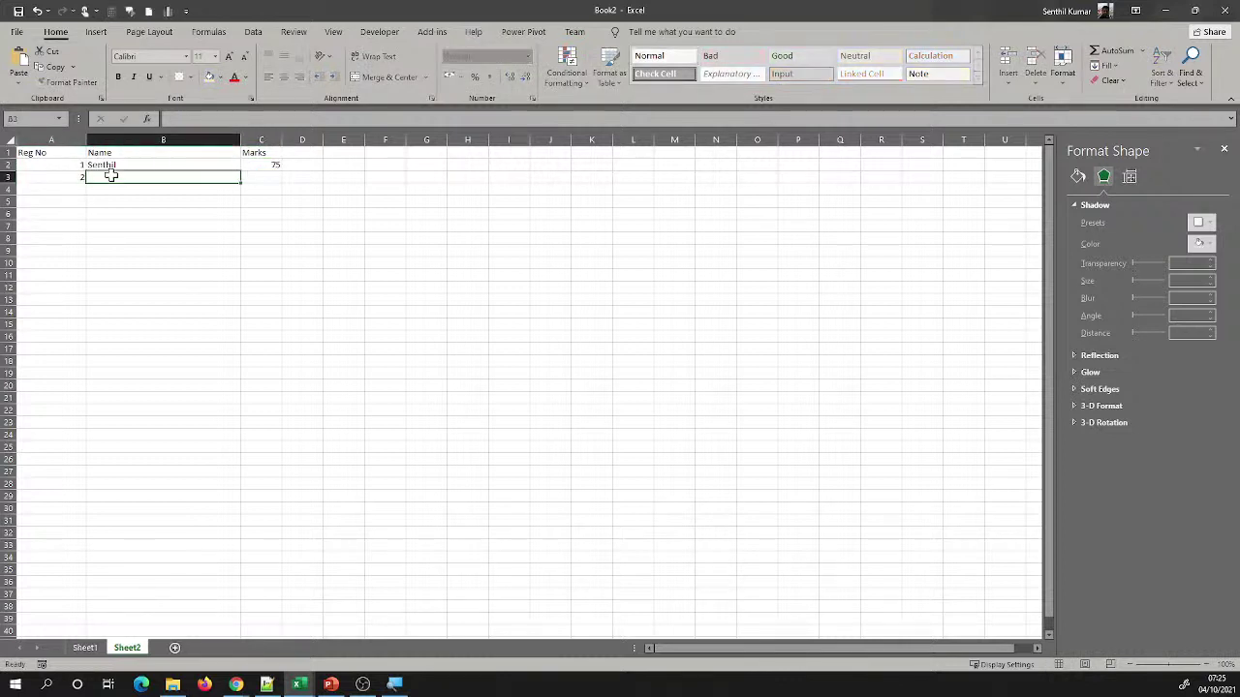
type("Kumar")
key("Tab")
type("58")
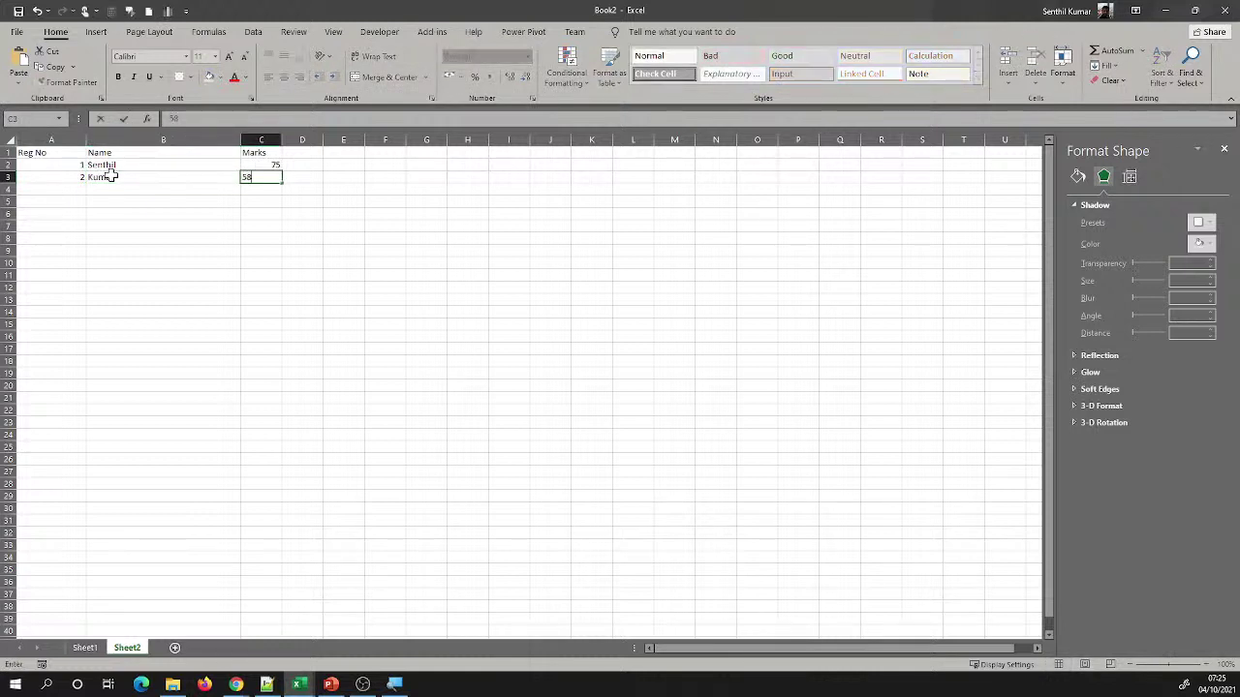
key("Return")
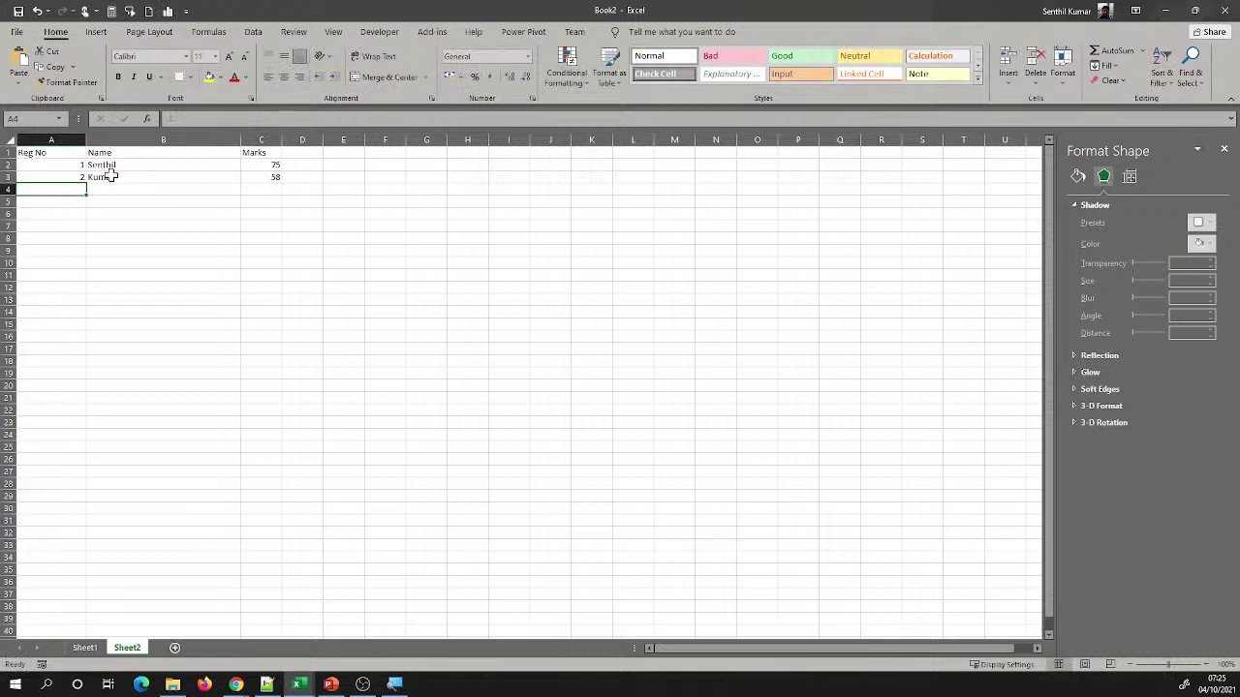
Fill row 4 with Reg No 3, the third student's name and marks 88
type("3")
key("Tab")
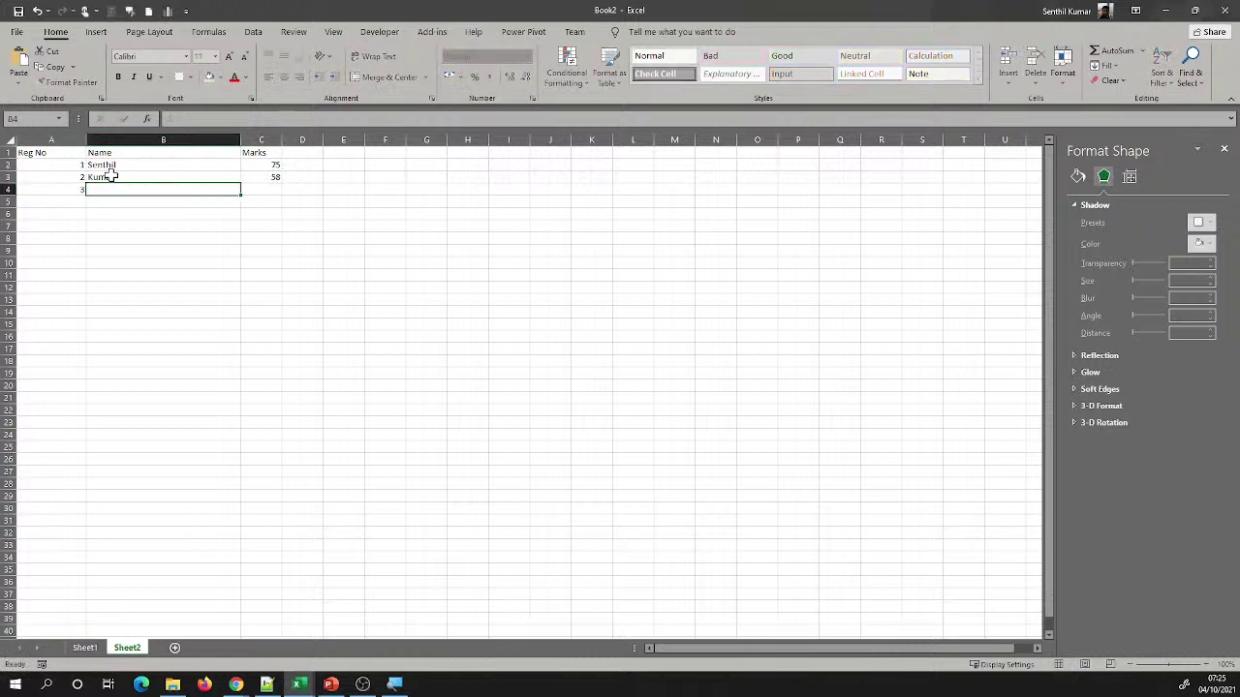
type("Balu")
key("Tab")
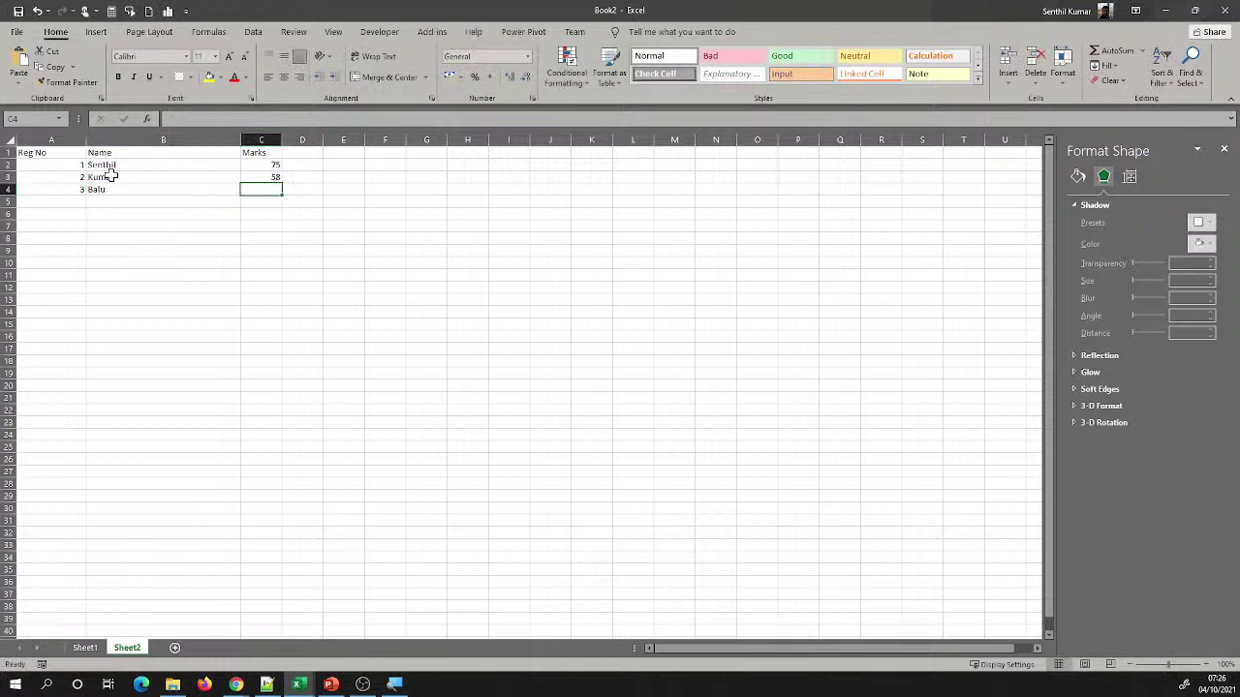
type("88")
key("Return")
Fill row 5 with Reg No 4, the name "Test" and marks 57
type("4")
key("Tab")
type("Test")
key("Tab")
type("676")
key("Return")
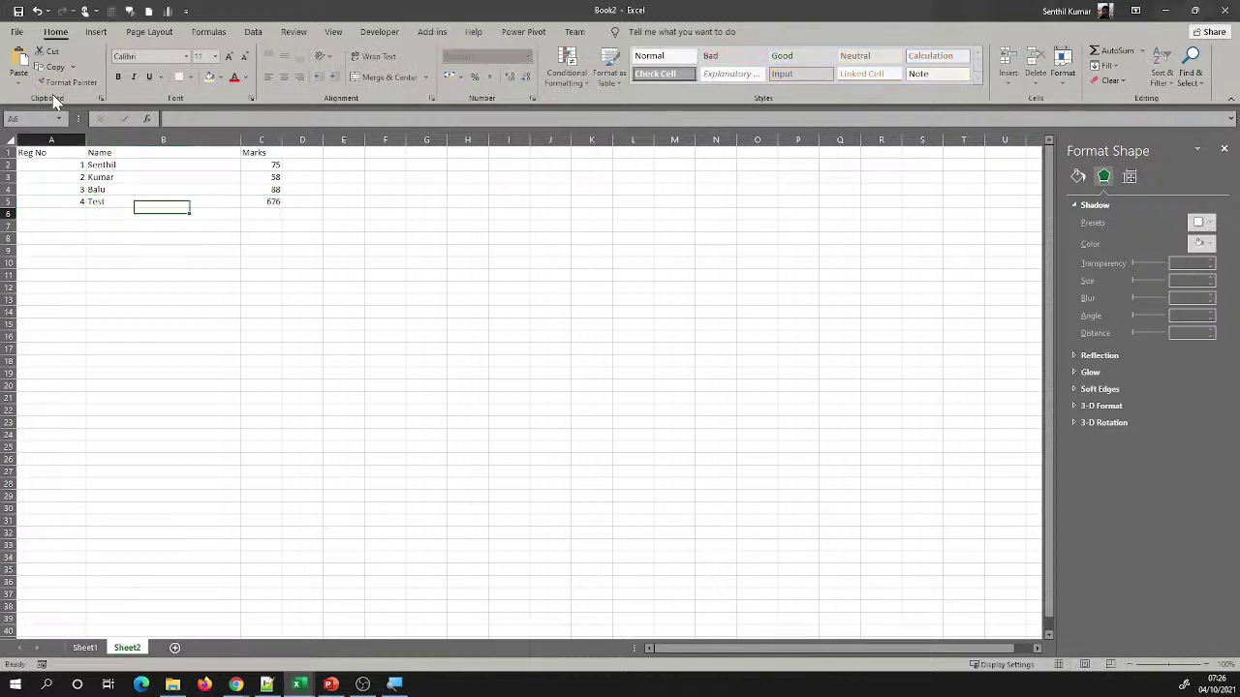
left_click(269, 203)
type("57")
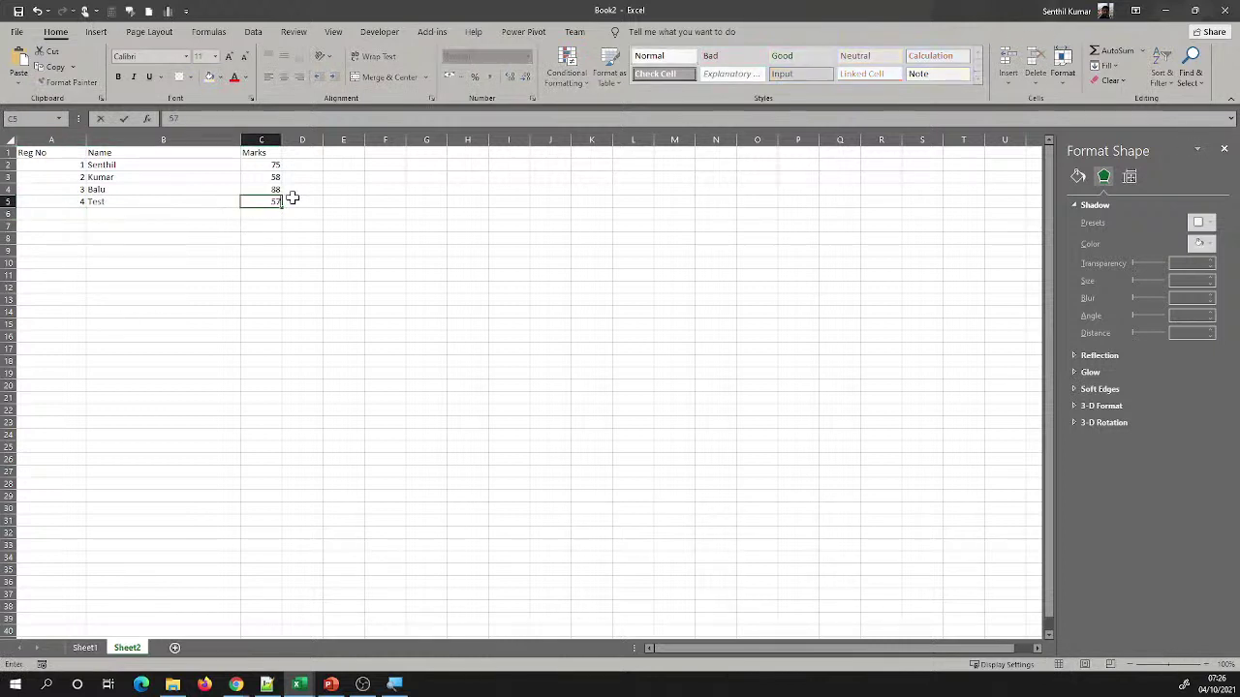
key("Return")
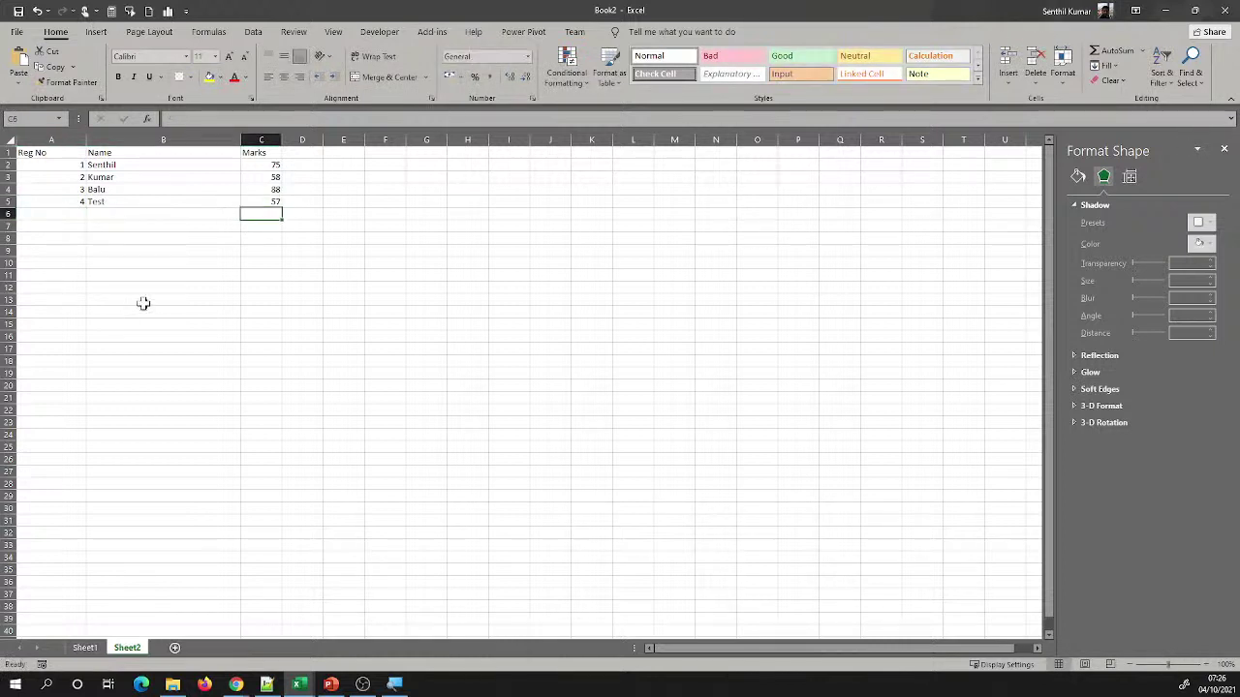
Apply All Borders to the marks table in cells A1:C5
left_click_drag(35, 153, 257, 204)
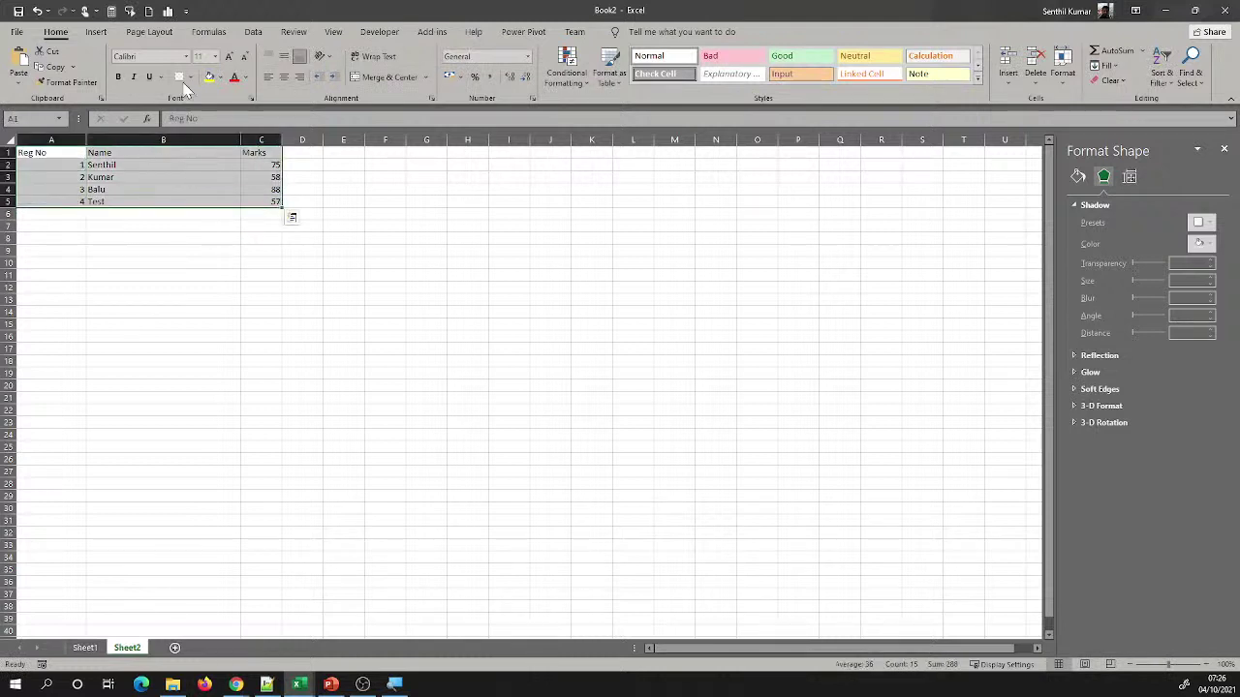
left_click(192, 77)
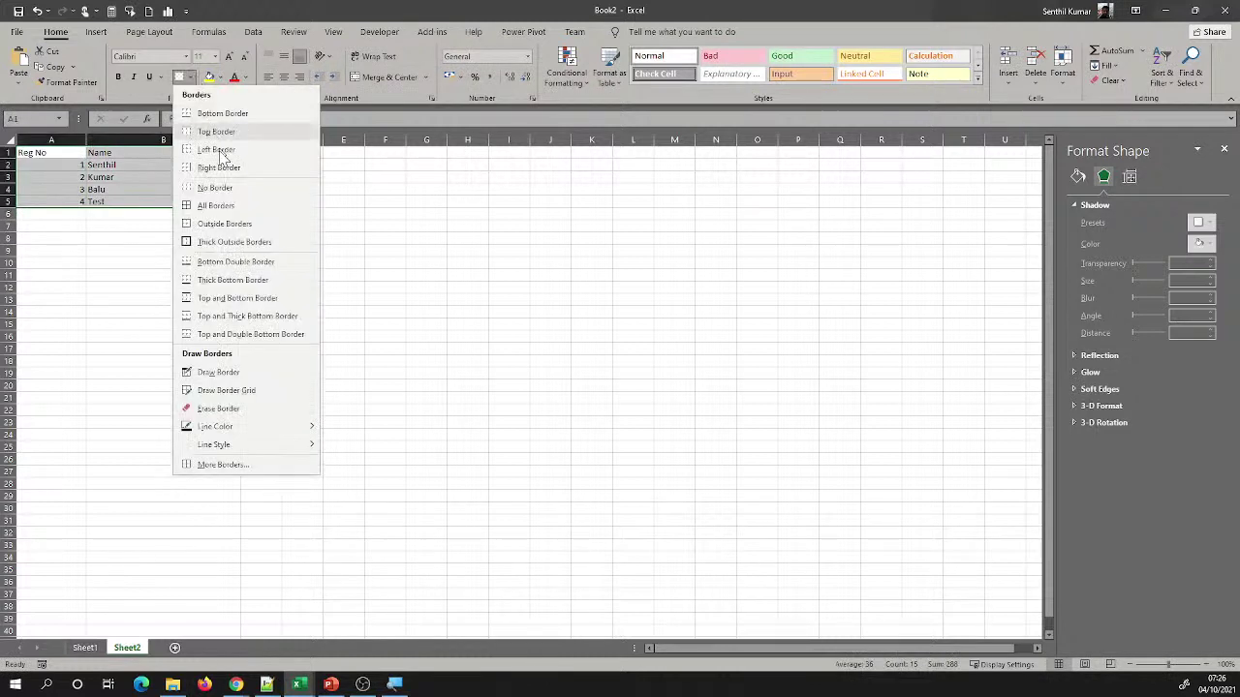
left_click(219, 205)
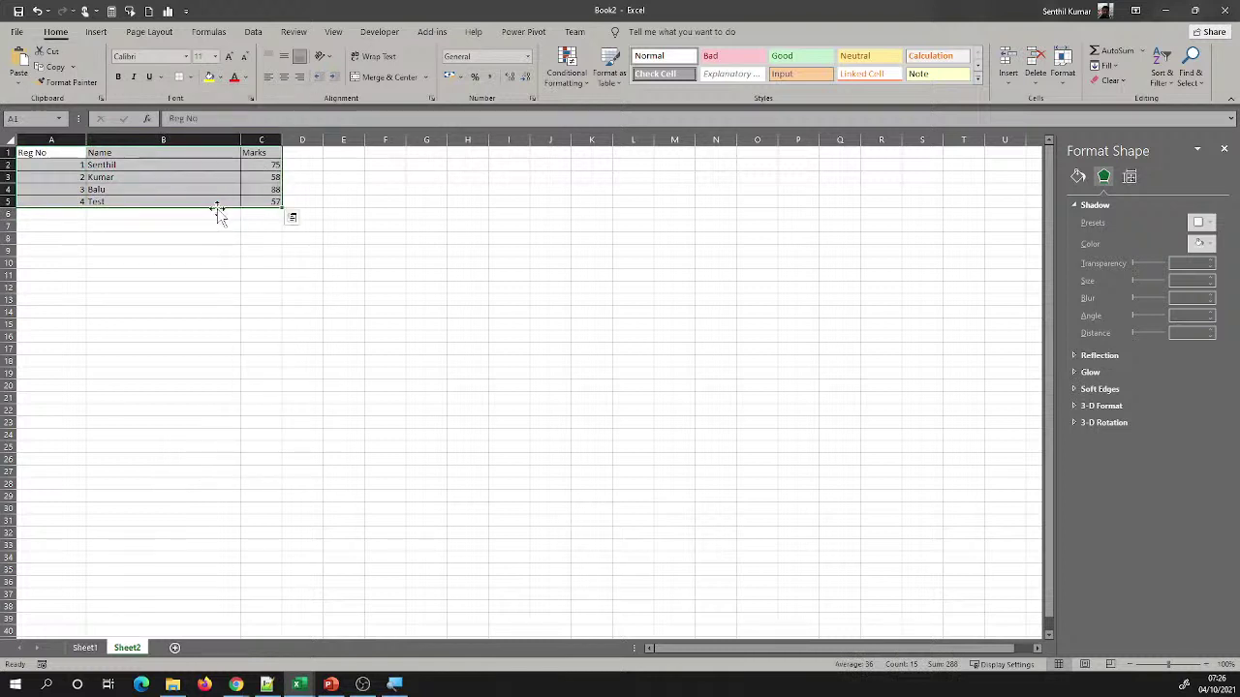
left_click(170, 229)
Fill the header cells A1:C1 with a gray shade and make their text bold
left_click_drag(39, 152, 262, 153)
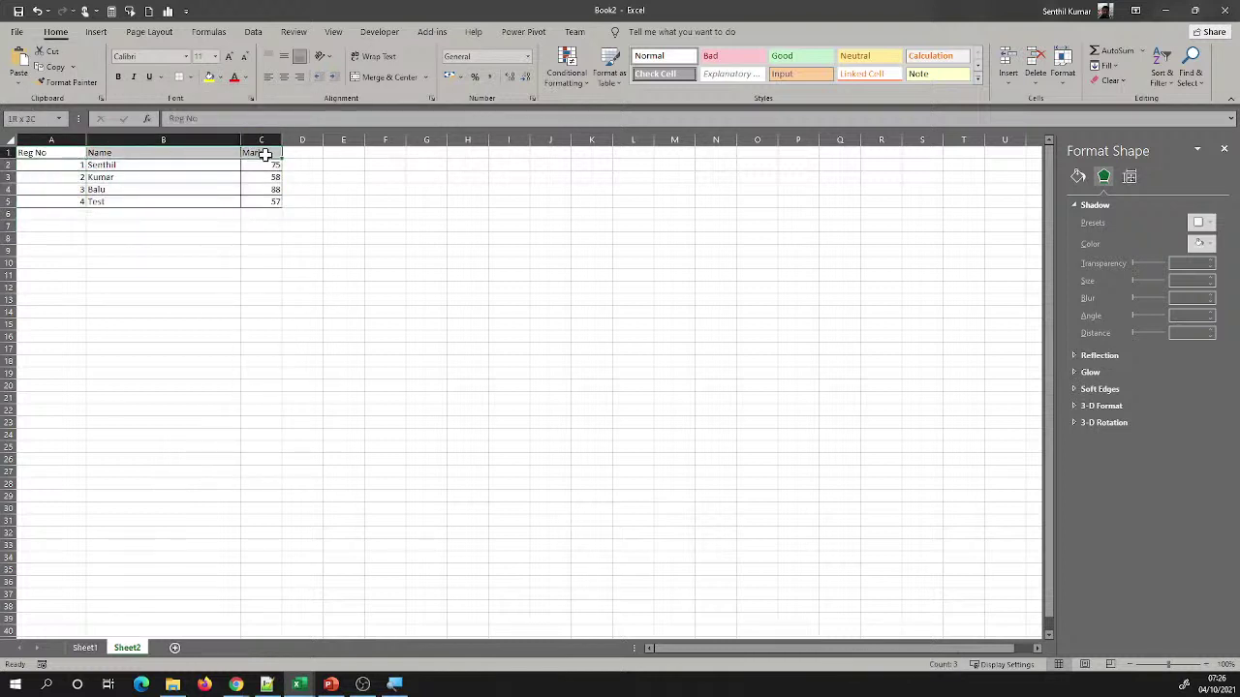
left_click(191, 80)
left_click(191, 79)
left_click(221, 77)
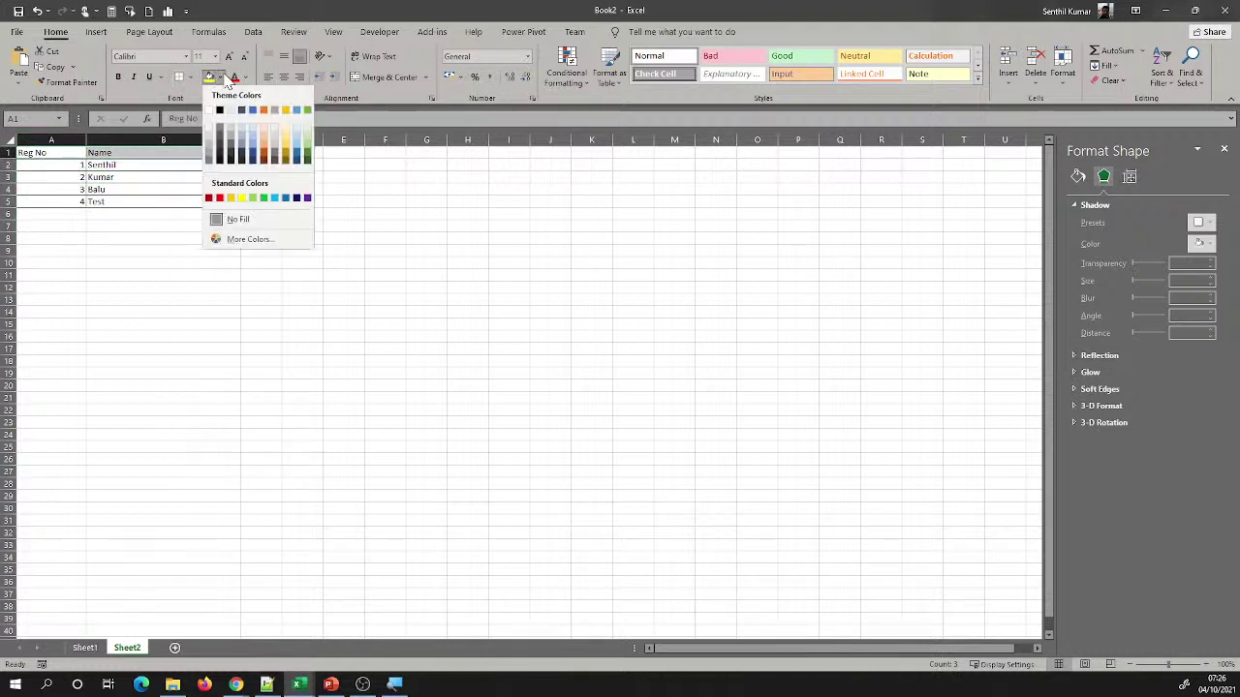
left_click(218, 158)
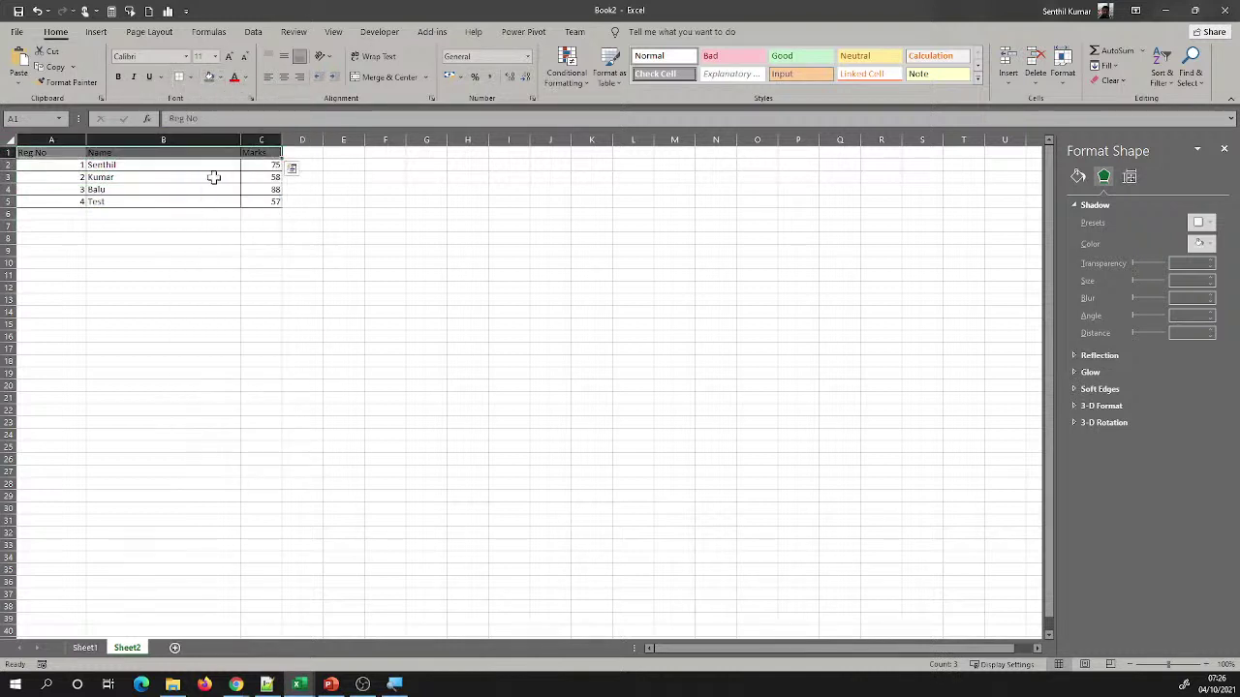
left_click(172, 223)
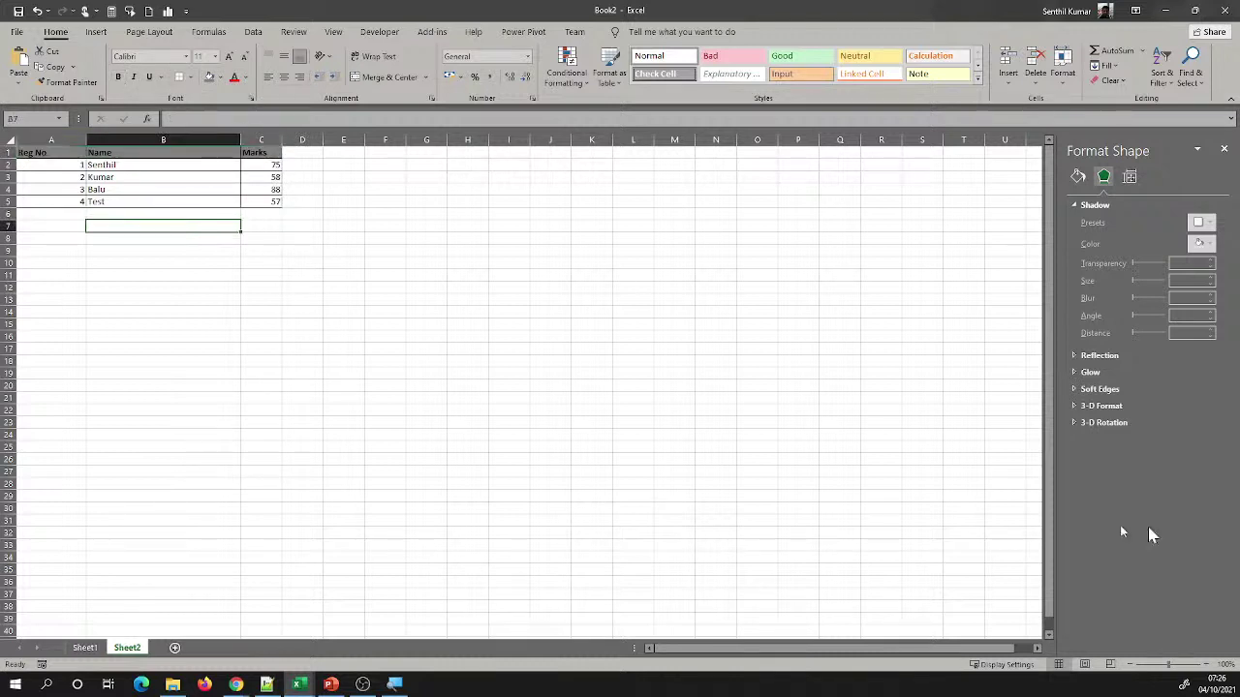
Close the Format Shape pane and select cell A16 below the marks table
left_click(1226, 153)
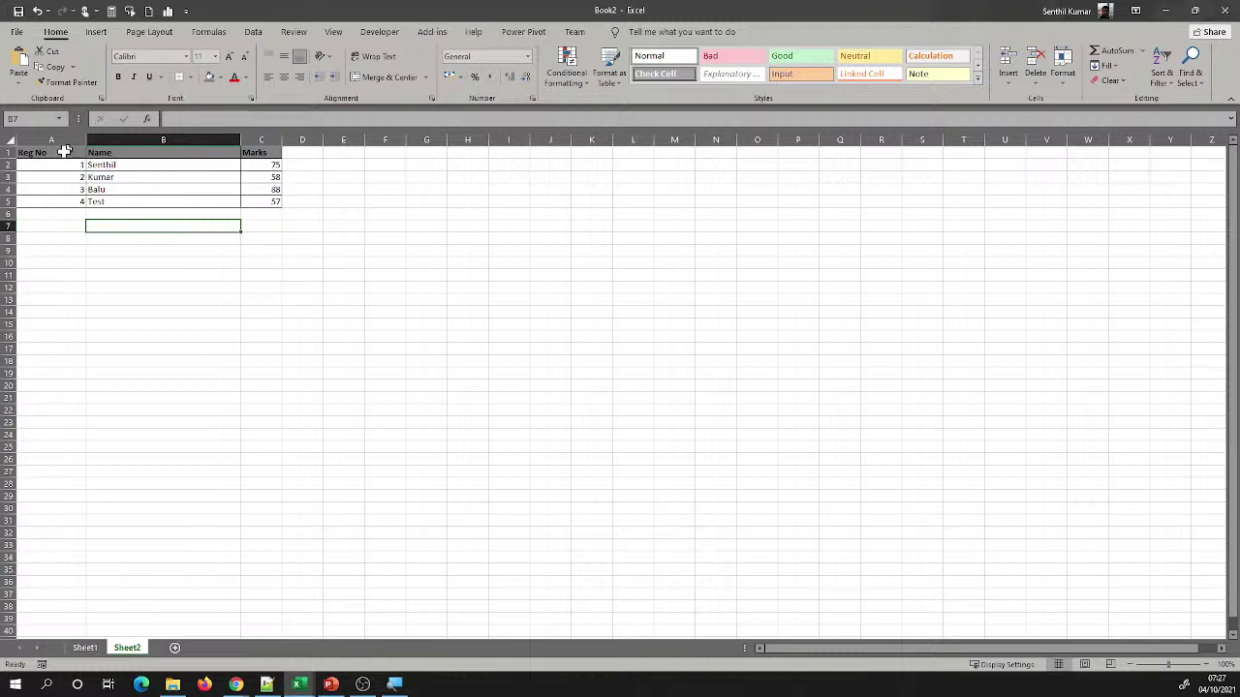
left_click_drag(40, 153, 254, 152)
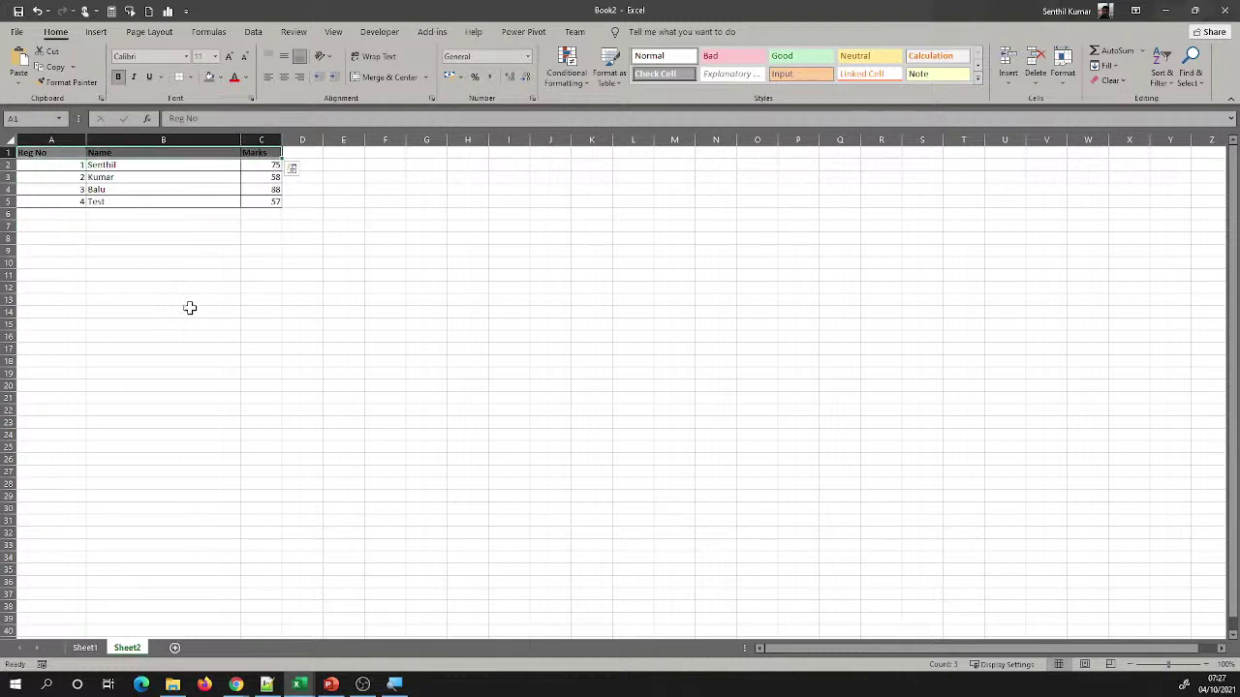
scroll(190, 307, "down", 5)
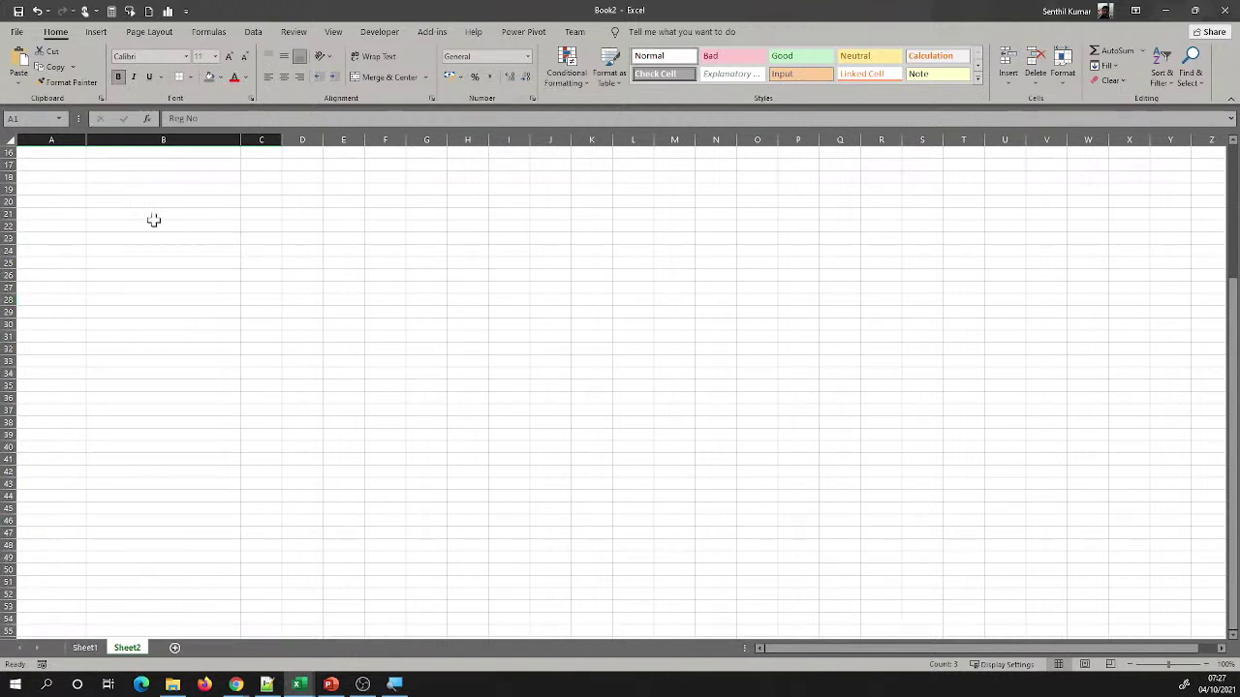
left_click(48, 155)
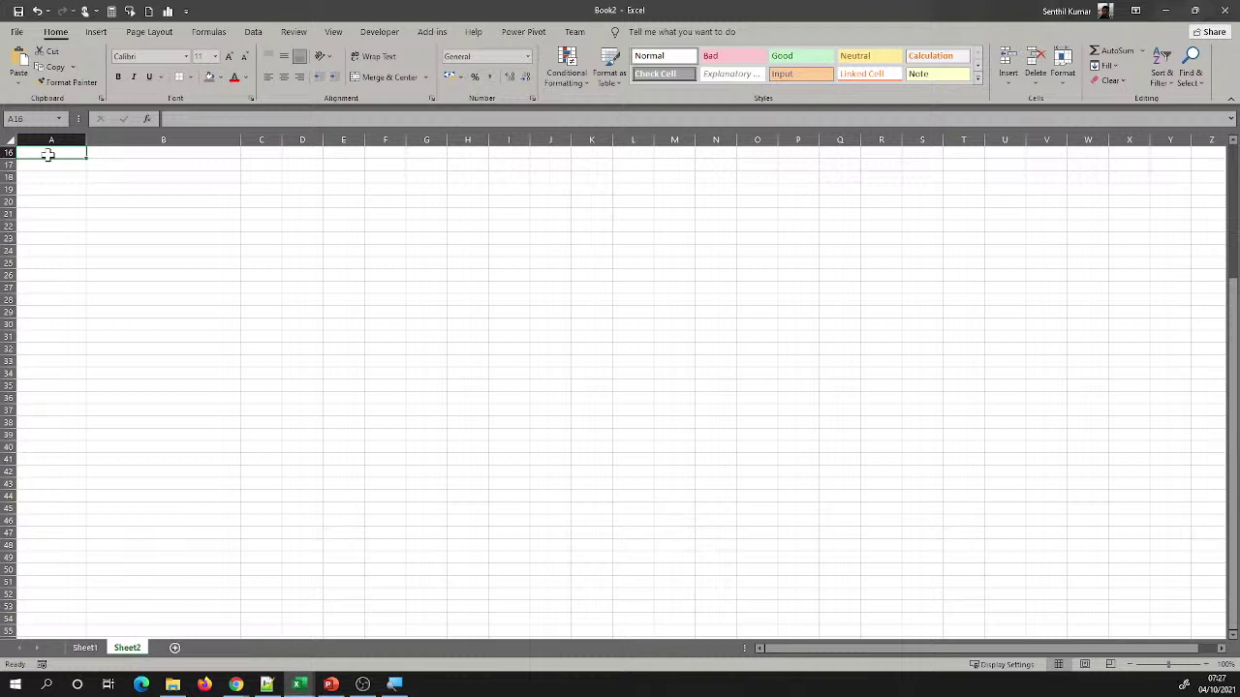
Freeze the top row of Sheet2 containing the Reg No, Name and Marks headers
left_click(316, 340)
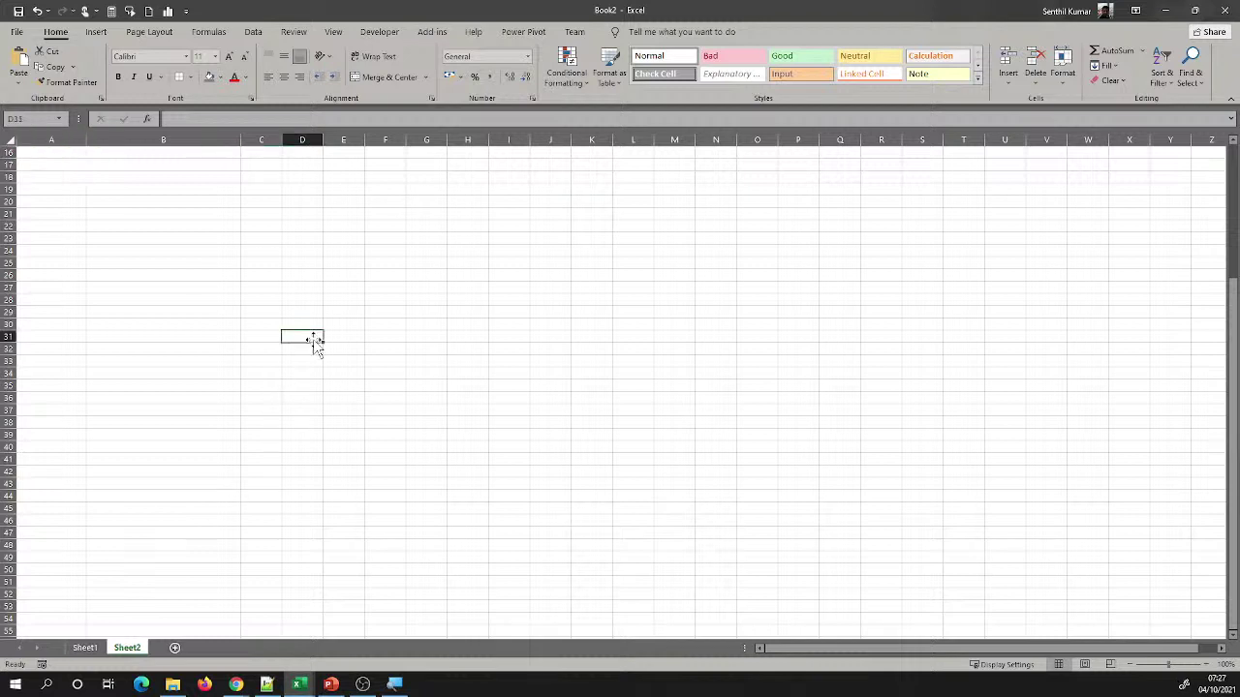
scroll(280, 255, "up", 5)
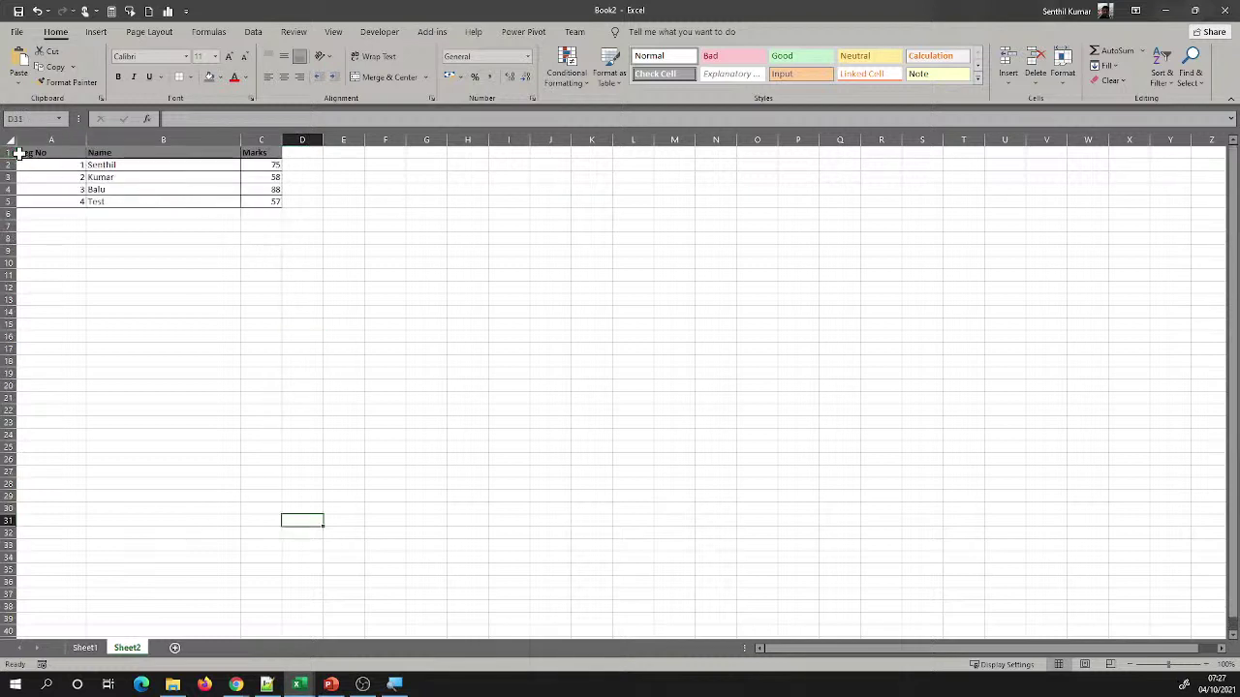
left_click(7, 153)
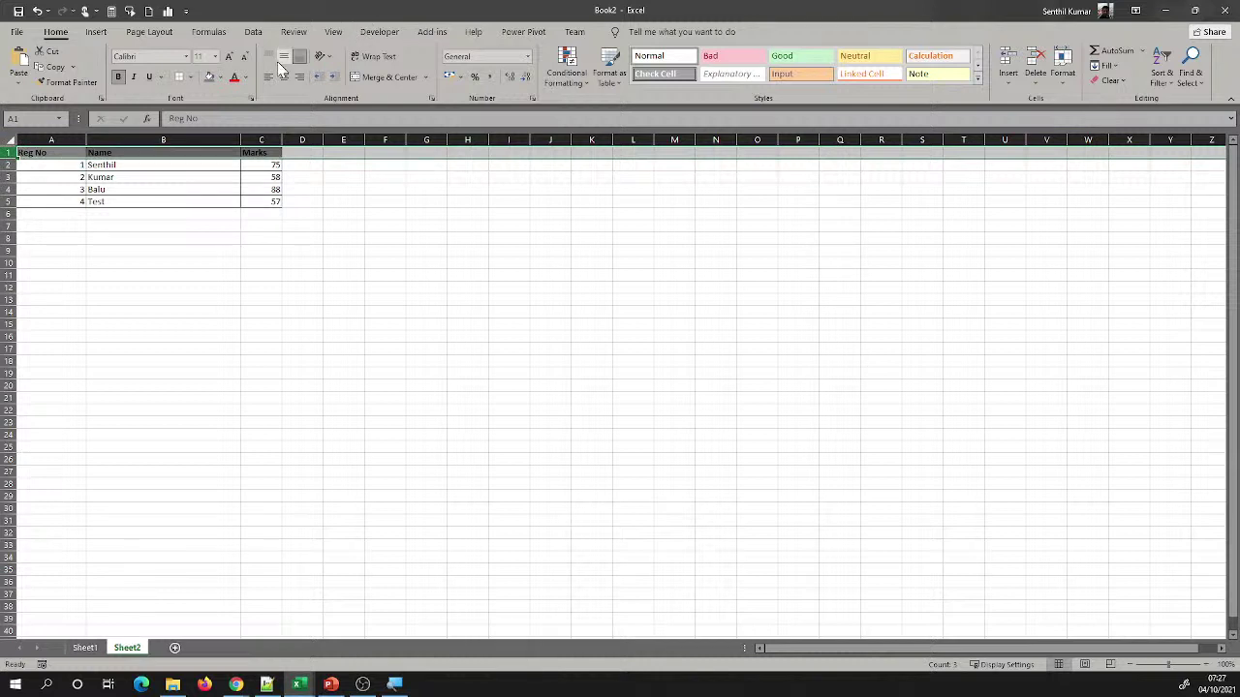
left_click(332, 32)
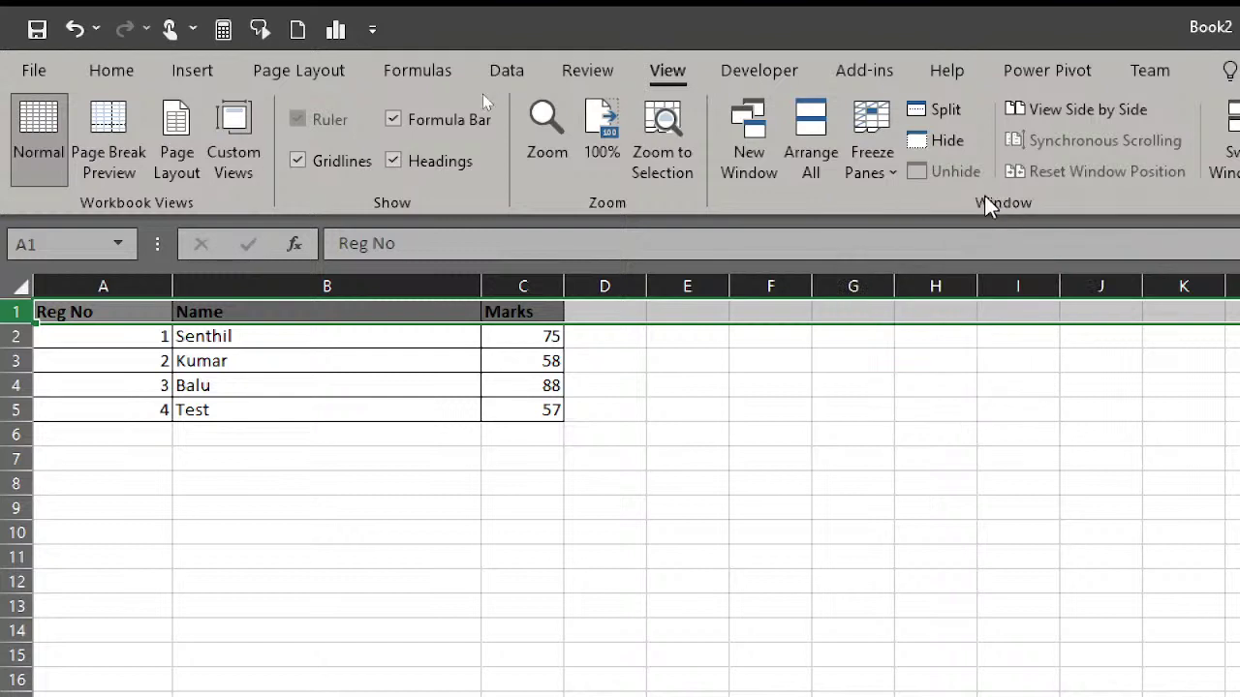
left_click(885, 170)
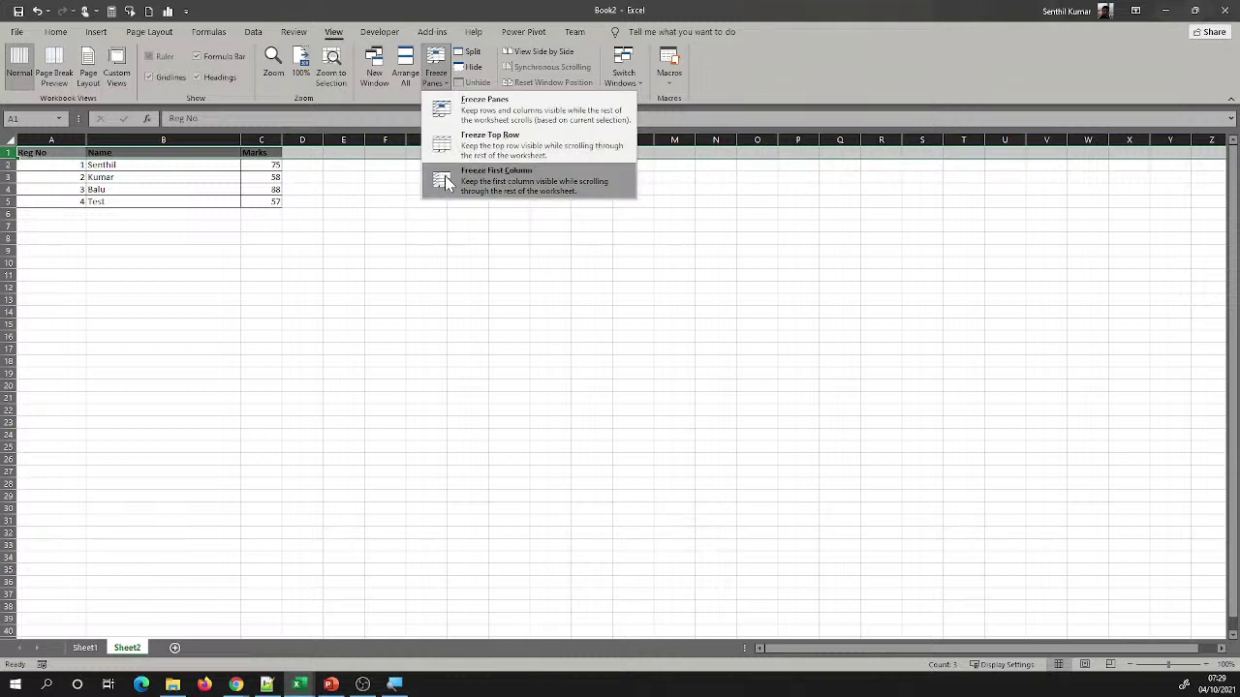
left_click(493, 147)
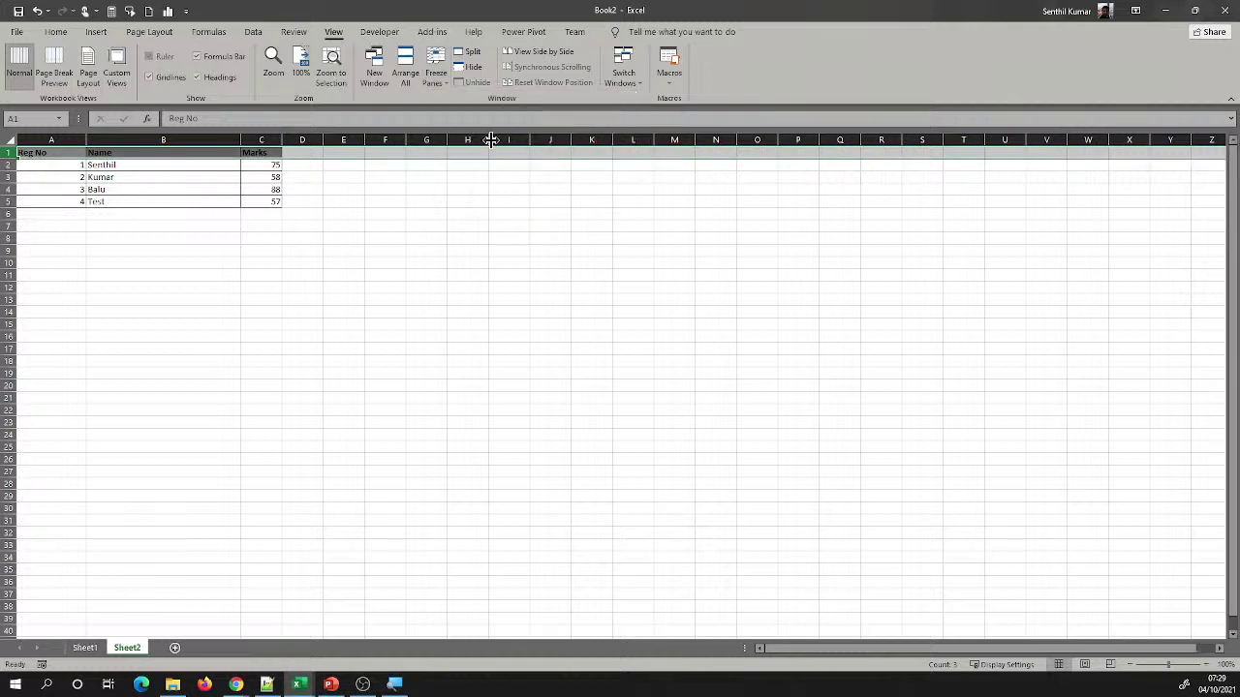
Examine the frozen header row while moving down through the empty rows of the sheet
left_click(151, 236)
scroll(158, 266, "down", 2)
scroll(157, 266, "down", 3)
scroll(158, 266, "down", 3)
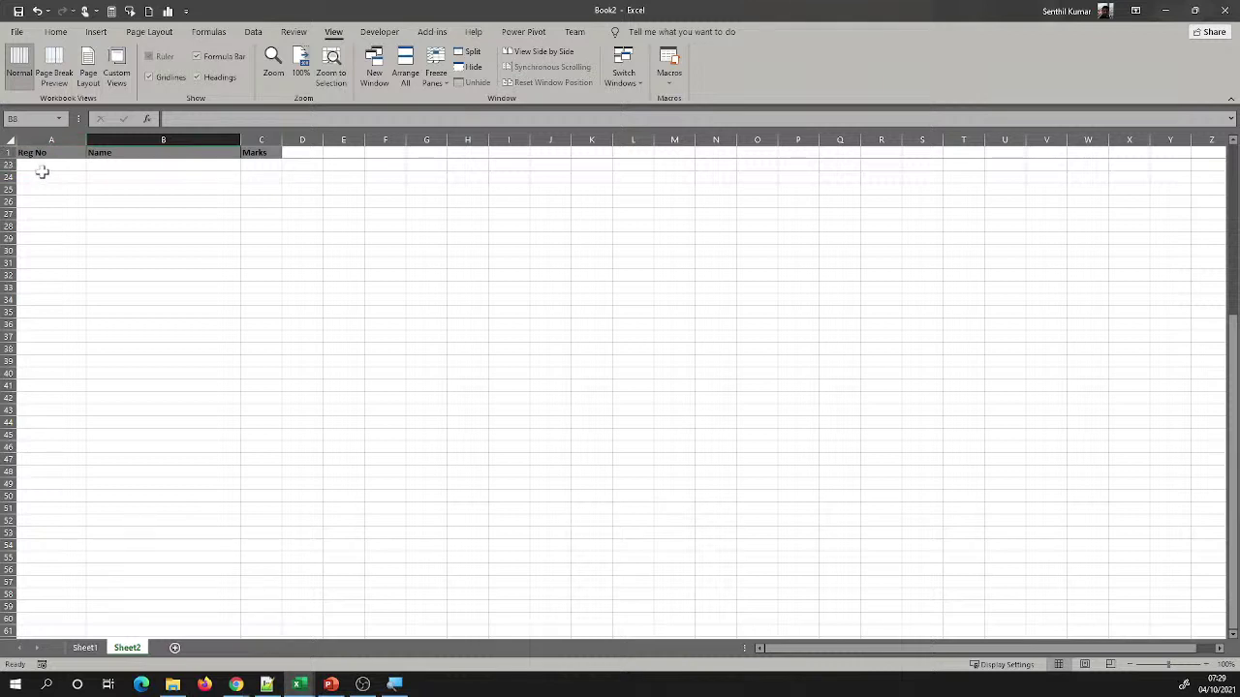
left_click(443, 82)
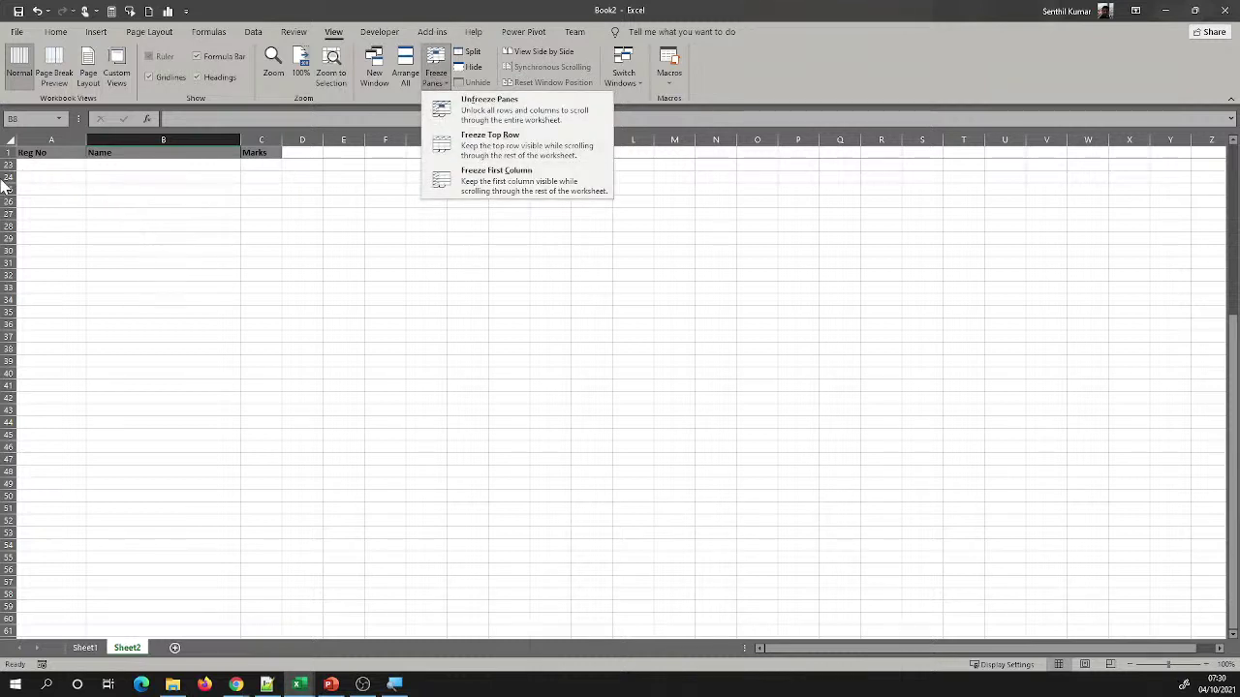
left_click(249, 283)
scroll(249, 284, "down", 15)
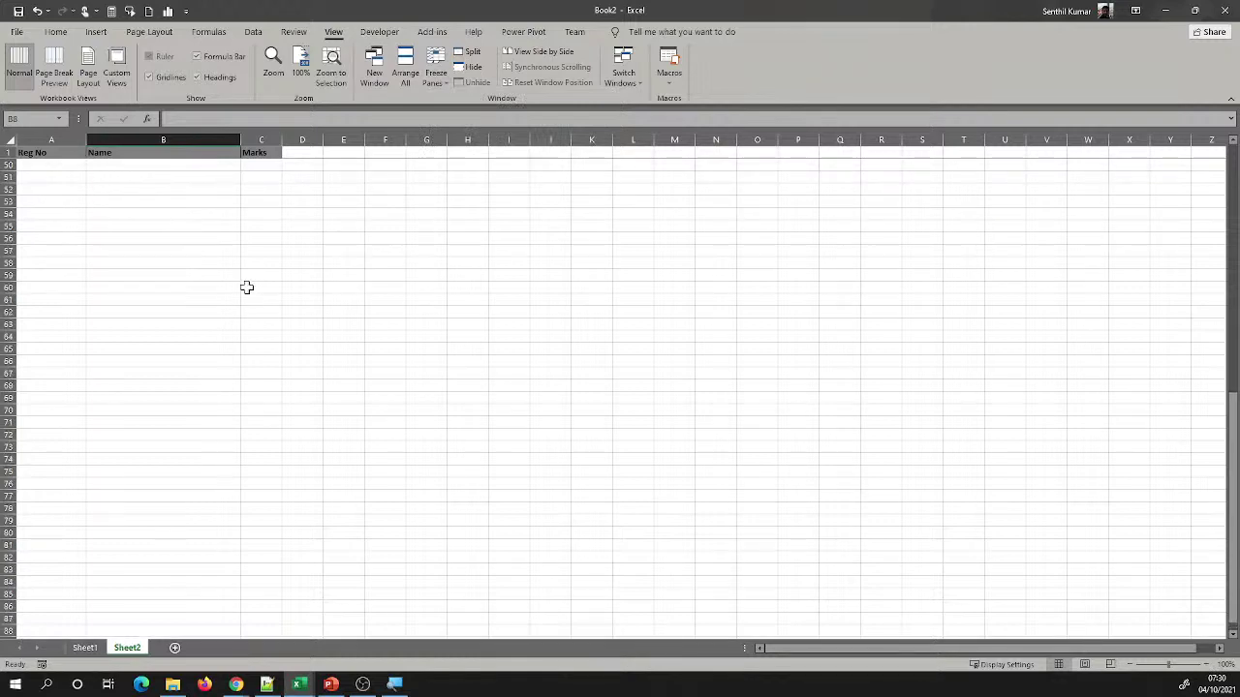
scroll(249, 284, "down", 4)
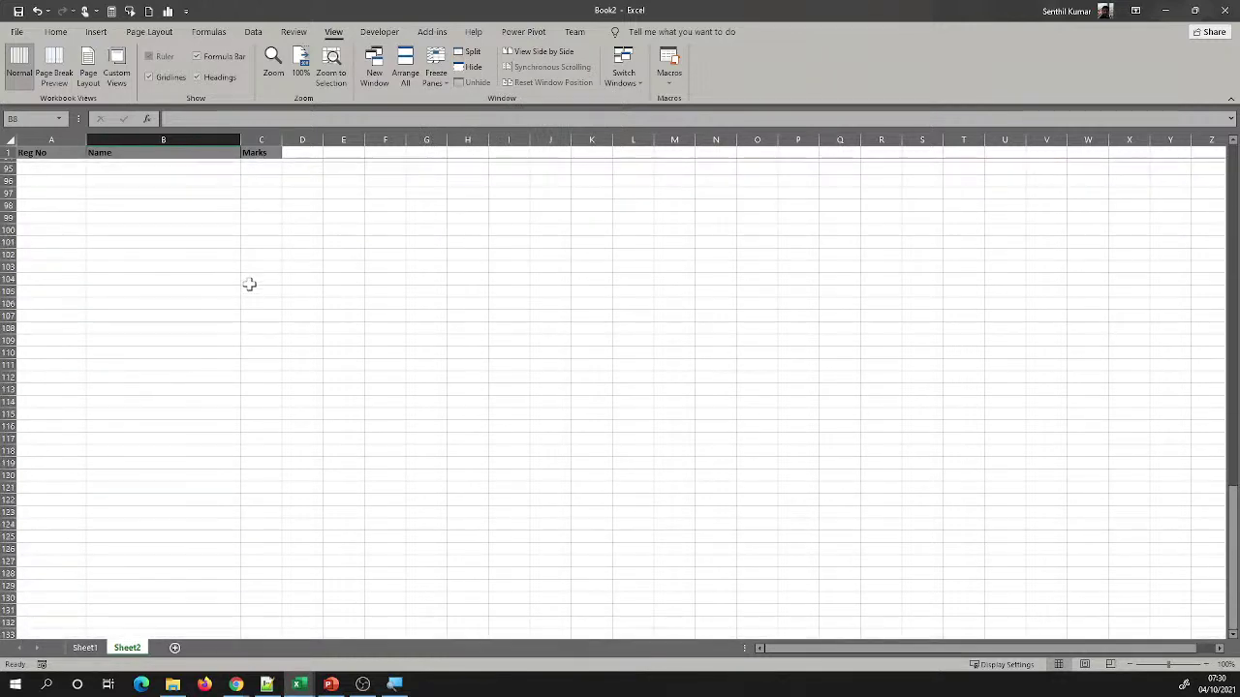
Fill row 80 with Reg No 80, the name "Test User 2" and marks 100
left_click(35, 165)
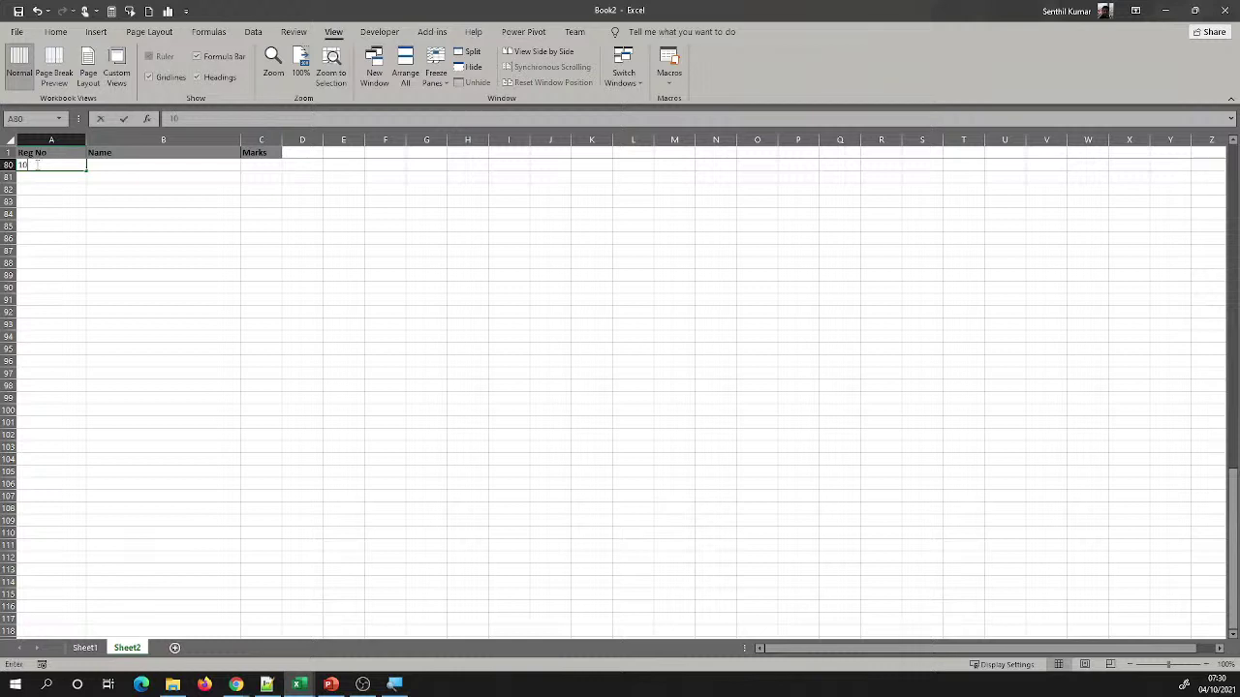
type("123")
key("BackSpace")
key("BackSpace")
key("BackSpace")
type("80")
key("Tab")
type("T")
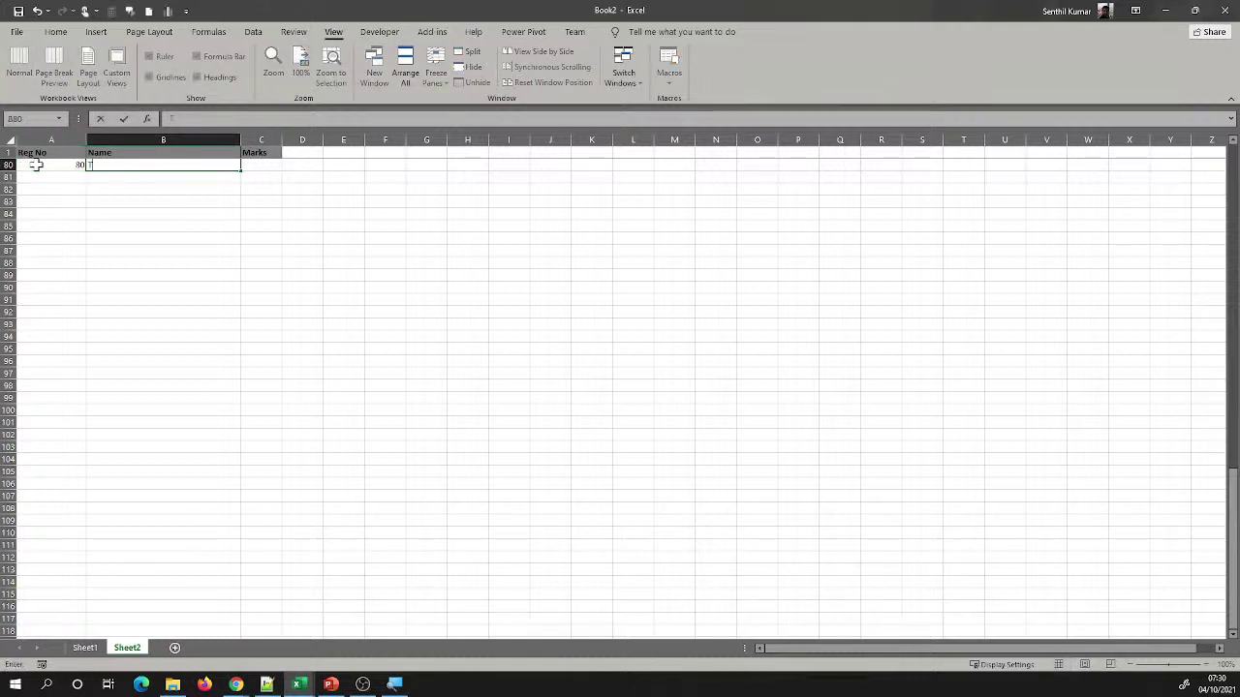
type("est User 2")
key("Tab")
type("100")
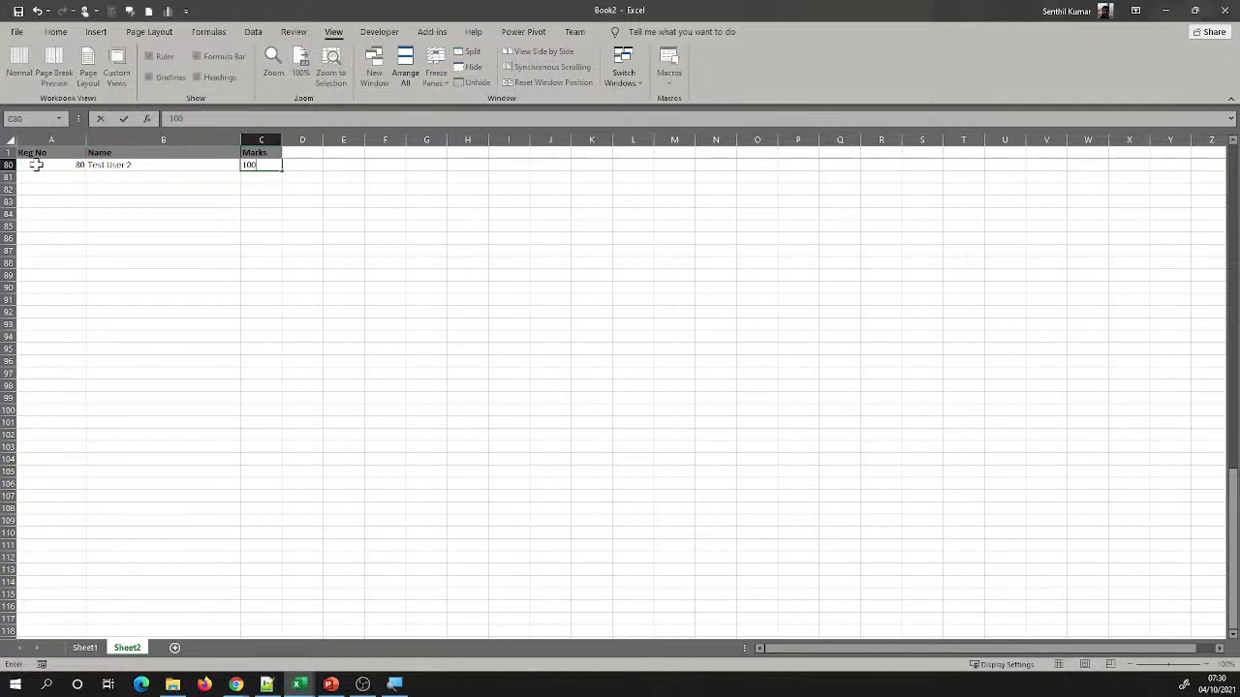
key("Return")
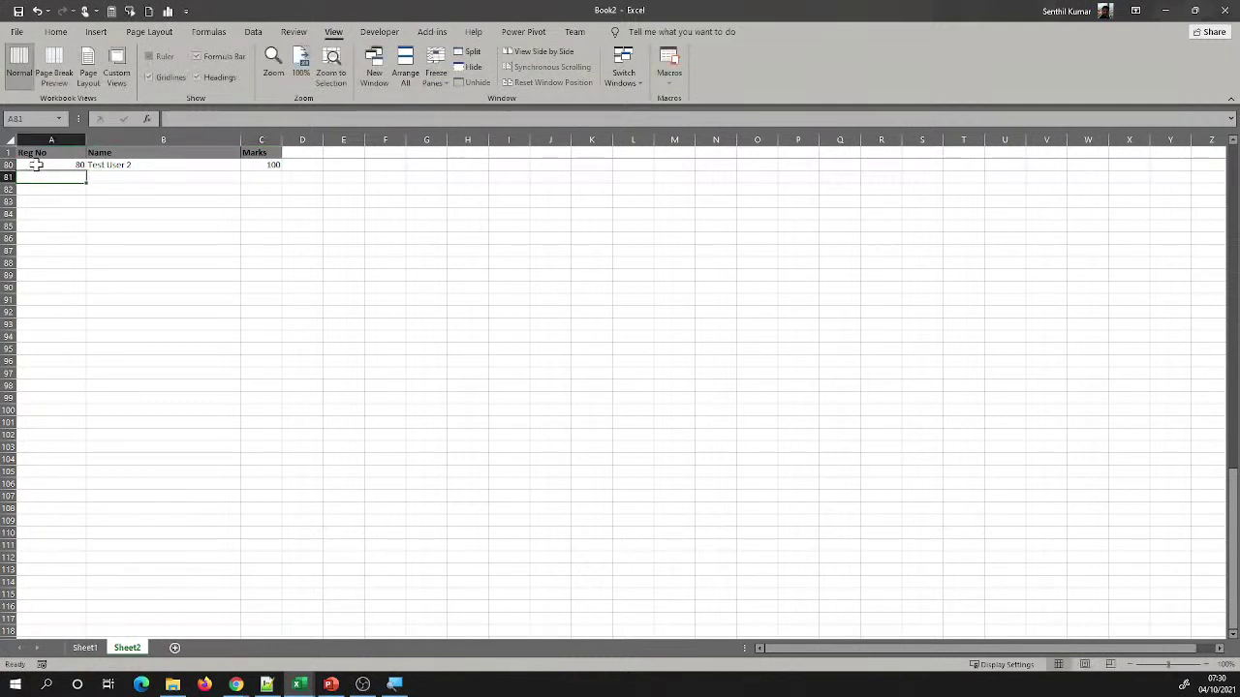
Compare the frozen headers with the row 80 entries and with further rows, and return to the start of the table
left_click(135, 153)
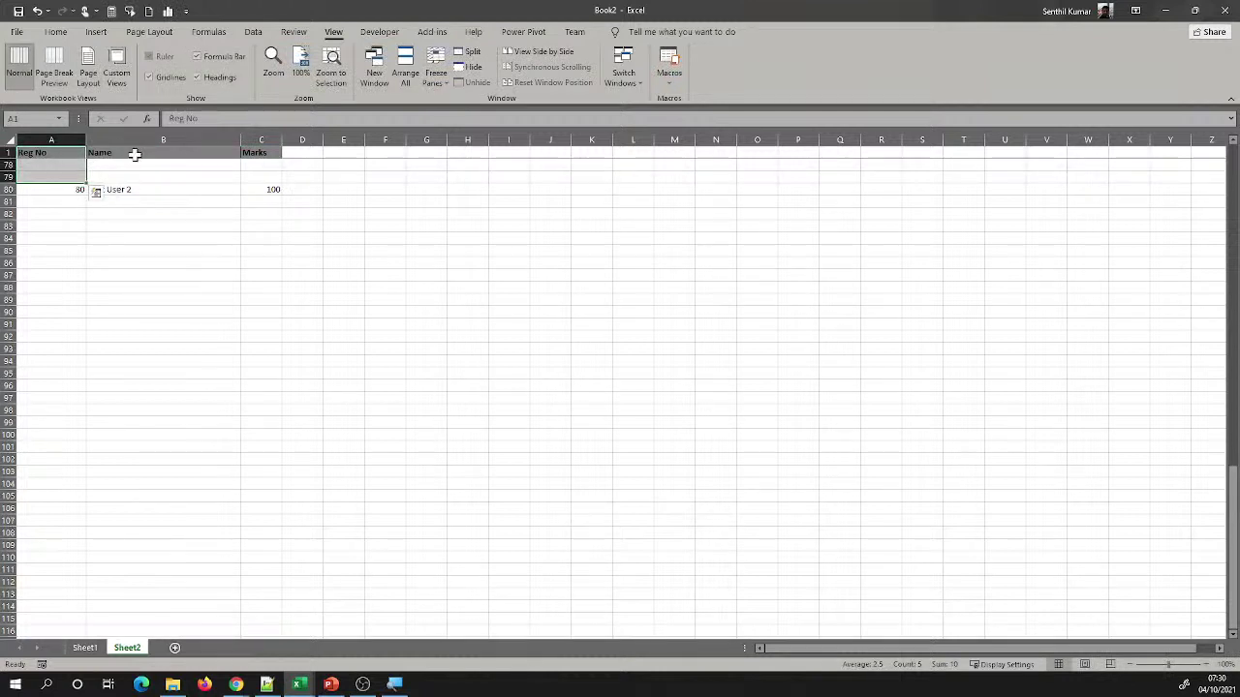
left_click(255, 154)
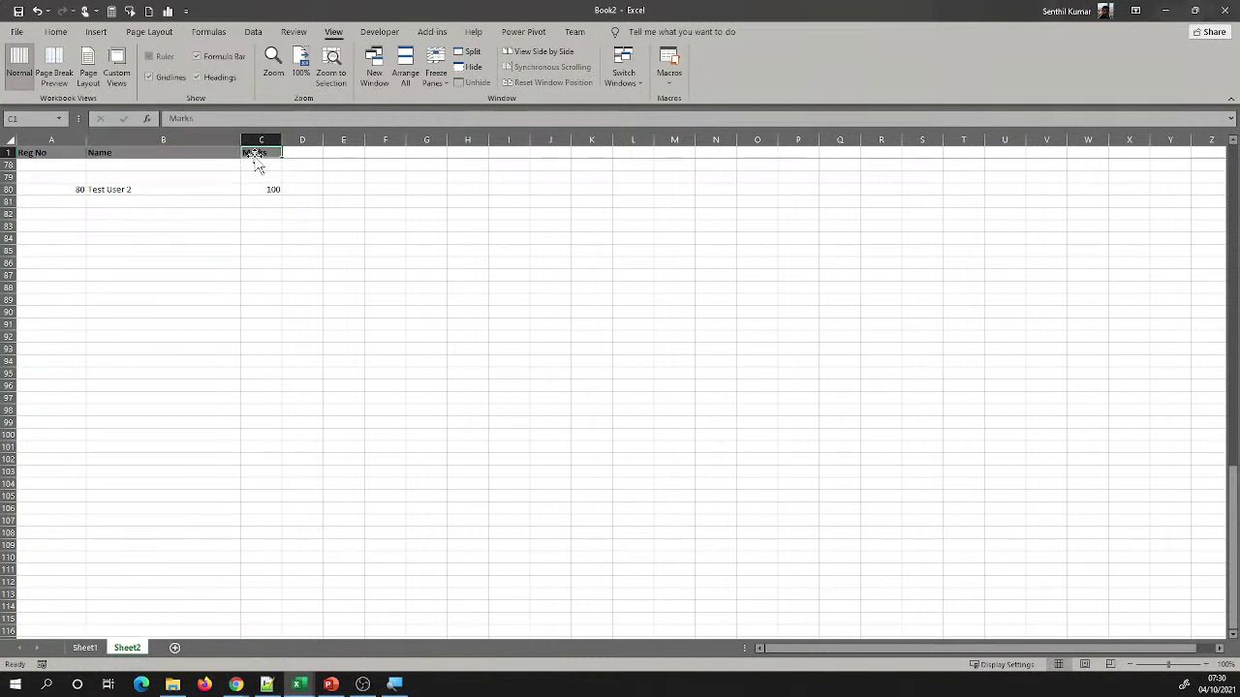
left_click(216, 249)
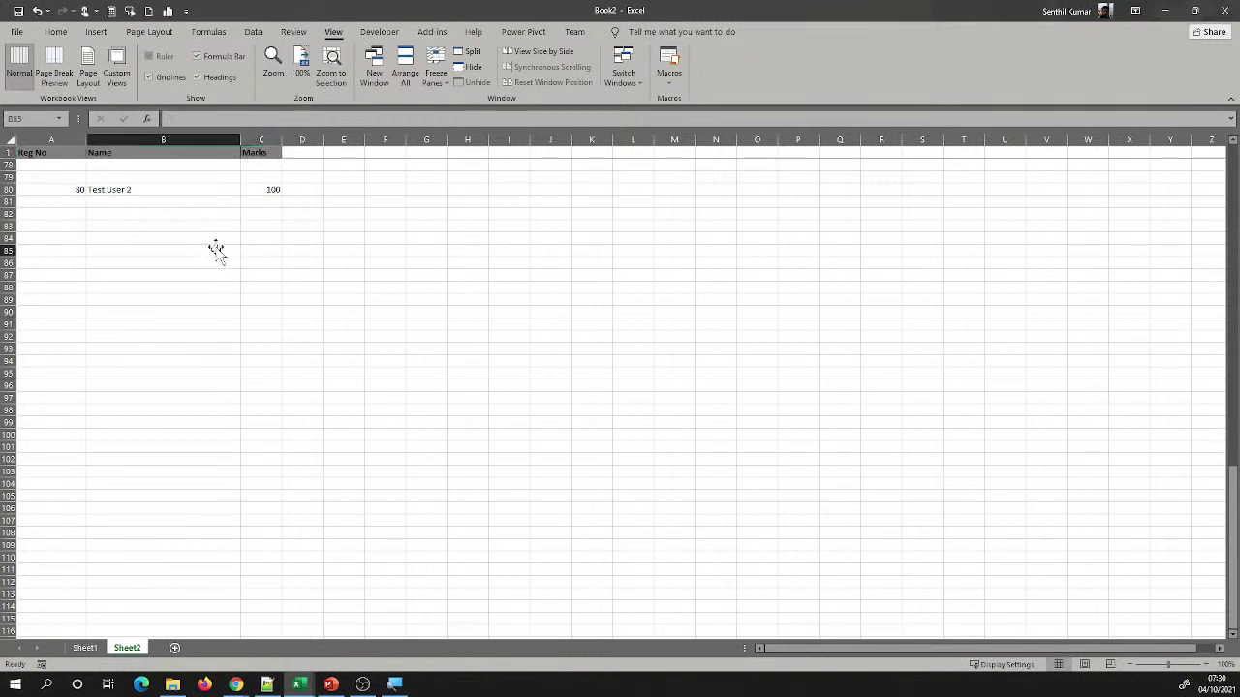
scroll(203, 222, "down", 11)
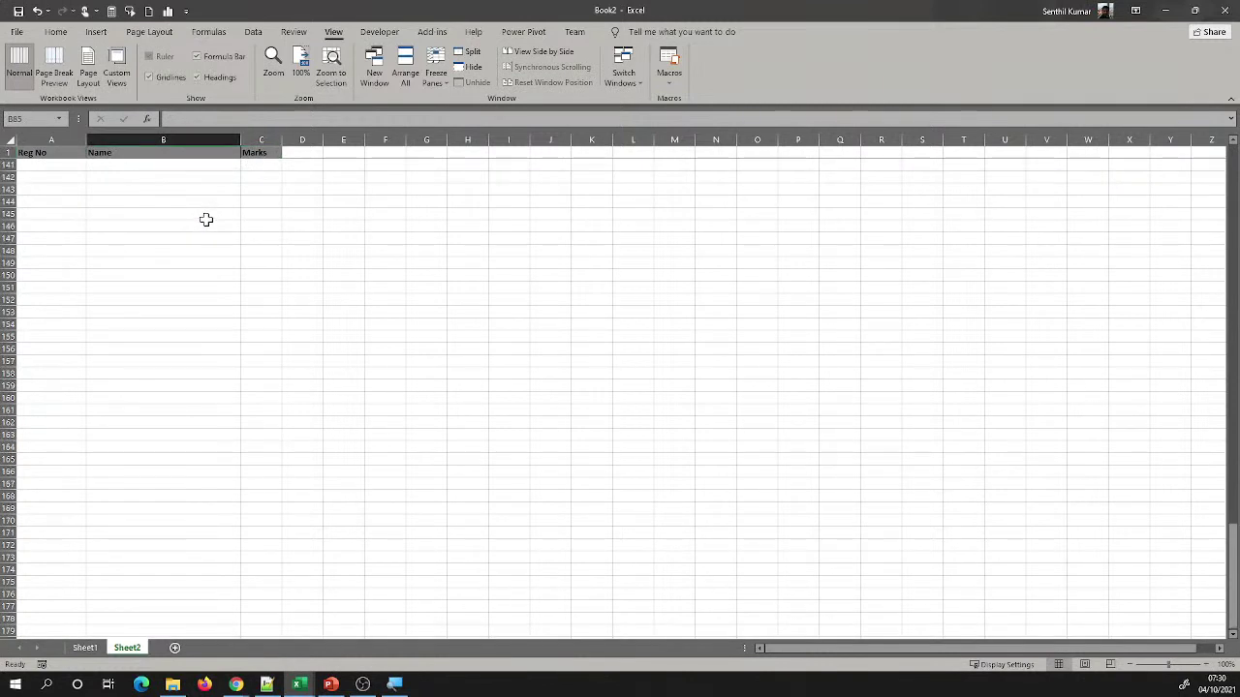
scroll(207, 213, "down", 5)
scroll(214, 207, "up", 20)
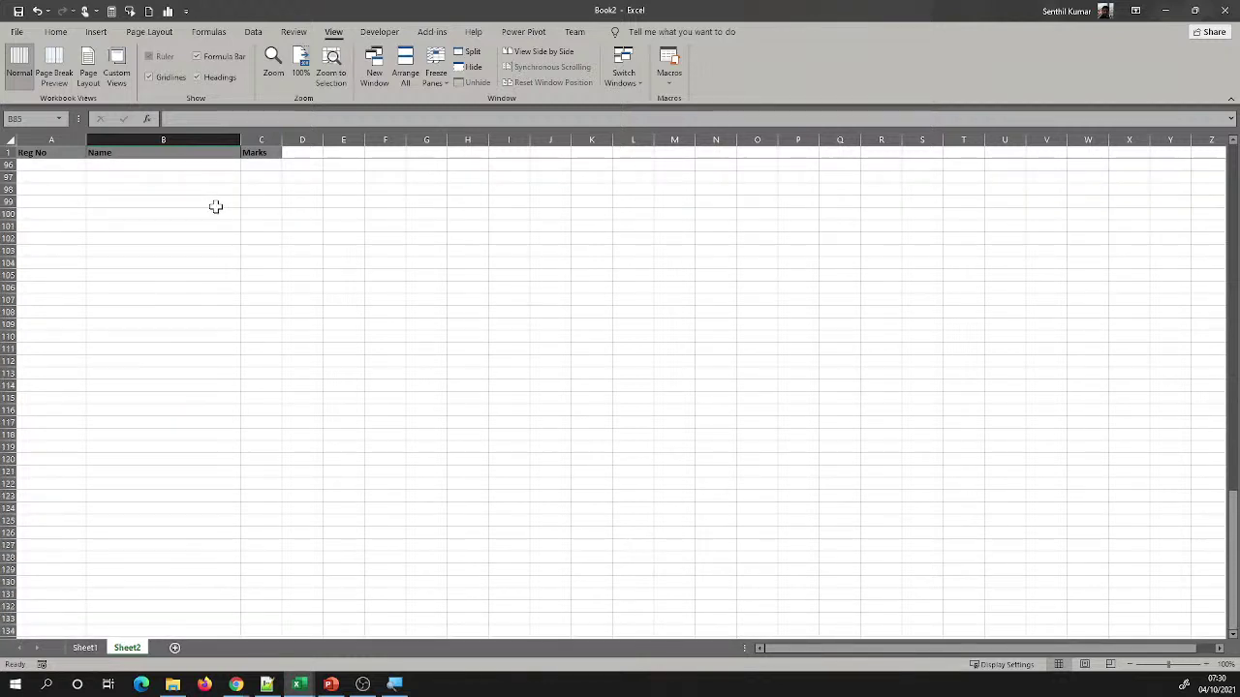
left_click(215, 202)
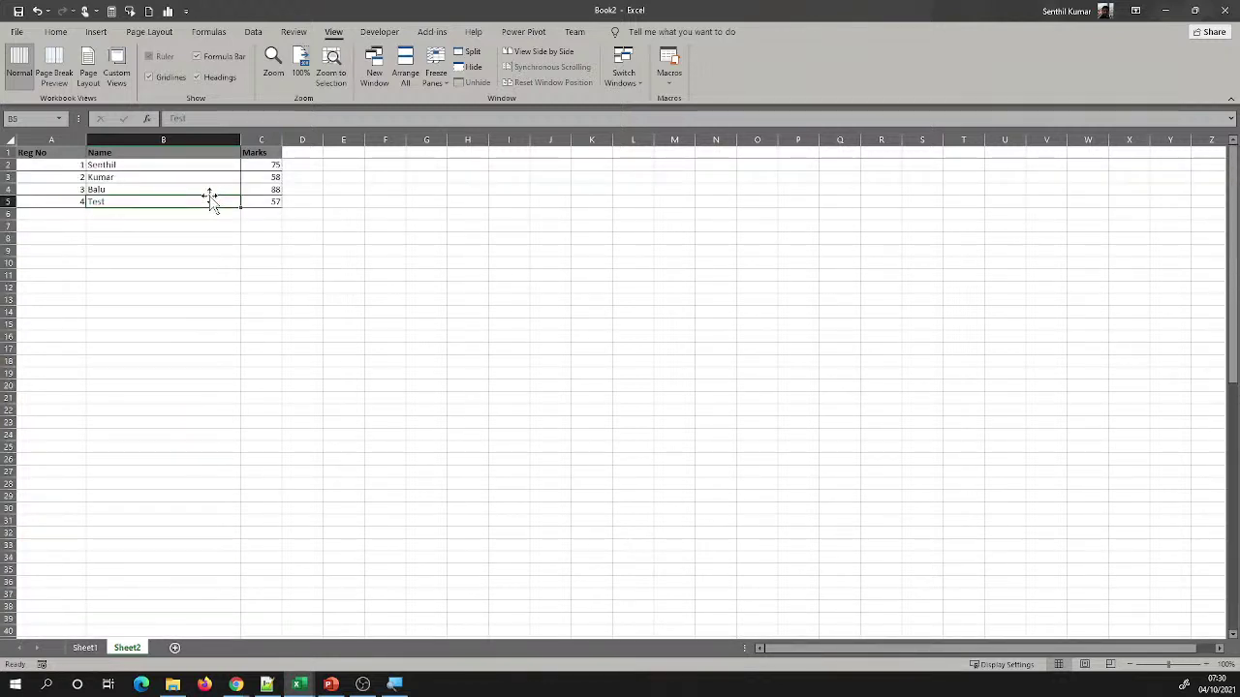
Review the Freeze Panes options and check whether the Reg No column stays in view across the far columns
left_click(435, 73)
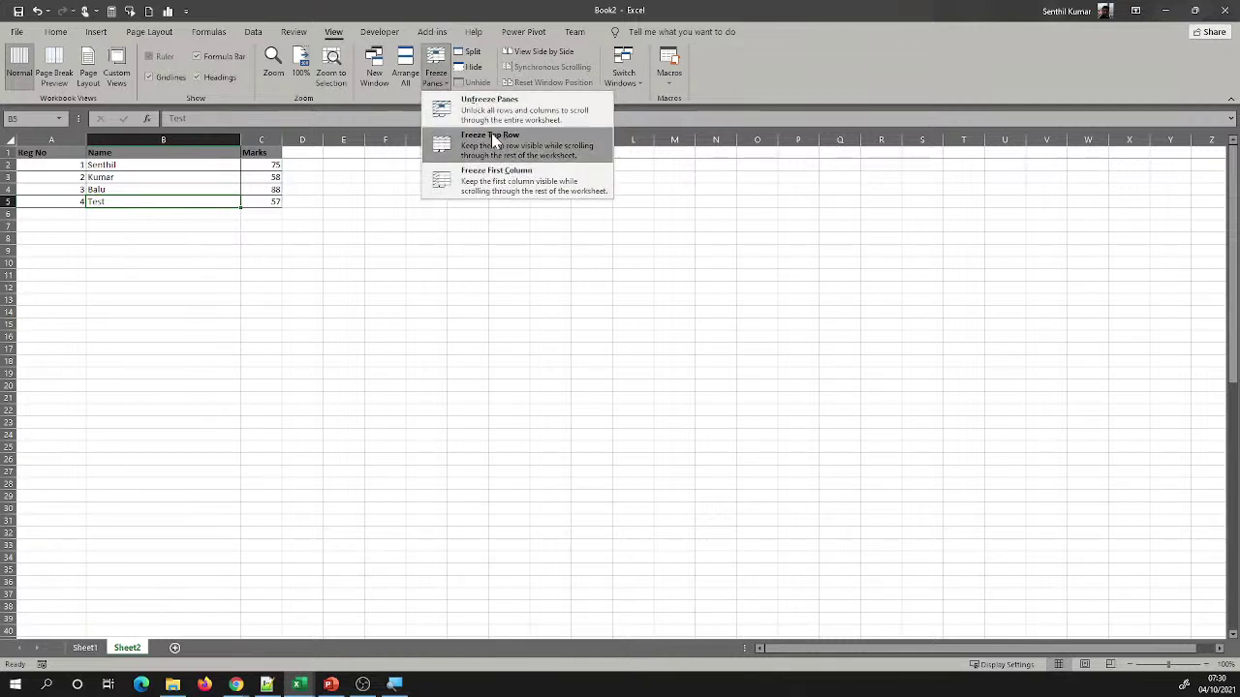
left_click(272, 262)
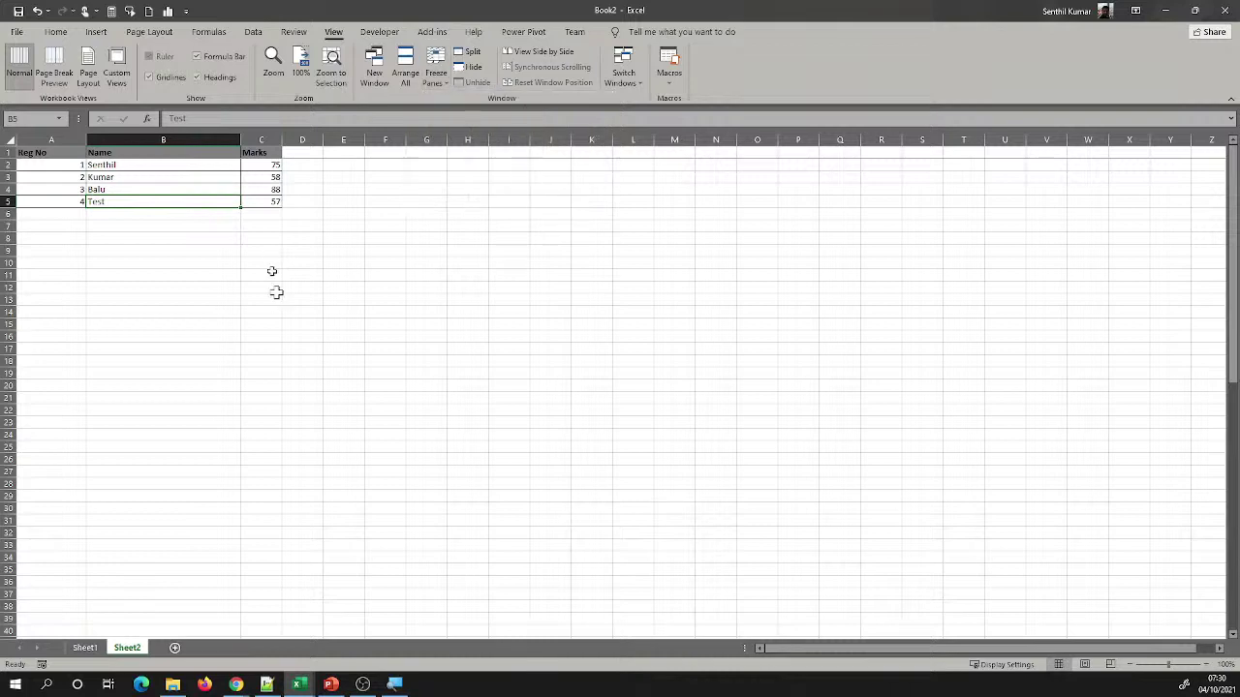
left_click_drag(843, 648, 965, 653)
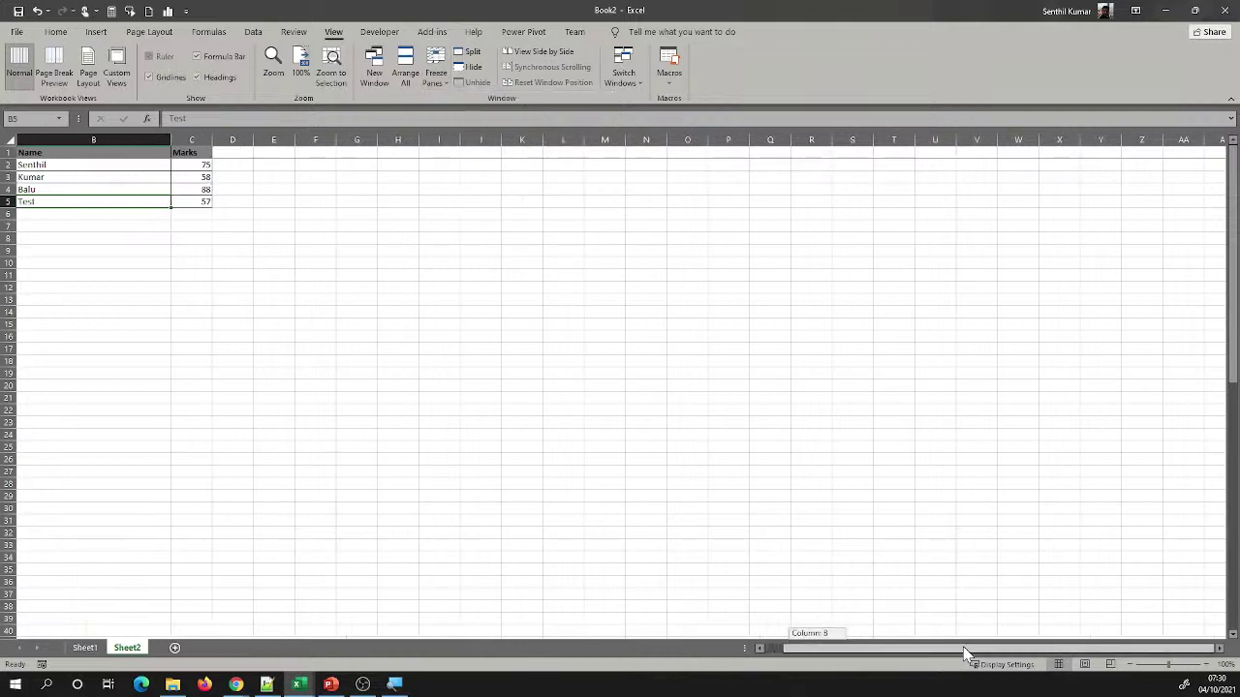
left_click(1219, 648)
left_click_drag(1219, 648, 1219, 648)
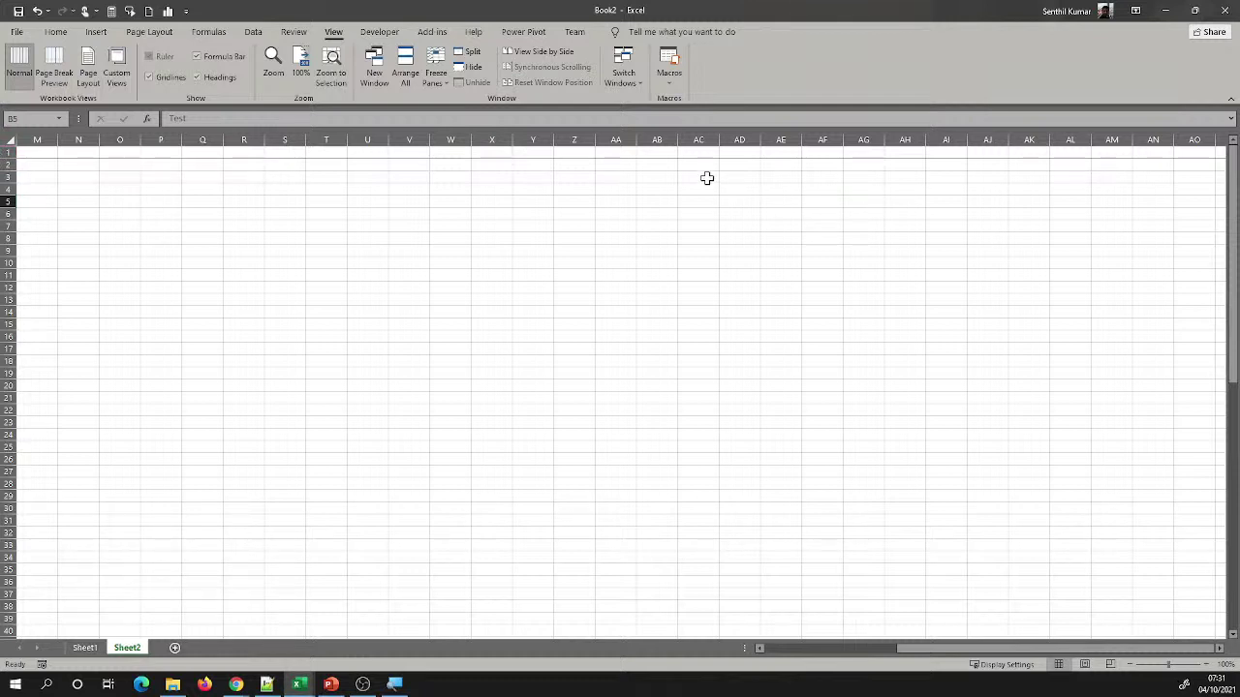
left_click_drag(964, 650, 827, 651)
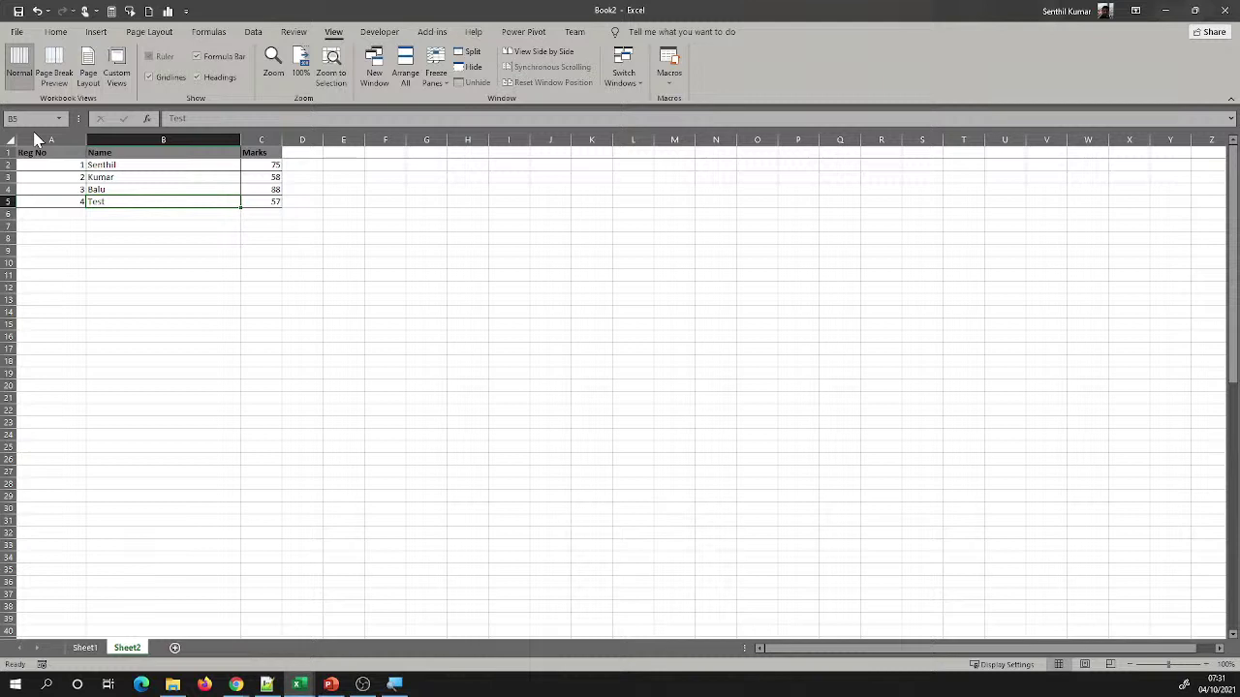
Freeze the first column of Sheet2 containing the Reg No values
left_click(436, 92)
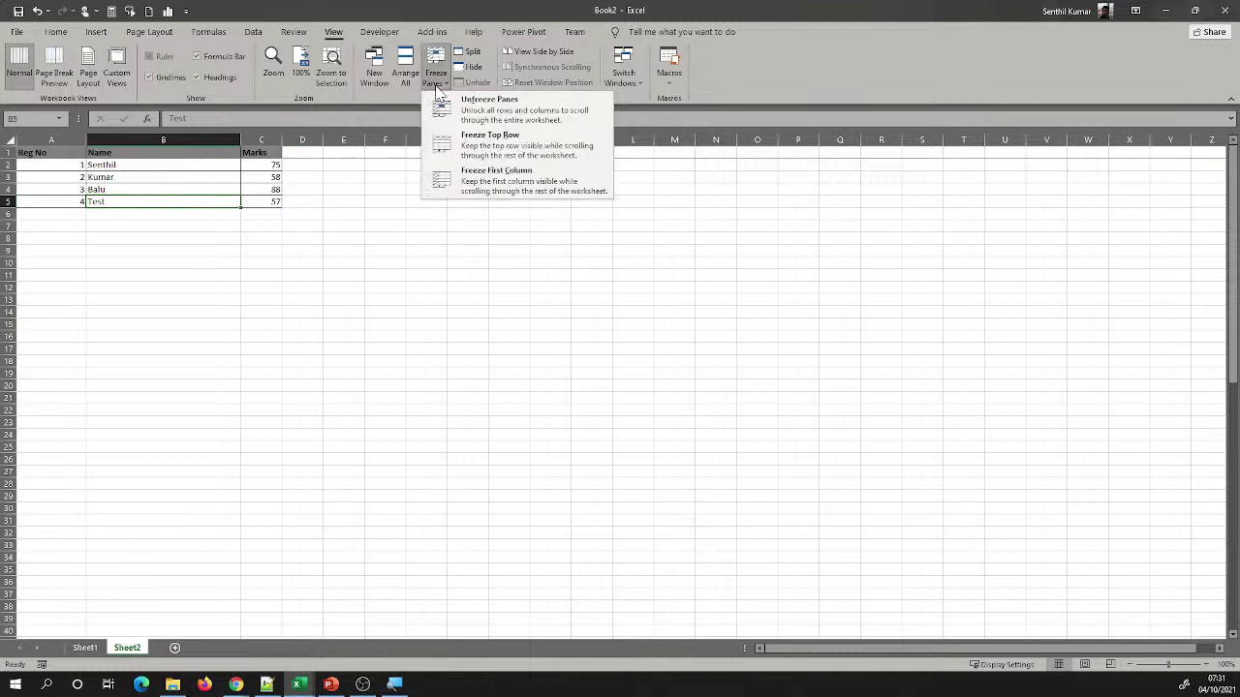
left_click(543, 187)
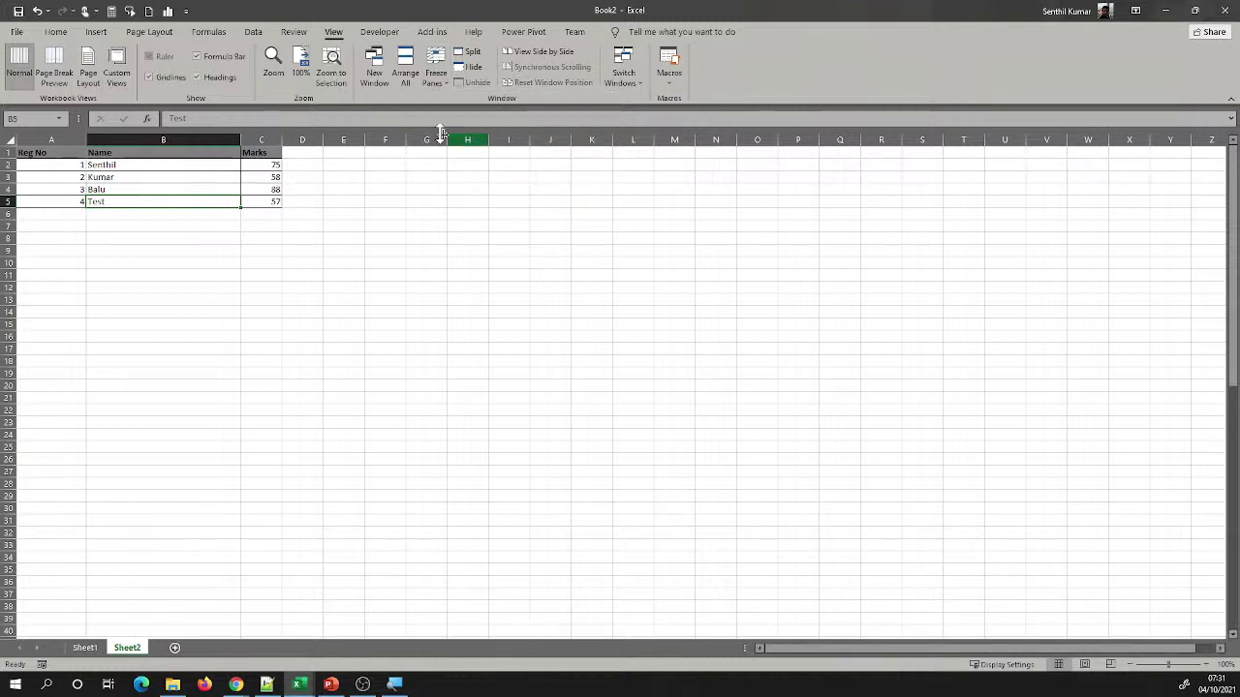
left_click(435, 78)
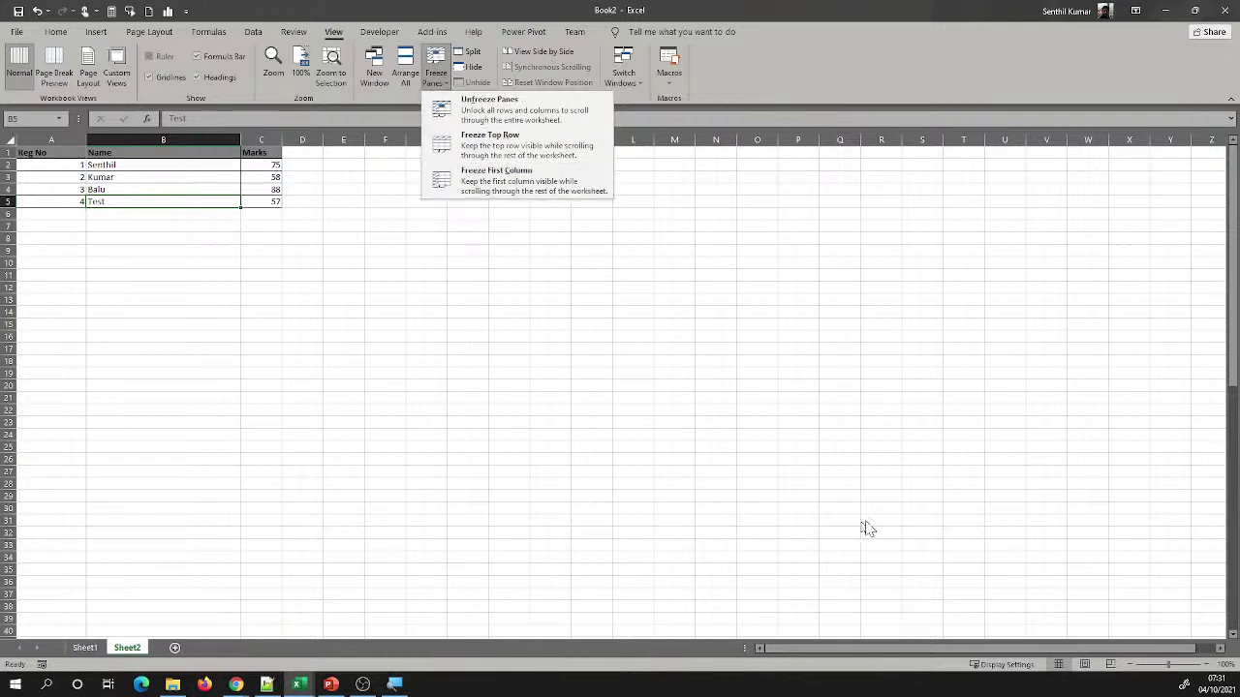
key("Escape")
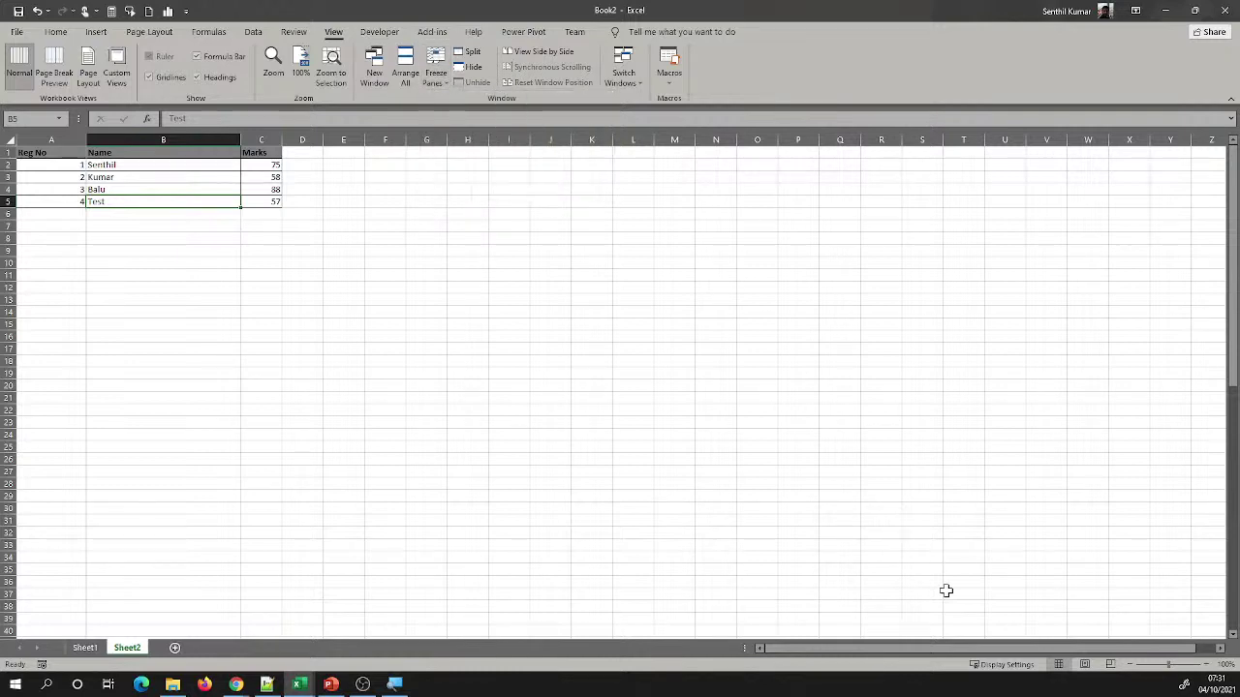
Examine the frozen Reg No column while moving across to the columns from W onward
left_click(1219, 648)
left_click(1219, 647)
left_click(1219, 648)
left_click(1219, 648)
left_click(1219, 647)
left_click(1219, 647)
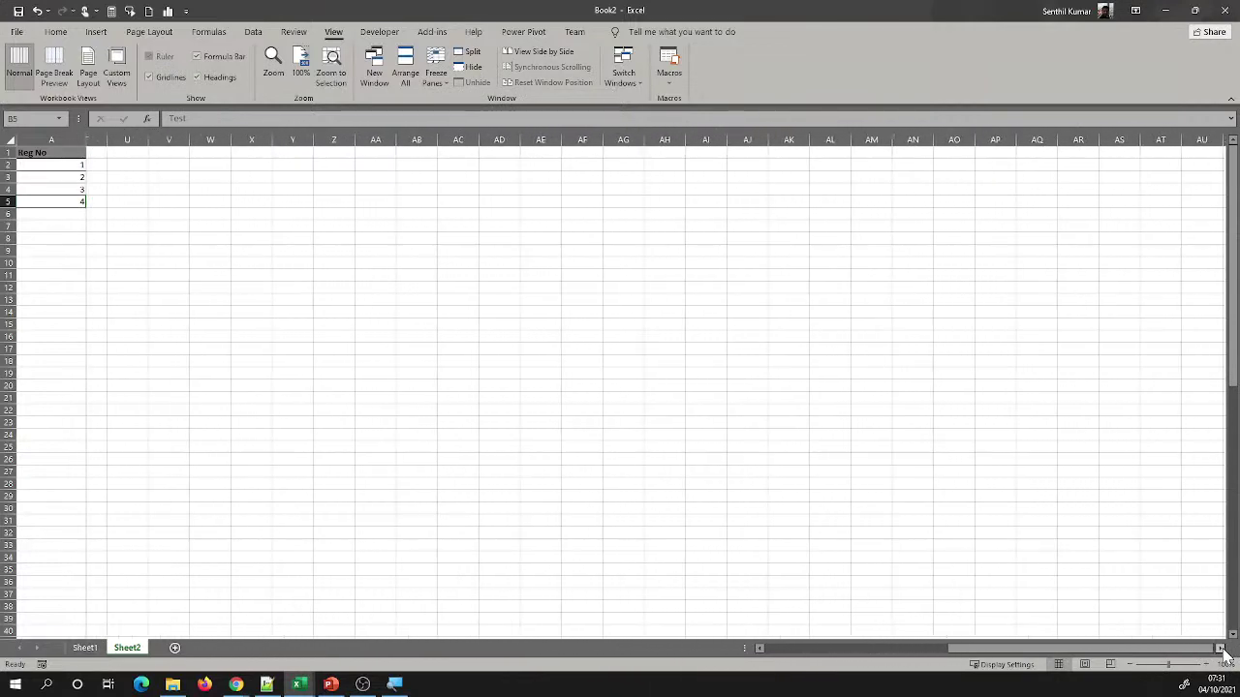
left_click(34, 139)
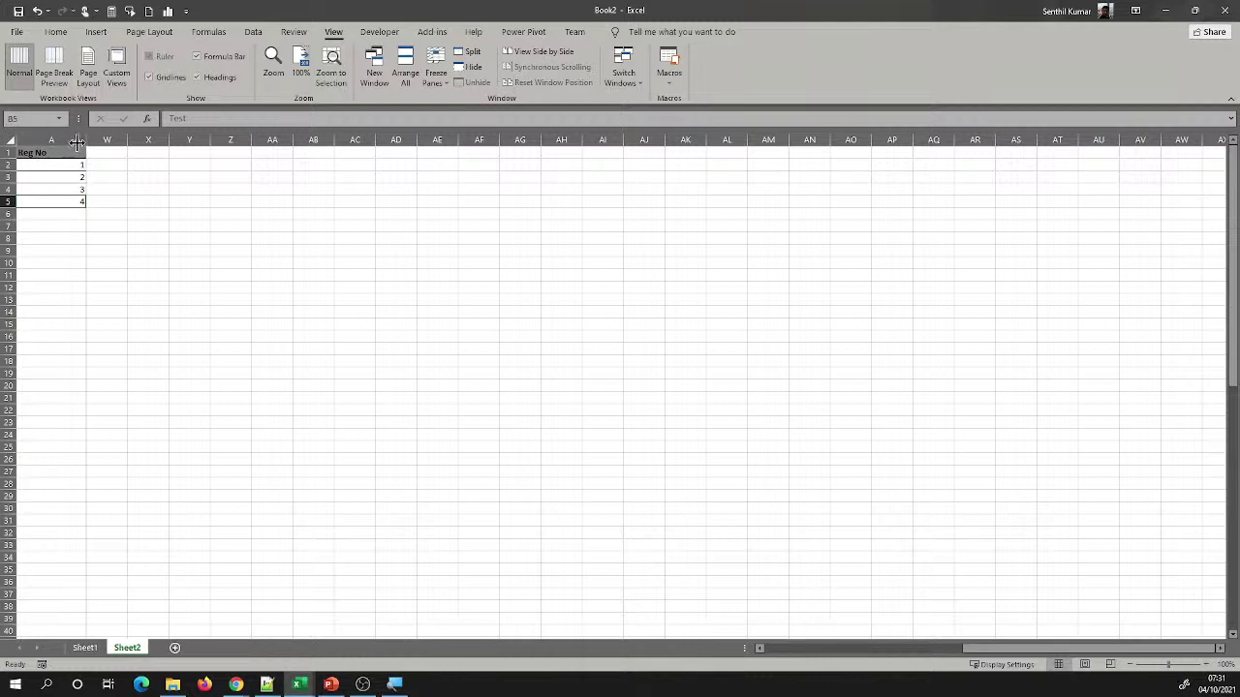
Enter the filler text "skldhj'gladsjglasjglasjg" in W2, "ljhljlj" in X2 and ";lj;ljl" in Z2
left_click(111, 167)
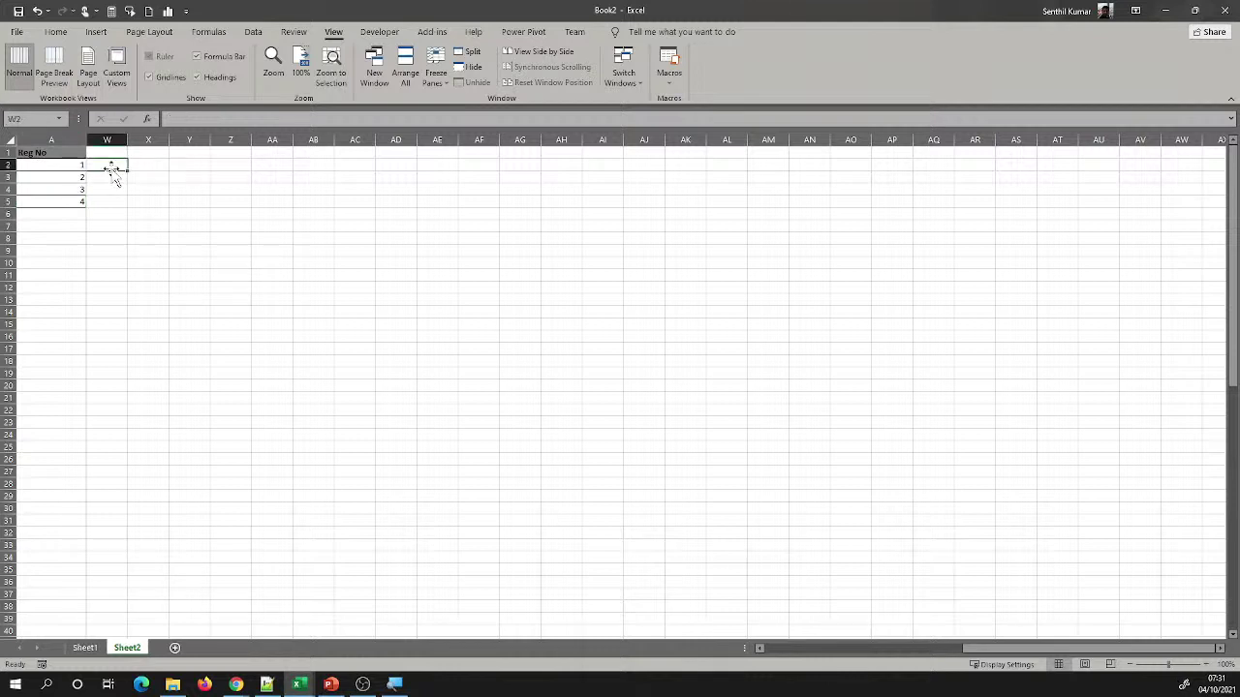
type("skldhj'gladsjglasjglasjg")
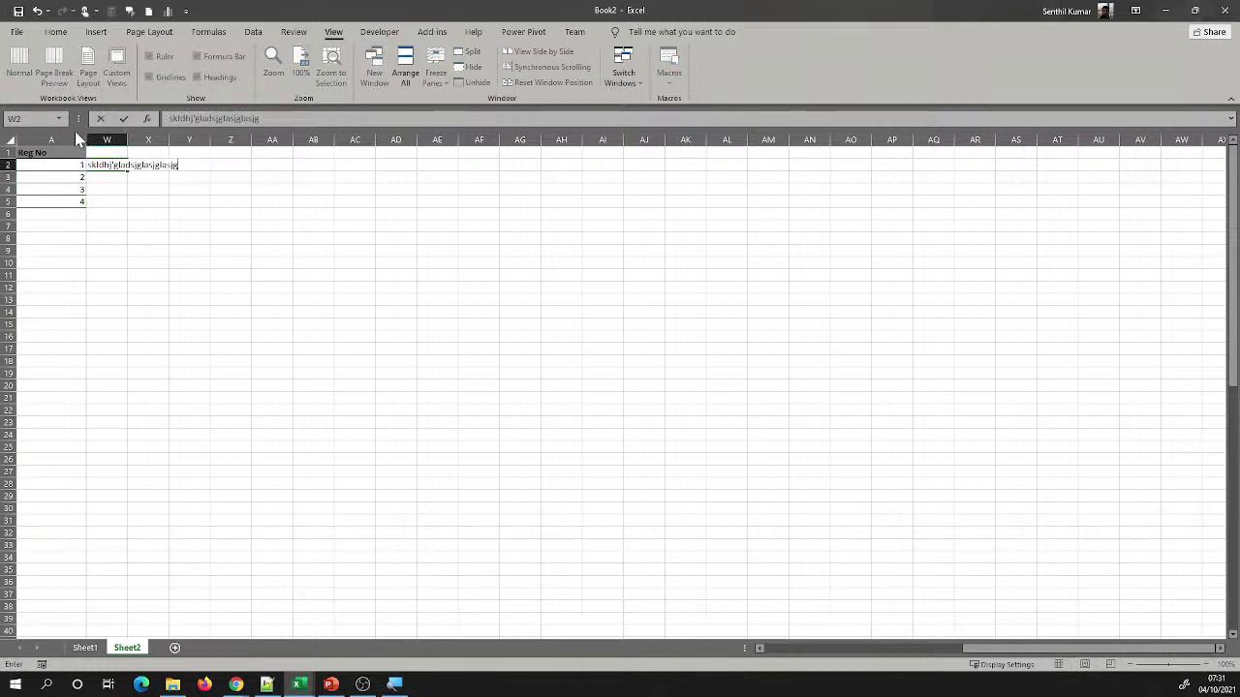
key("Tab")
type("ljhljlj")
key("Tab")
key("Tab")
type(";l;lj")
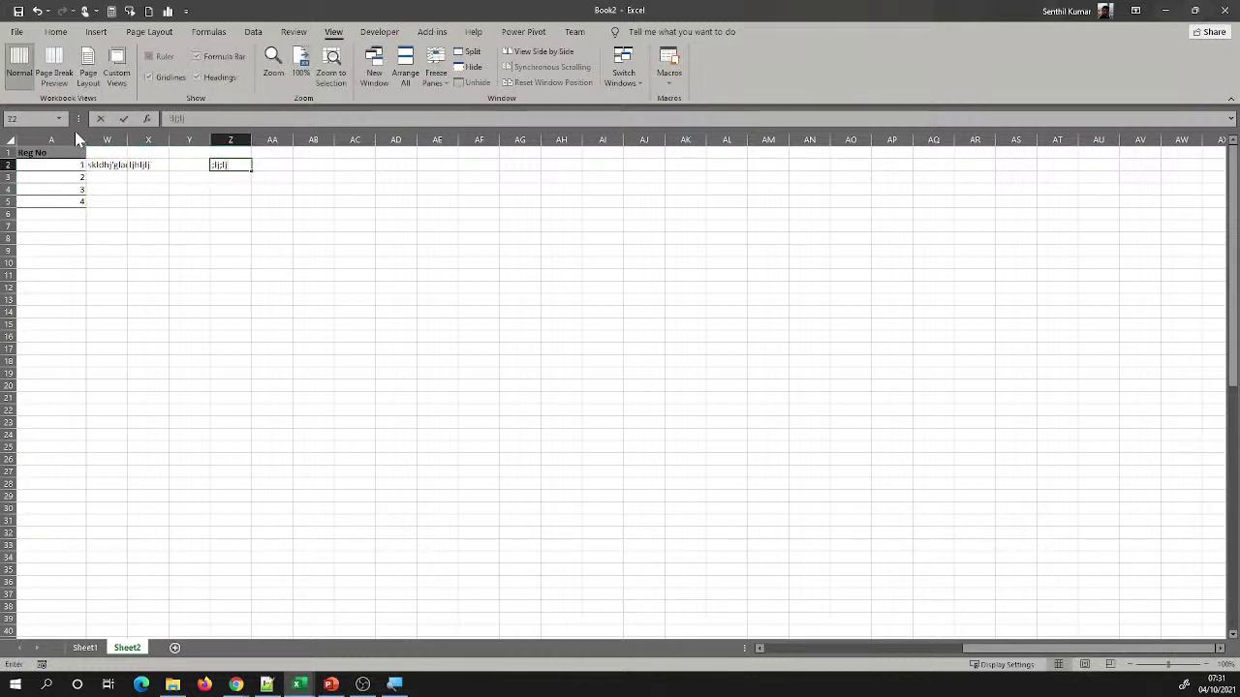
type("l")
Continue the filler text in row 2 with "j" in AA2, ";lj;ljl" in AB2 and "ljl;jl;j" in AC2
key("Tab")
type("l")
key("Tab")
type(";l;ljl")
key("Tab")
type("l;l;l;")
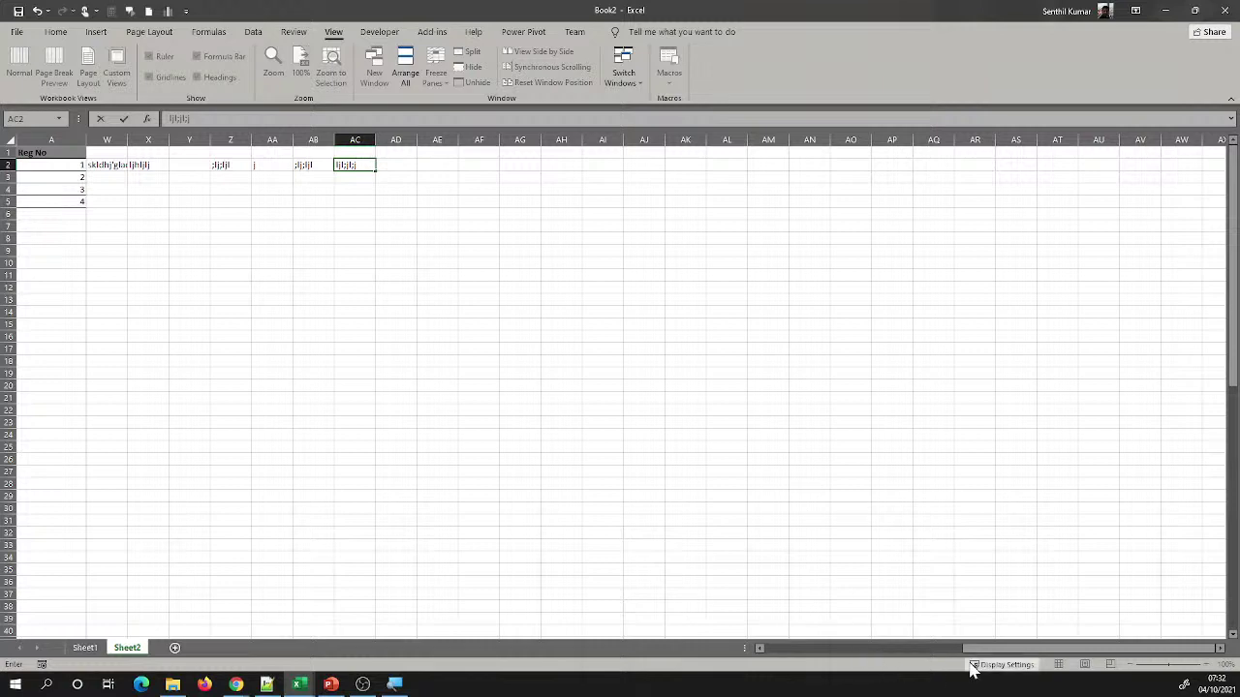
Finish the AC2 entry, return to the marks table's first columns and display the available freeze options
left_click_drag(968, 649, 736, 650)
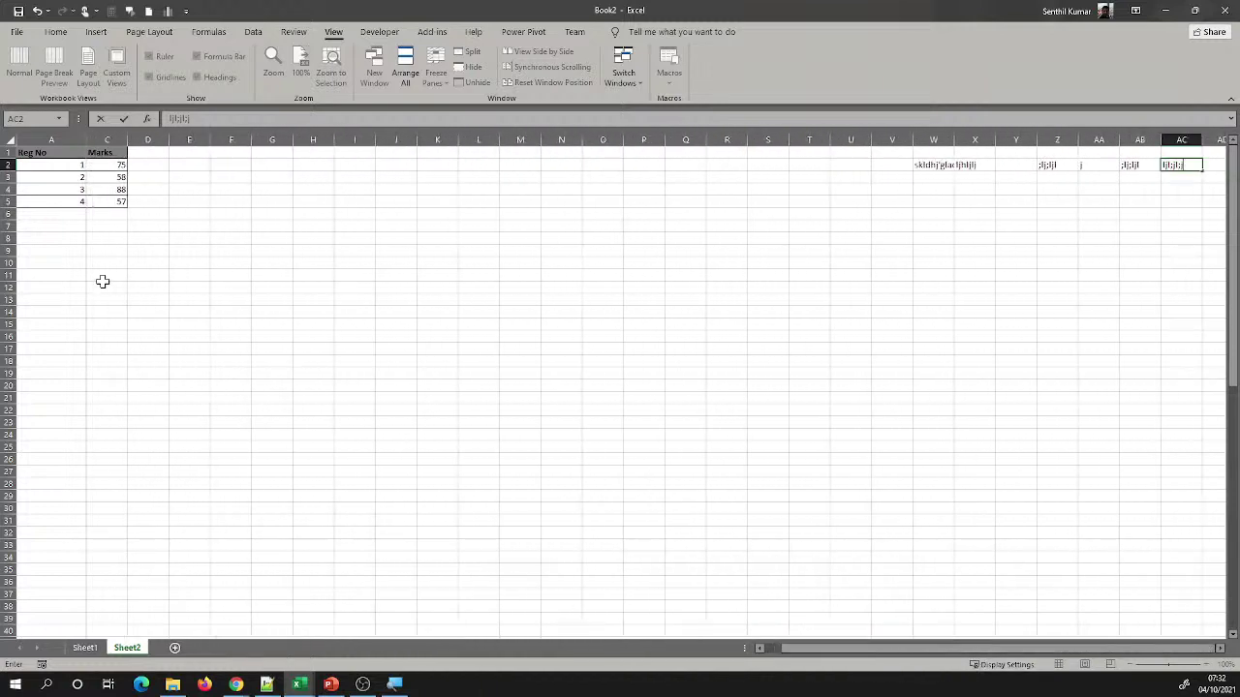
left_click(102, 283)
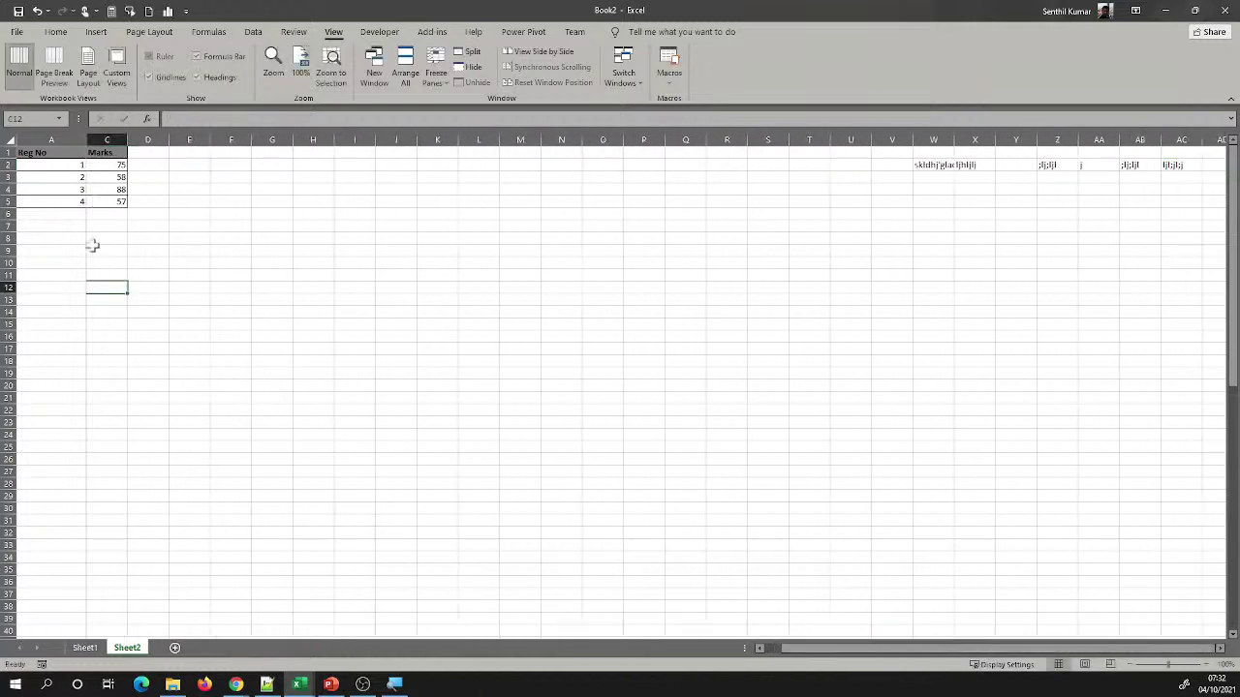
left_click(437, 81)
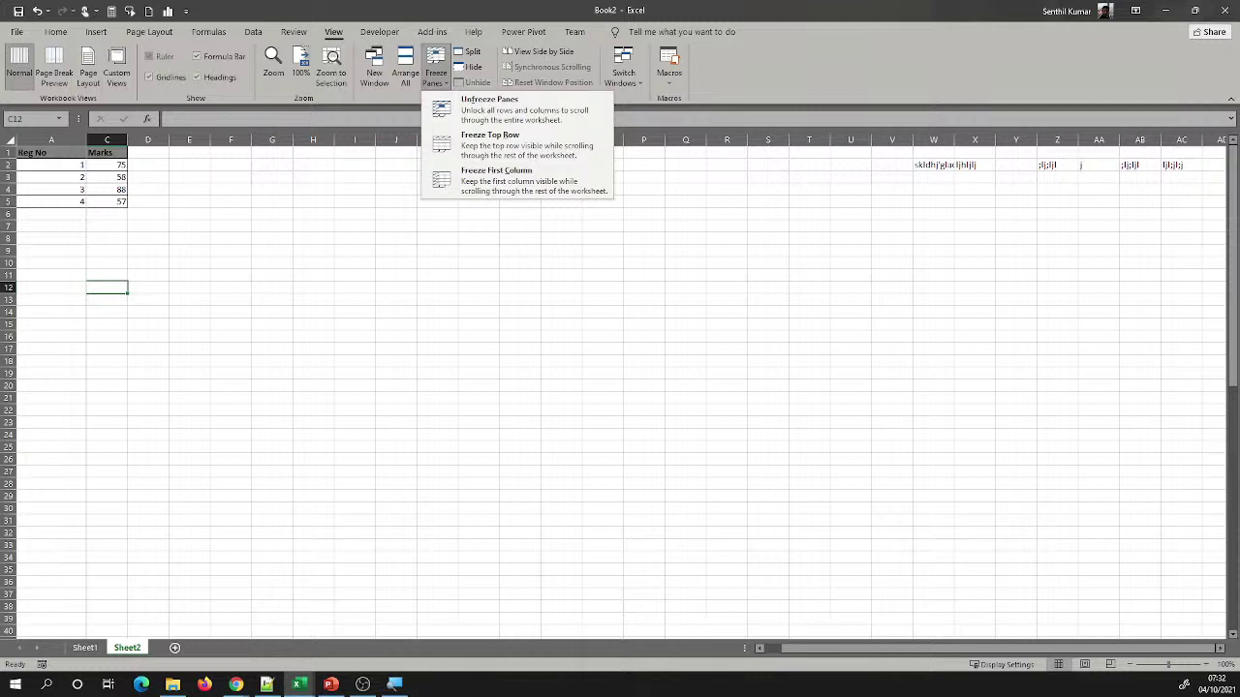
left_click(235, 684)
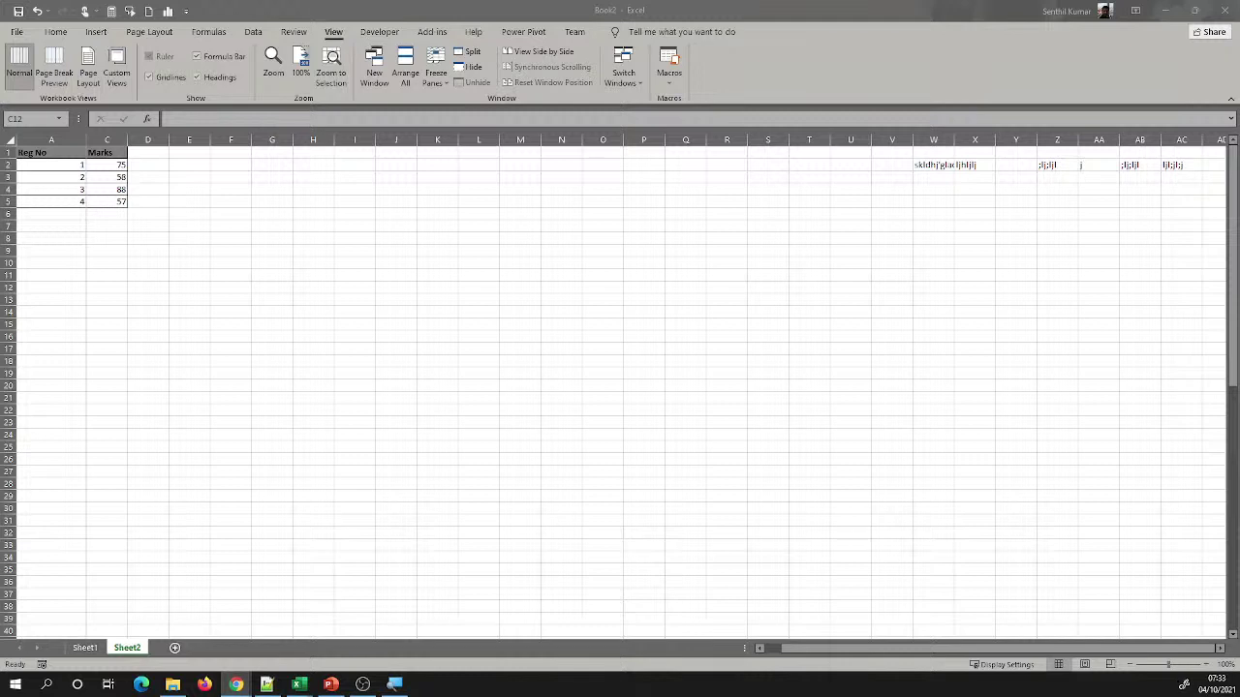
key("alt+Tab")
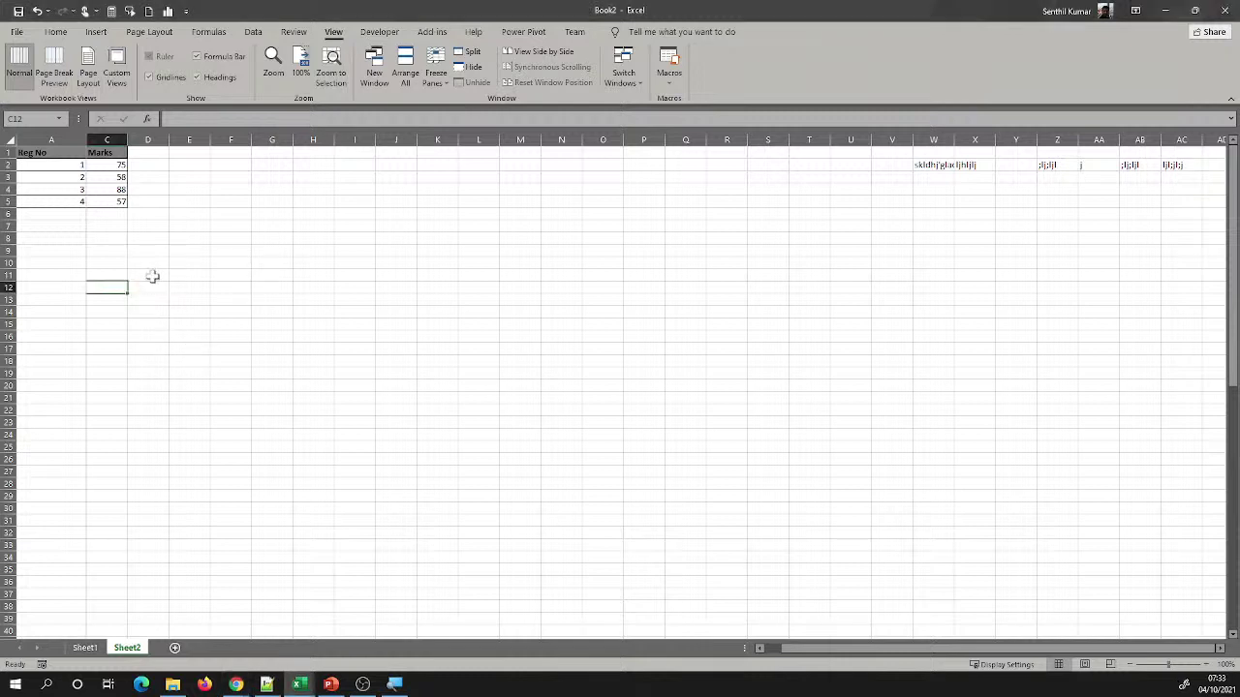
key("ctrl+f")
left_click_drag(731, 484, 443, 286)
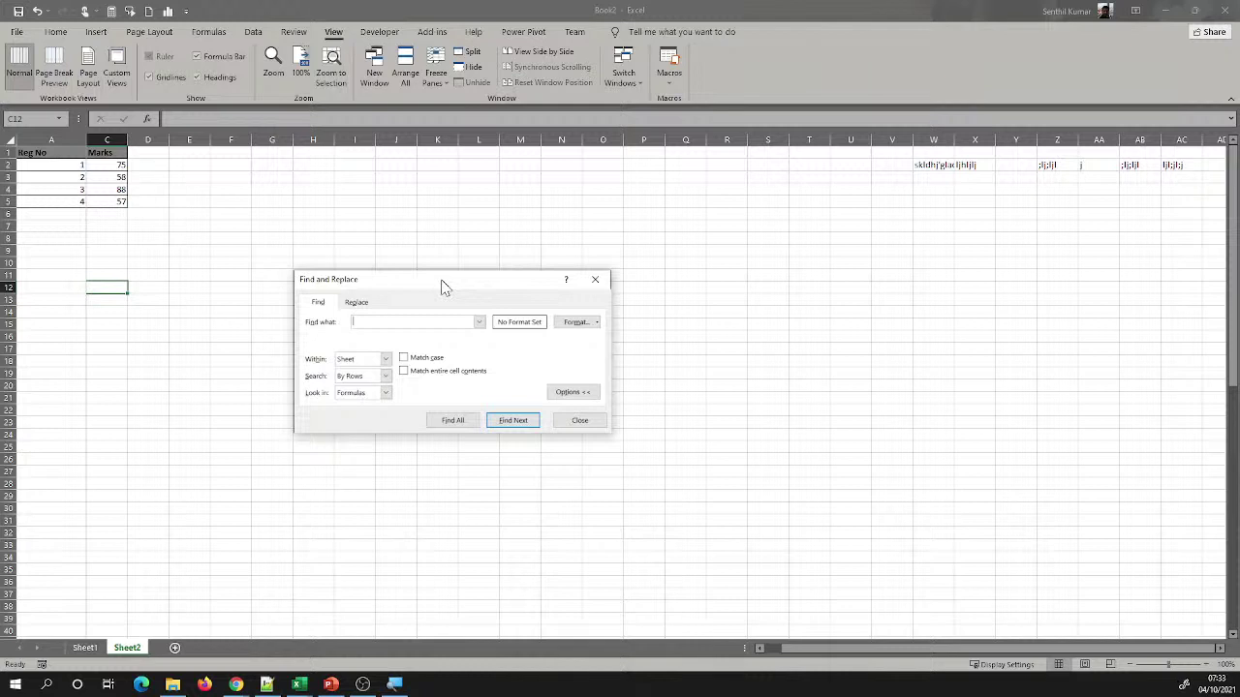
left_click(56, 33)
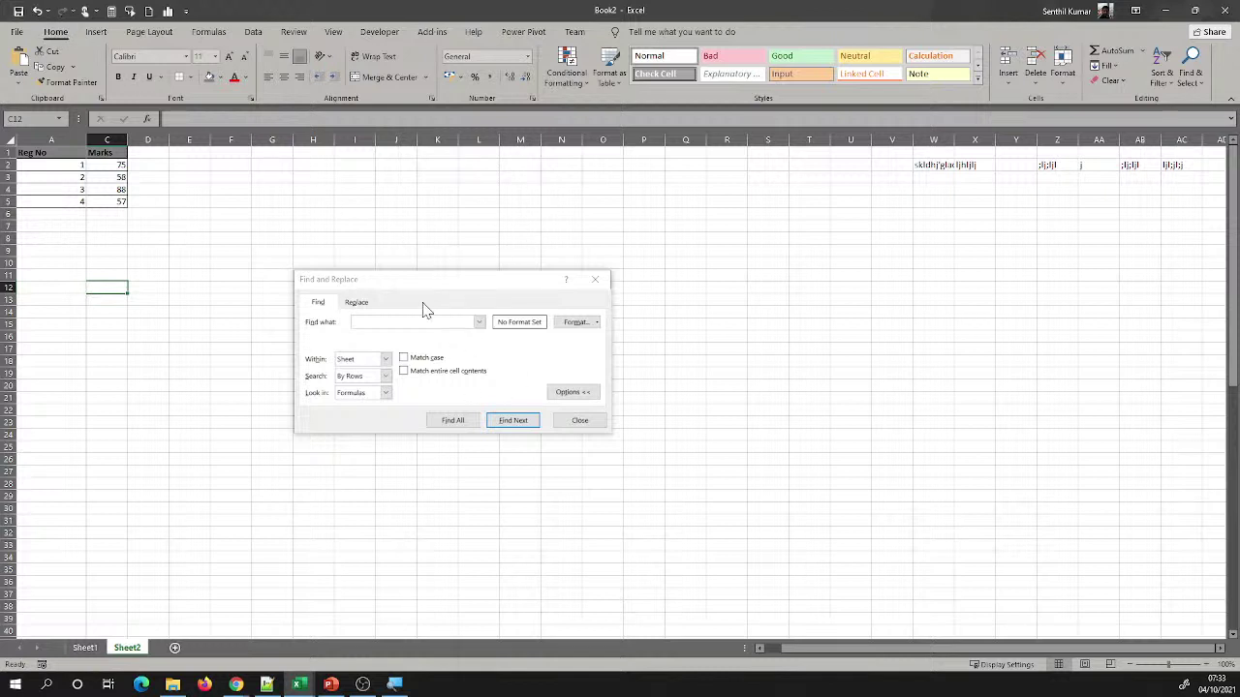
left_click_drag(424, 281, 355, 255)
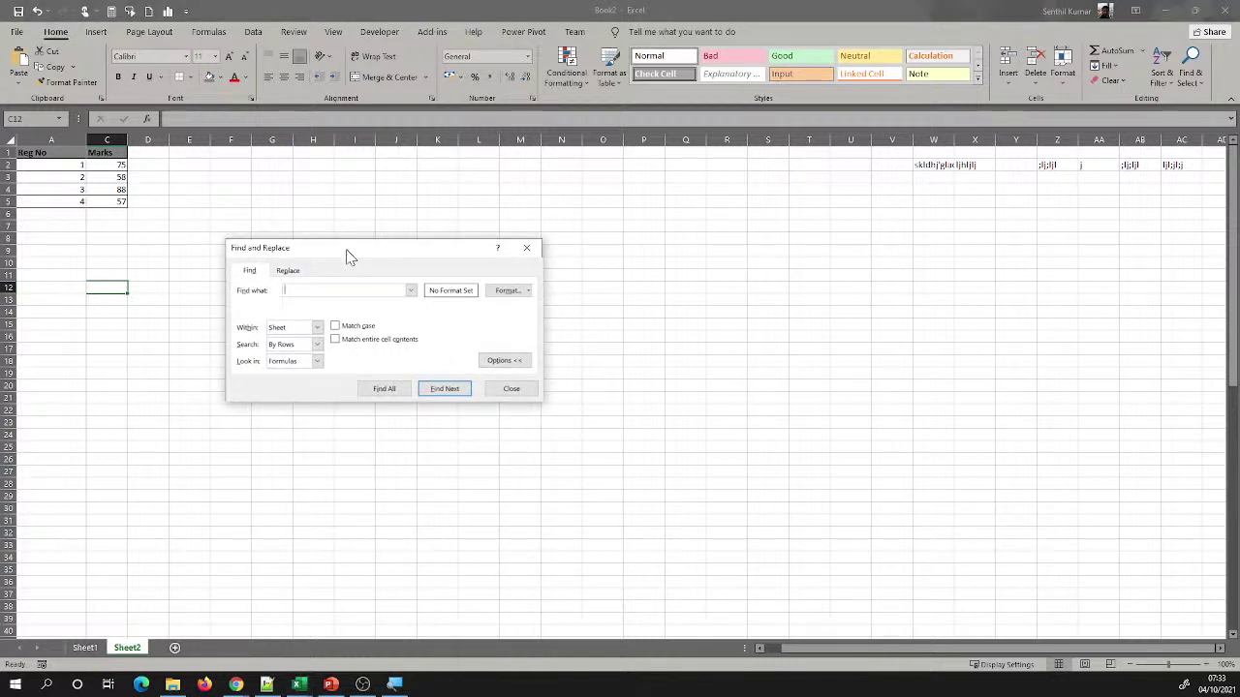
left_click(526, 247)
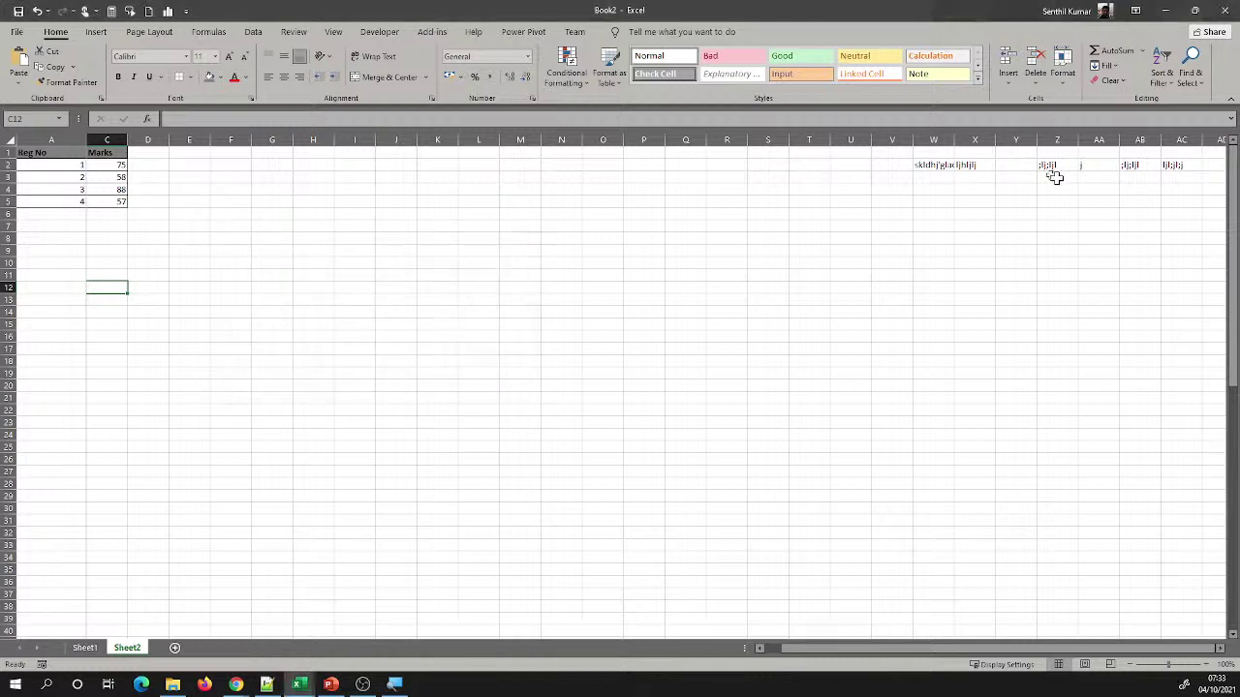
Search Sheet2 for the student name listed under Reg No 2 with Find and Replace
left_click(1191, 76)
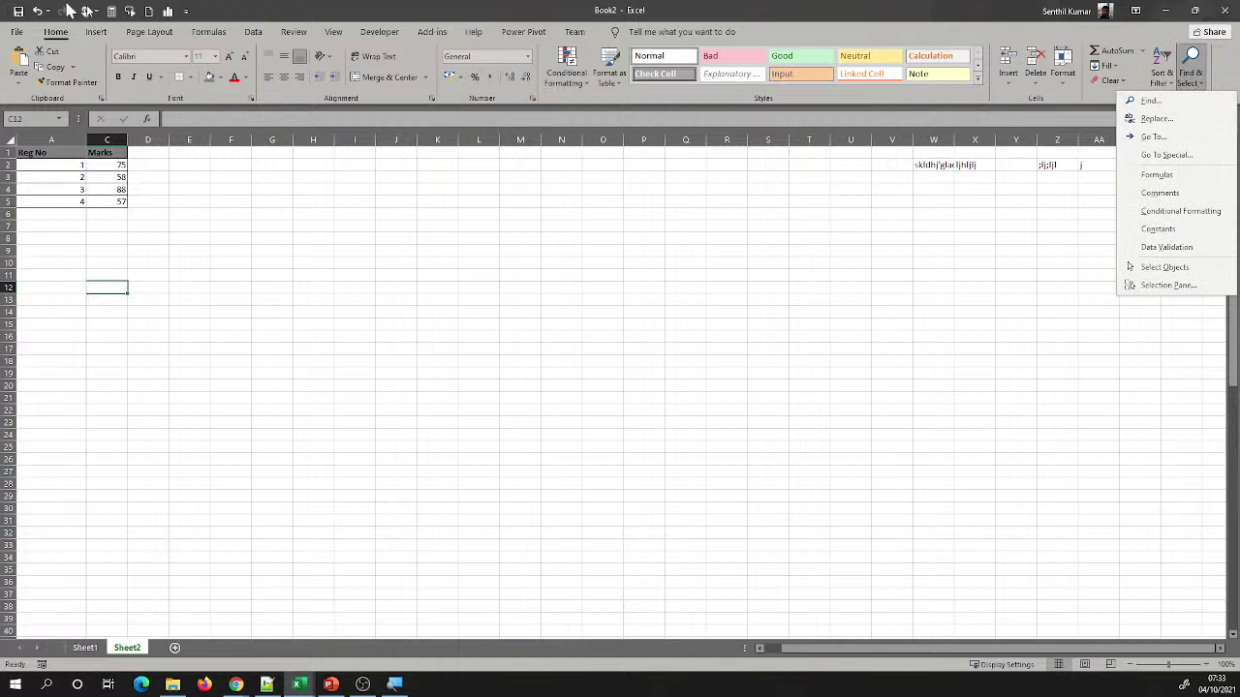
left_click(56, 35)
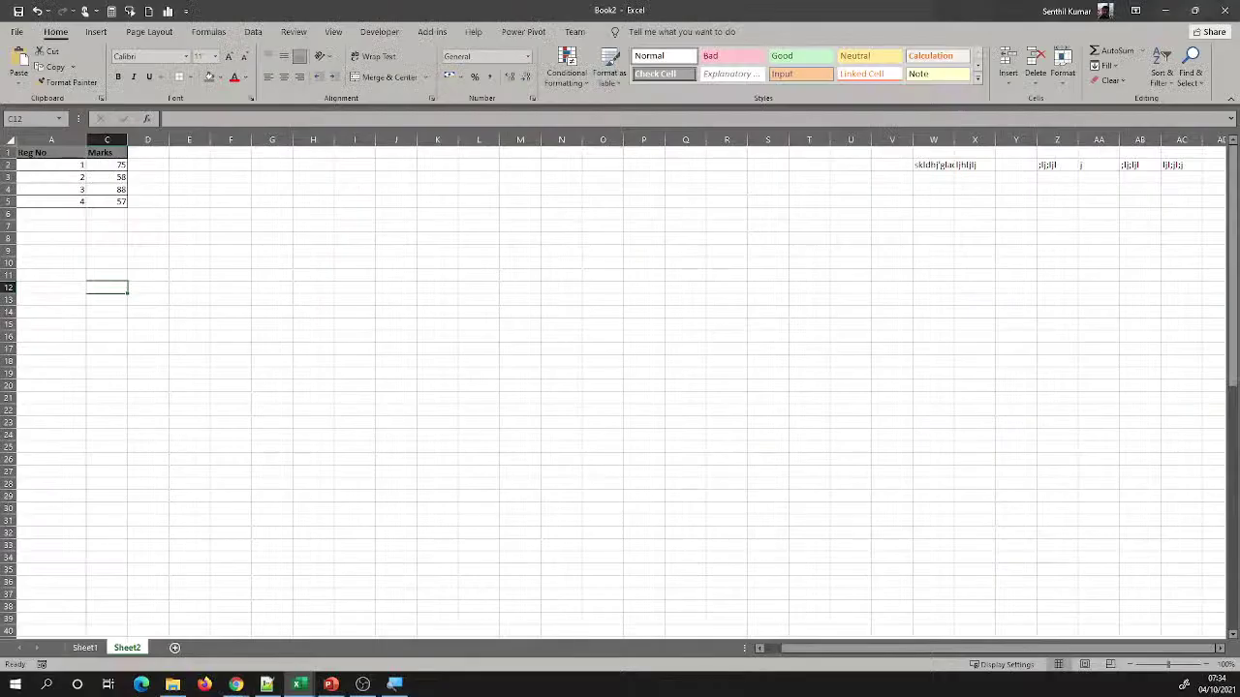
left_click(1239, 213)
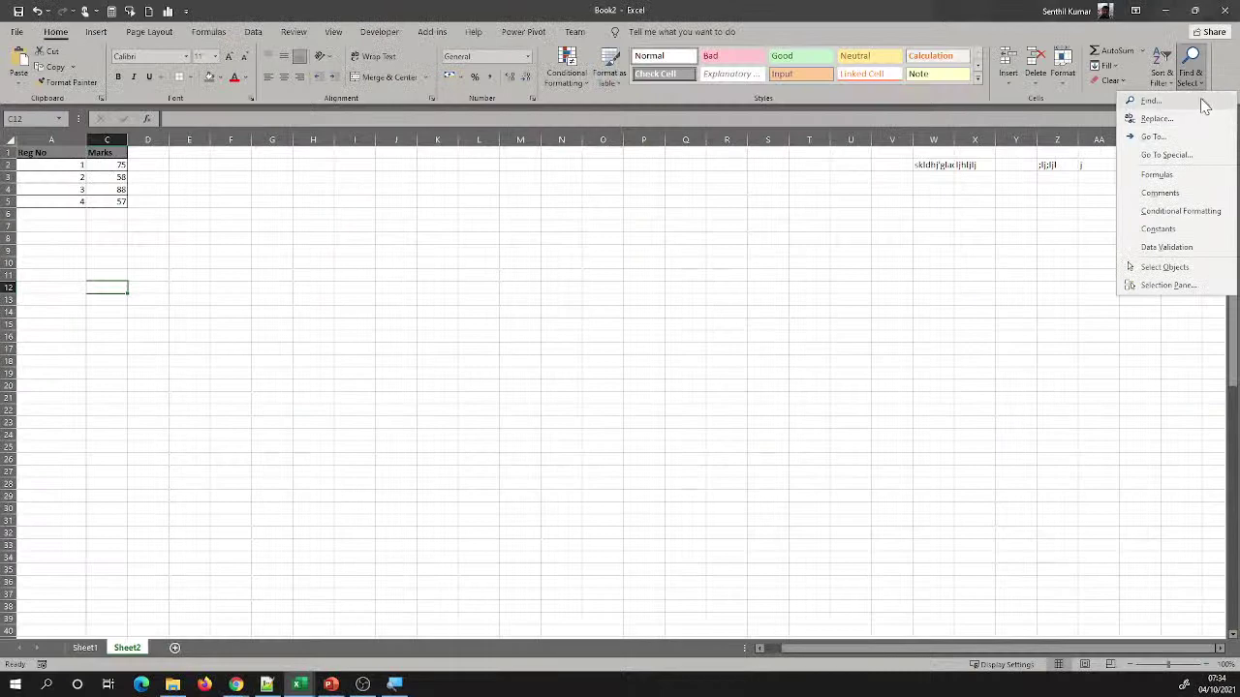
left_click(1197, 102)
left_click_drag(565, 435, 461, 252)
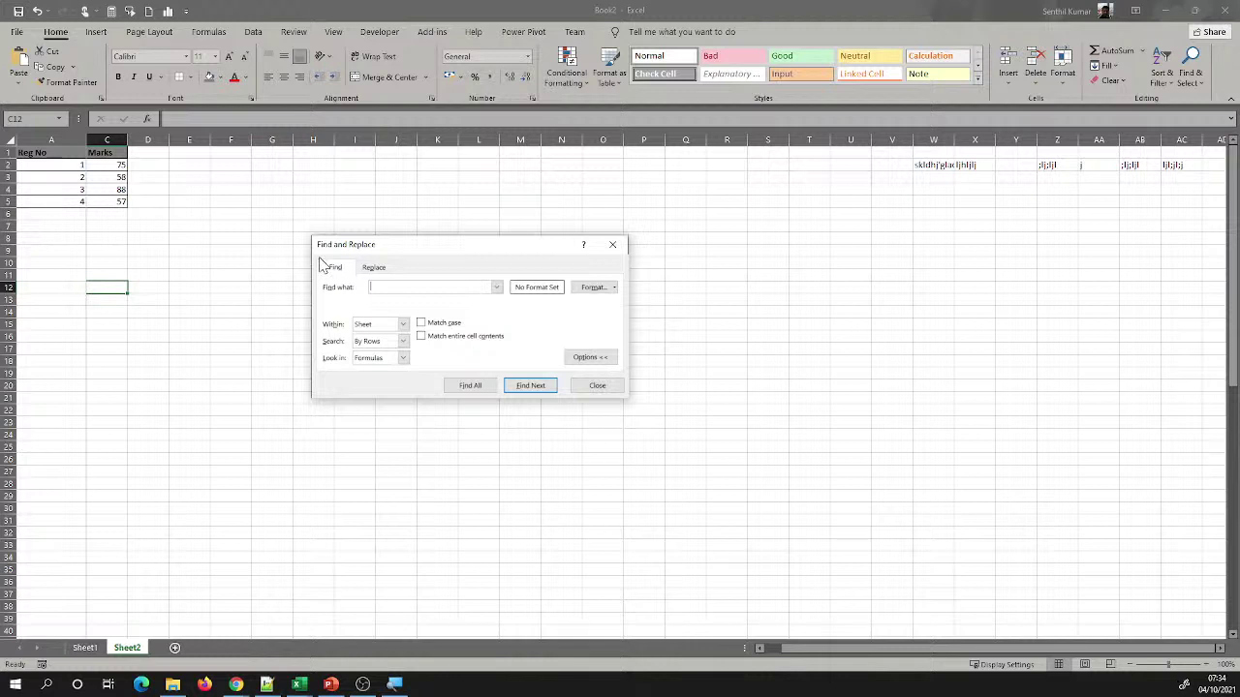
type("kumar")
left_click(323, 263)
left_click(529, 387)
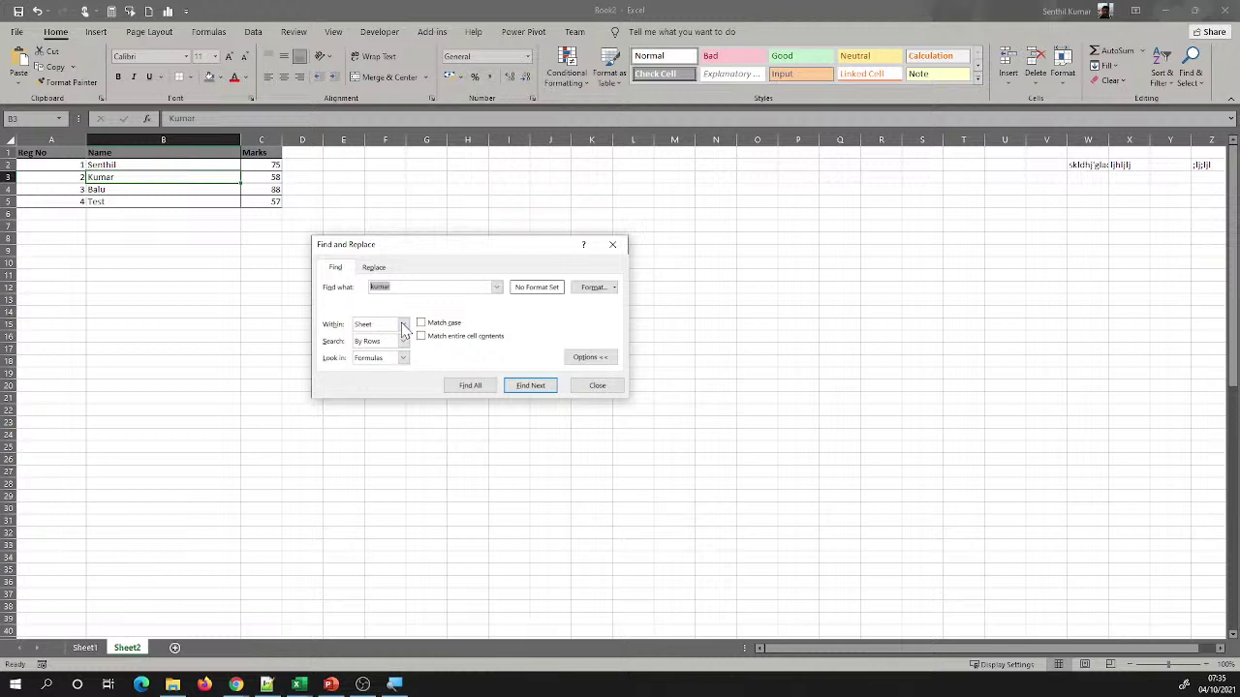
Copy the words "week 2" from the demo sentence in cell D6 of Sheet1
left_click(86, 649)
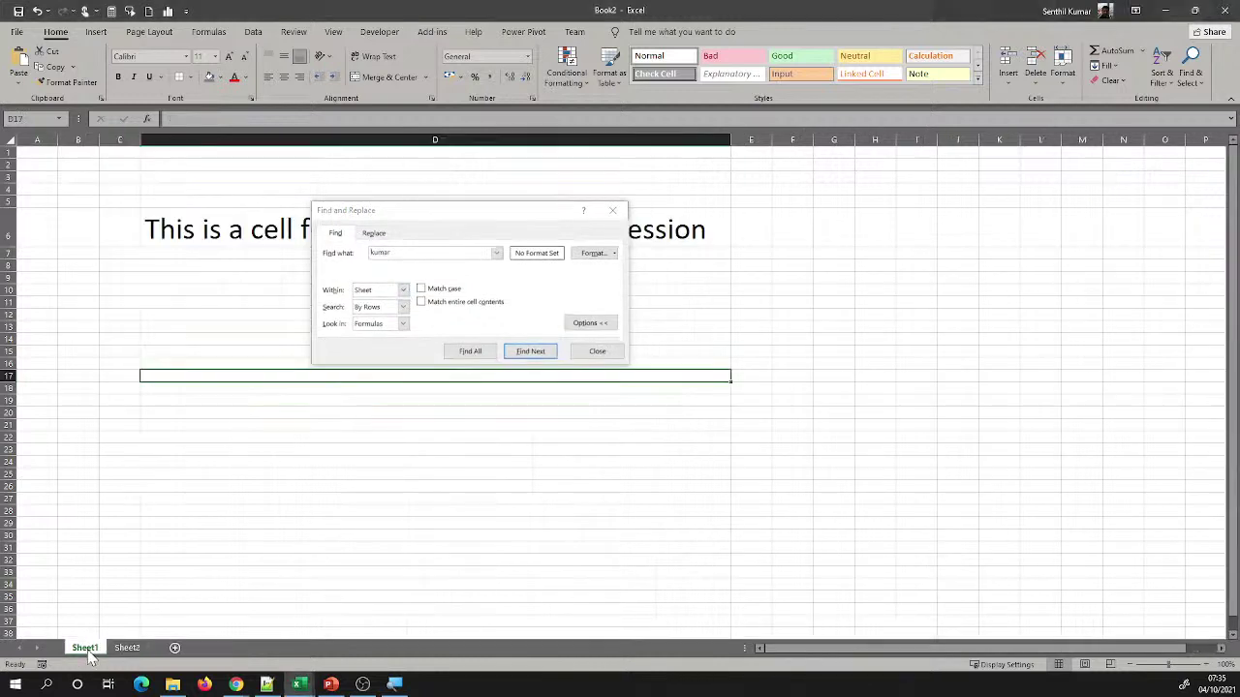
left_click_drag(429, 210, 343, 332)
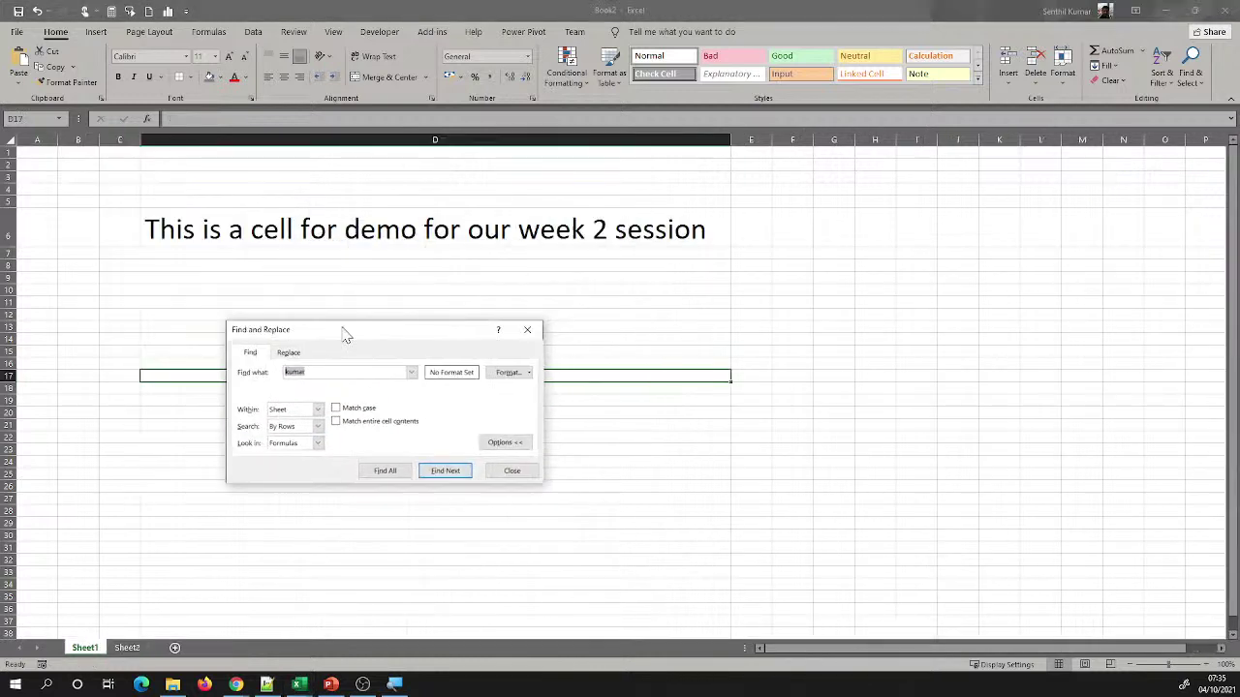
double_click(558, 236)
left_click_drag(607, 230, 517, 230)
key("ctrl+c")
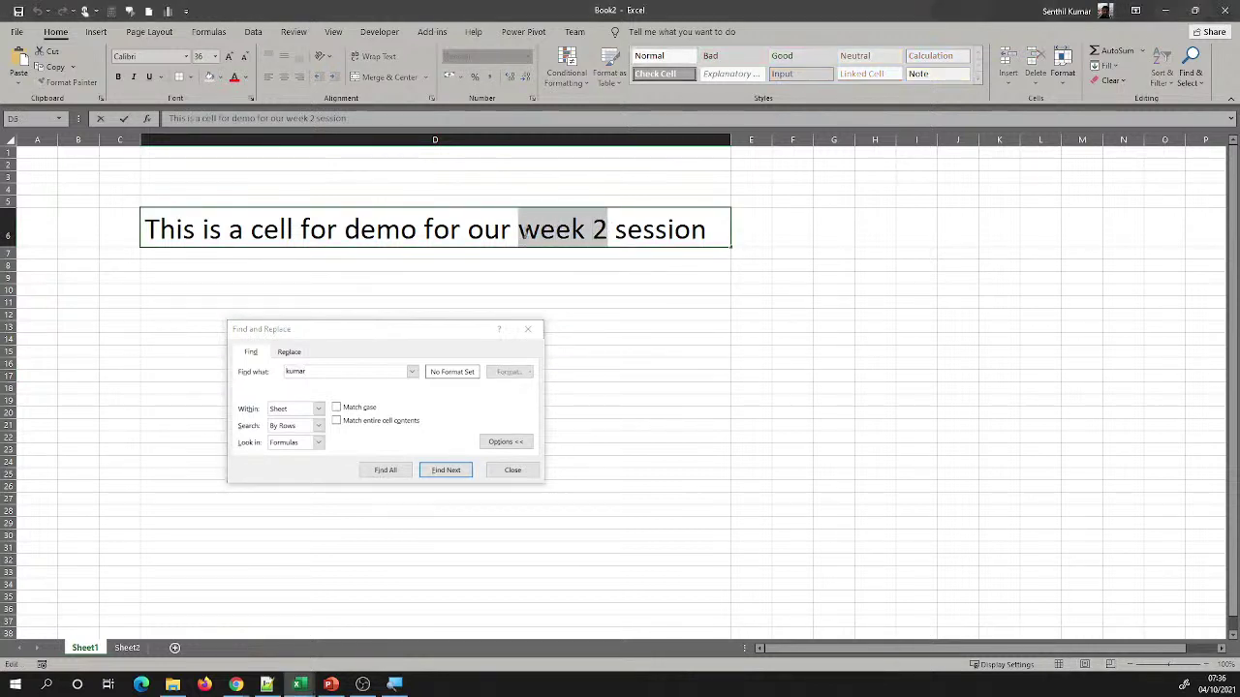
Search Sheet2 only for the copied text "week 2" and dismiss the search message
left_click(127, 647)
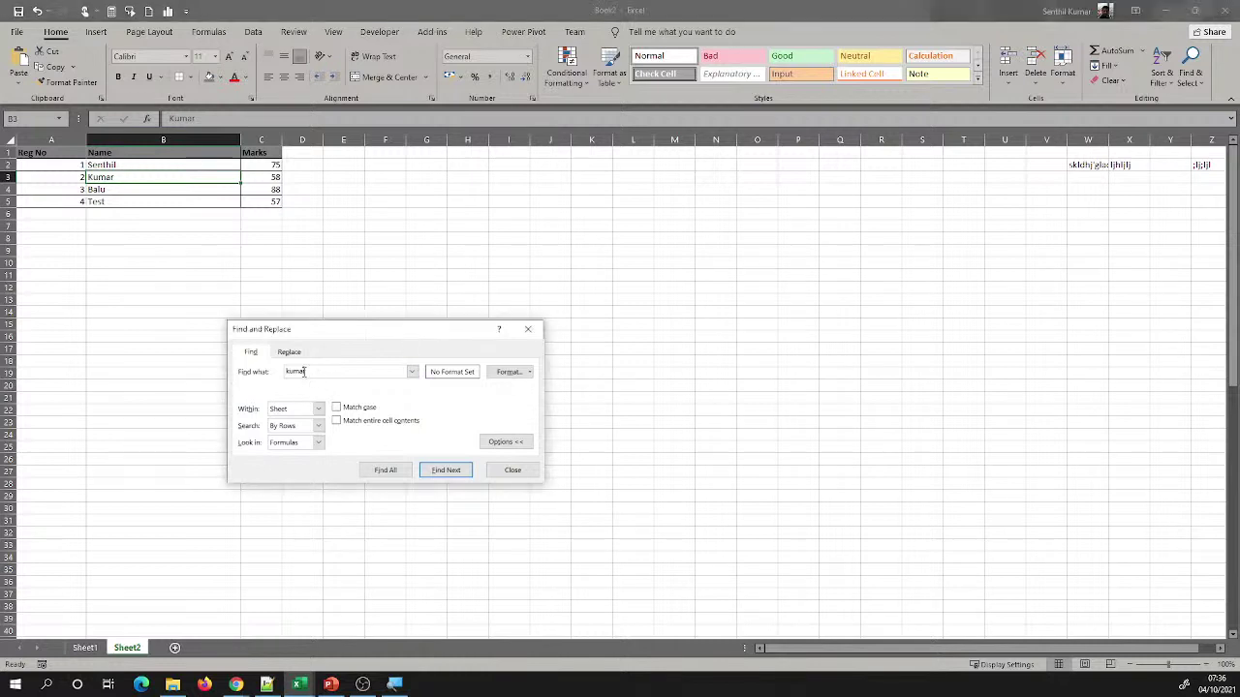
key("ctrl+v")
left_click_drag(297, 334, 319, 259)
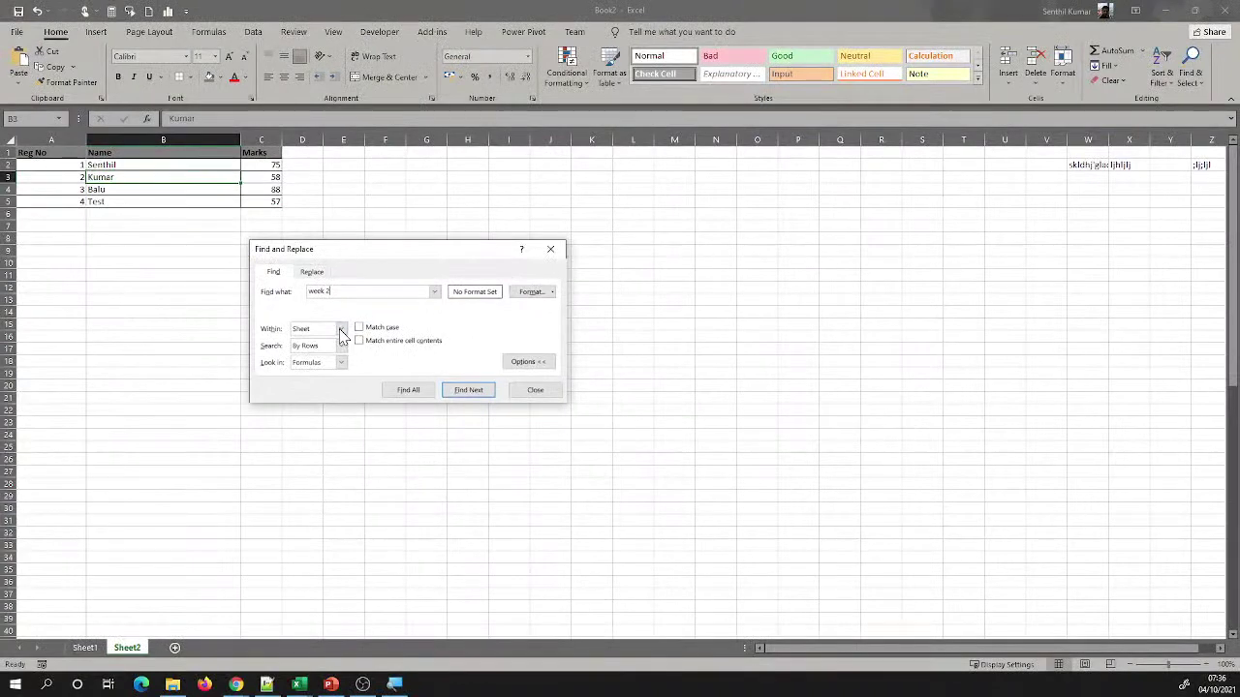
key("Escape")
left_click_drag(551, 329, 350, 277)
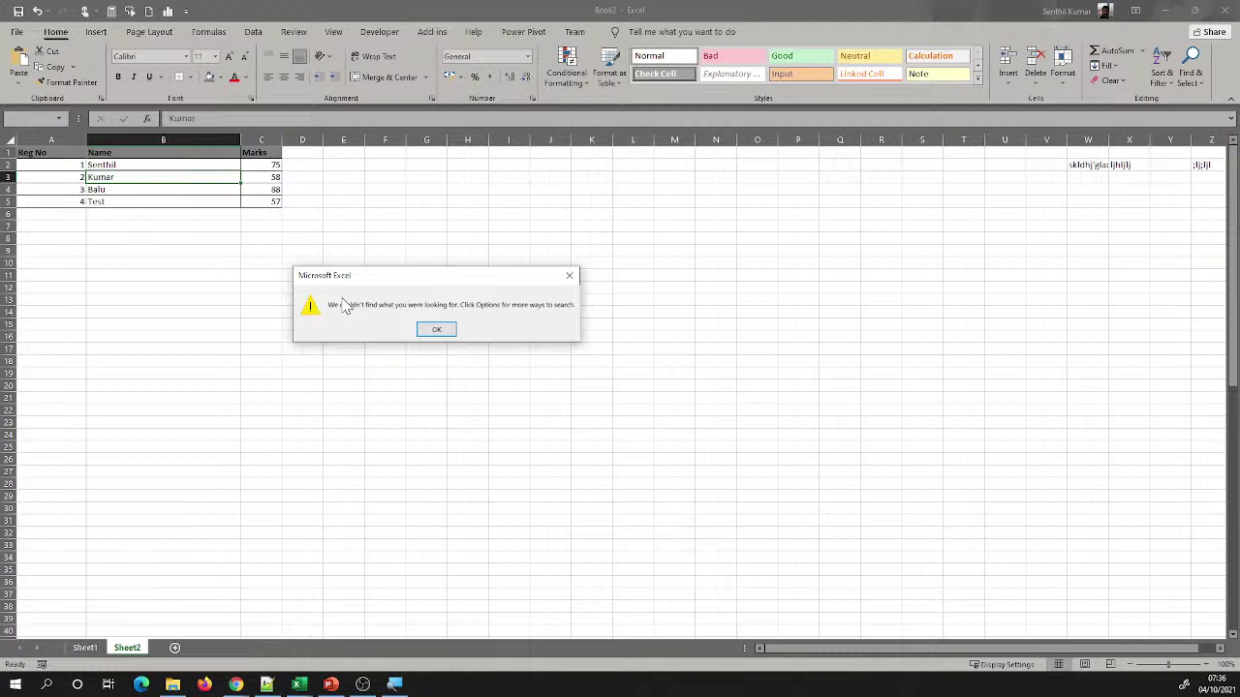
left_click(436, 329)
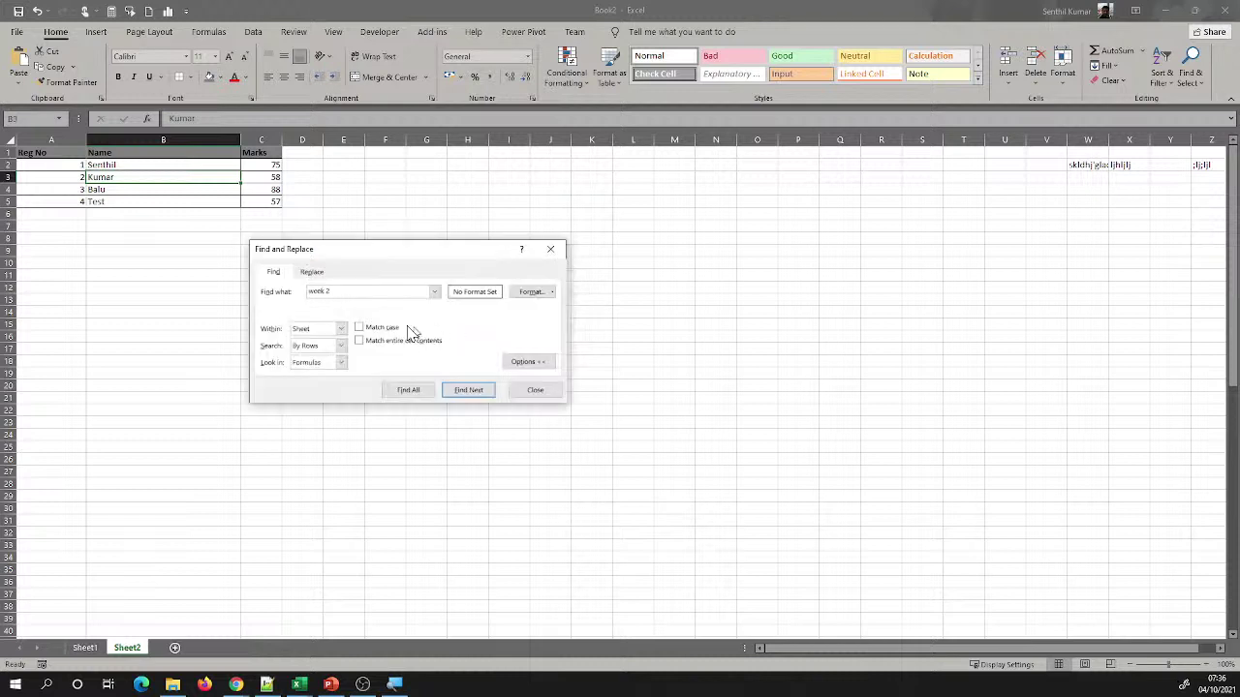
Widen the search scope to Workbook and find the next occurrence of "week 2"
left_click(341, 329)
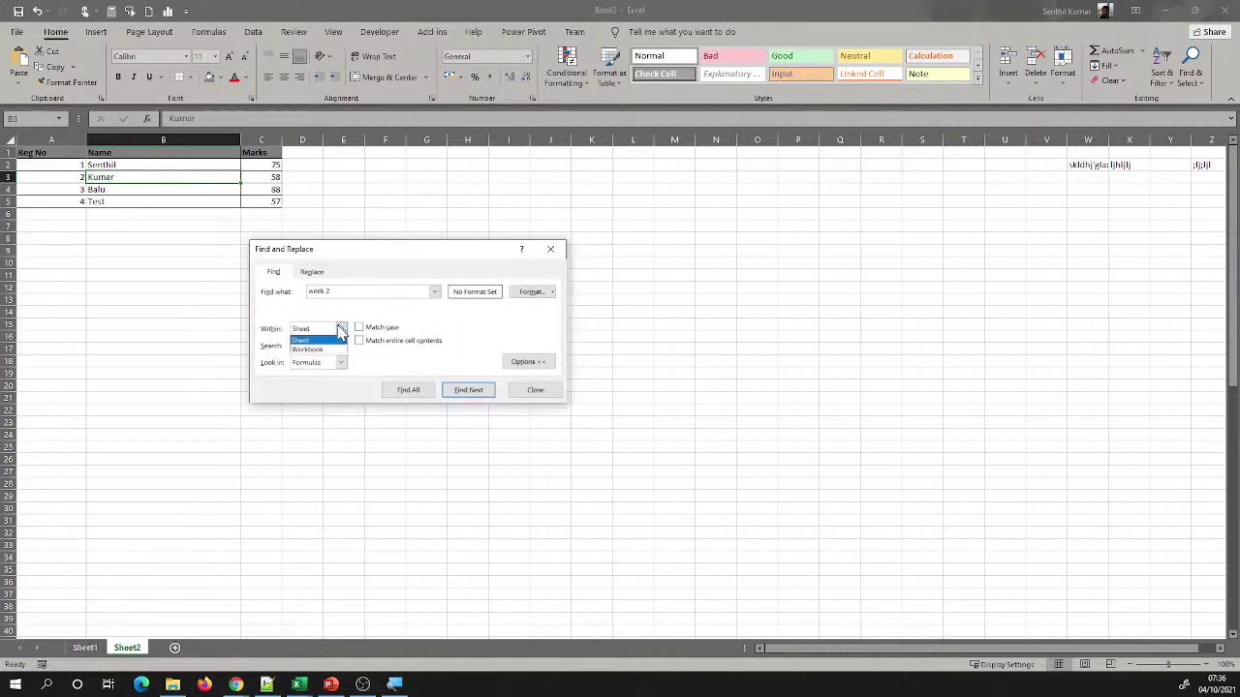
left_click(308, 348)
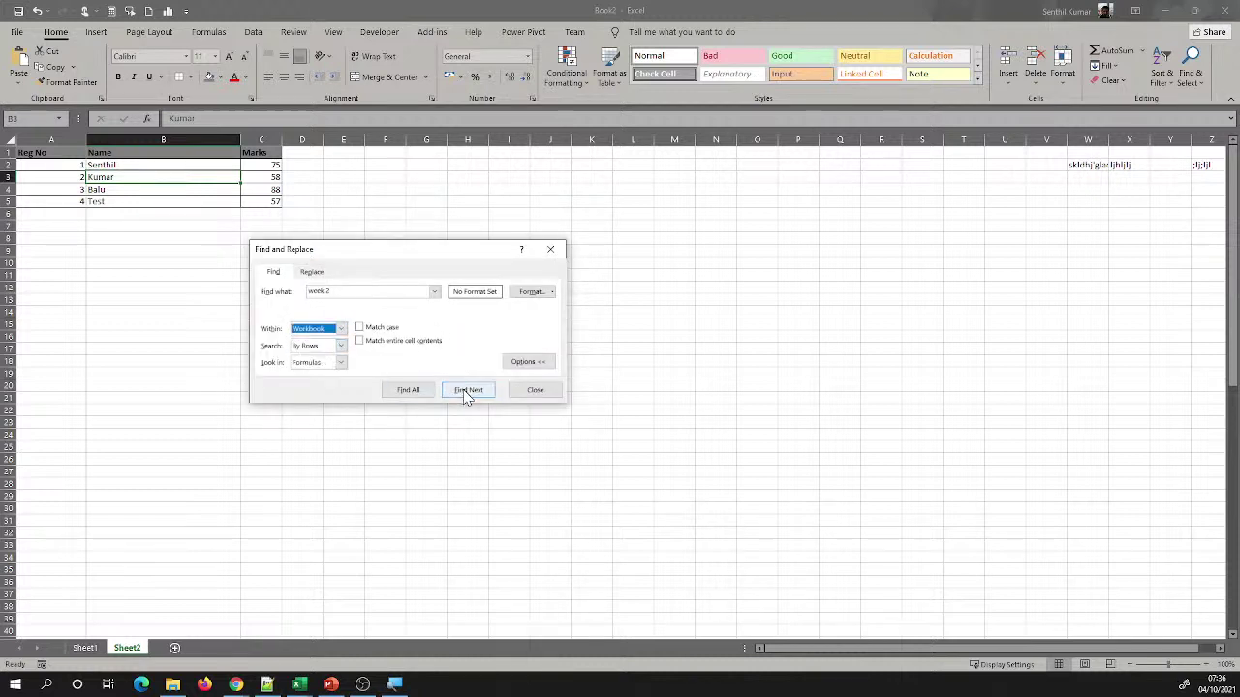
left_click(468, 392)
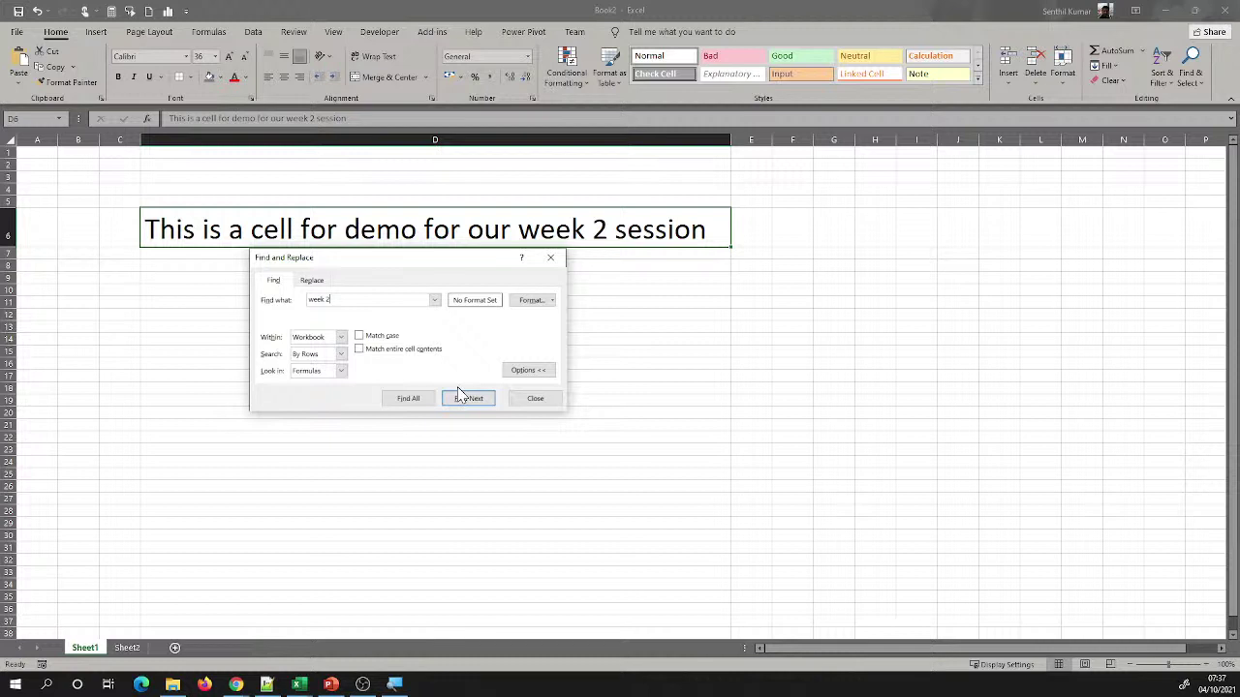
Examine the collapsed and expanded search options, including the search direction and Look in choices
left_click(519, 370)
left_click(520, 341)
left_click_drag(343, 268, 396, 289)
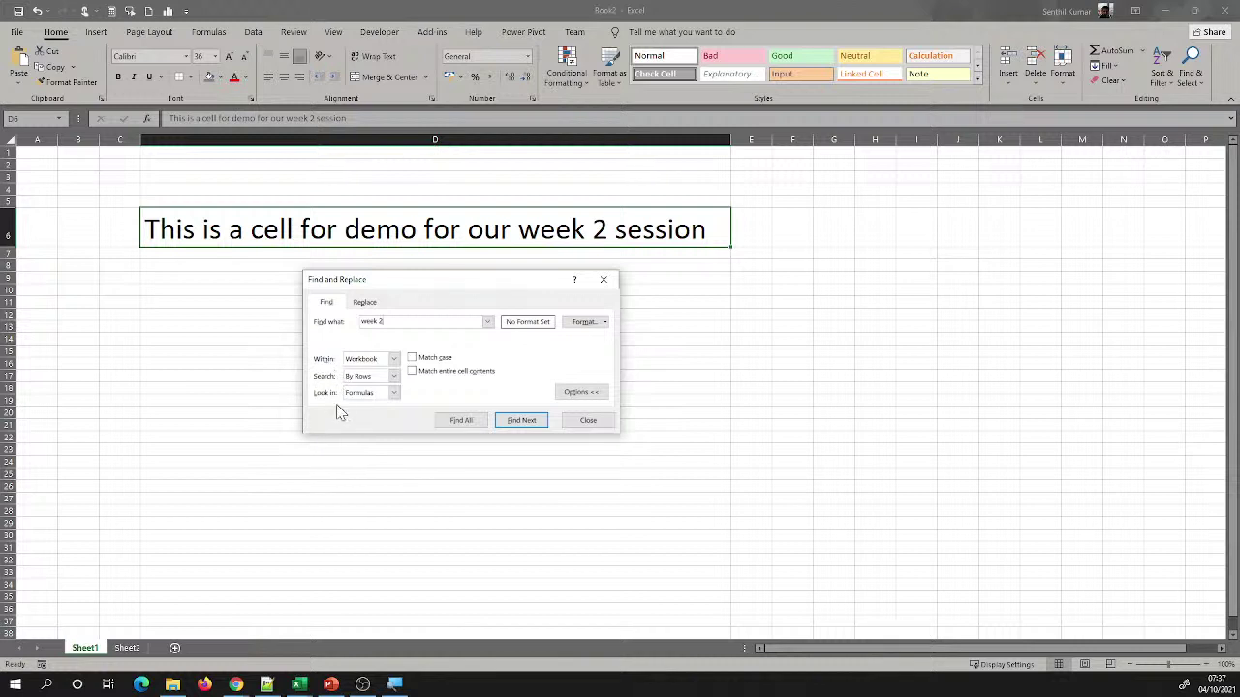
left_click_drag(612, 423, 602, 400)
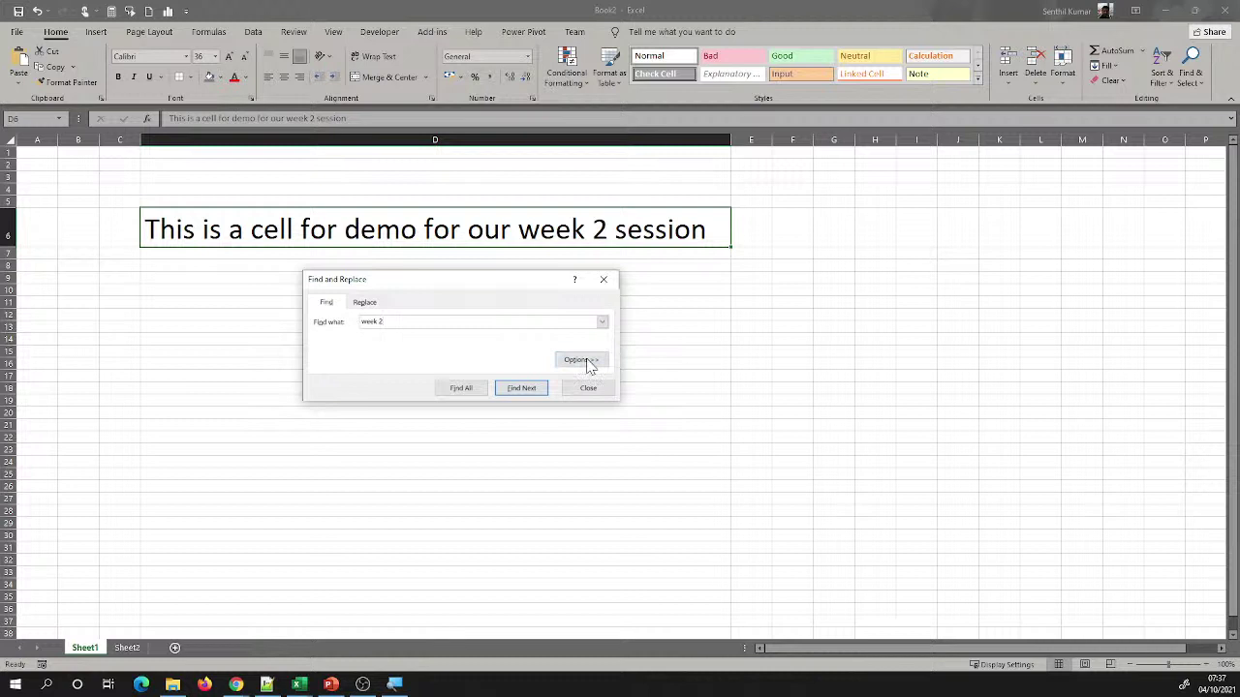
left_click(581, 360)
left_click(584, 389)
left_click(581, 360)
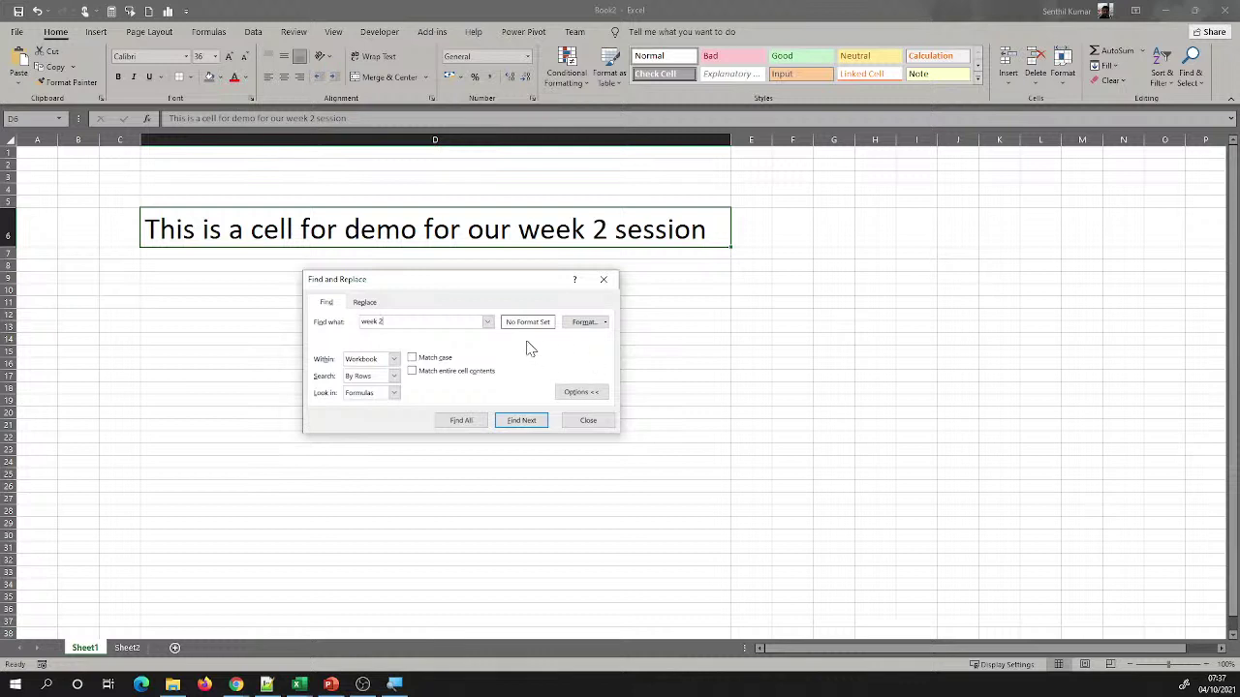
left_click(393, 376)
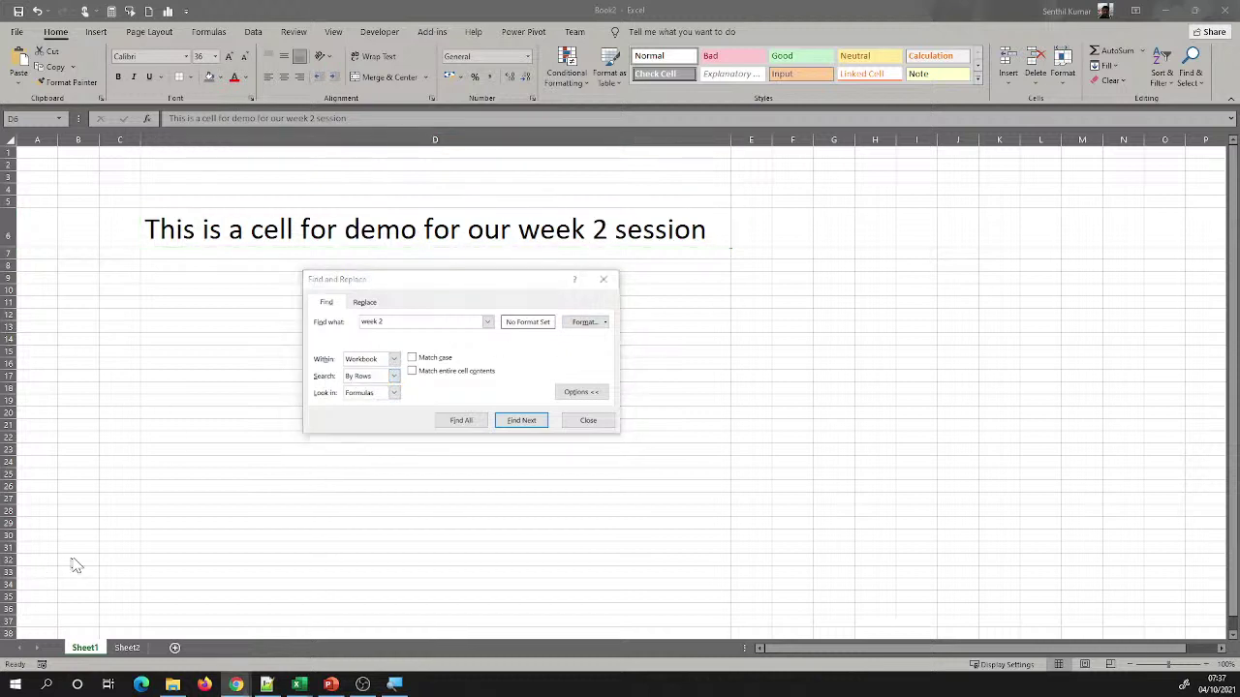
left_click(393, 393)
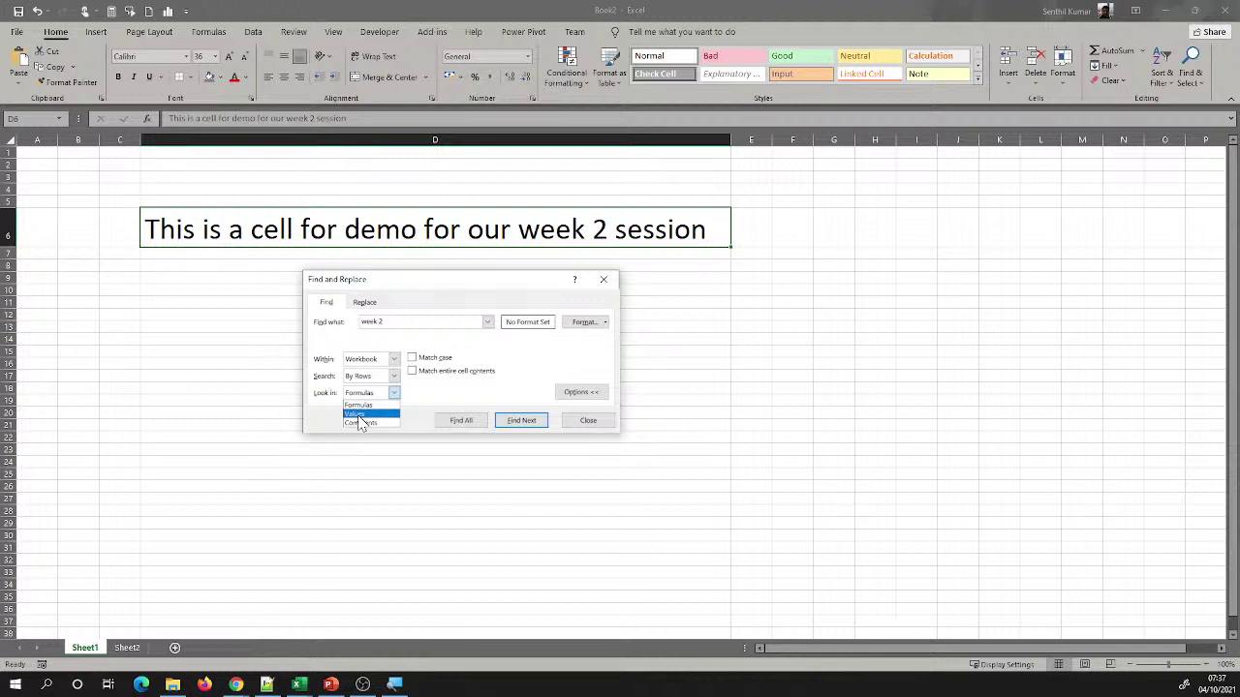
left_click(184, 348)
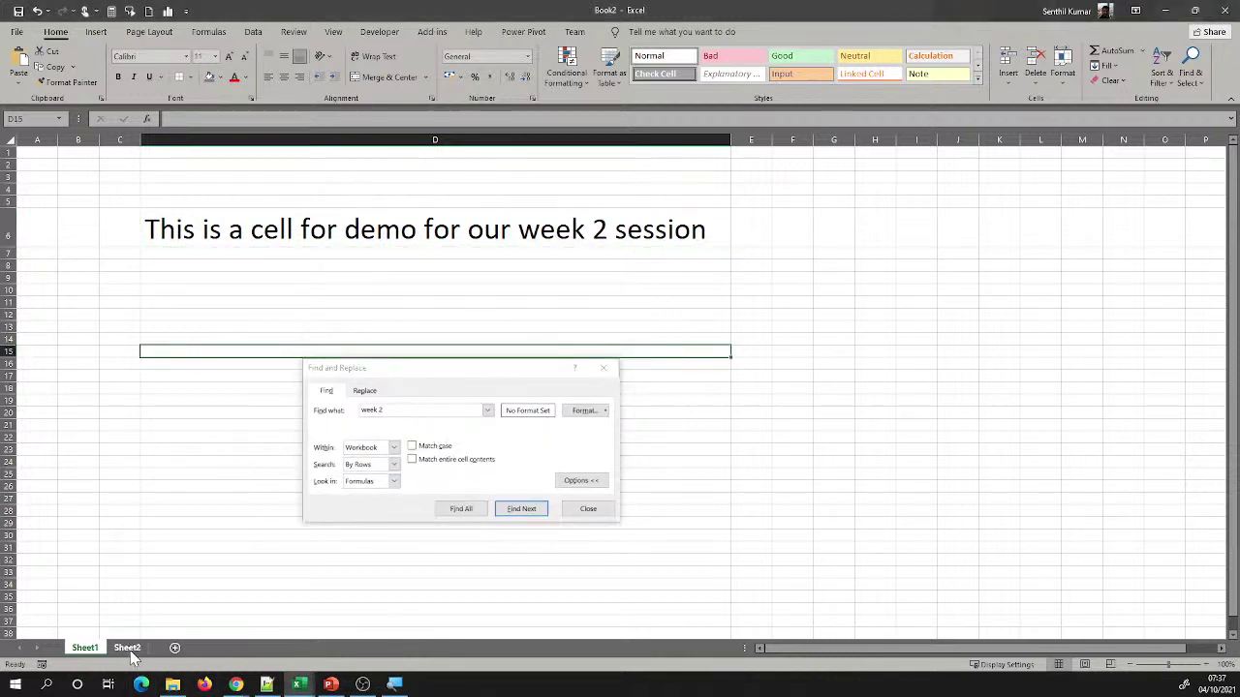
Insert a comment on cell B3 of Sheet2 reading "This is Nirmala Colege Session"
left_click(129, 649)
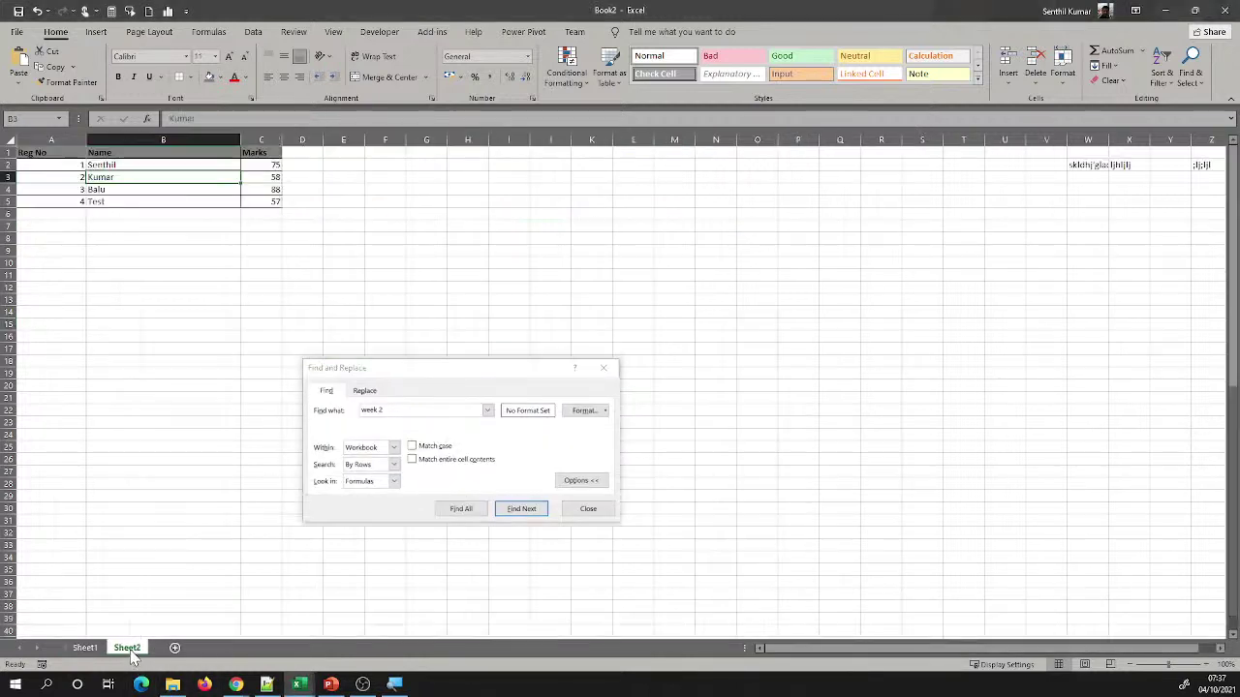
right_click(105, 178)
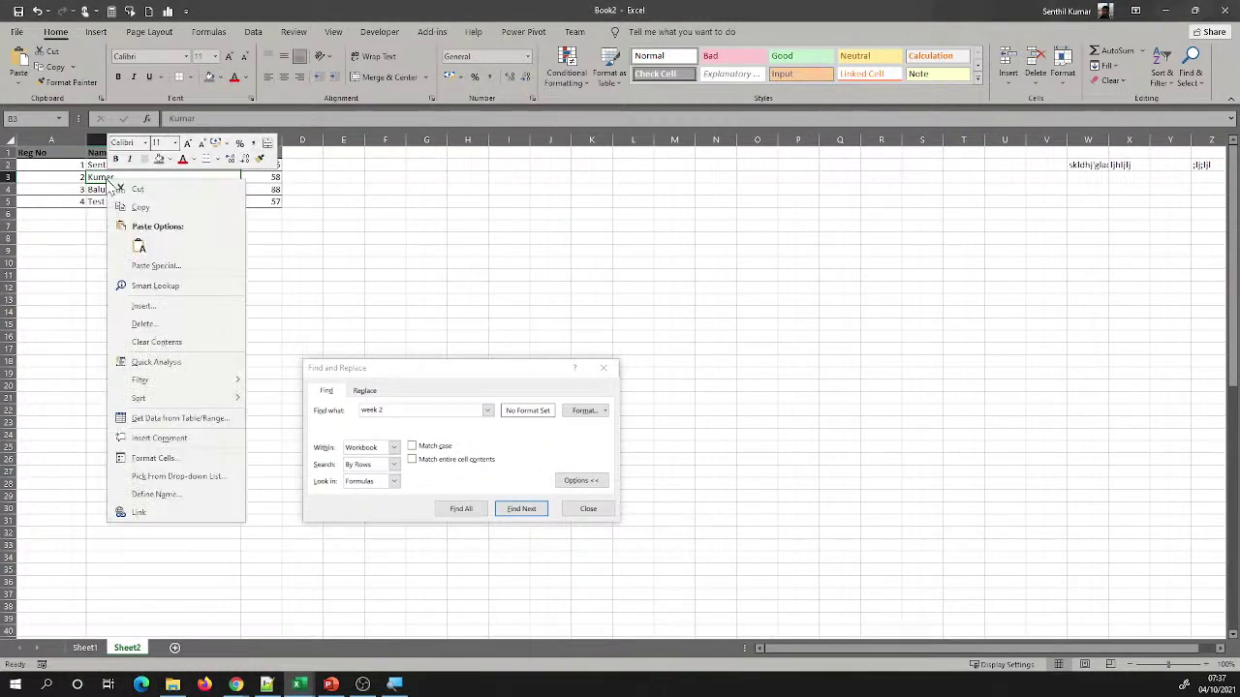
left_click(169, 432)
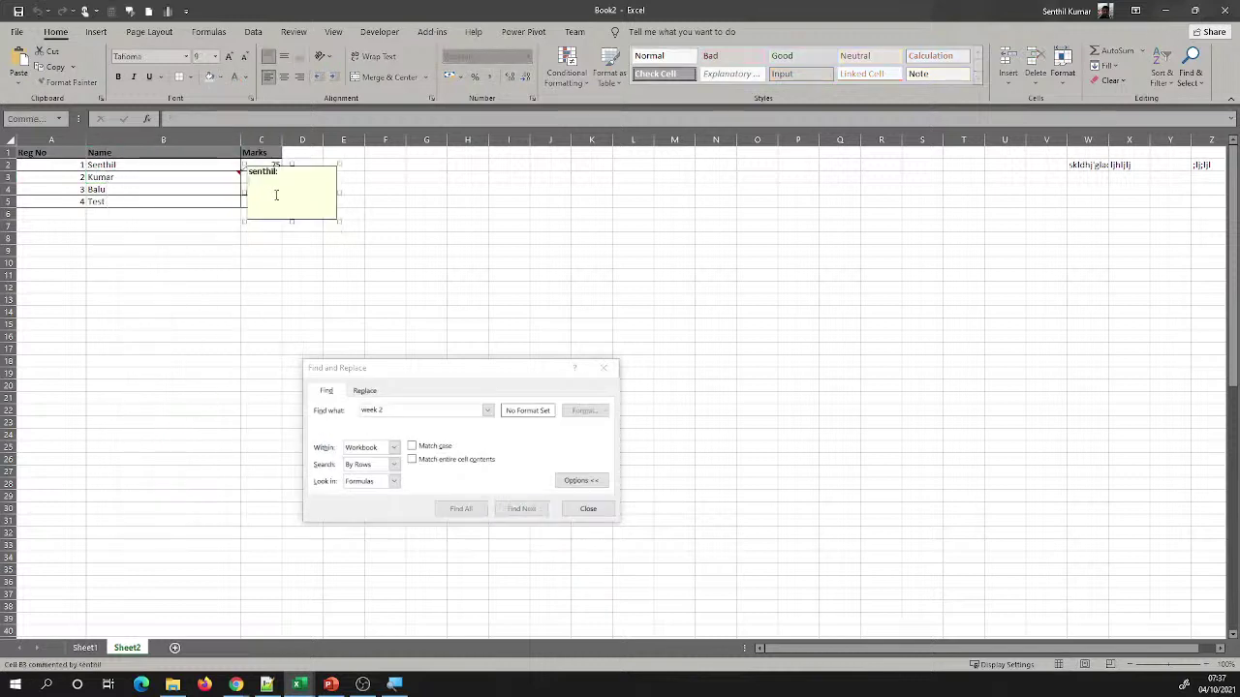
type("This is Normal")
key("BackSpace")
key("BackSpace")
key("BackSpace")
key("BackSpace")
key("BackSpace")
type("irmala Colege Session")
left_click_drag(390, 189, 402, 181)
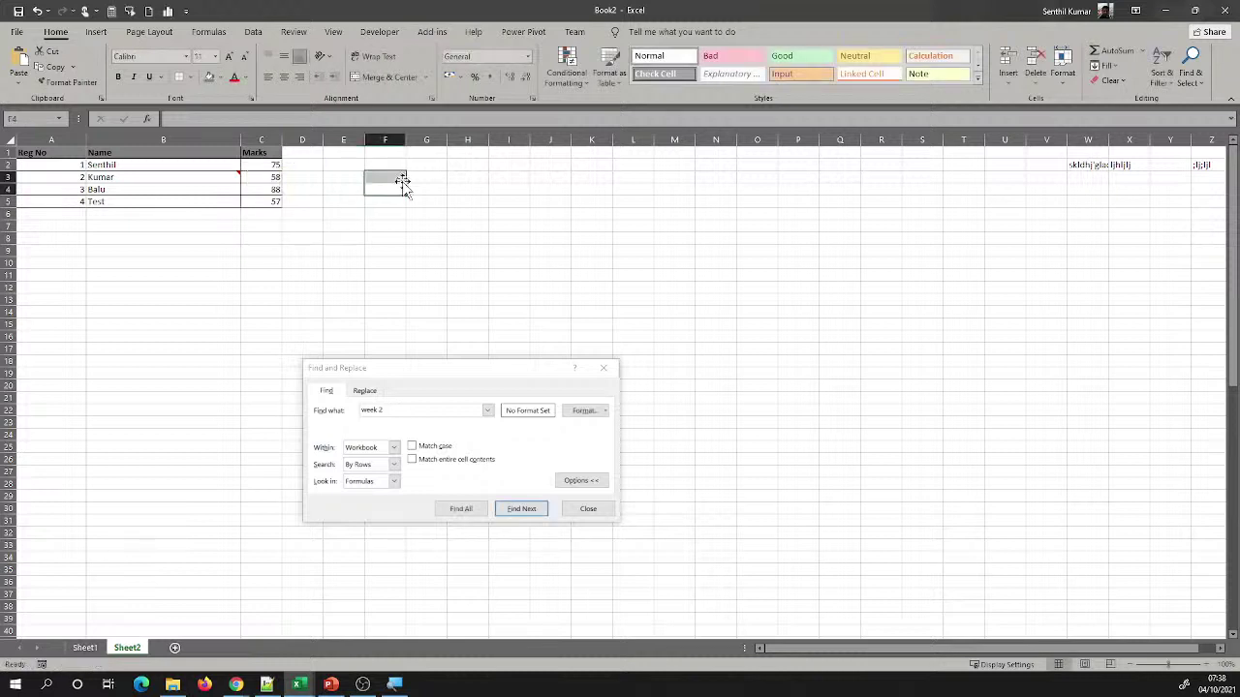
Search only the current sheet's formulas for "Nirmala" and dismiss the search message
left_click(399, 410)
type("Nirmala")
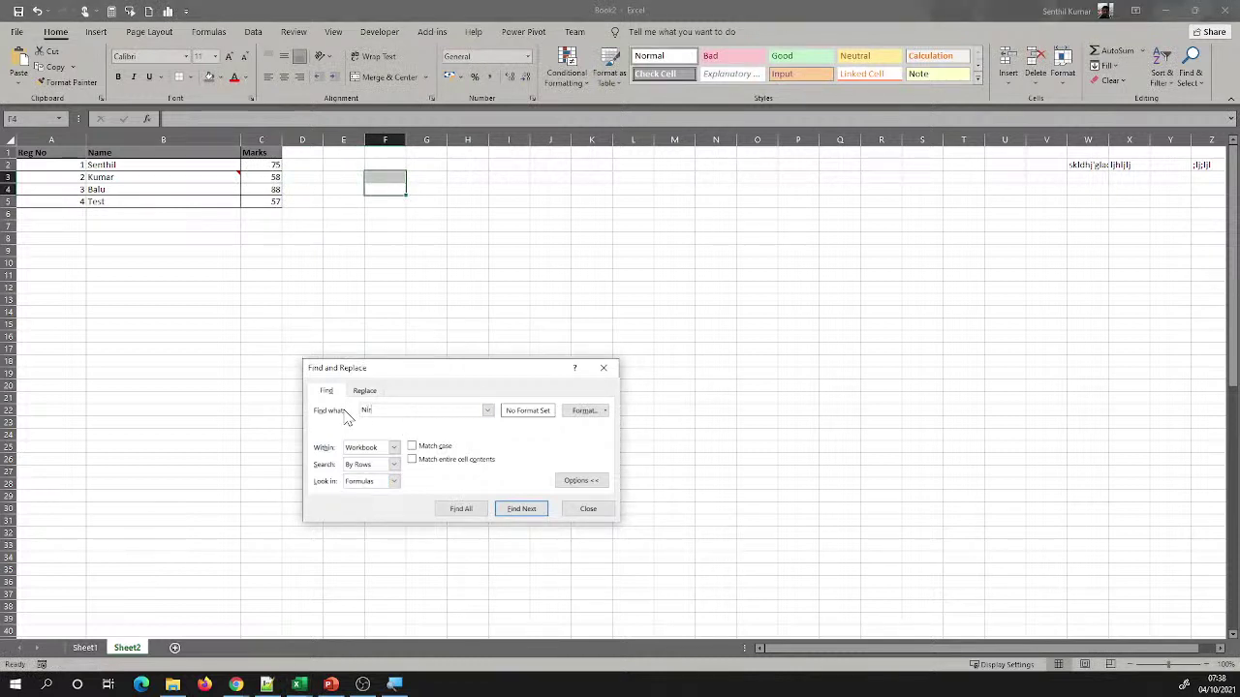
left_click(394, 447)
left_click(368, 460)
left_click(522, 509)
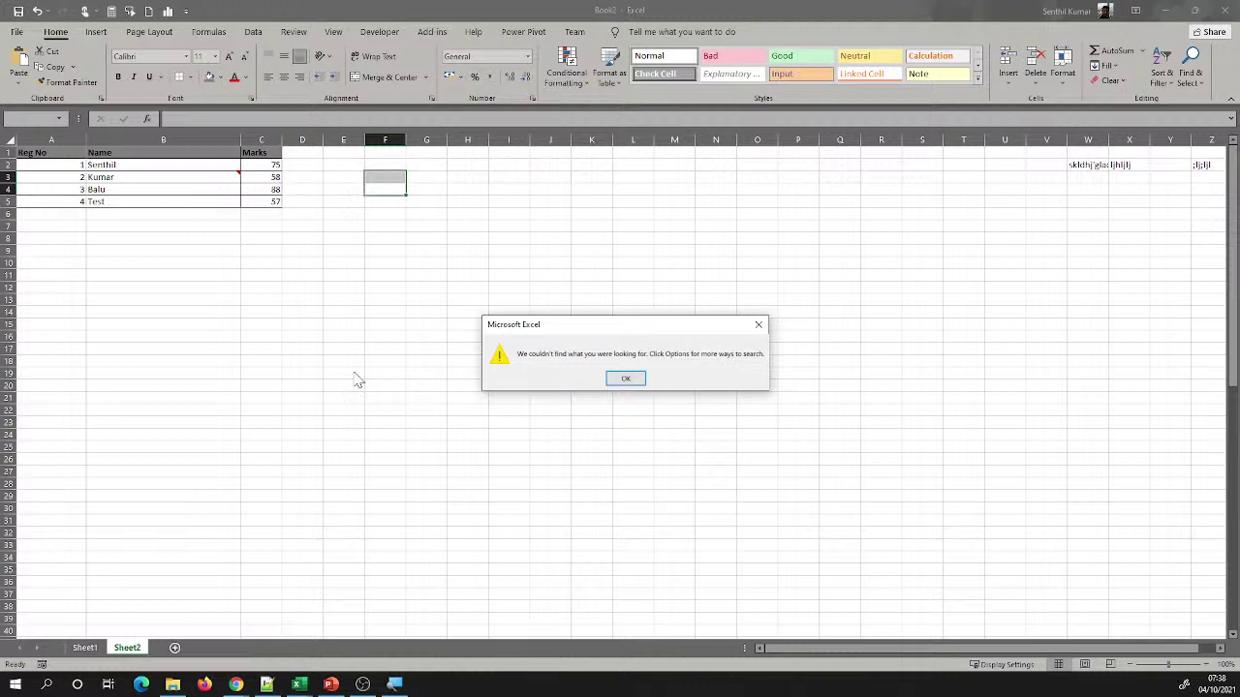
left_click(625, 379)
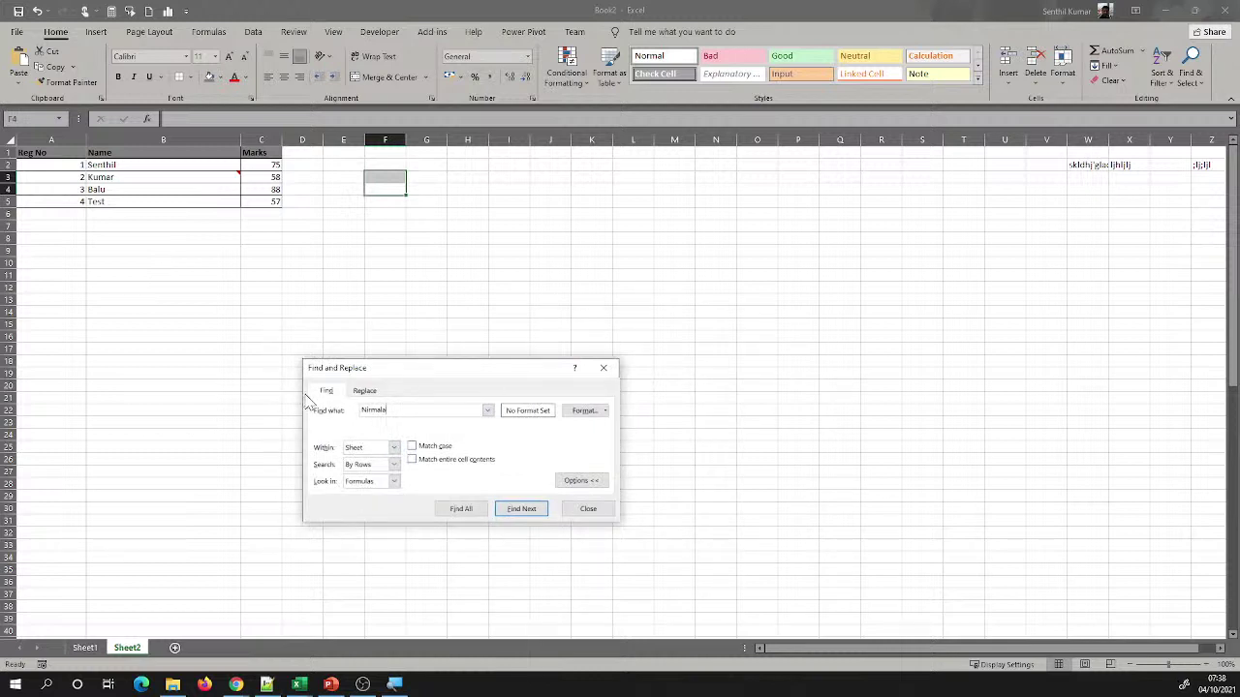
Set the search to look in Comments, find "Nirmala" within the sheet, and dismiss the message
left_click(394, 483)
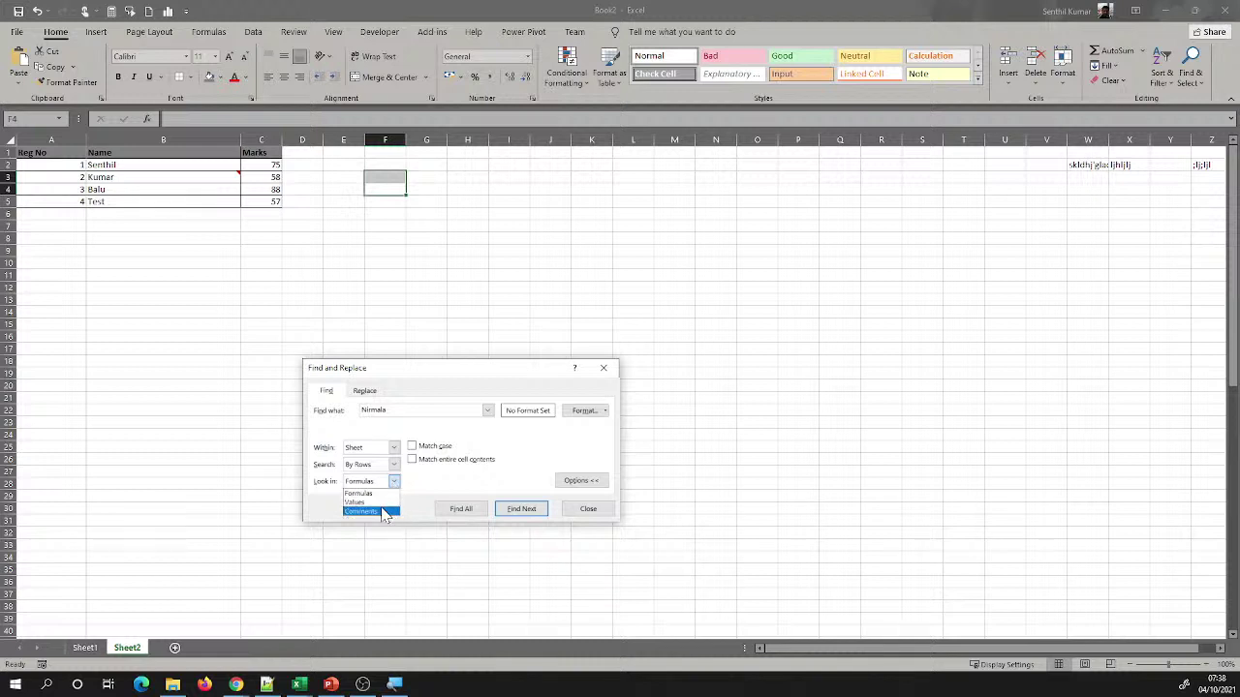
left_click(373, 510)
left_click(524, 511)
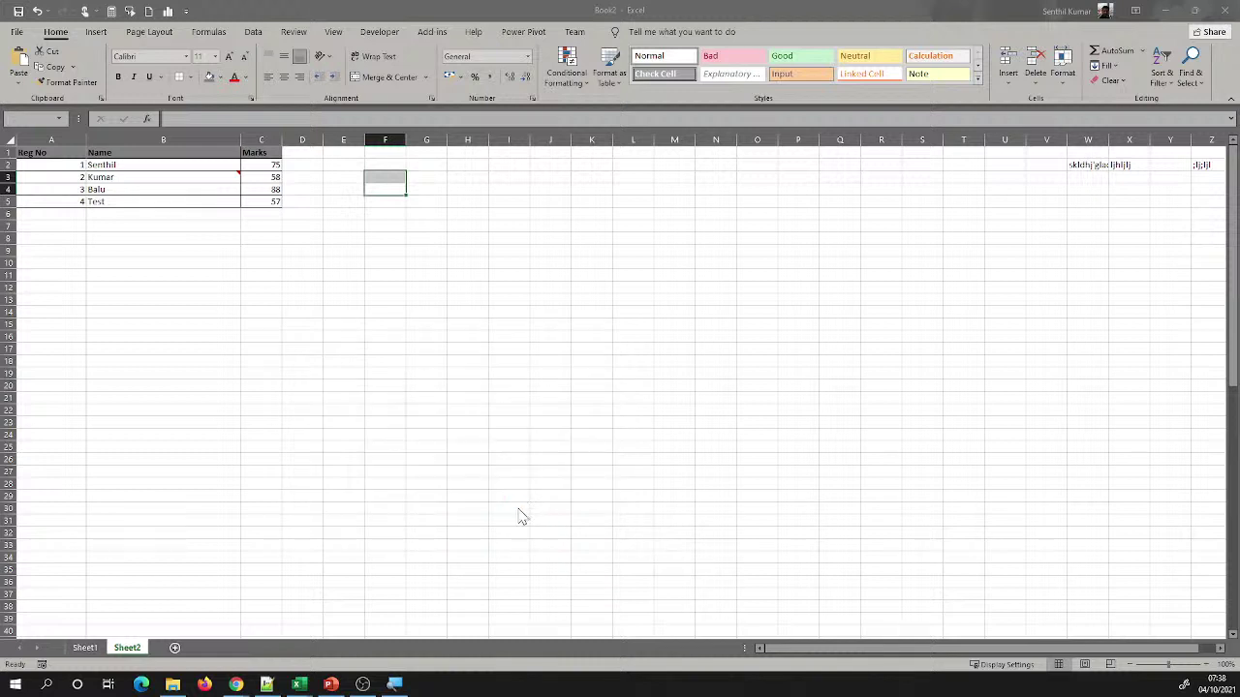
left_click(626, 380)
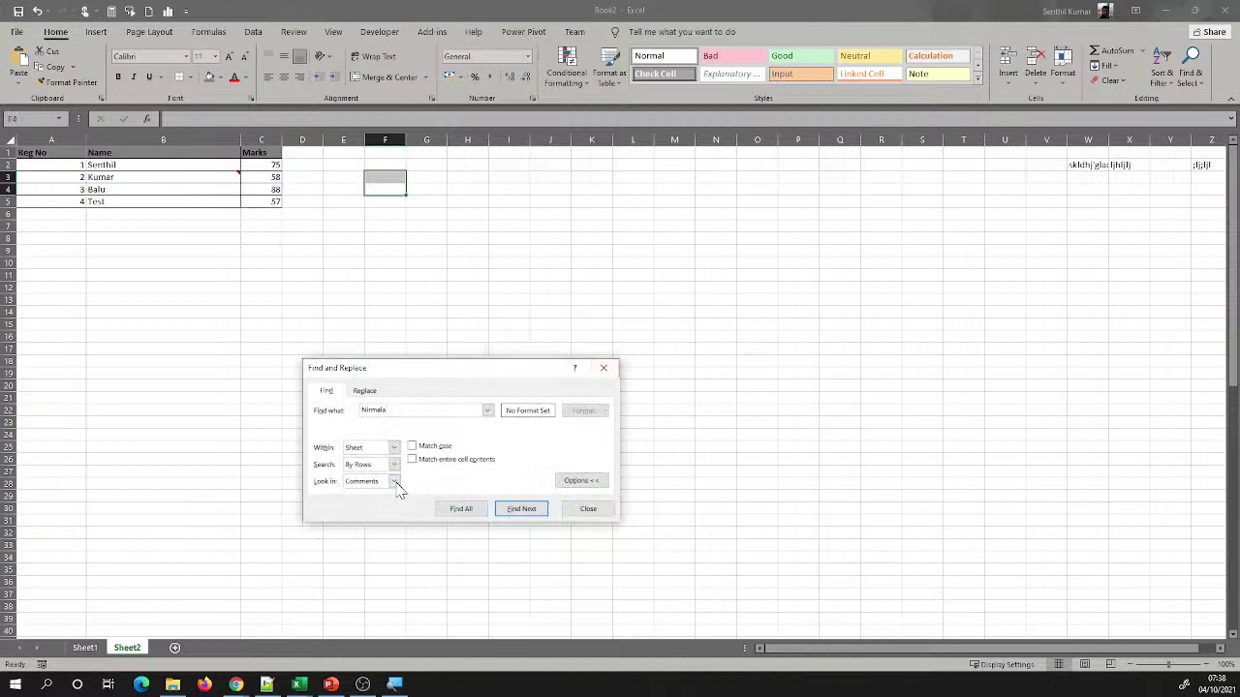
Widen the comment search to the whole workbook and find the next occurrence of "Nirmala"
left_click_drag(437, 374, 419, 296)
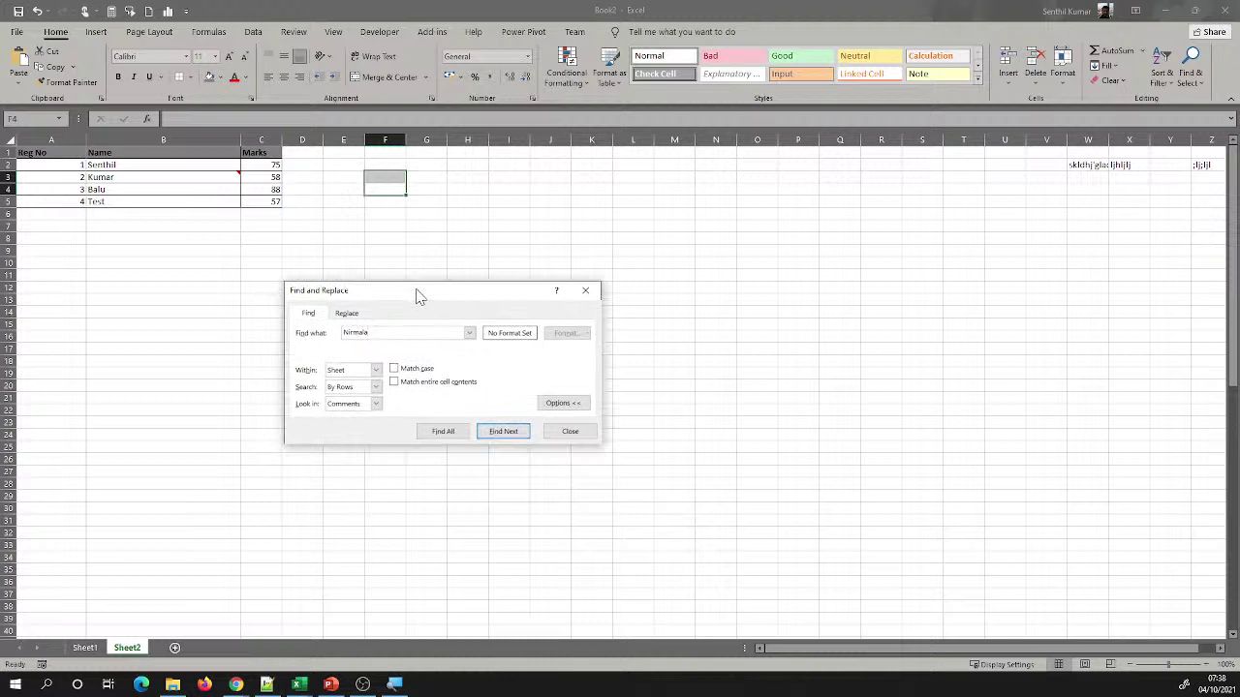
left_click(375, 370)
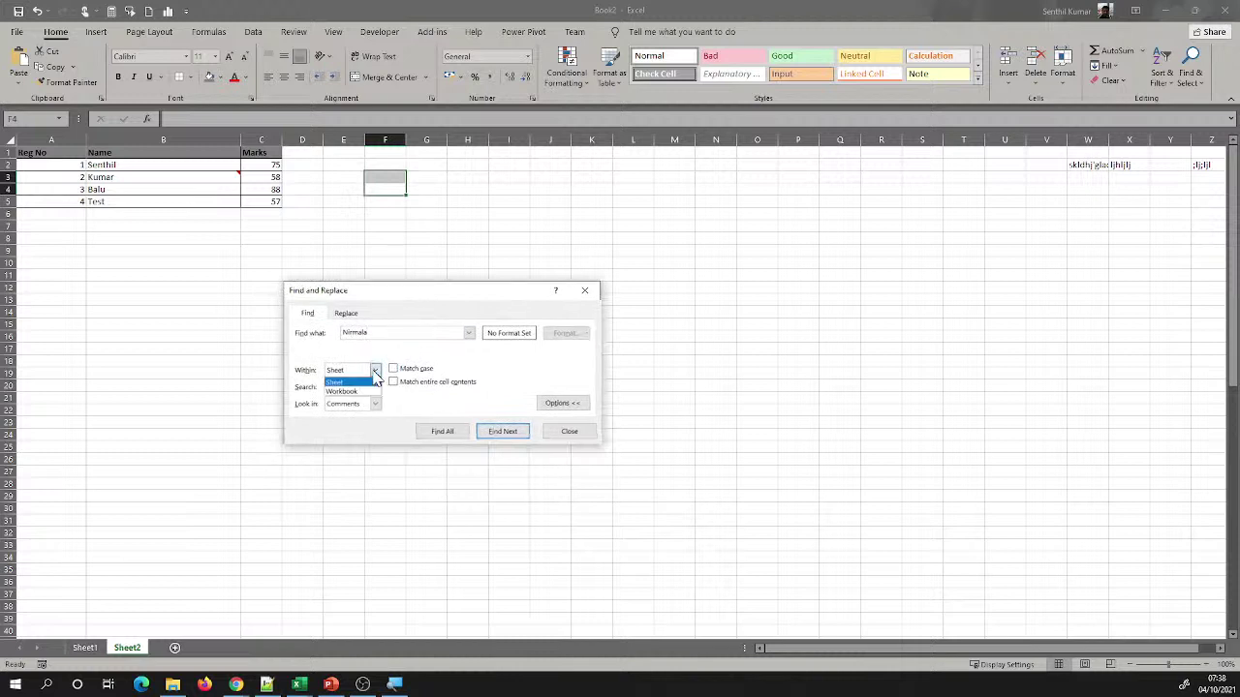
left_click(350, 392)
left_click(510, 436)
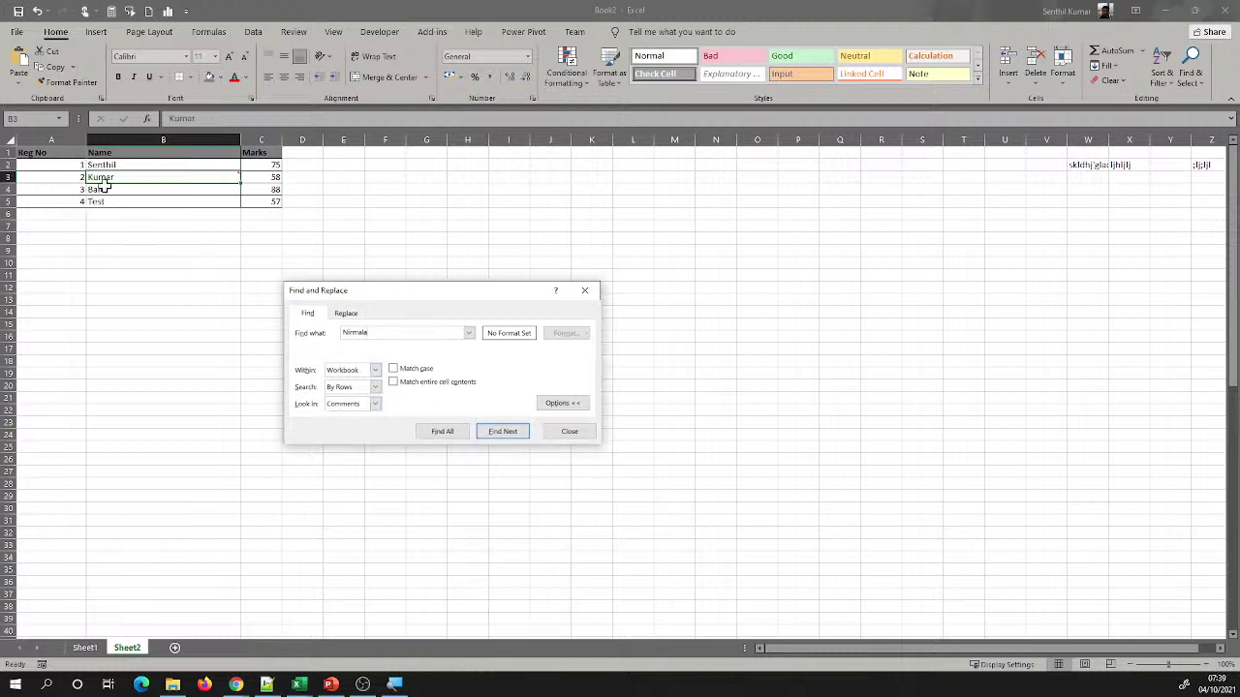
mouse_move(124, 177)
key("alt+Tab")
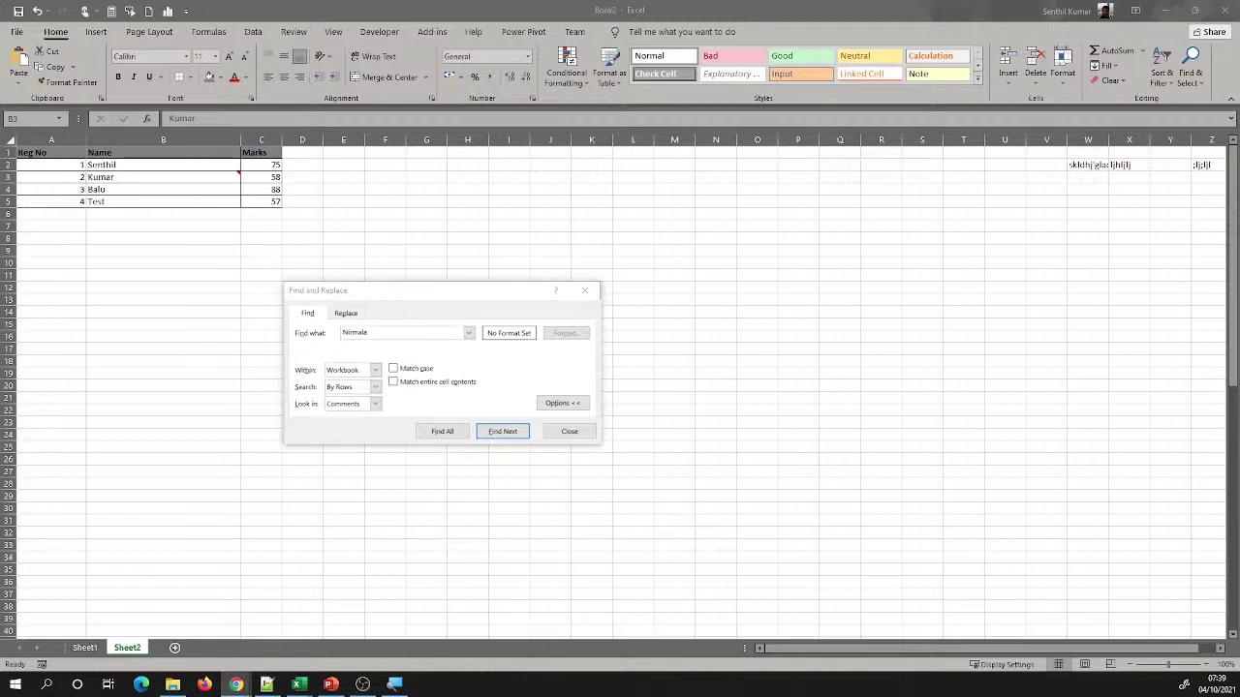
Set up a replacement of "Test" with "Office User", limited to the current sheet
left_click(336, 315)
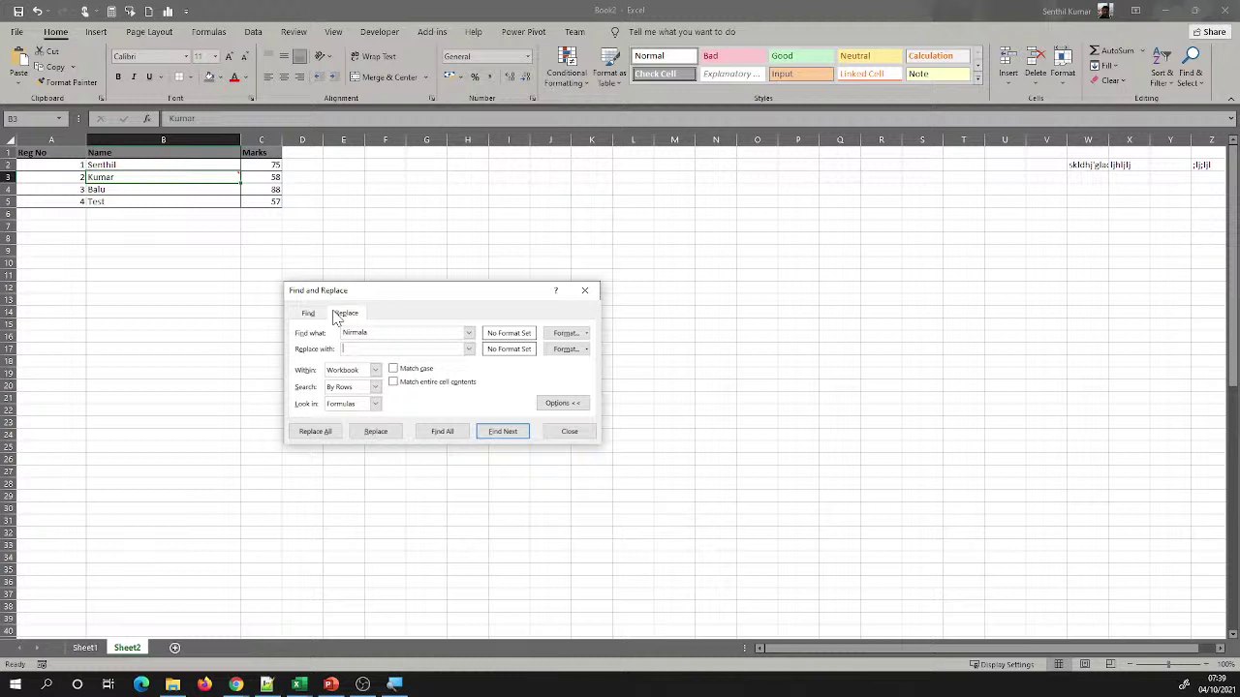
left_click(336, 319)
key("BackSpace")
type("Tes")
type("Office")
type(" User")
left_click(376, 371)
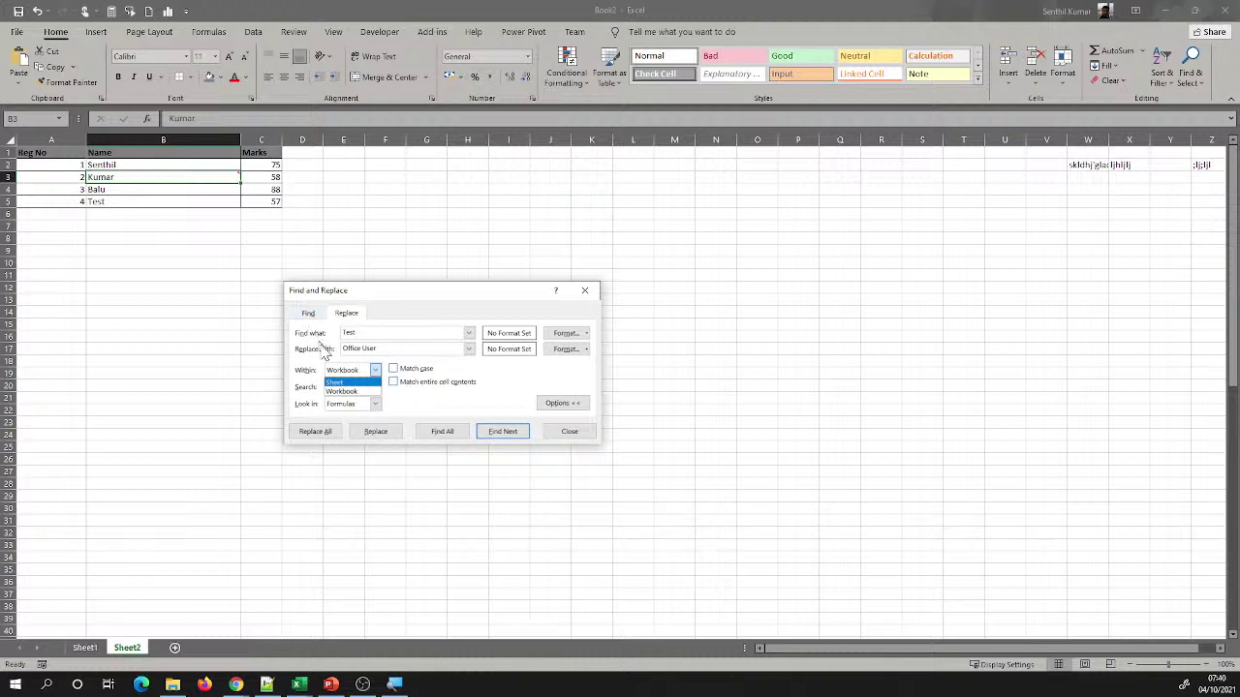
left_click(359, 382)
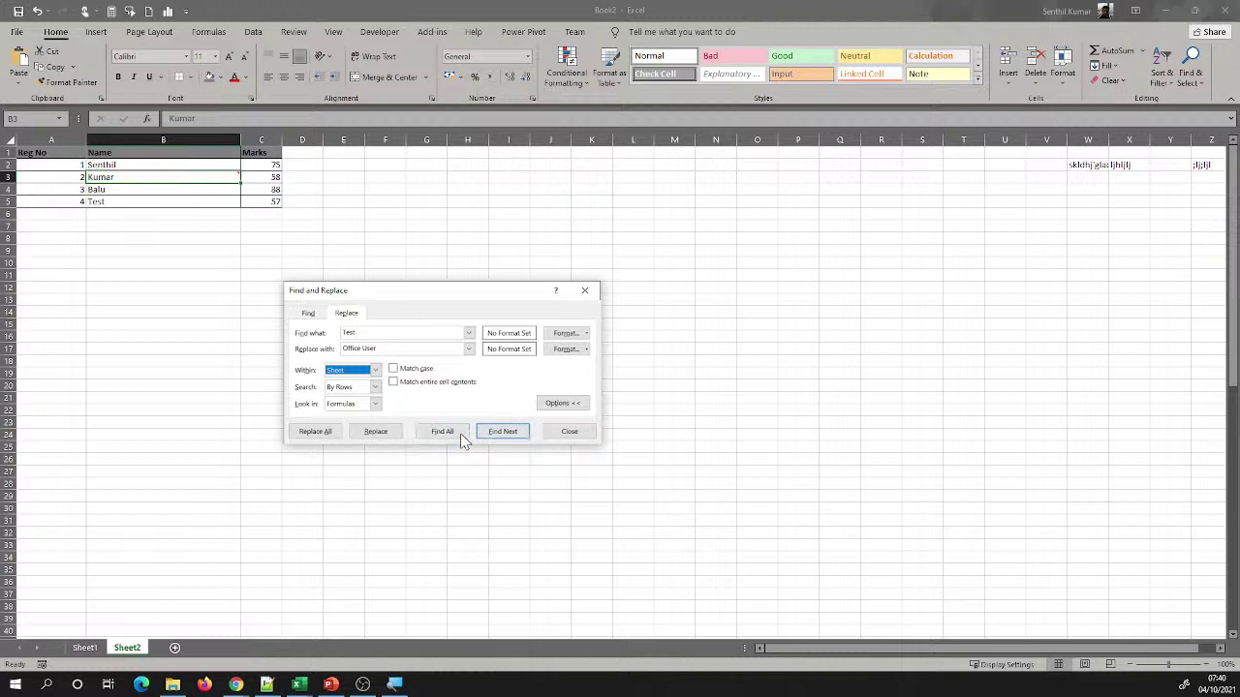
Find the next occurrence of "Test" on the sheet and list all of its occurrences
left_click(499, 434)
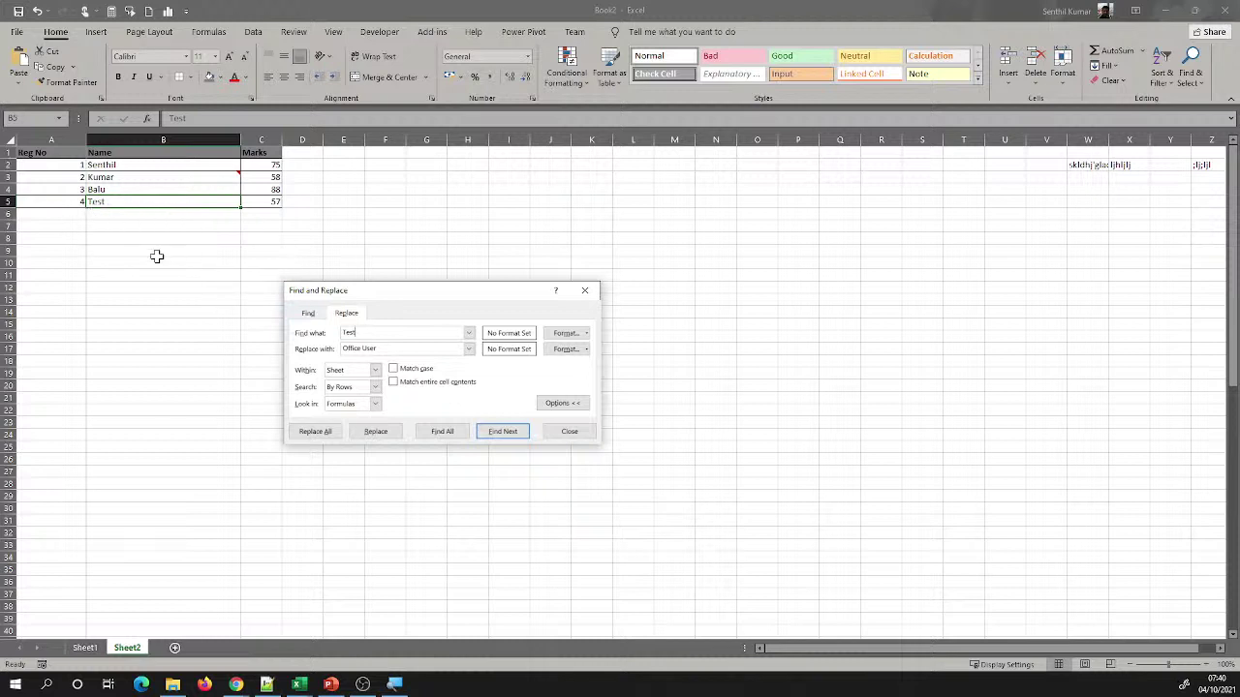
left_click(367, 334)
left_click(445, 434)
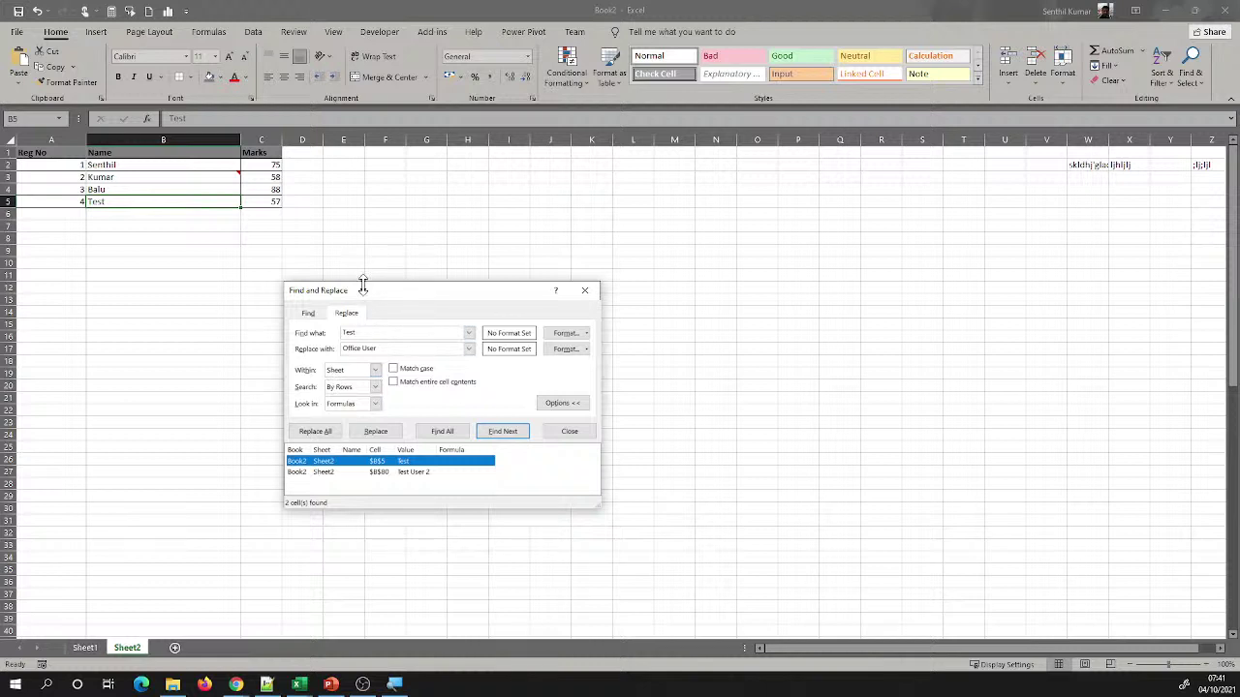
Replace all occurrences of "Test" on the sheet with "Office User" and dismiss the completion message
left_click(315, 431)
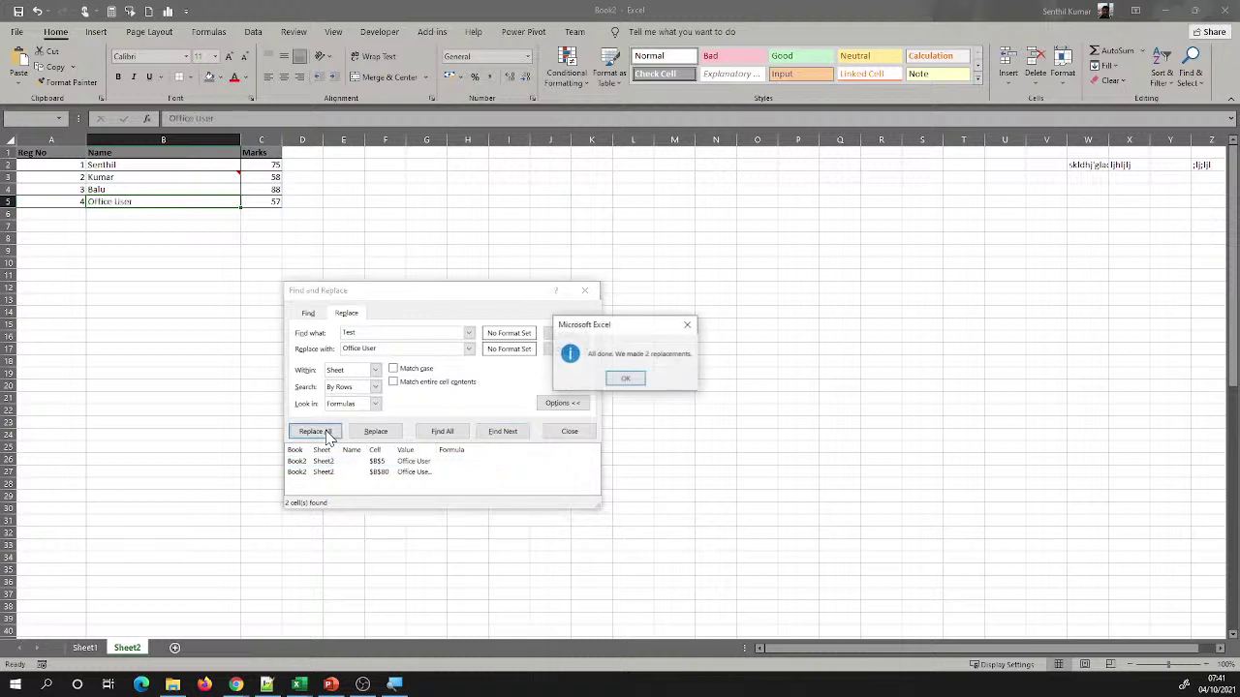
left_click_drag(620, 324, 400, 349)
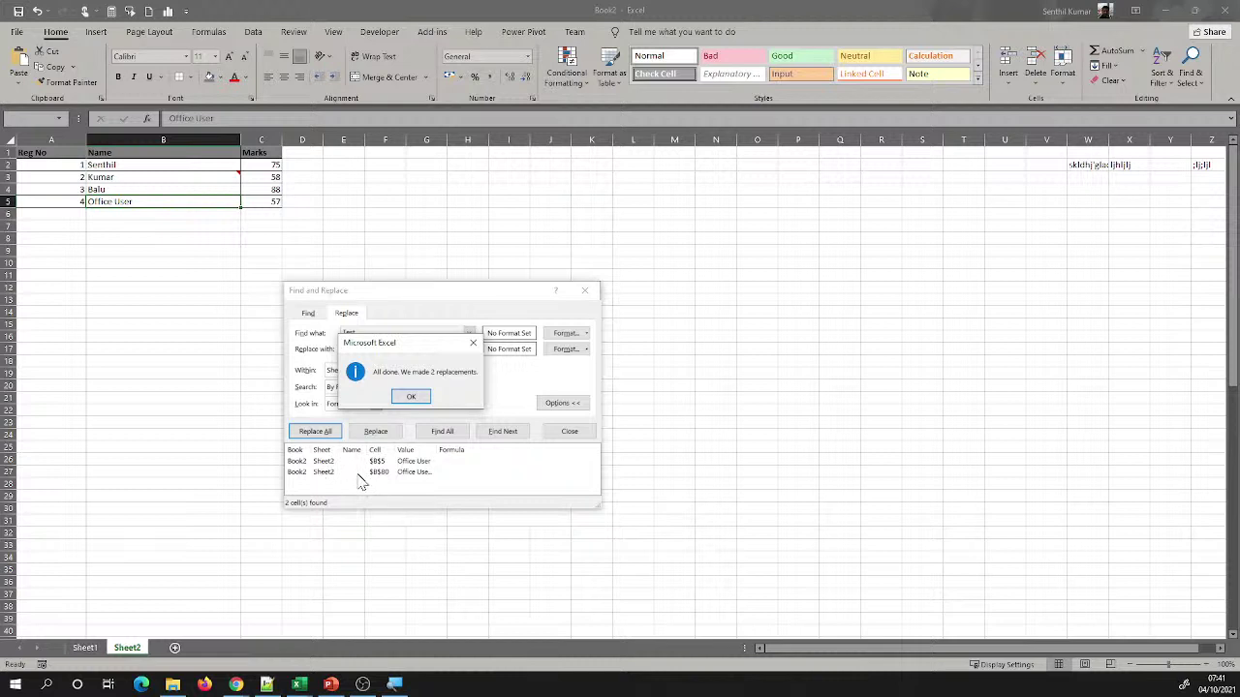
left_click_drag(391, 347, 245, 409)
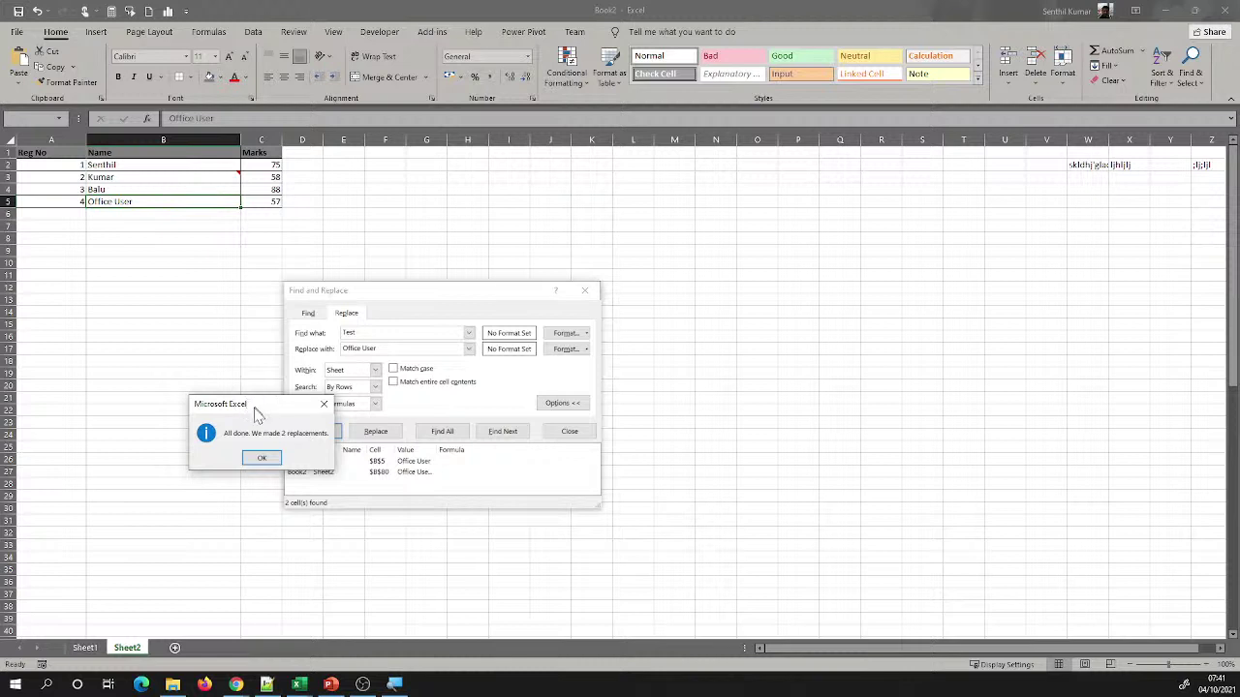
left_click_drag(253, 411, 289, 371)
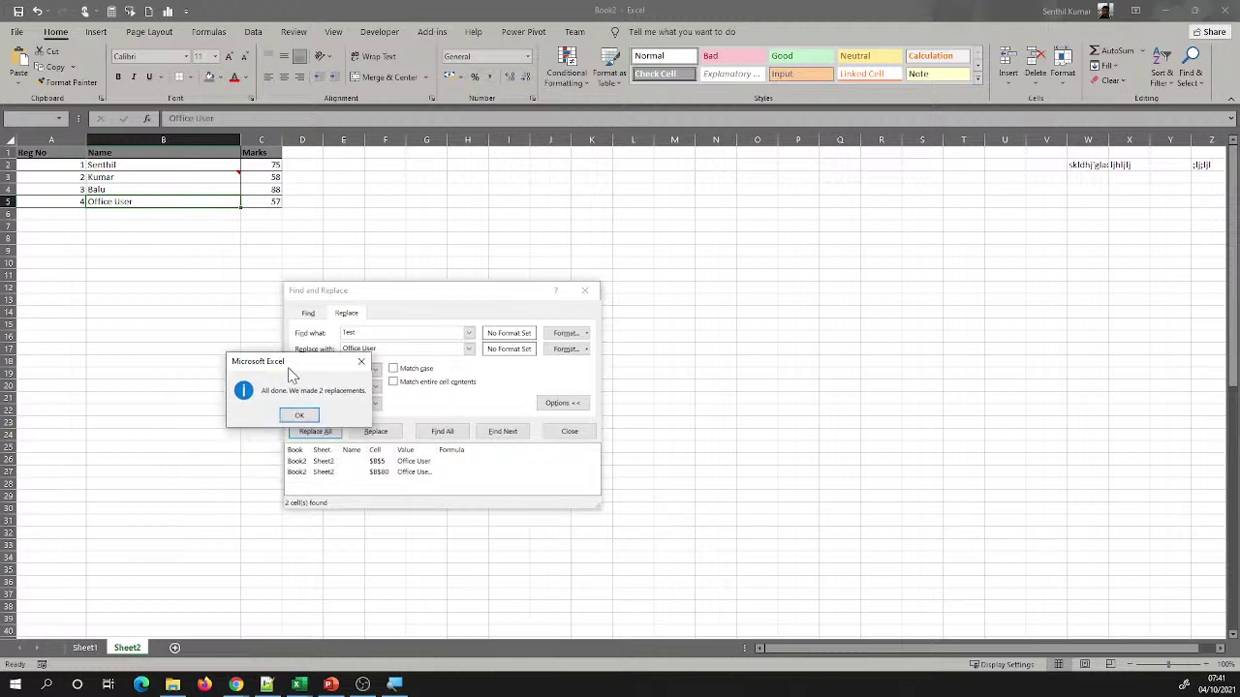
left_click(303, 415)
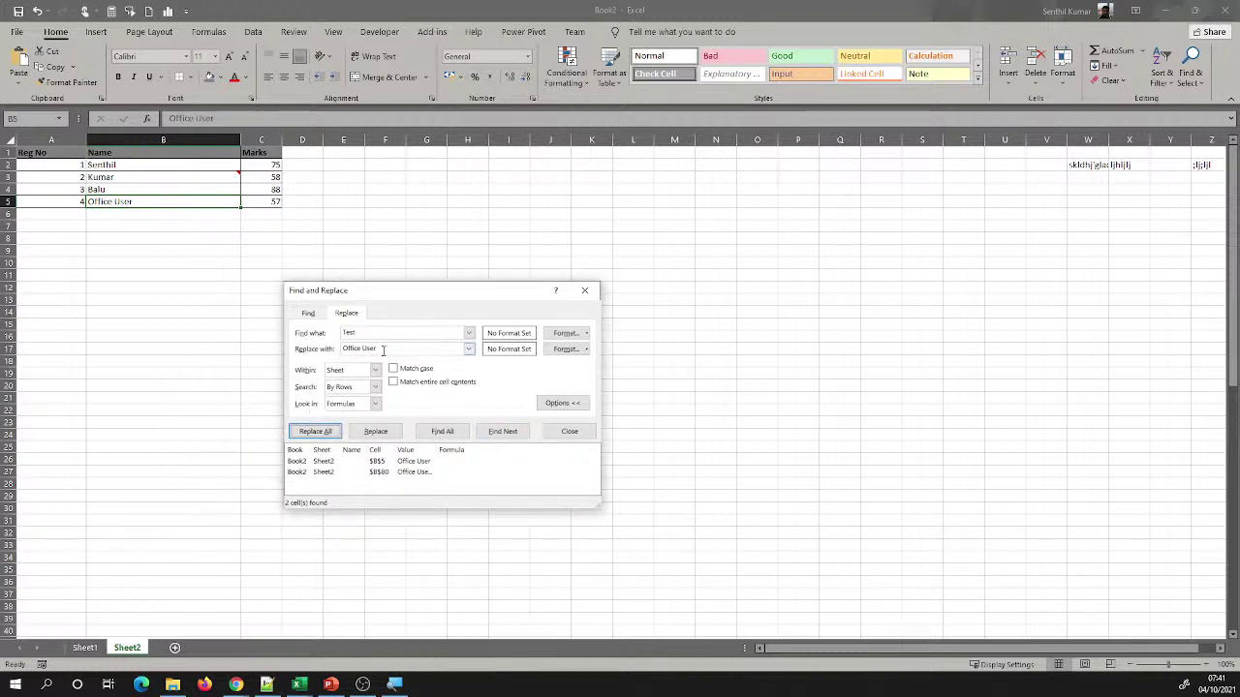
Search the sheet for any remaining occurrences of "Test" and dismiss the message
double_click(346, 332)
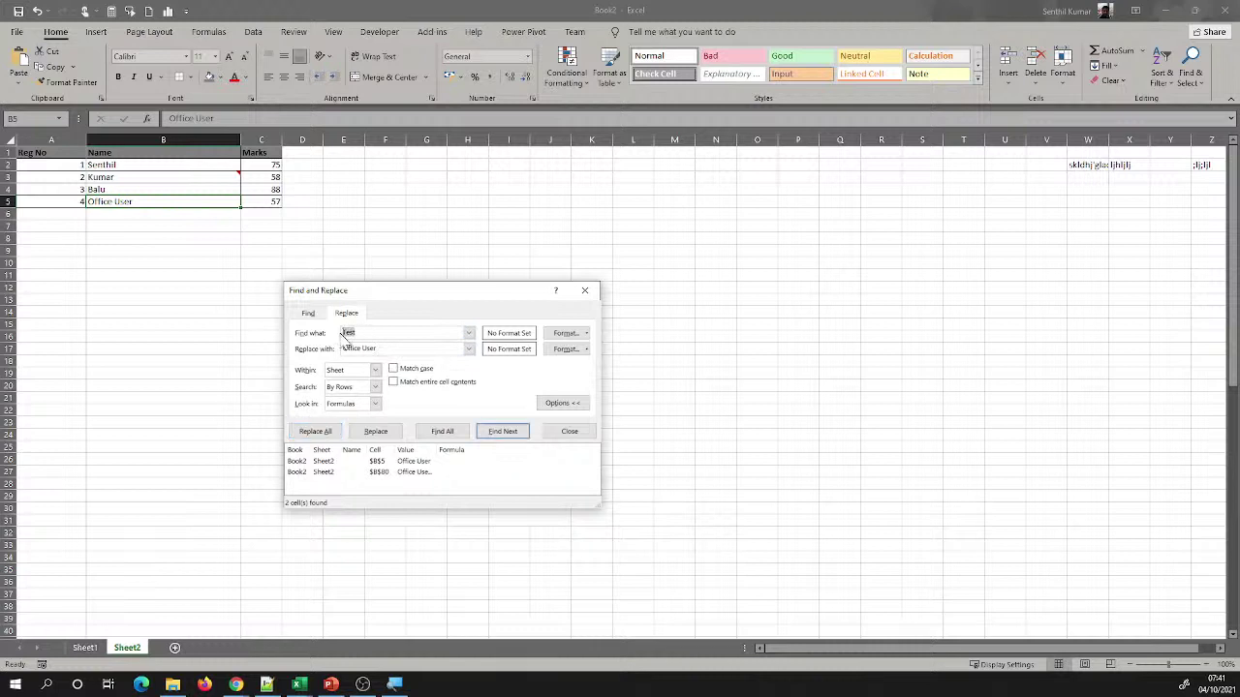
left_click(458, 431)
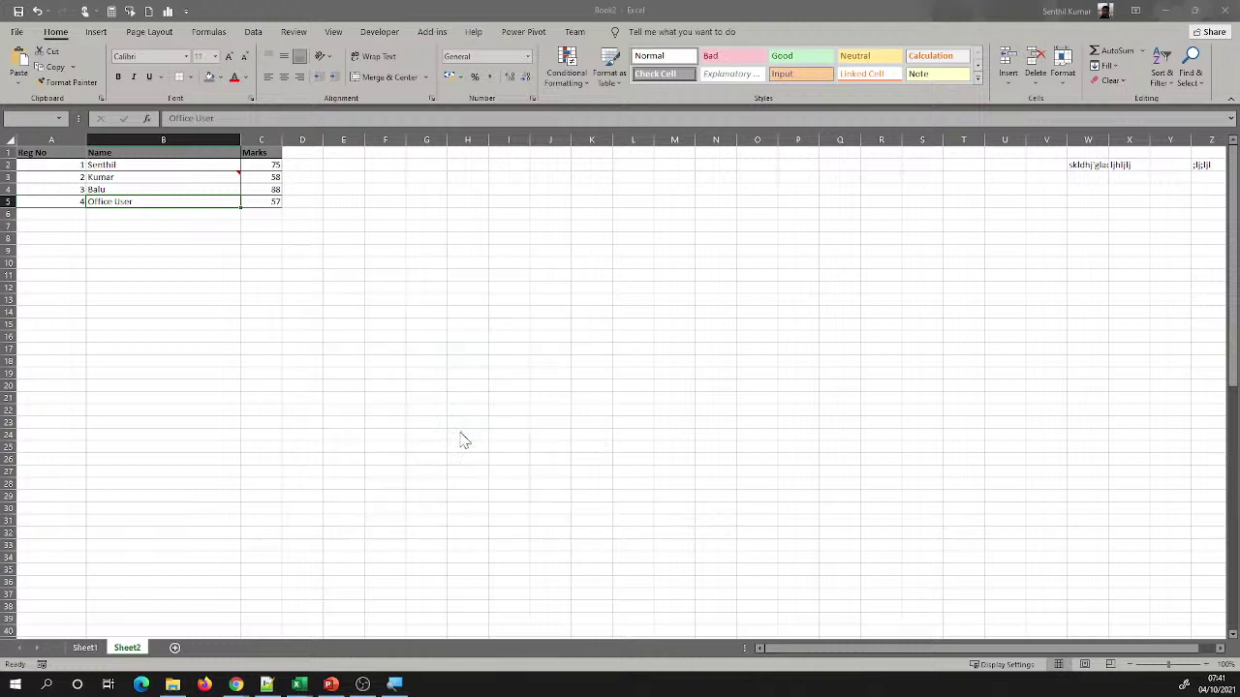
left_click(624, 379)
Copy the replacement text "Office User" into the search term and list all its occurrences on the sheet
key("alt+e")
key("ctrl+c")
key("alt+n")
key("ctrl+v")
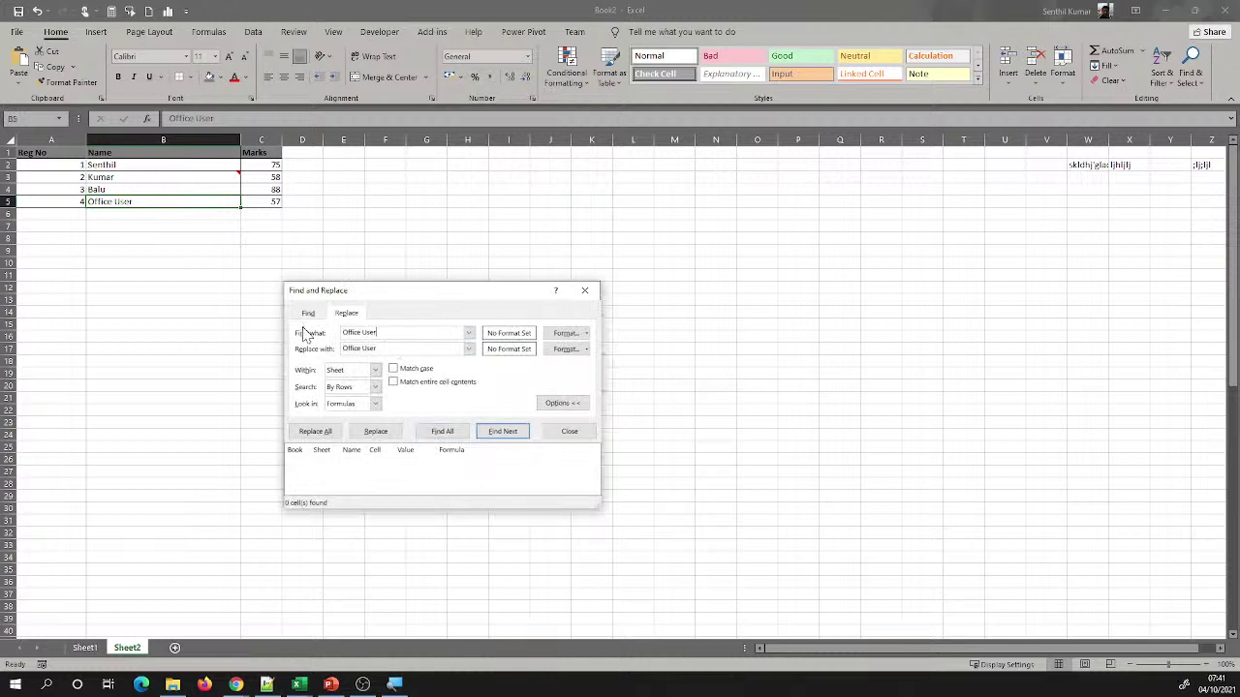
left_click(448, 433)
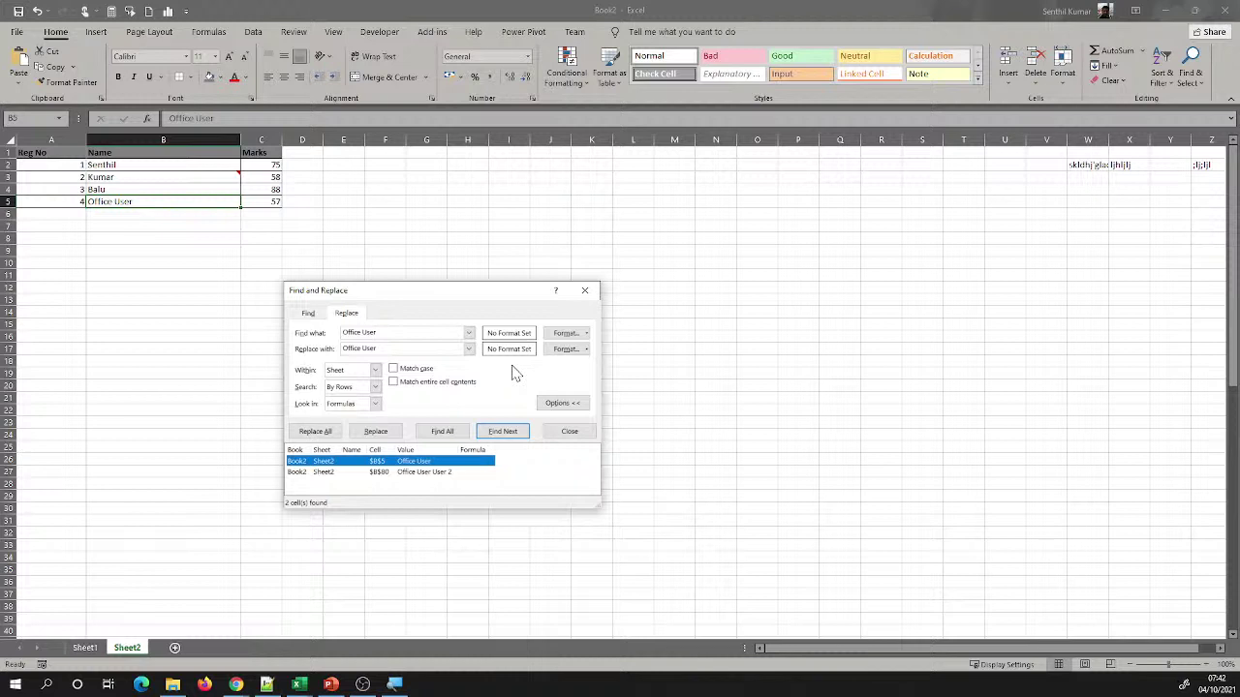
Return to plain finding without replacement and list all occurrences of "Office user" with a lowercase u
left_click_drag(404, 348, 348, 347)
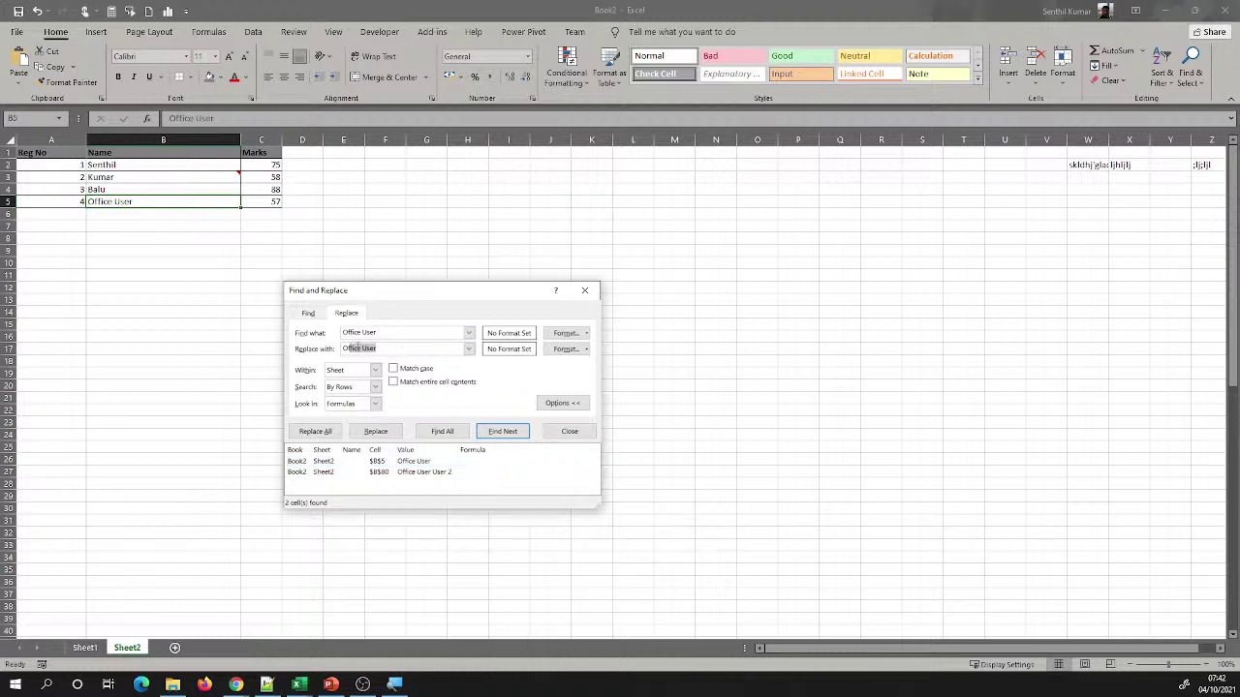
left_click(309, 318)
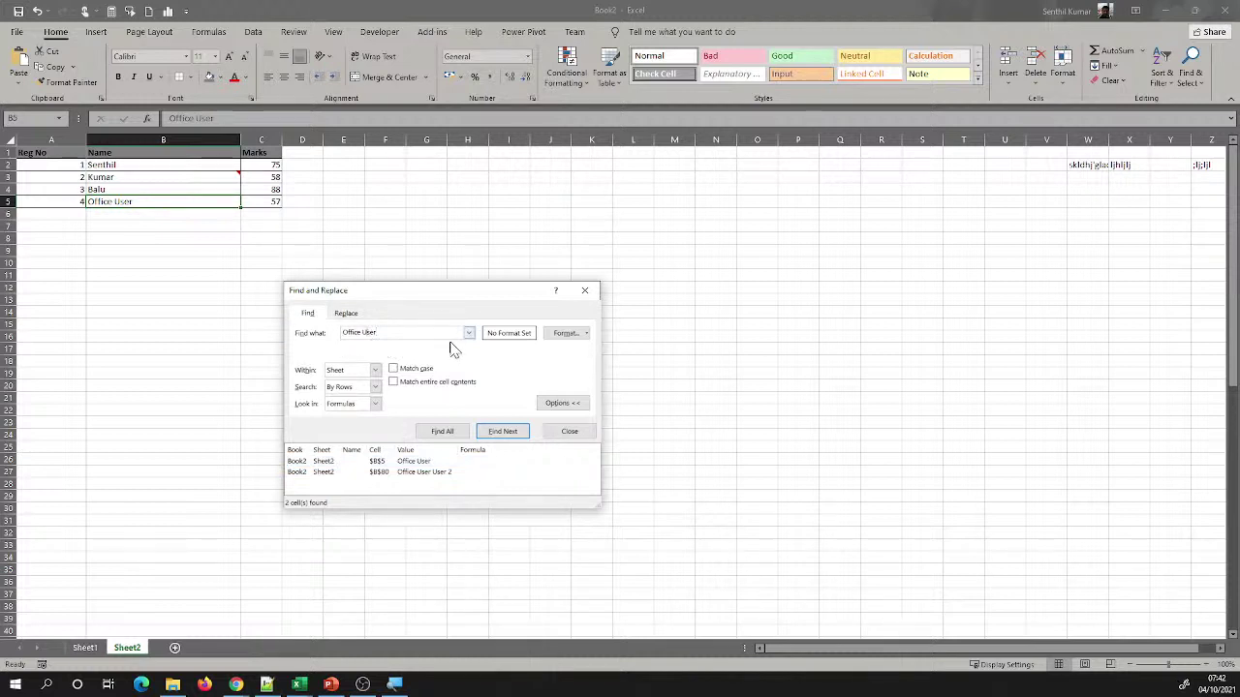
key("BackSpace")
type("u")
left_click(444, 433)
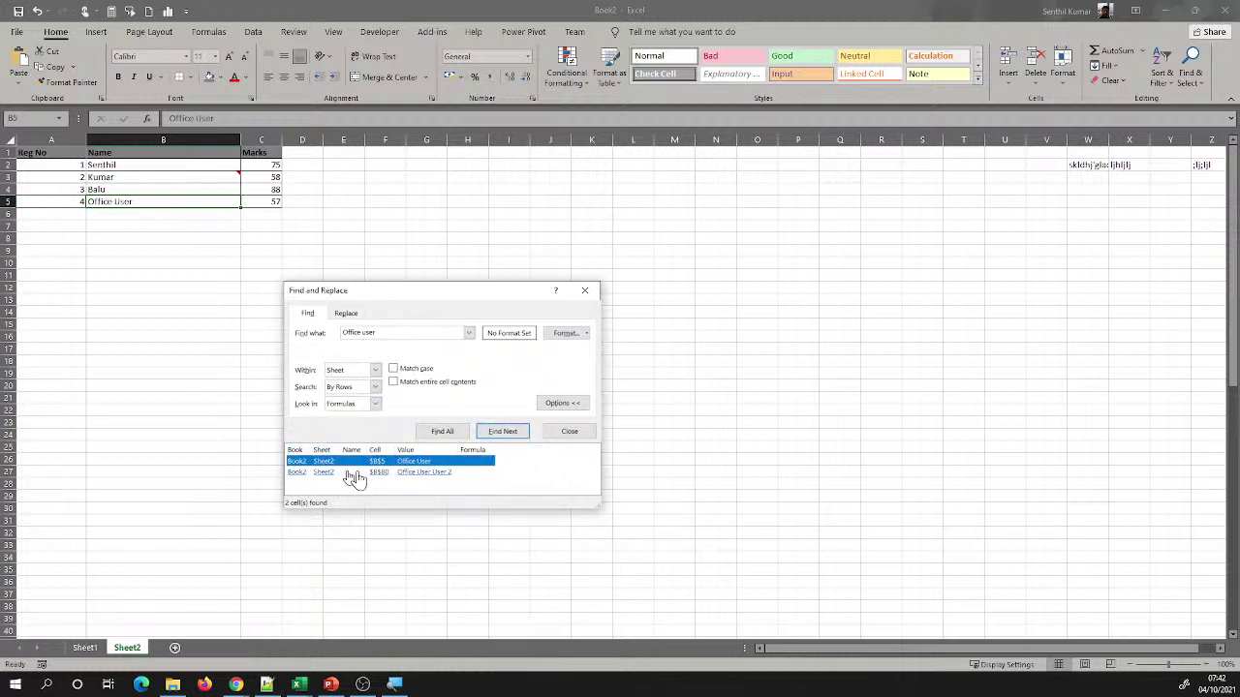
Turn on Match case, search for all occurrences of "Office user" twice, and dismiss the messages
left_click(393, 370)
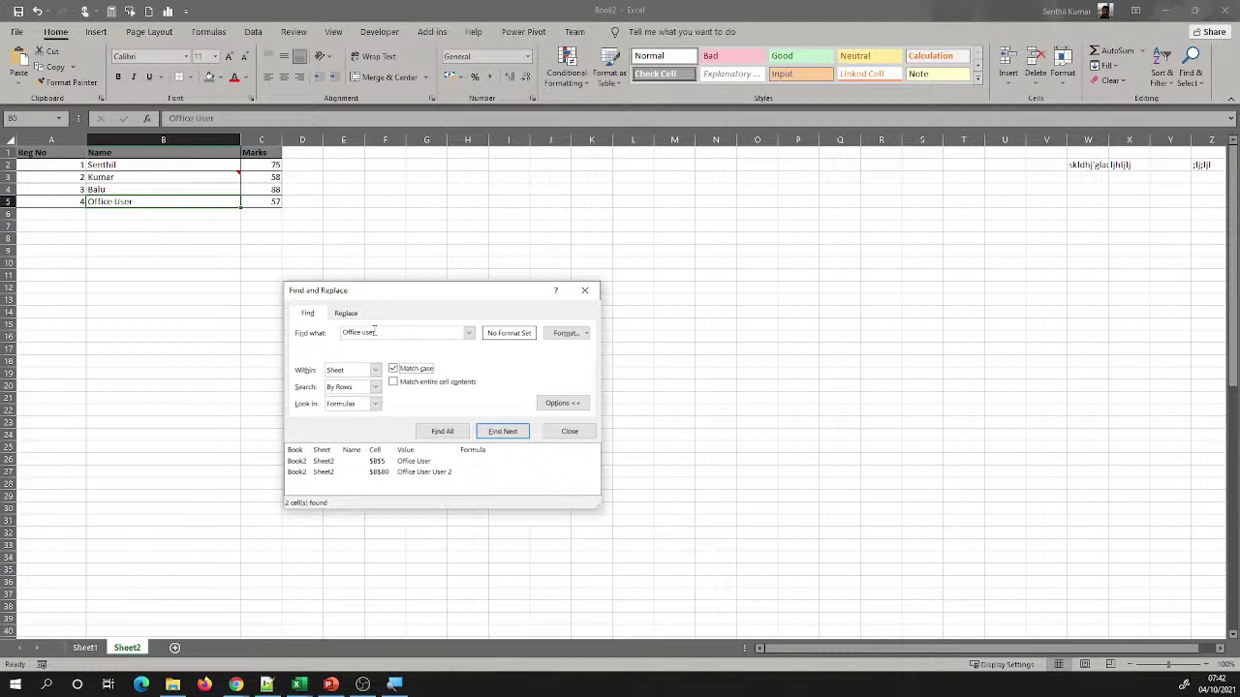
left_click_drag(383, 333, 334, 334)
left_click(435, 432)
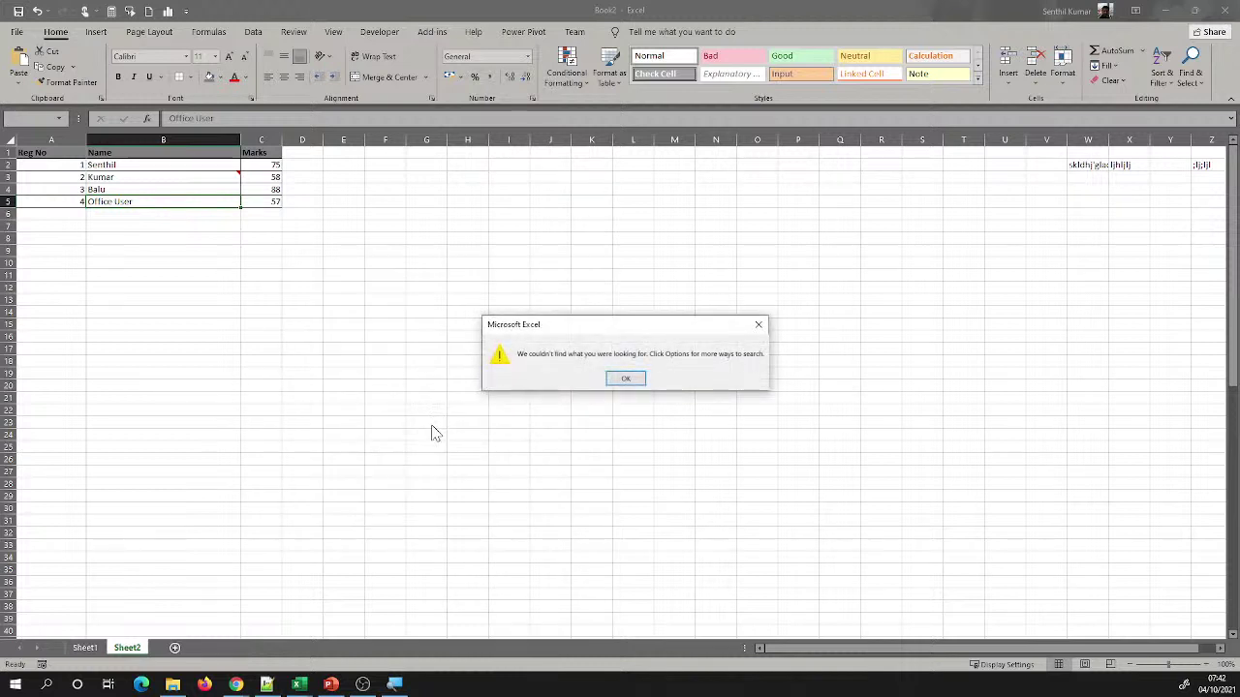
left_click(626, 381)
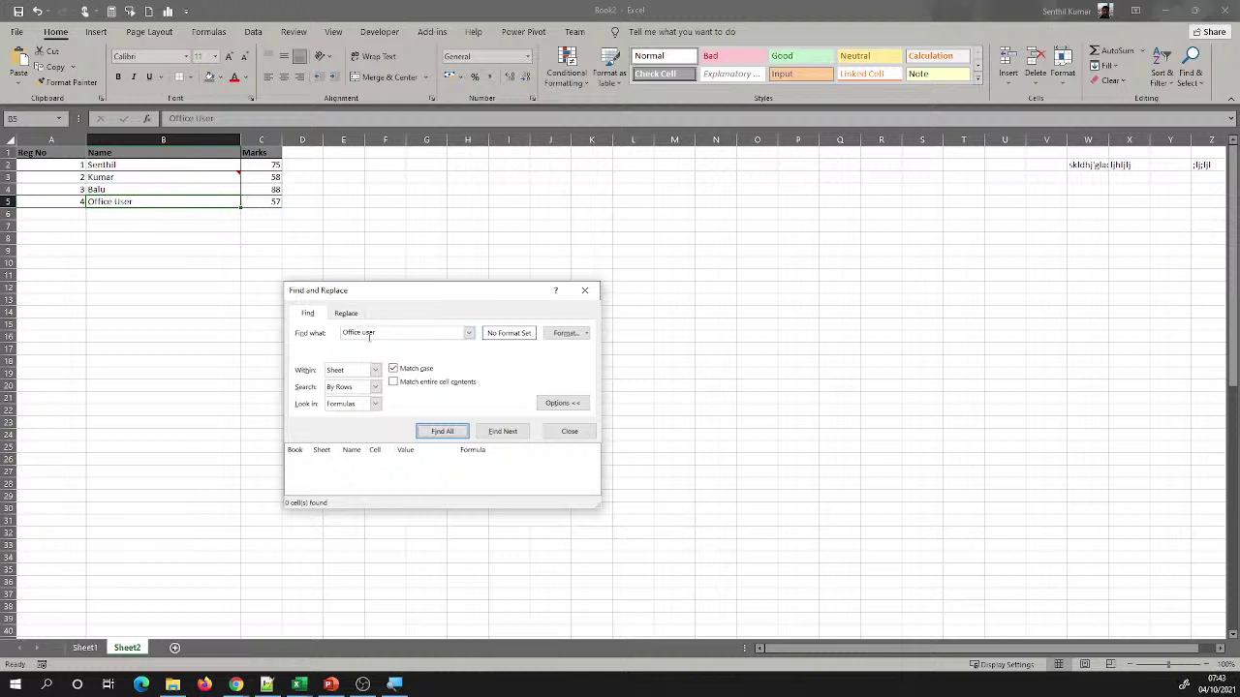
left_click(404, 334)
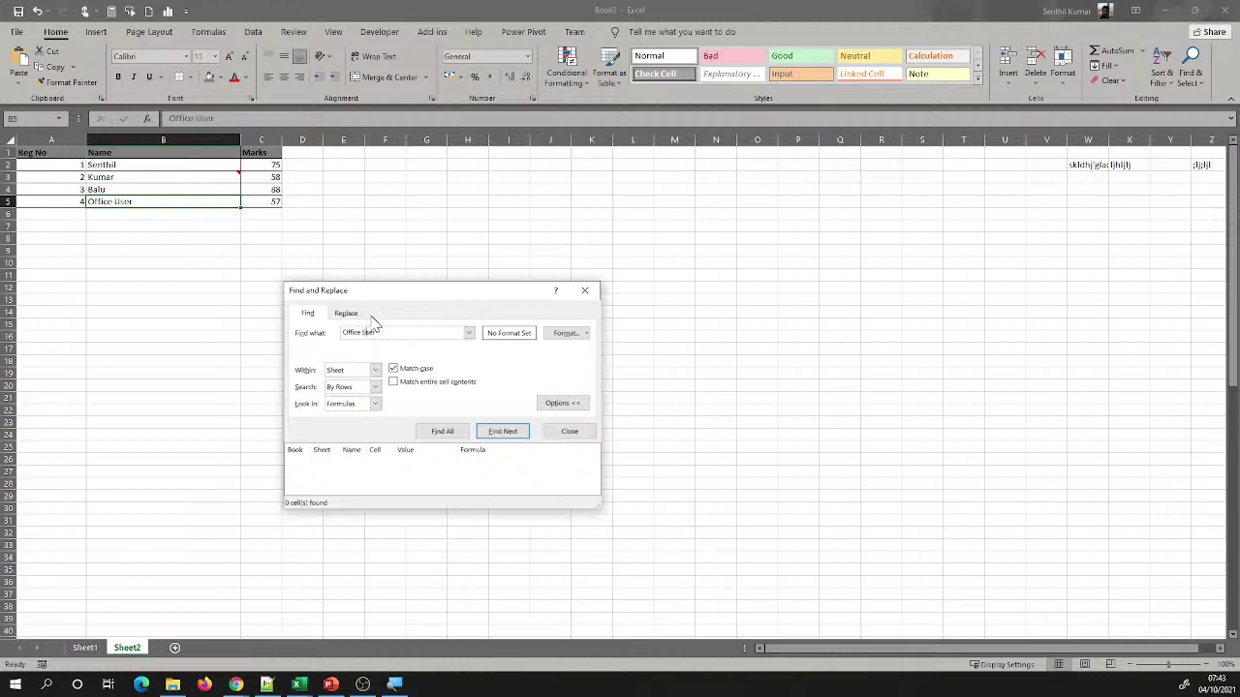
left_click(439, 432)
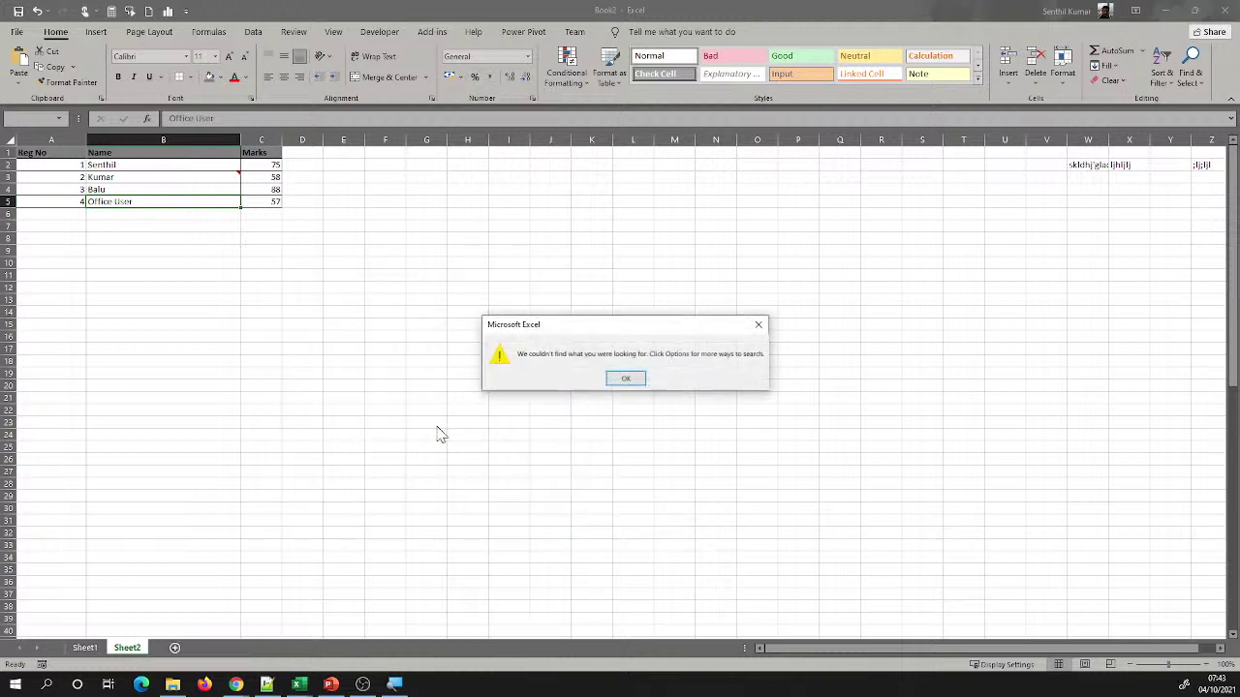
left_click(626, 379)
Change the search term to "Office User", list all case-matching occurrences, and turn off Match case
left_click(394, 370)
left_click(367, 332)
key("BackSpace")
type("User")
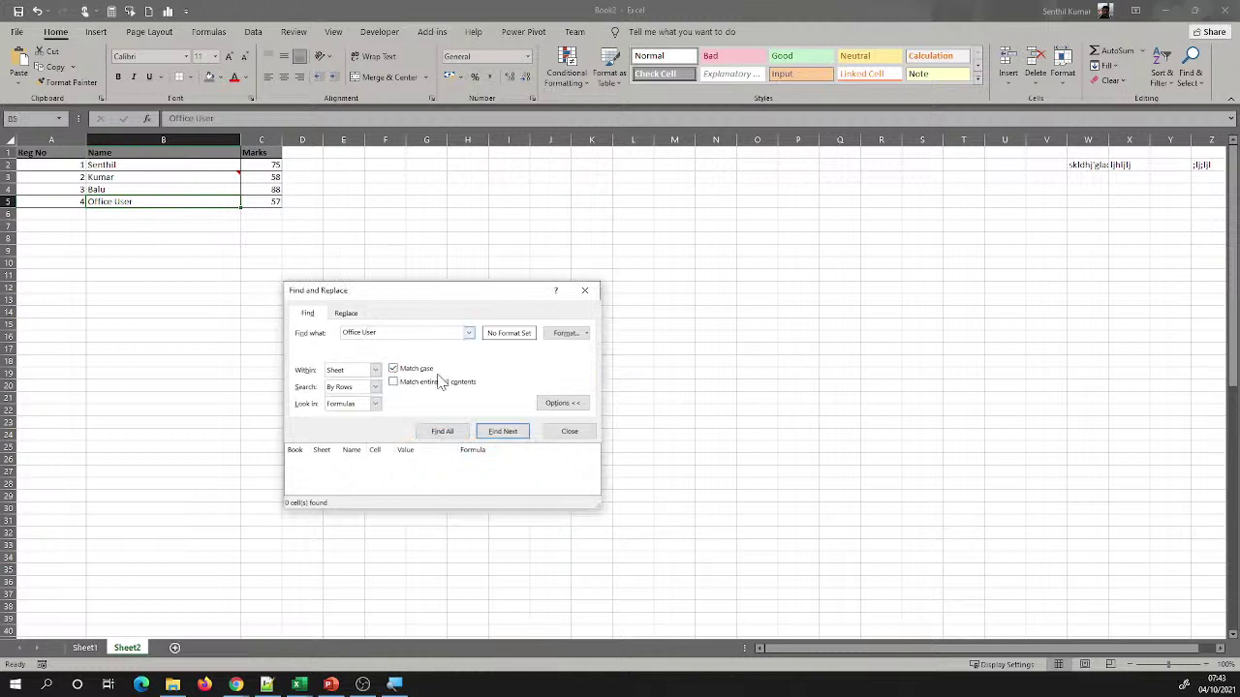
left_click(438, 430)
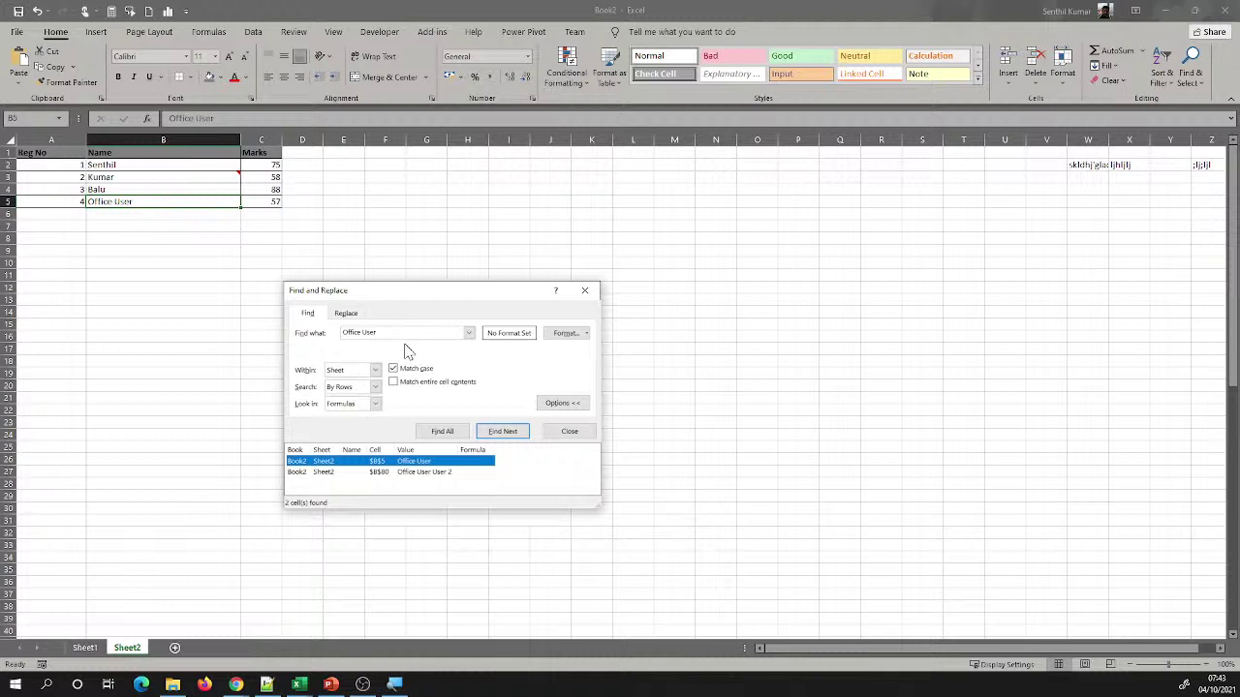
left_click(393, 369)
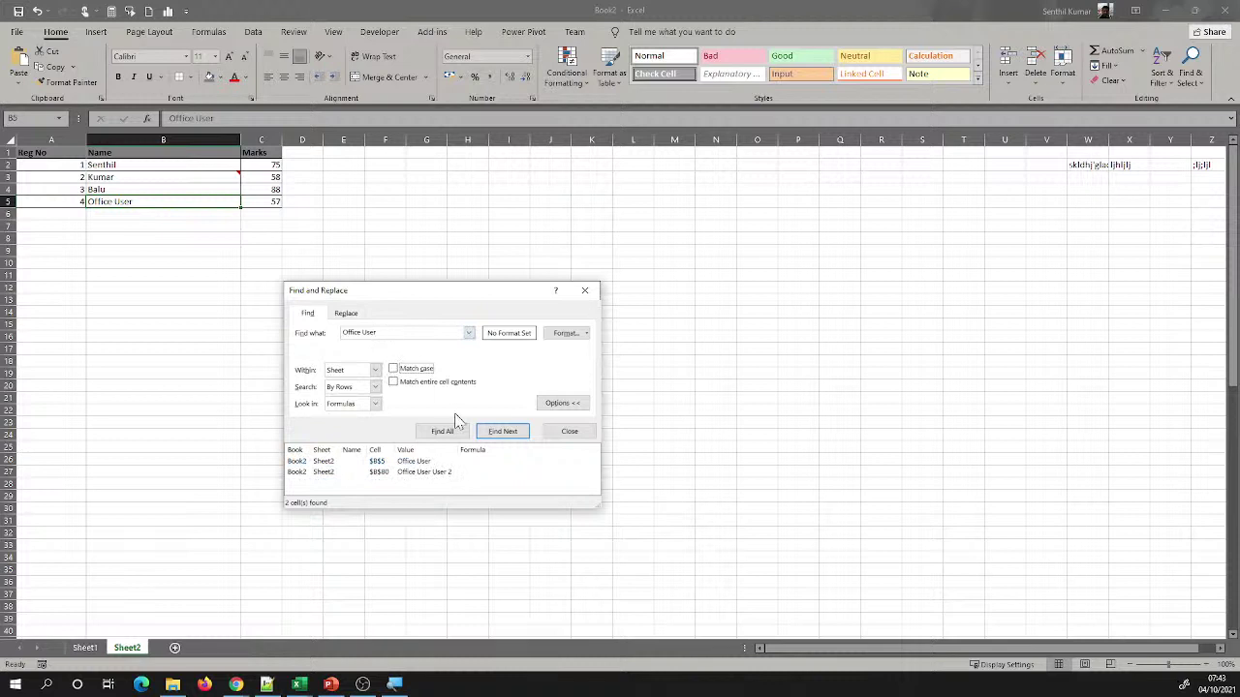
List all cells whose entire contents match "Office User", turn the entire-cell matching off, and close Find and Replace
left_click(395, 383)
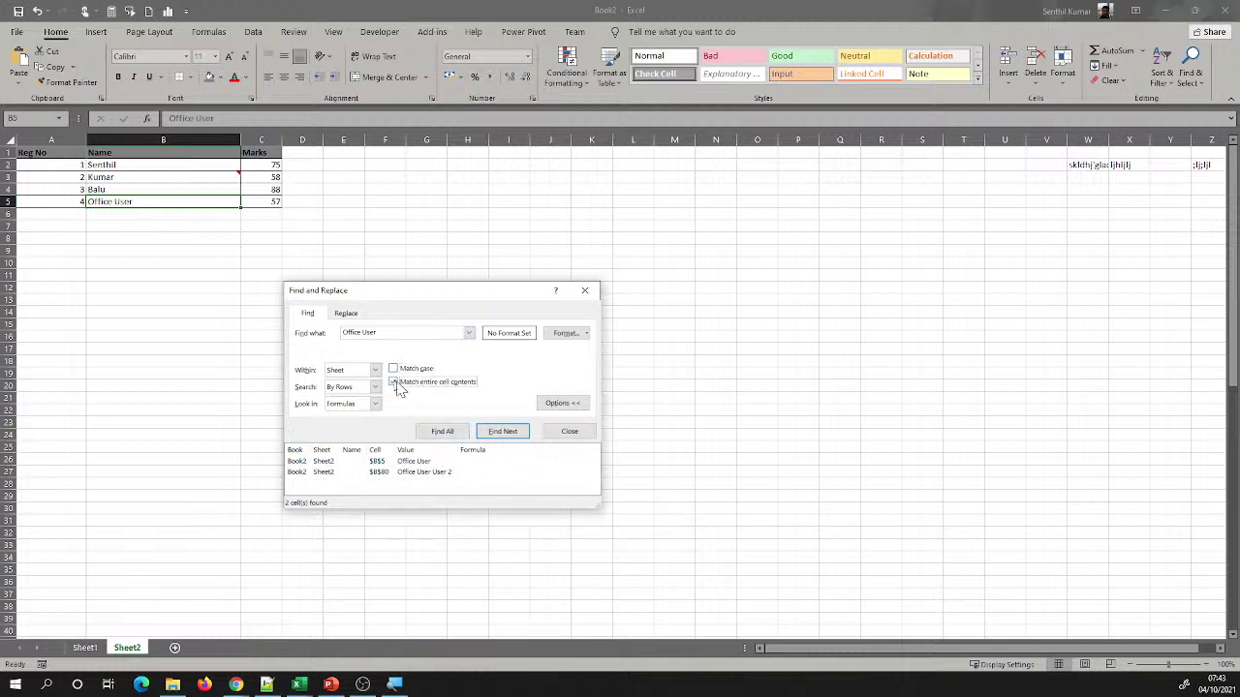
left_click(442, 431)
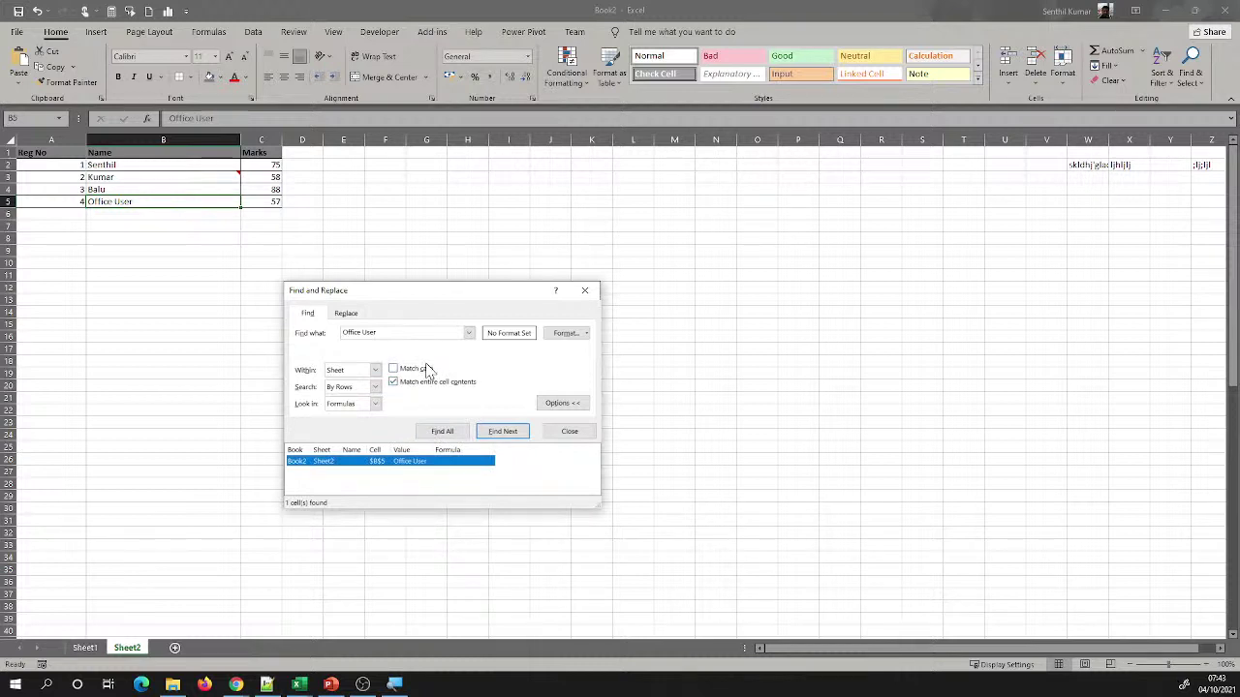
left_click_drag(391, 291, 392, 276)
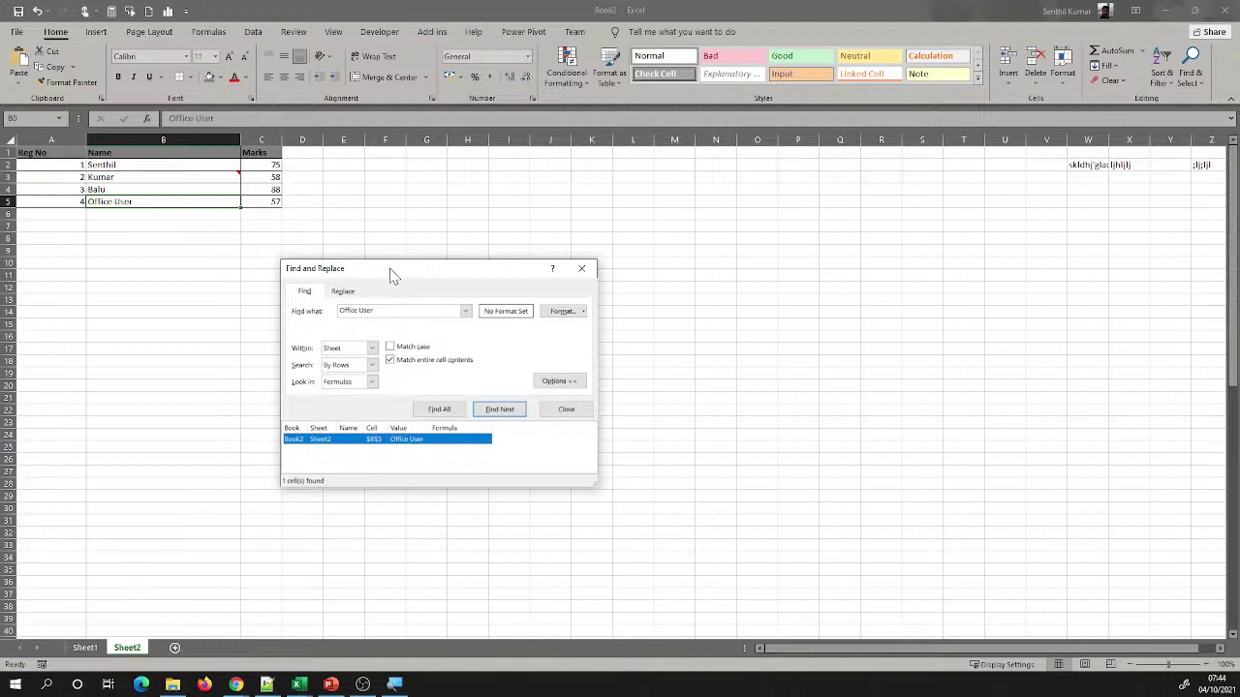
left_click(442, 411)
left_click(391, 360)
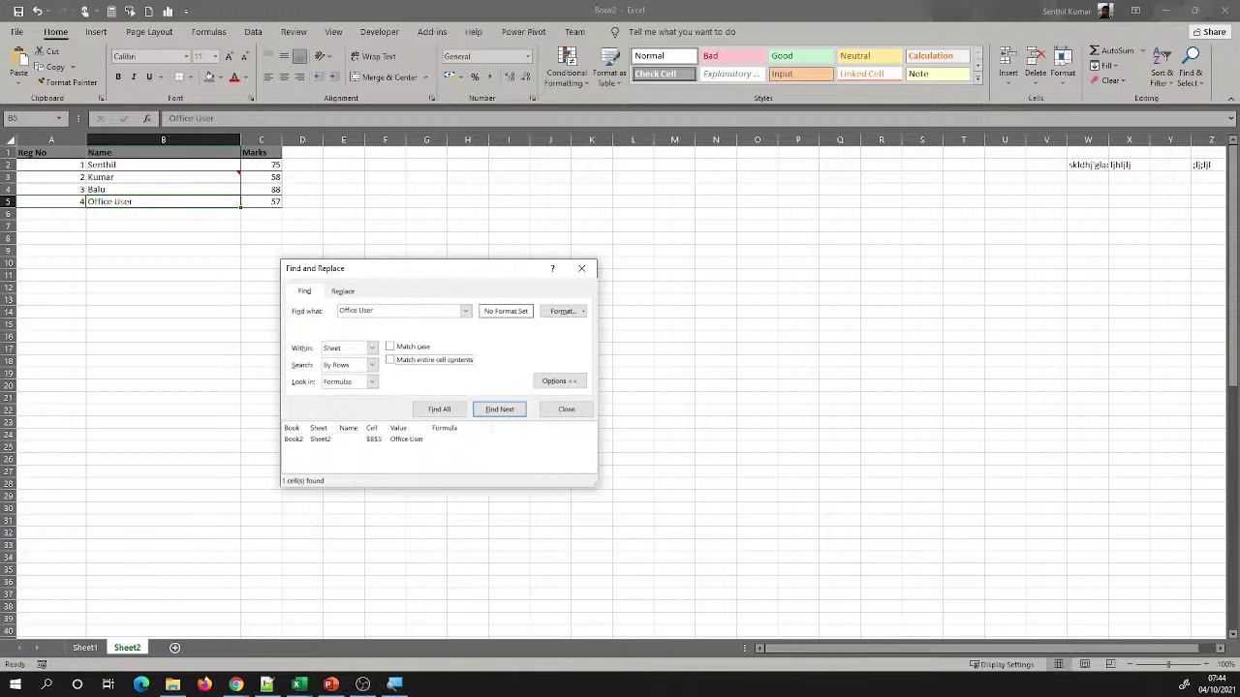
key("alt+Tab")
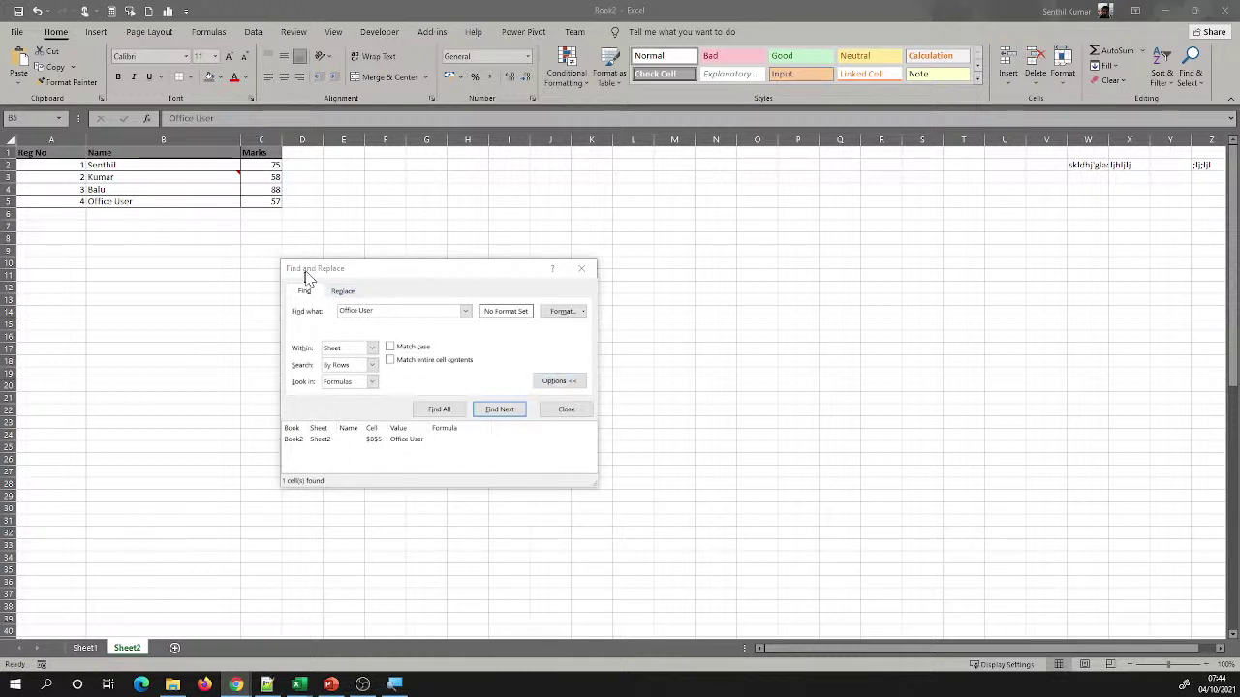
left_click(354, 294)
left_click(582, 269)
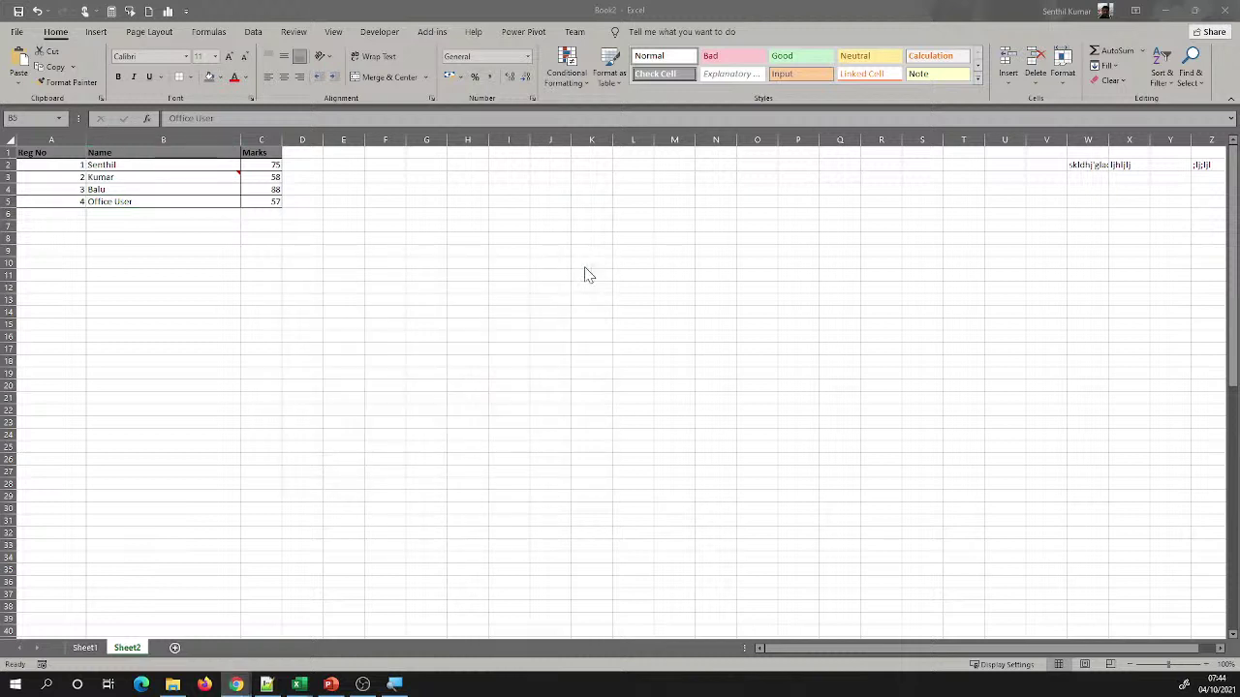
Use Go To Special to select the cells with comments on Sheet2, and select empty cell B16
left_click(1189, 80)
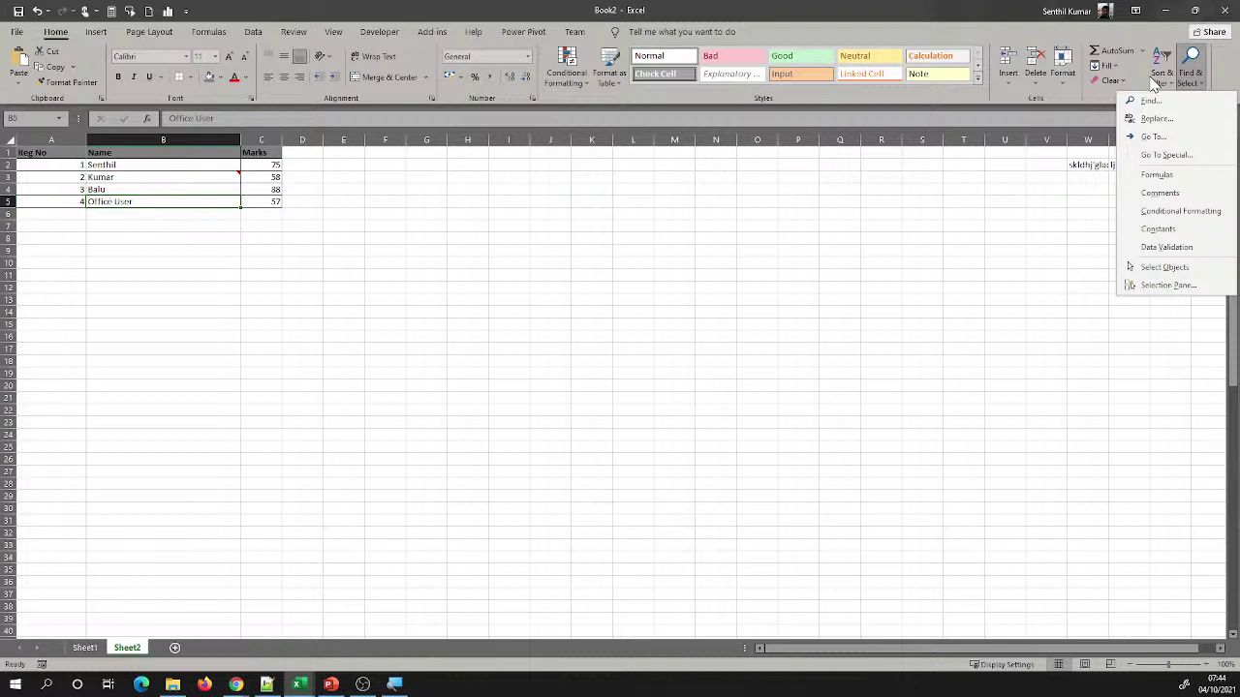
left_click(1168, 155)
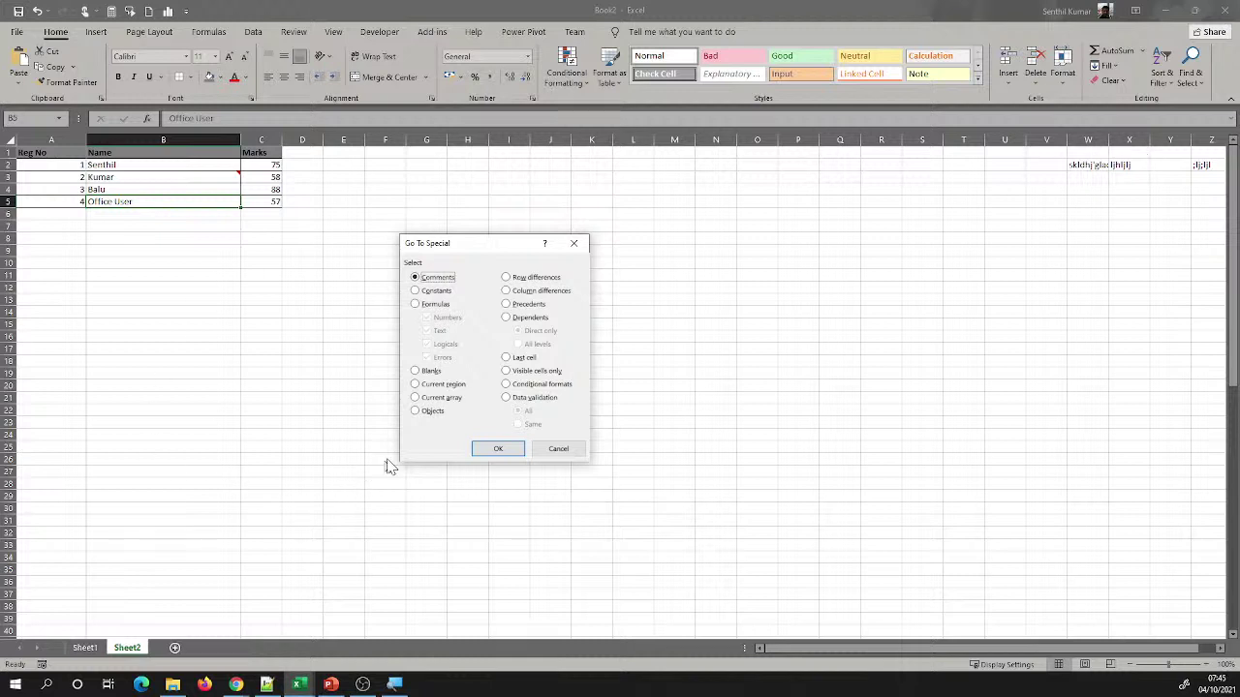
left_click(498, 449)
left_click(175, 335)
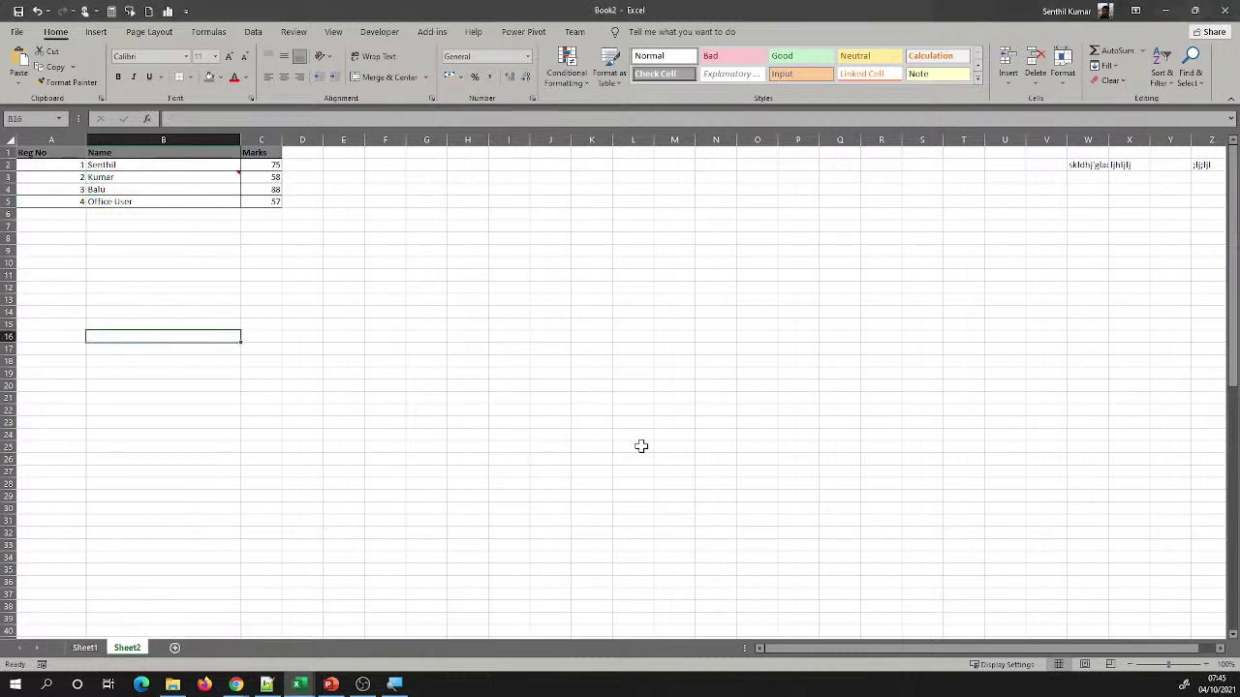
Select the text cell W2, examine the Go To Special options with Comments chosen, and dismiss them without applying
left_click(1056, 300)
left_click(1081, 165)
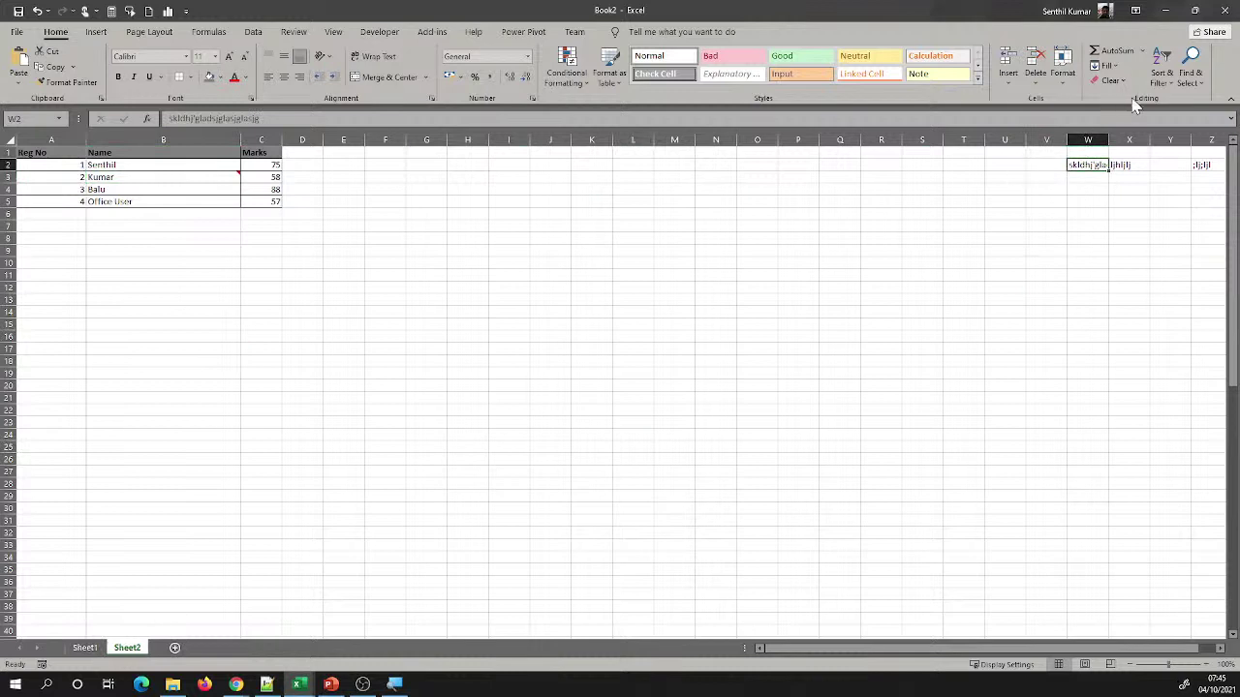
left_click(1199, 81)
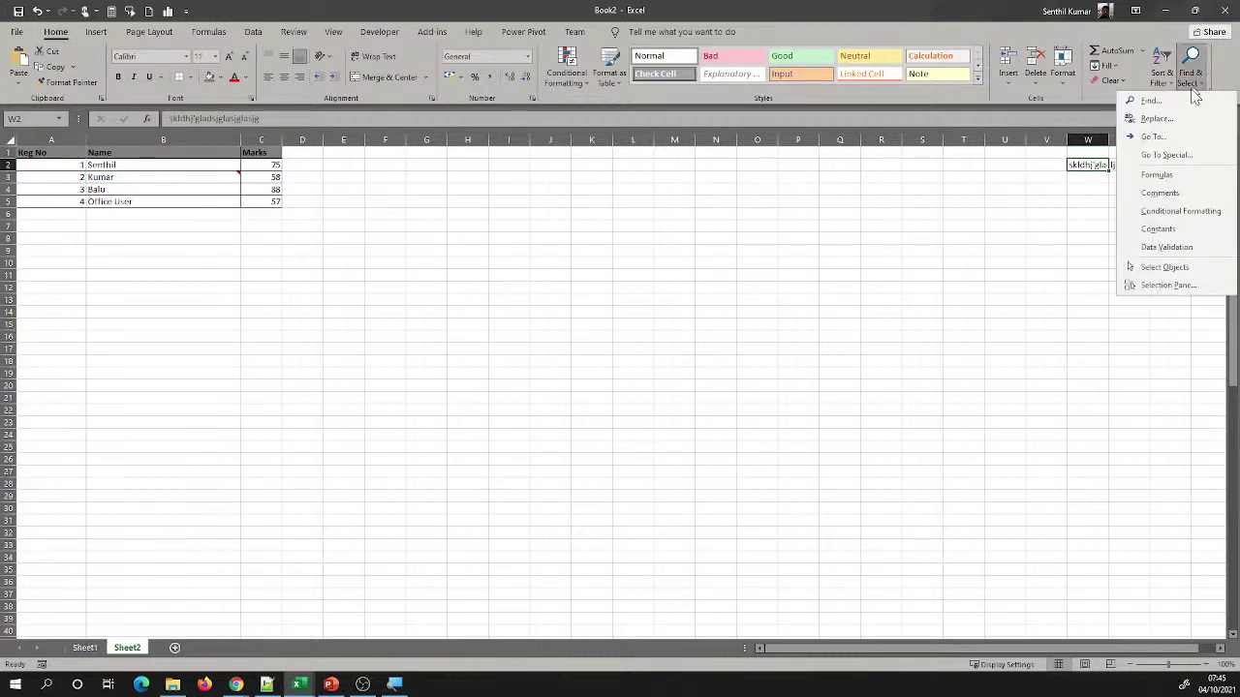
left_click(1170, 156)
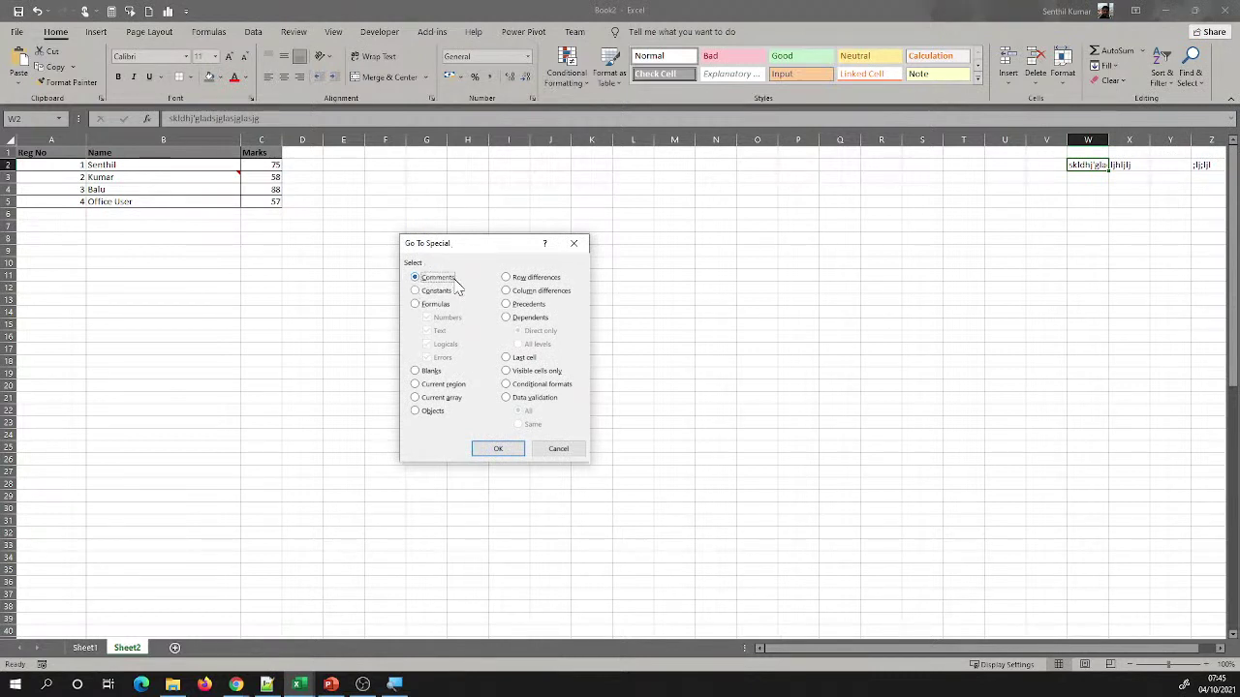
key("Escape")
Select empty cell T32 and display the available Find & Select commands
left_click(1040, 330)
left_click(839, 371)
left_click(963, 532)
left_click(1194, 80)
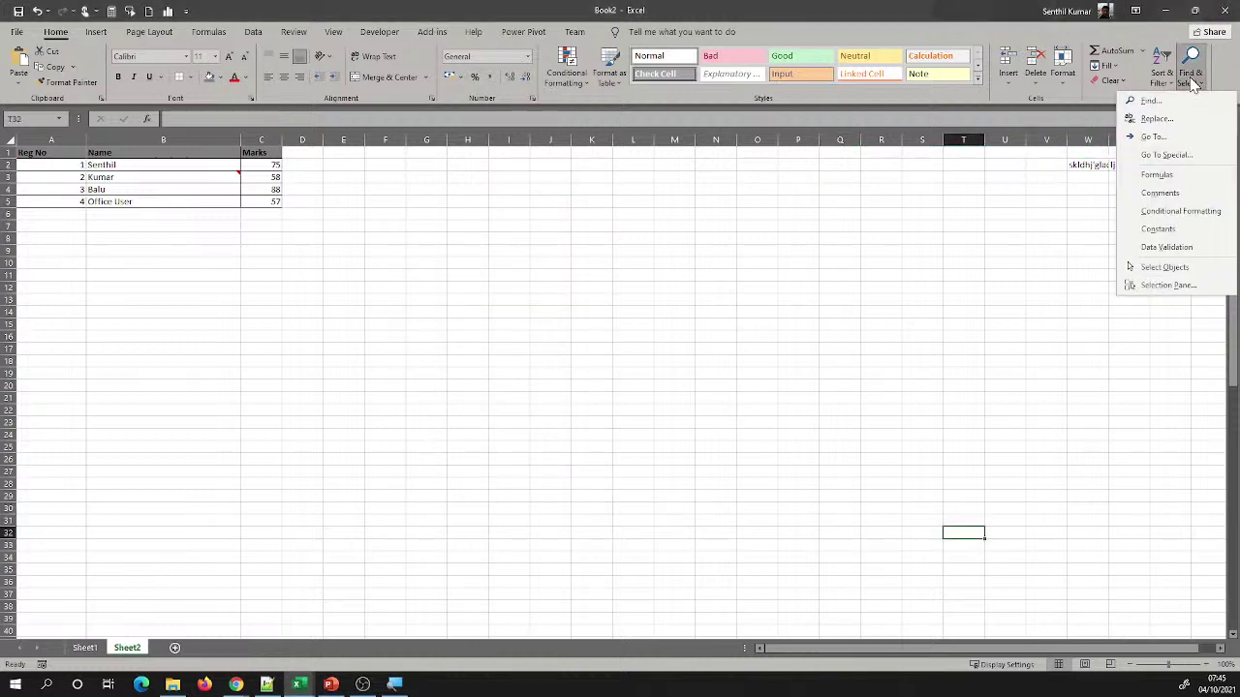
Use Go To Special to select the cells that contain comments on Sheet2
left_click(1159, 155)
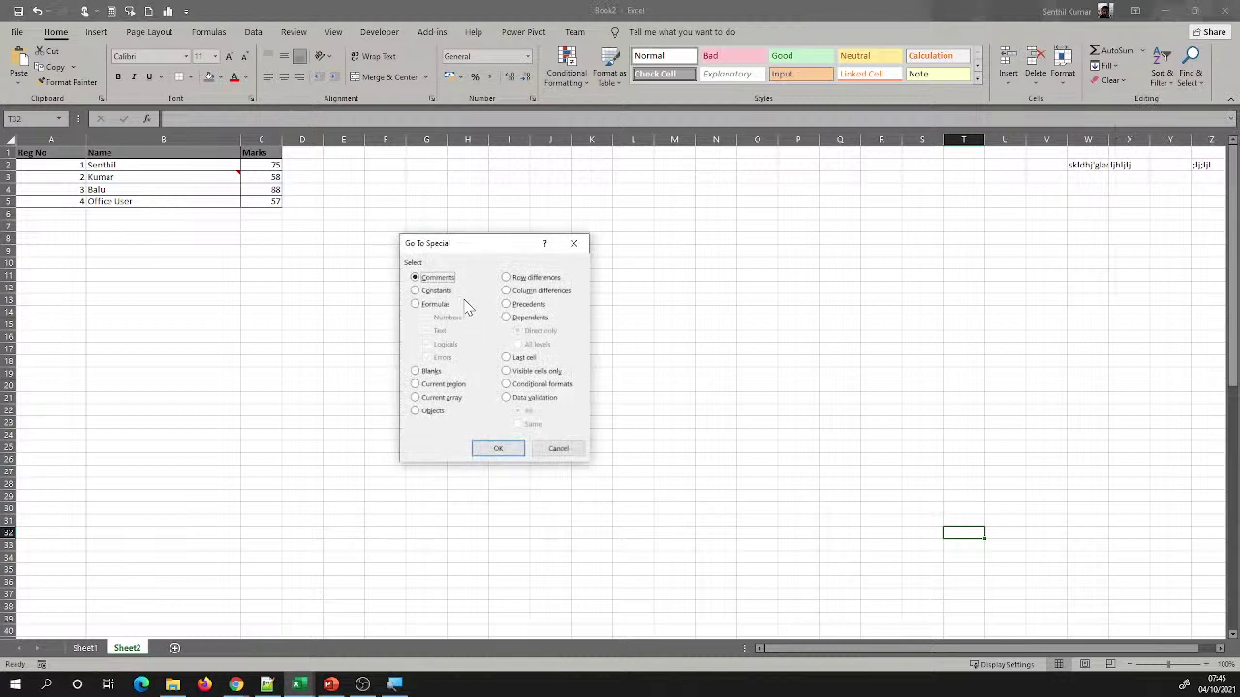
left_click(504, 447)
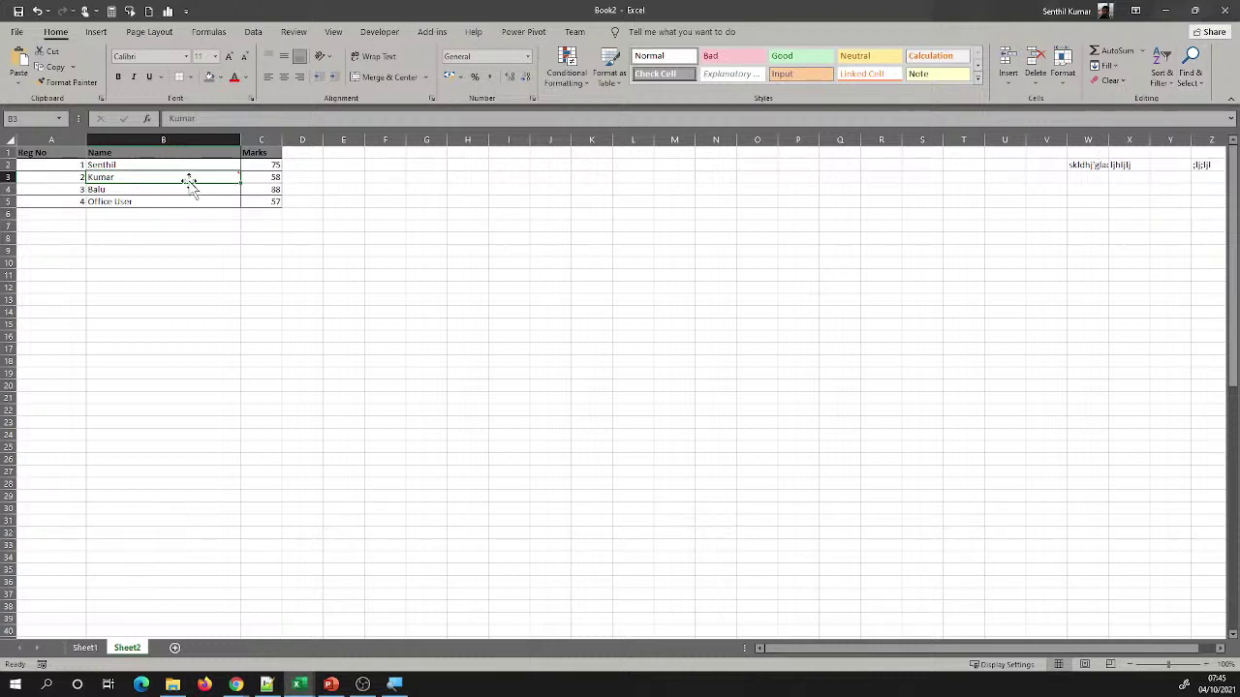
mouse_move(191, 186)
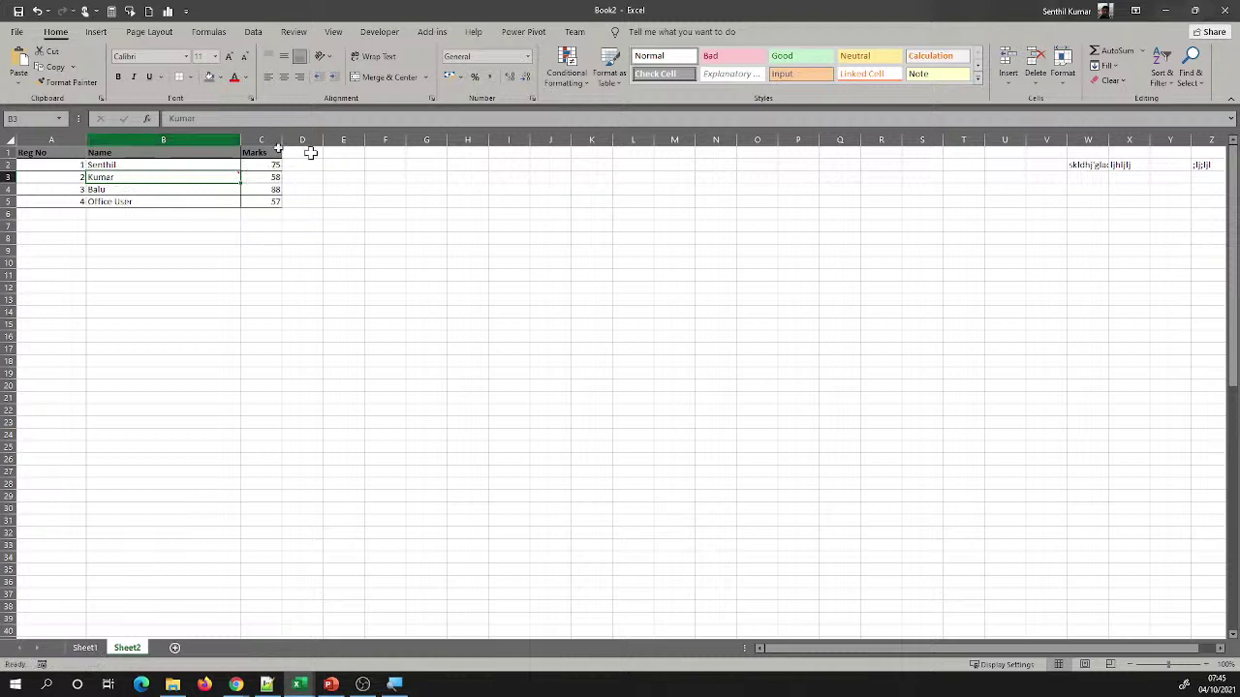
Use Go To Special to jump to the last cell of Sheet2
left_click(1196, 85)
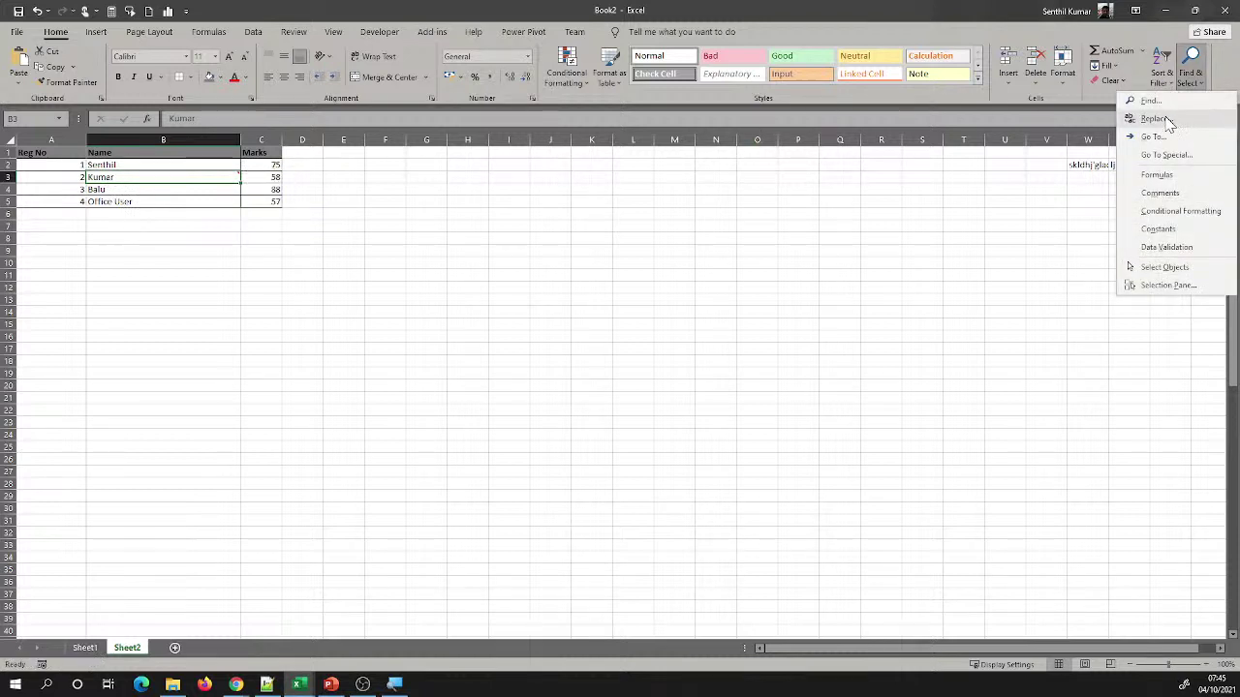
left_click(1166, 155)
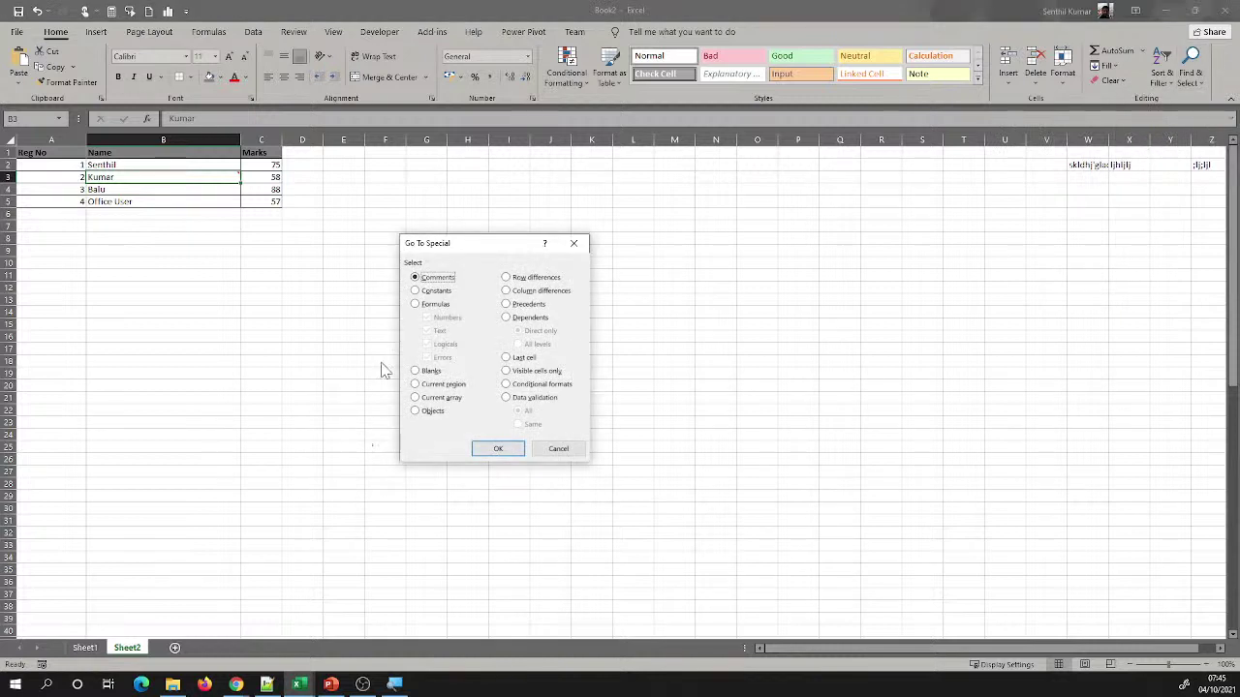
left_click_drag(486, 242, 394, 247)
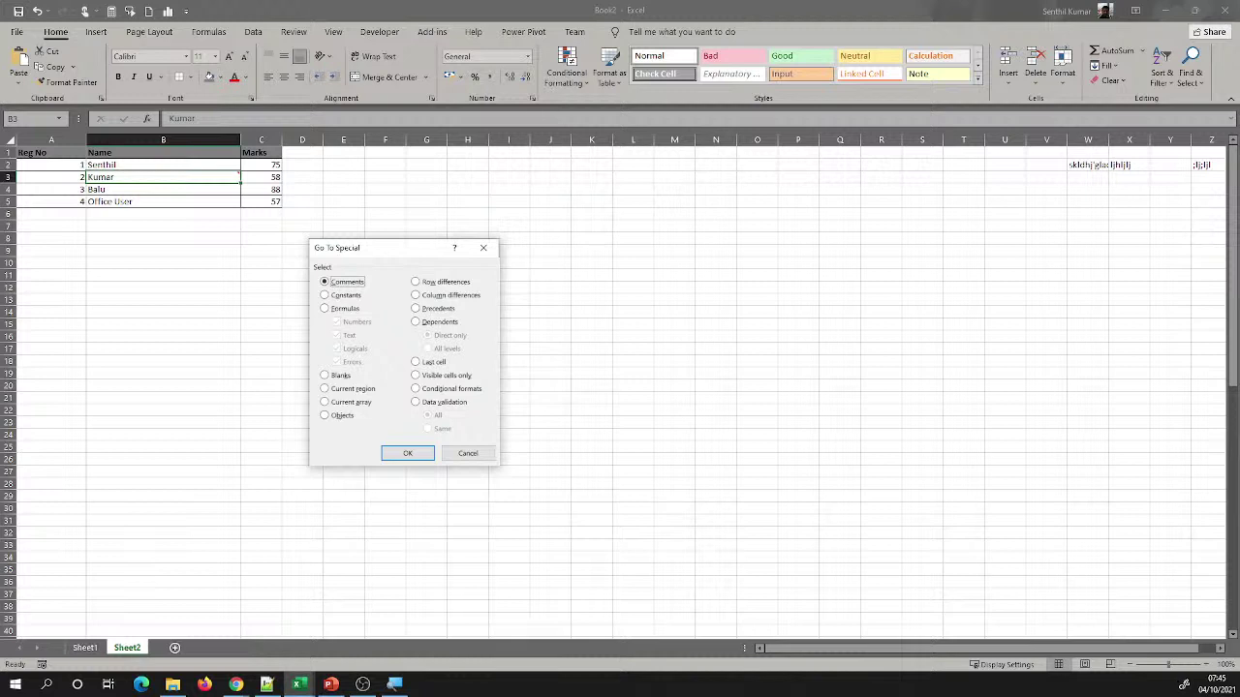
left_click(235, 685)
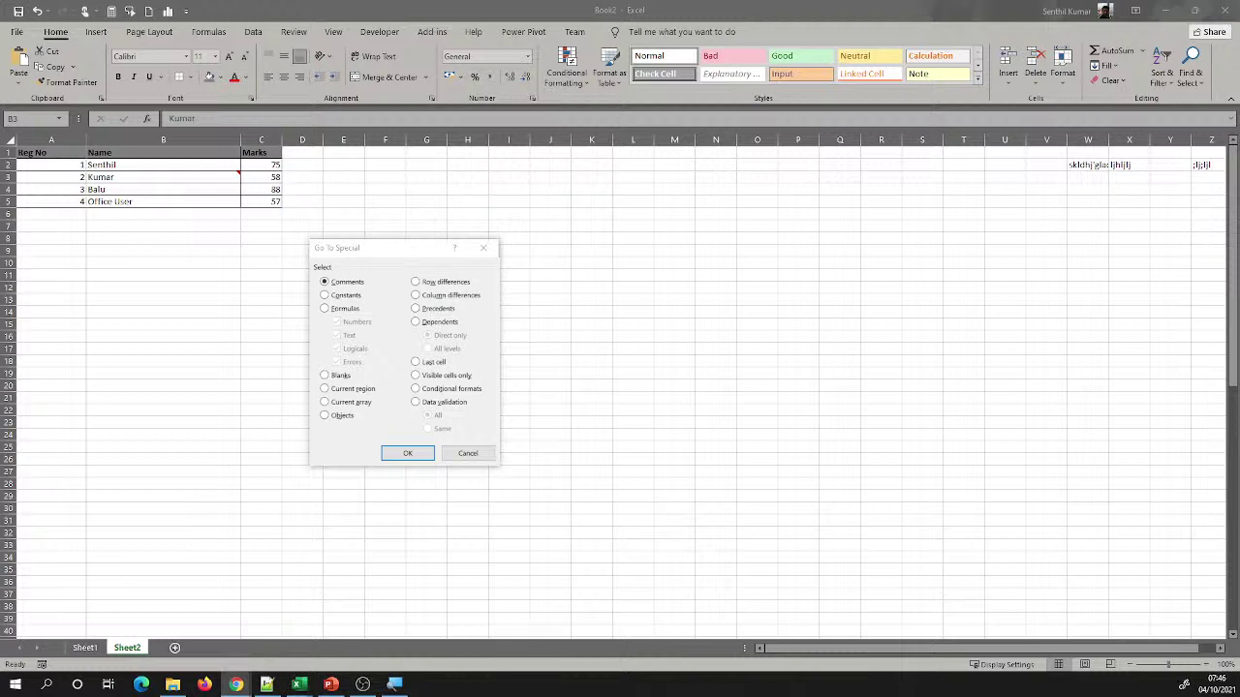
left_click(417, 362)
left_click(408, 454)
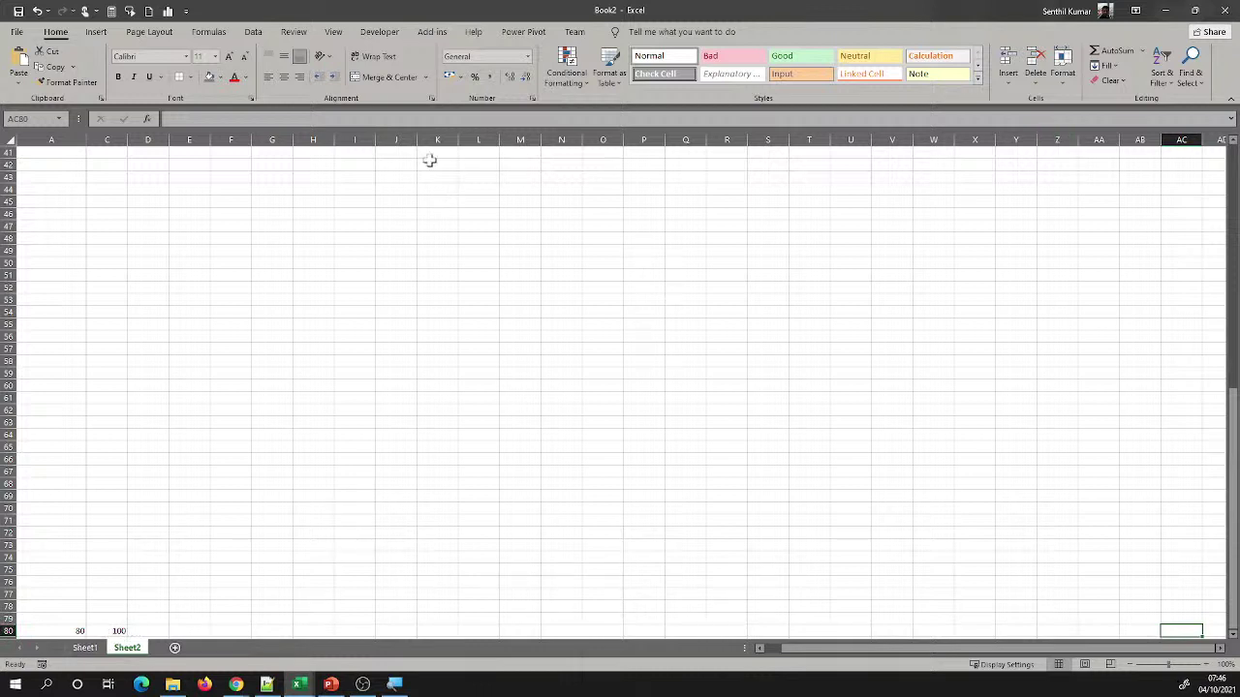
key("alt+Tab")
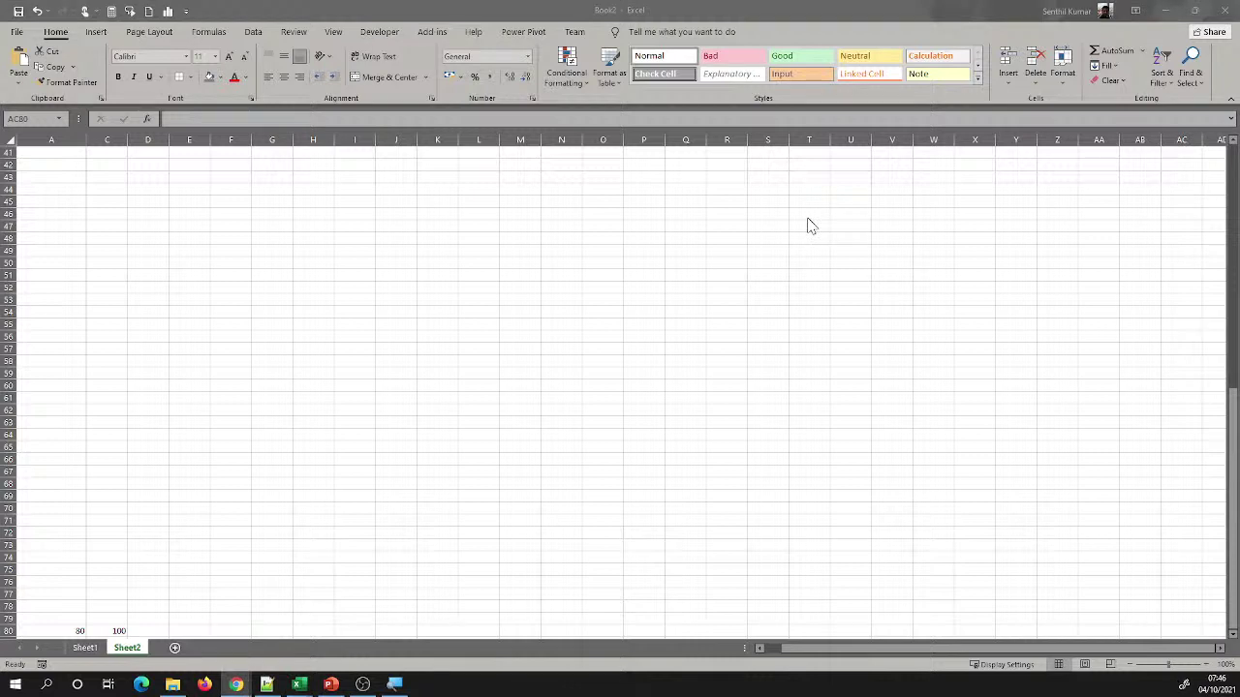
left_click(1188, 85)
left_click(1188, 85)
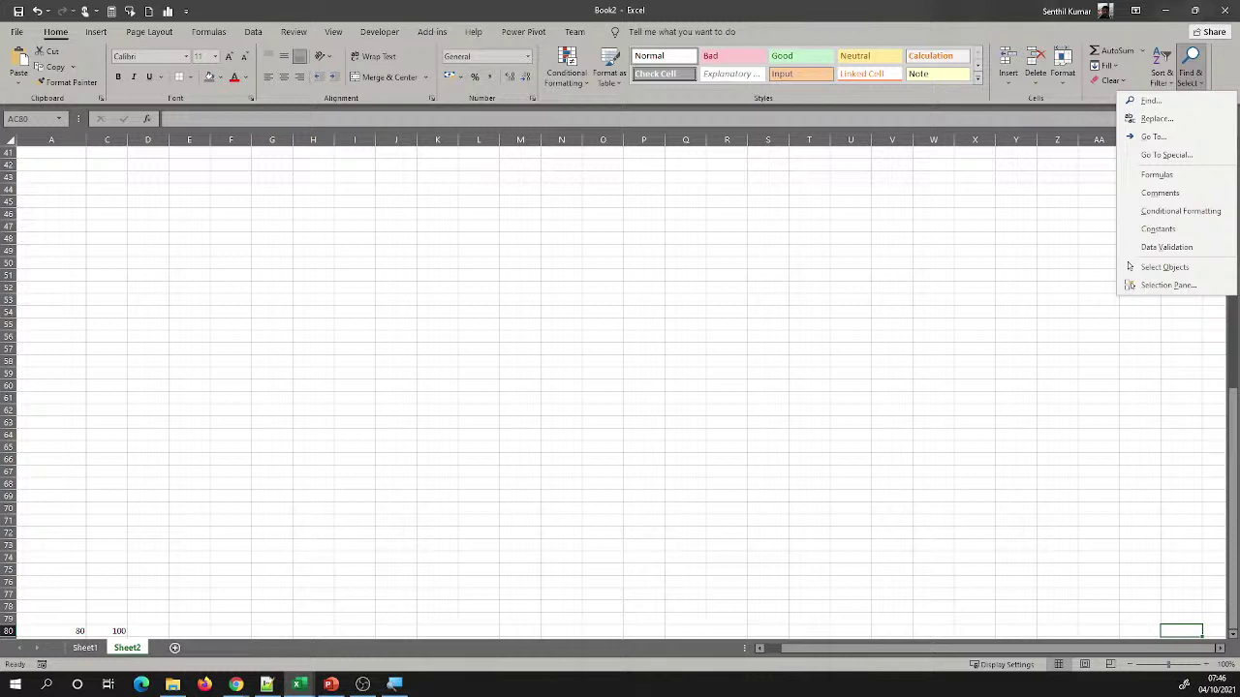
left_click(235, 685)
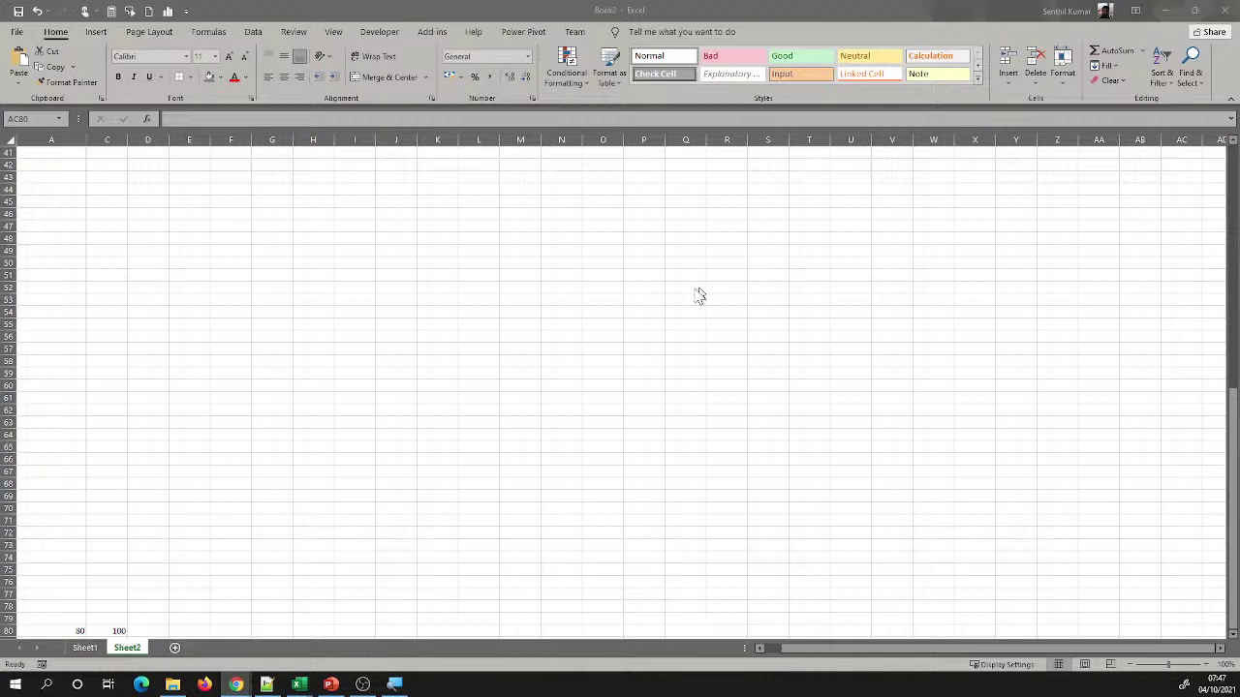
key("alt+Tab")
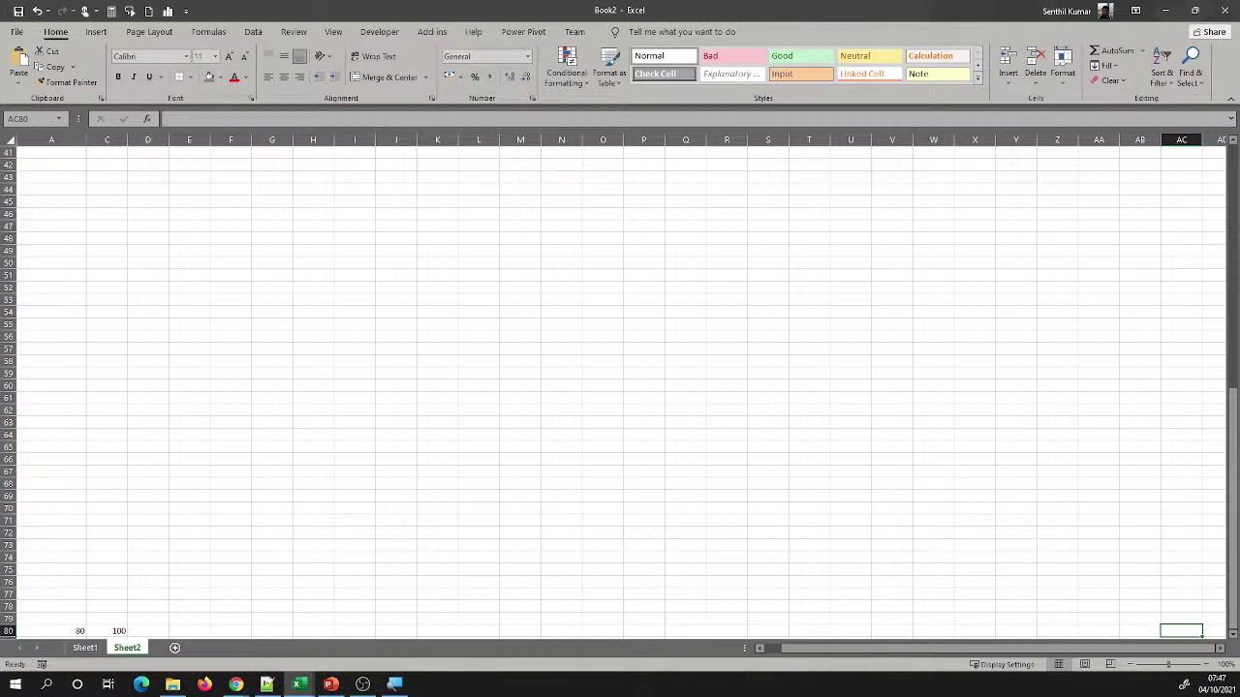
Make the Name column (column B) of the marks table slightly narrower
scroll(112, 396, "up", 2)
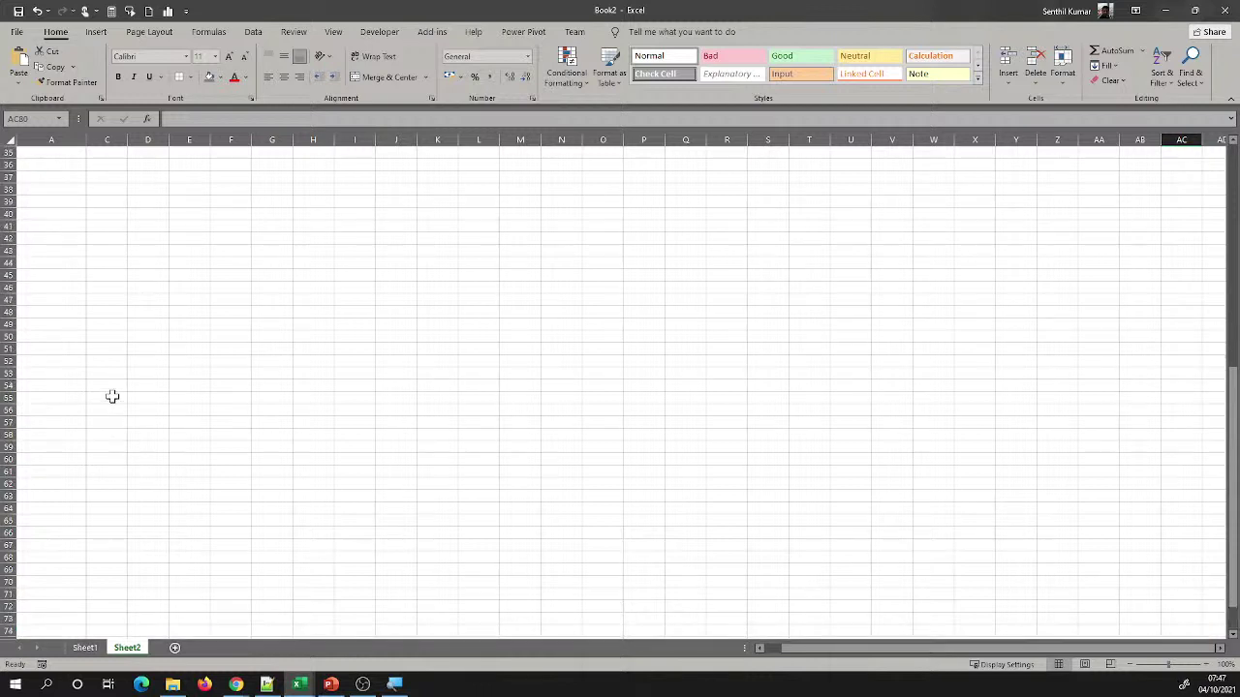
scroll(112, 396, "up", 11)
left_click_drag(802, 650, 763, 650)
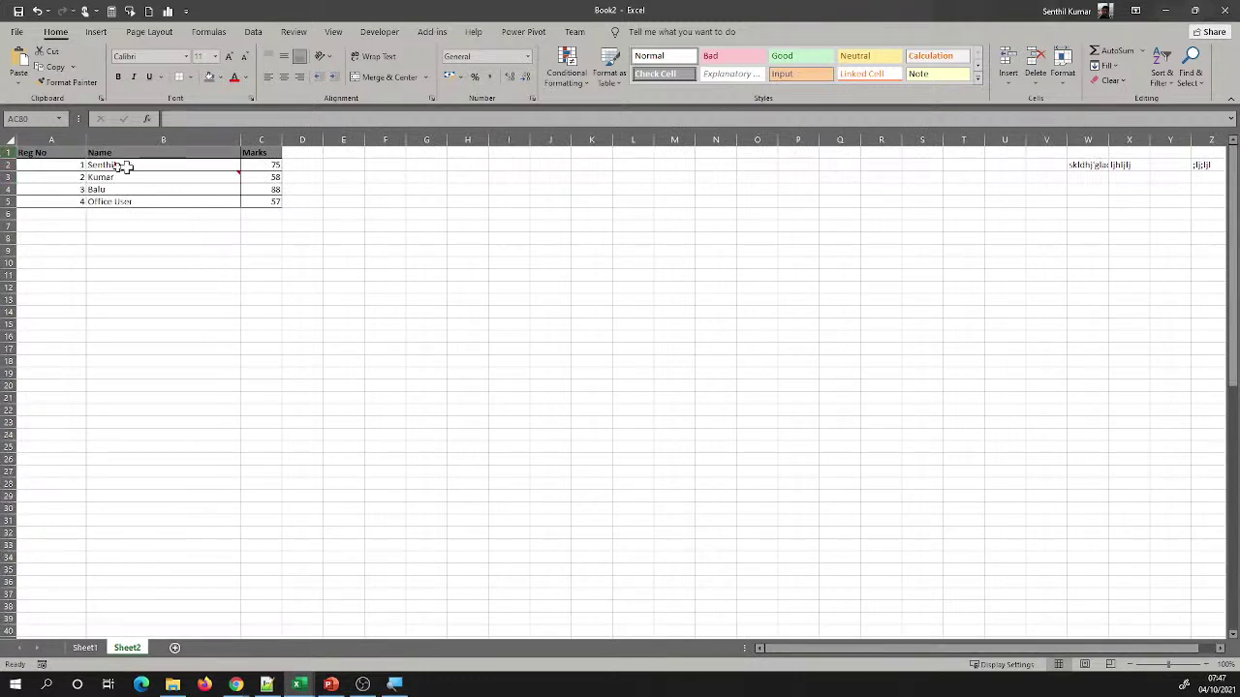
left_click(145, 141)
mouse_move(118, 144)
left_mouse_down()
mouse_move(60, 145)
mouse_move(213, 136)
left_mouse_up()
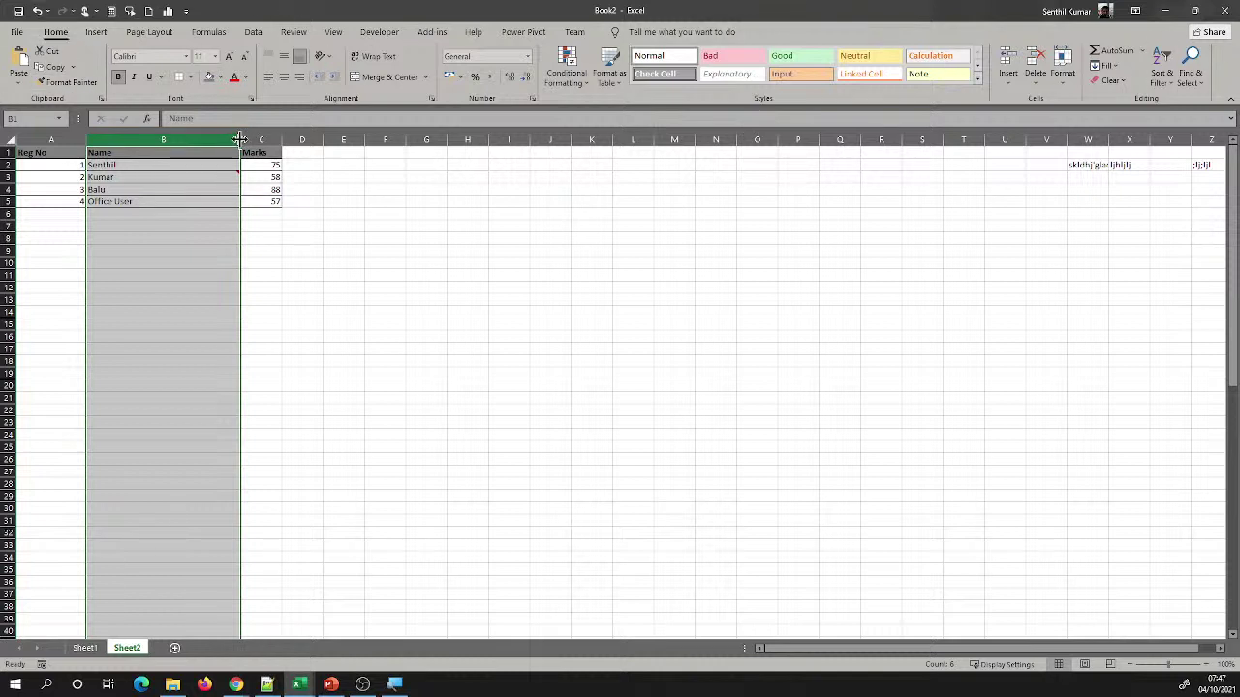
left_click_drag(239, 141, 210, 141)
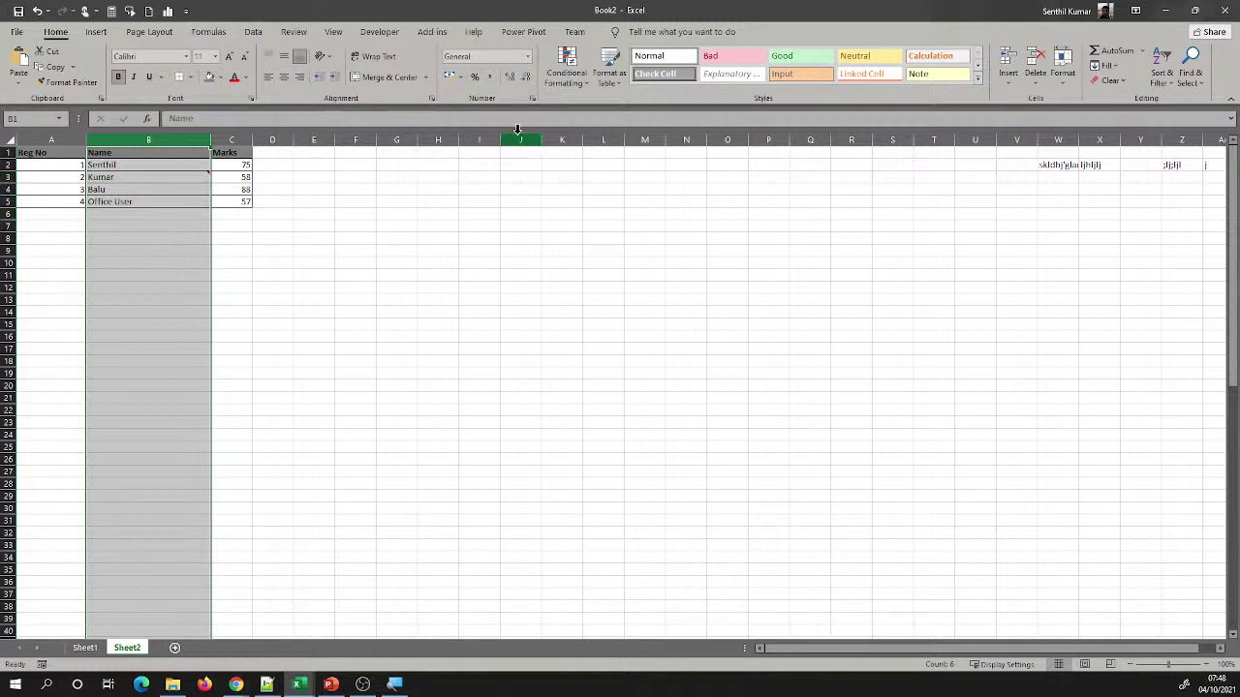
left_click(461, 216)
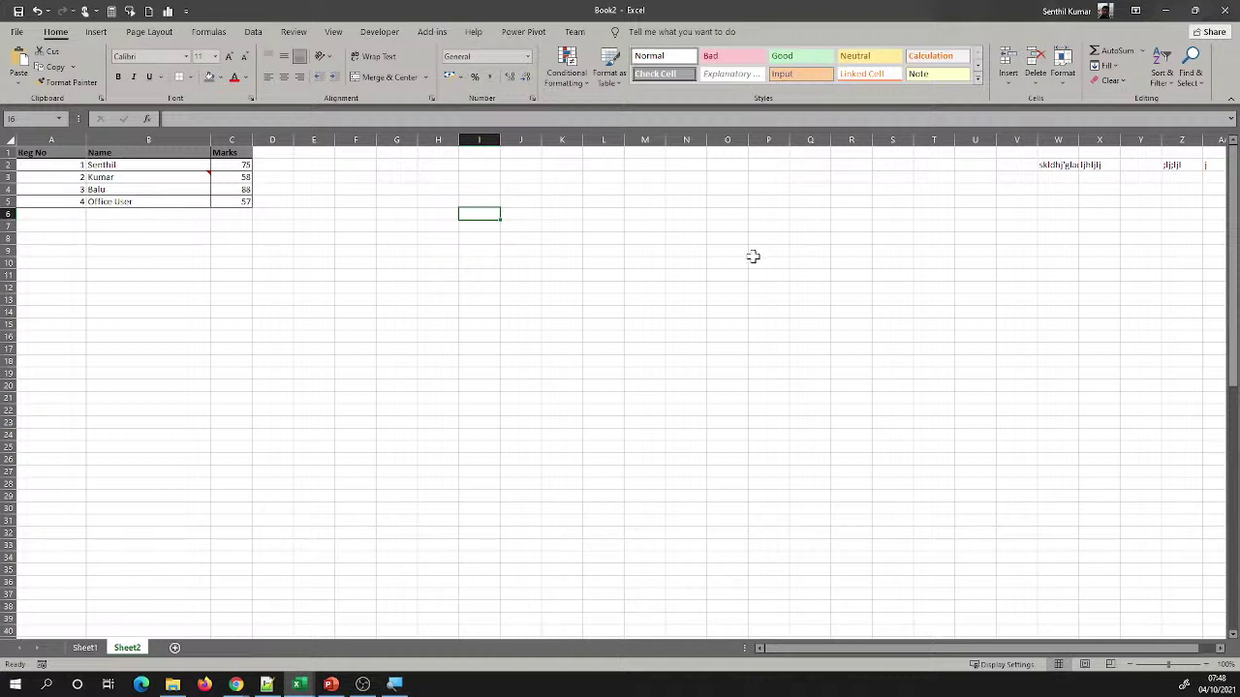
Cut the Name column and insert the cut cells before the Reg No column
left_click(137, 143, "shift")
mouse_move(136, 143)
left_mouse_down()
mouse_move(160, 141)
mouse_move(61, 144)
mouse_move(160, 140)
left_mouse_up()
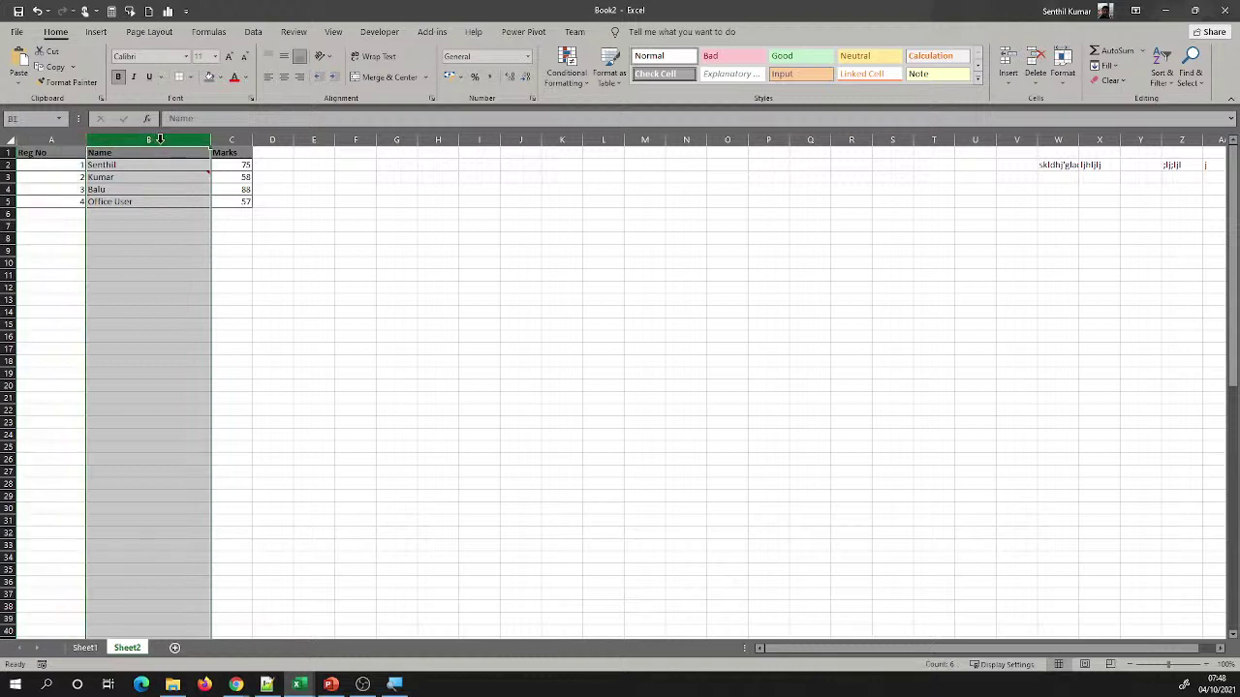
right_click(161, 141)
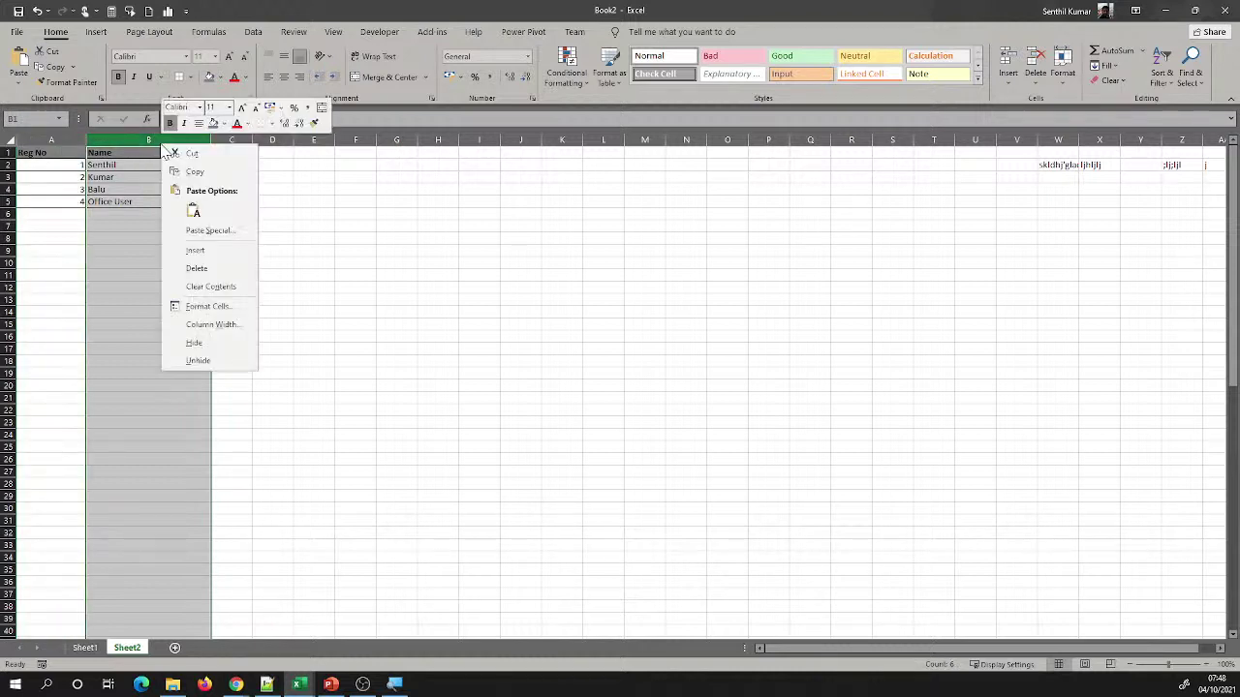
left_click(197, 172)
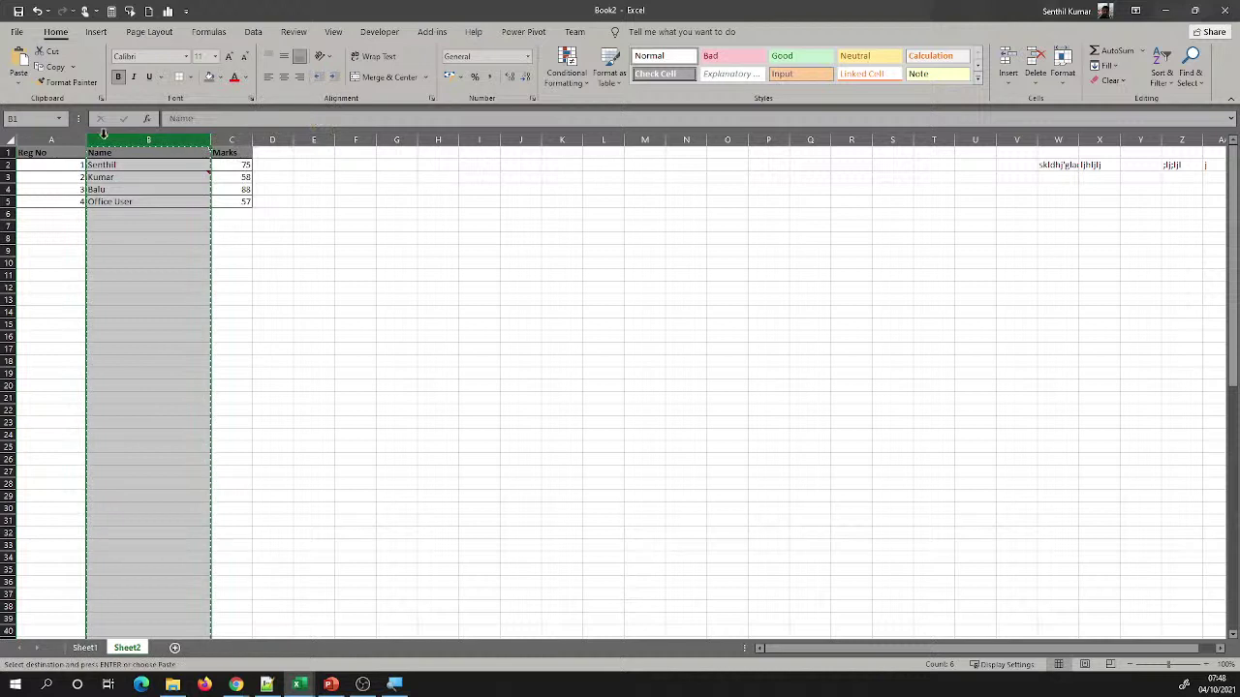
left_click(48, 138)
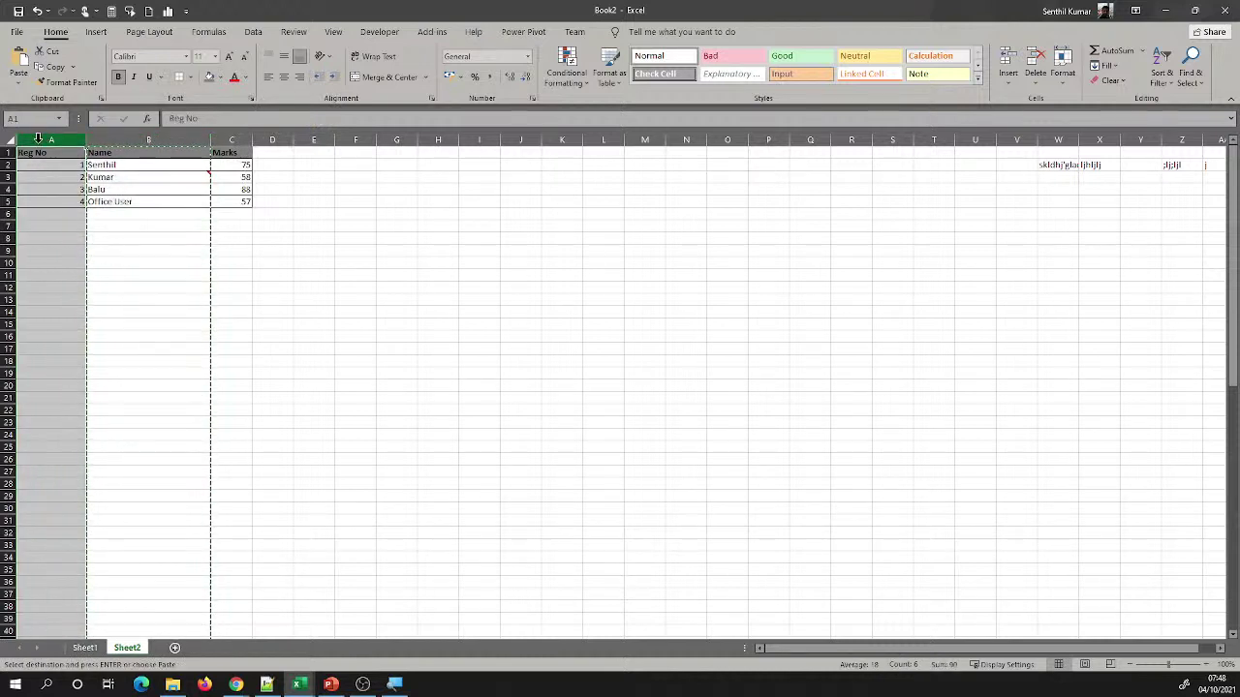
right_click(39, 145)
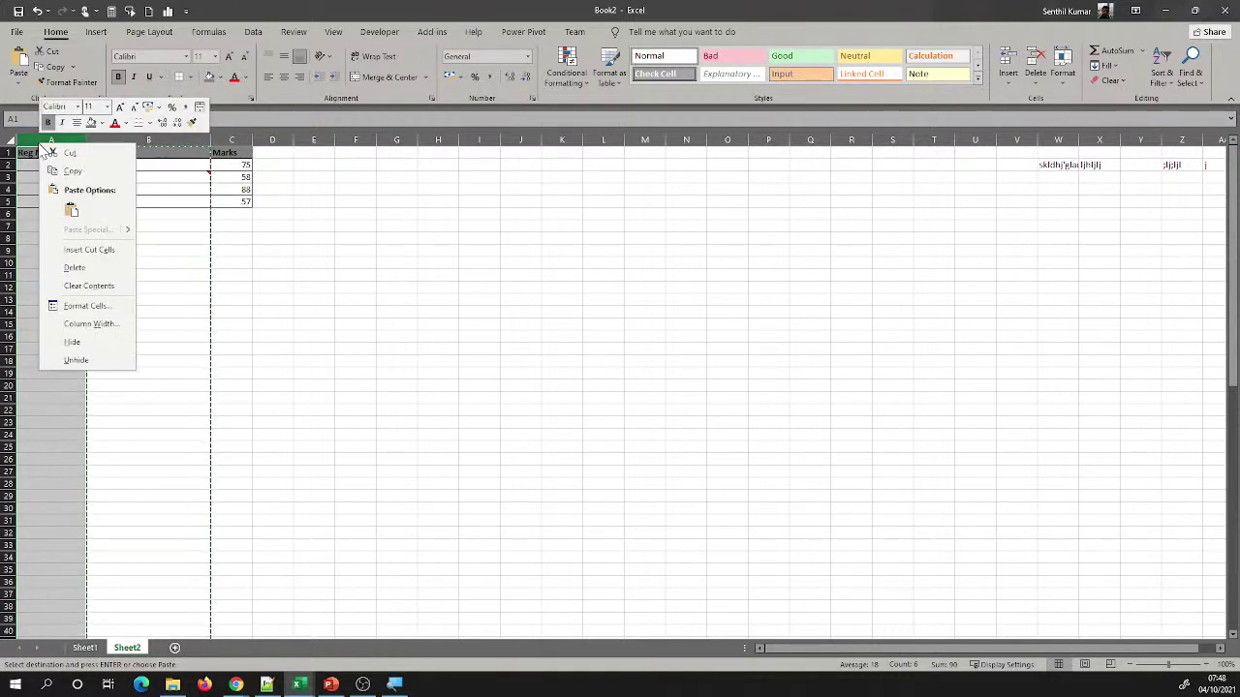
left_click(89, 250)
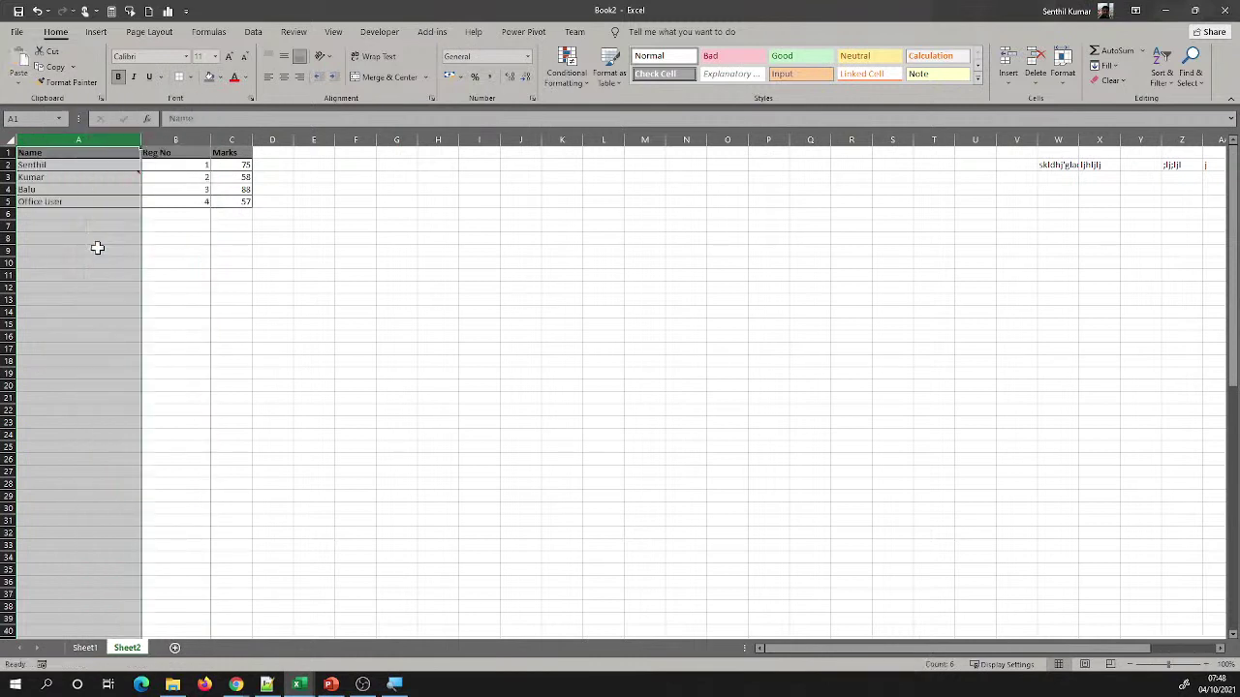
left_click(421, 227)
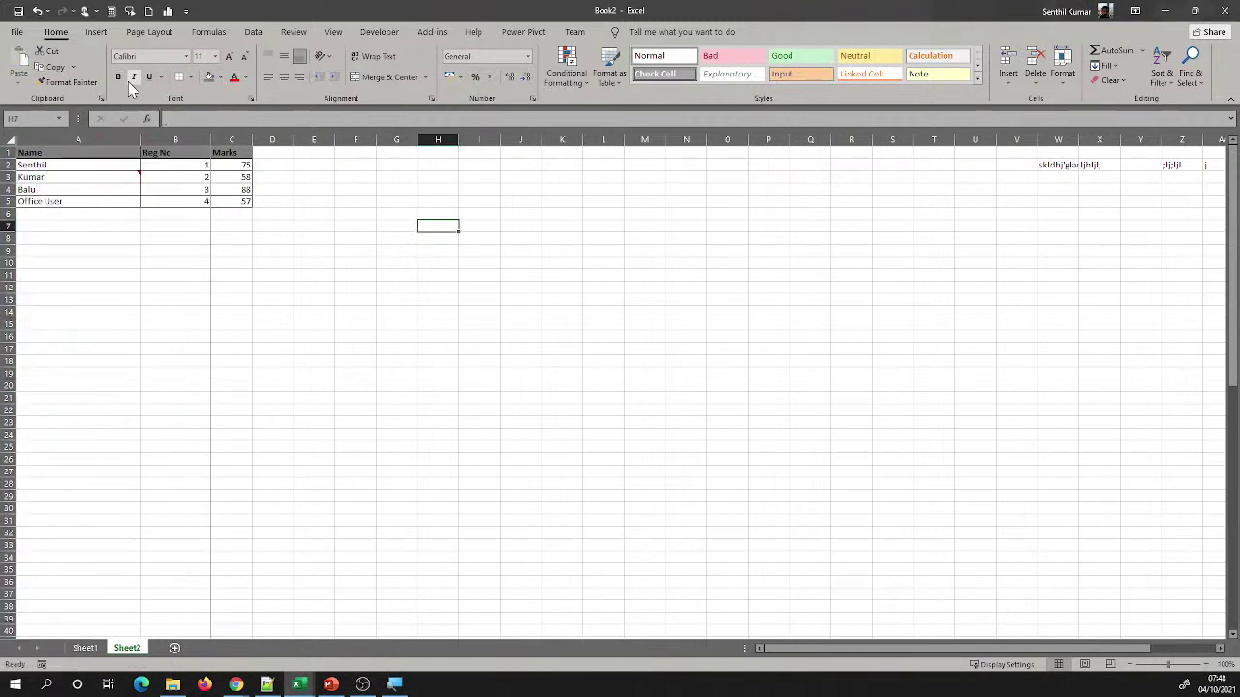
Undo the move of the Name column and clear the cut selection
left_click(196, 137)
key("ctrl+z")
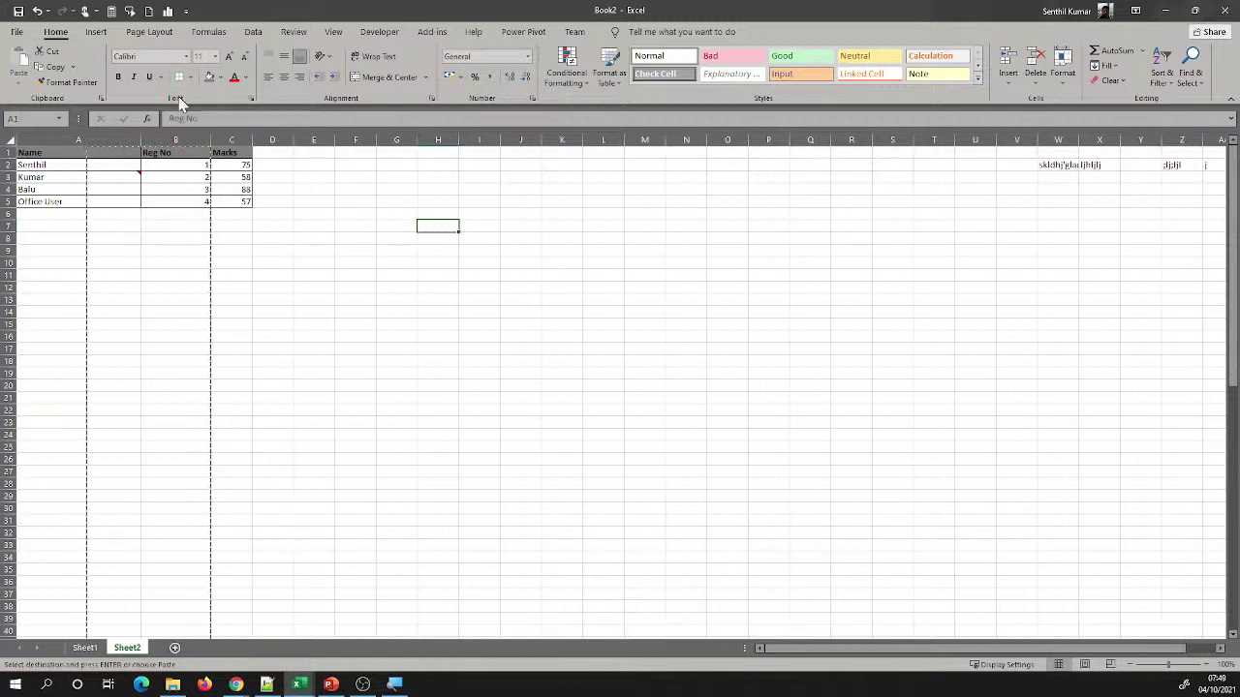
left_click(115, 265)
key("Escape")
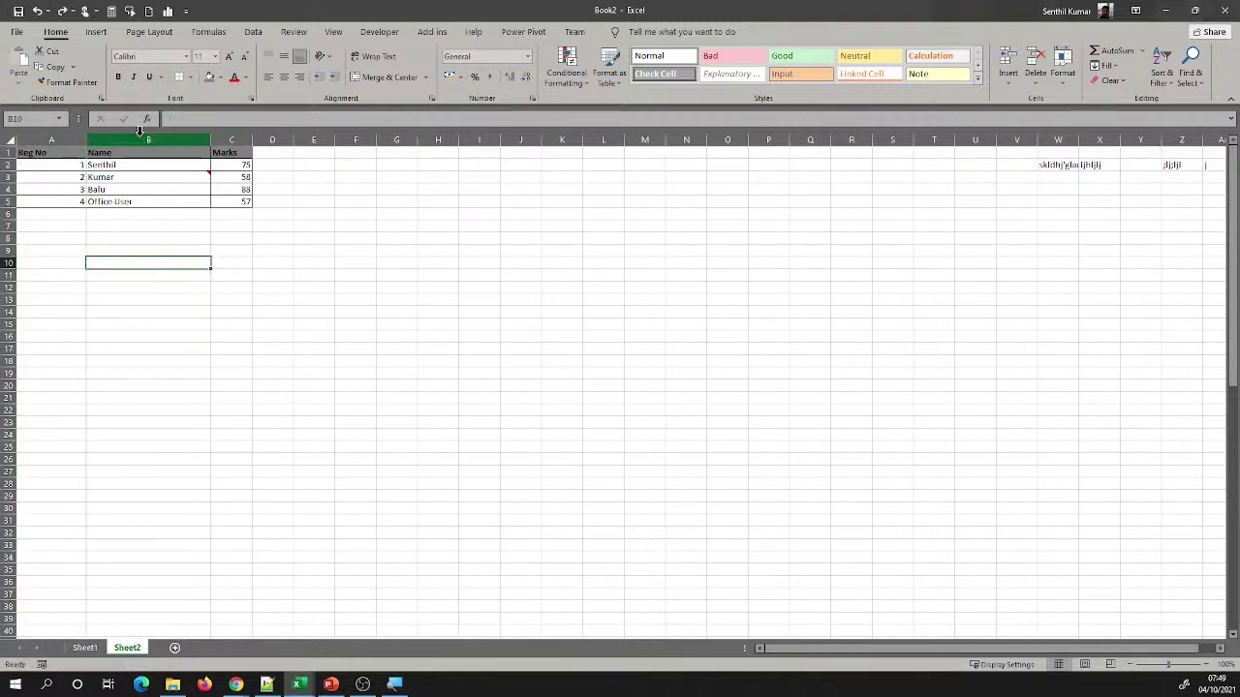
Move the Name column ahead of the Reg No column again by cutting it and inserting the cut cells at column A
left_click(135, 140)
right_click(136, 141)
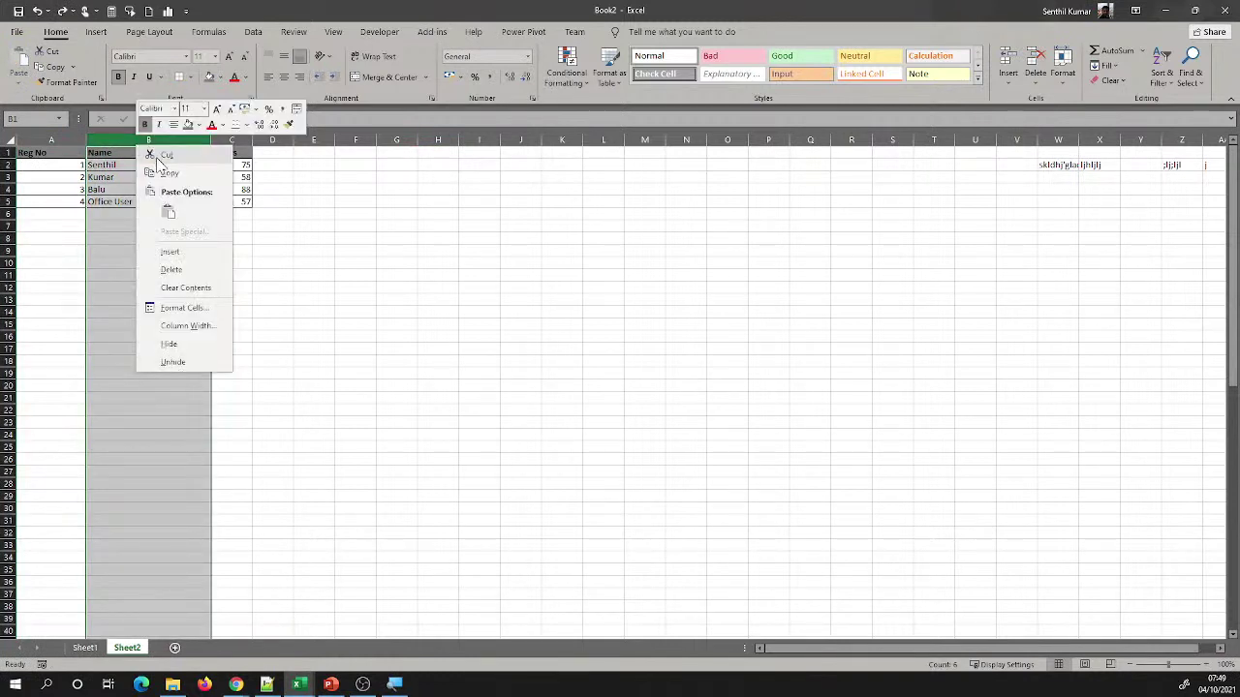
left_click(163, 155)
left_click(61, 141)
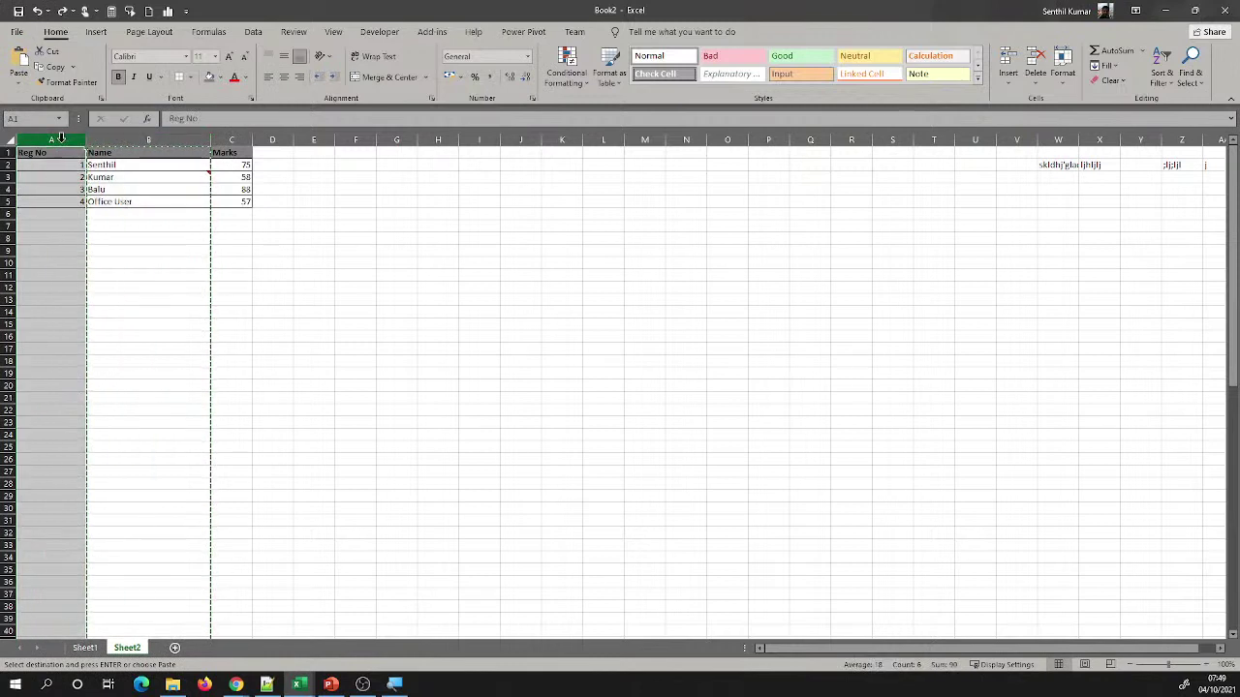
right_click(62, 142)
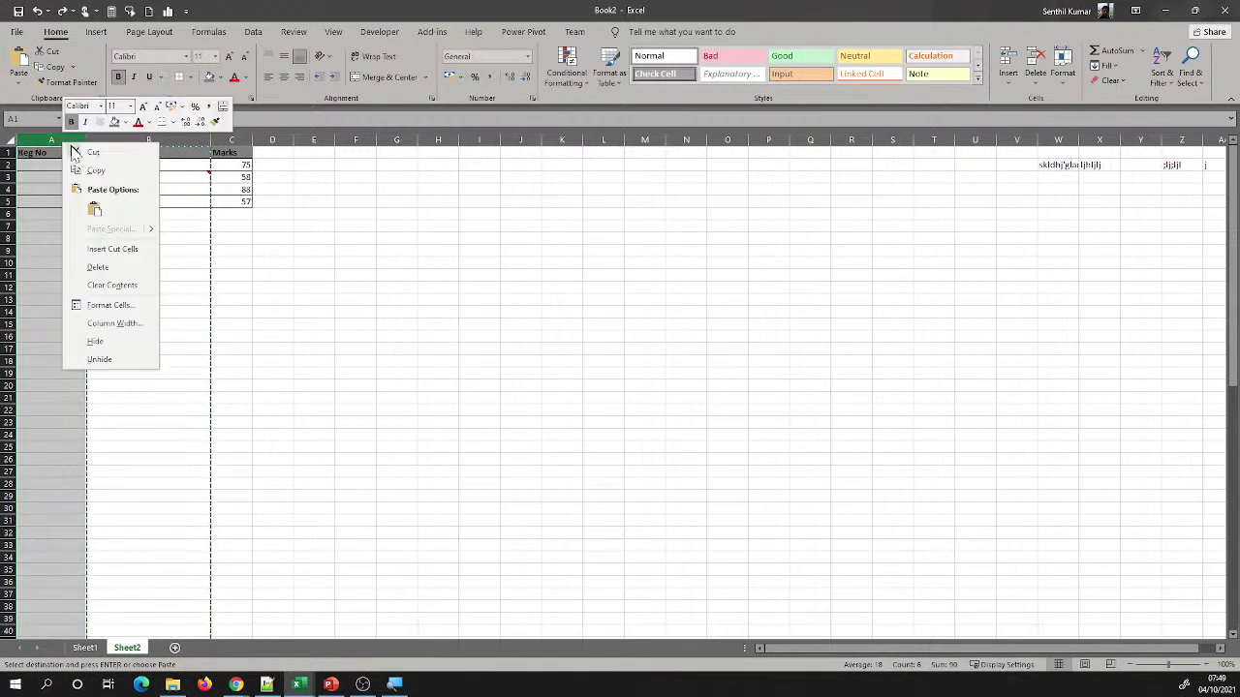
left_click(104, 250)
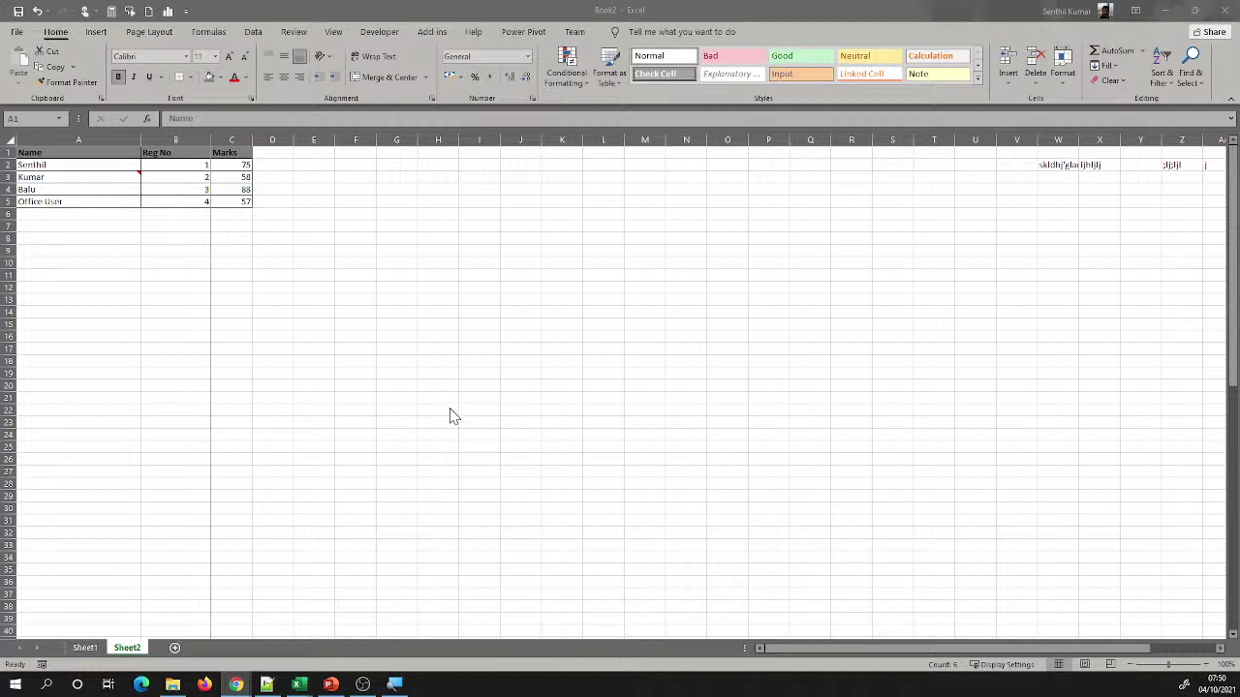
Add a new worksheet and enter the heading "Sl No" in cell A1
left_click(173, 648)
left_click(174, 649)
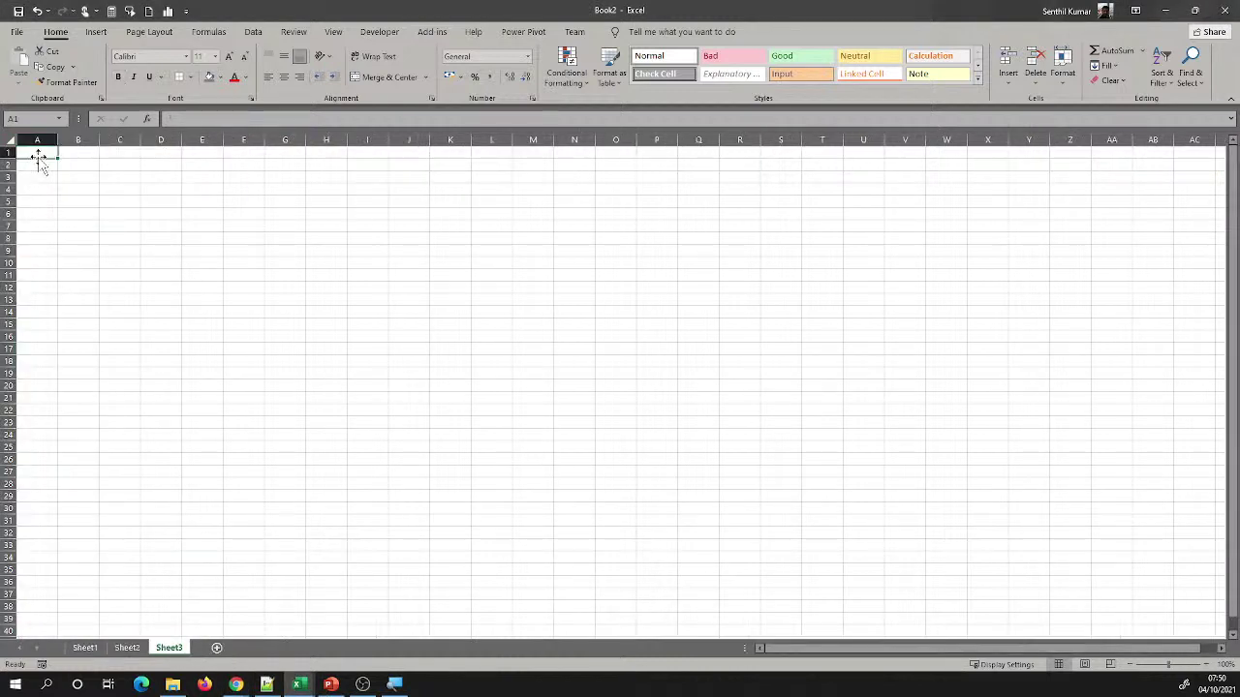
type("Sl No")
key("Return")
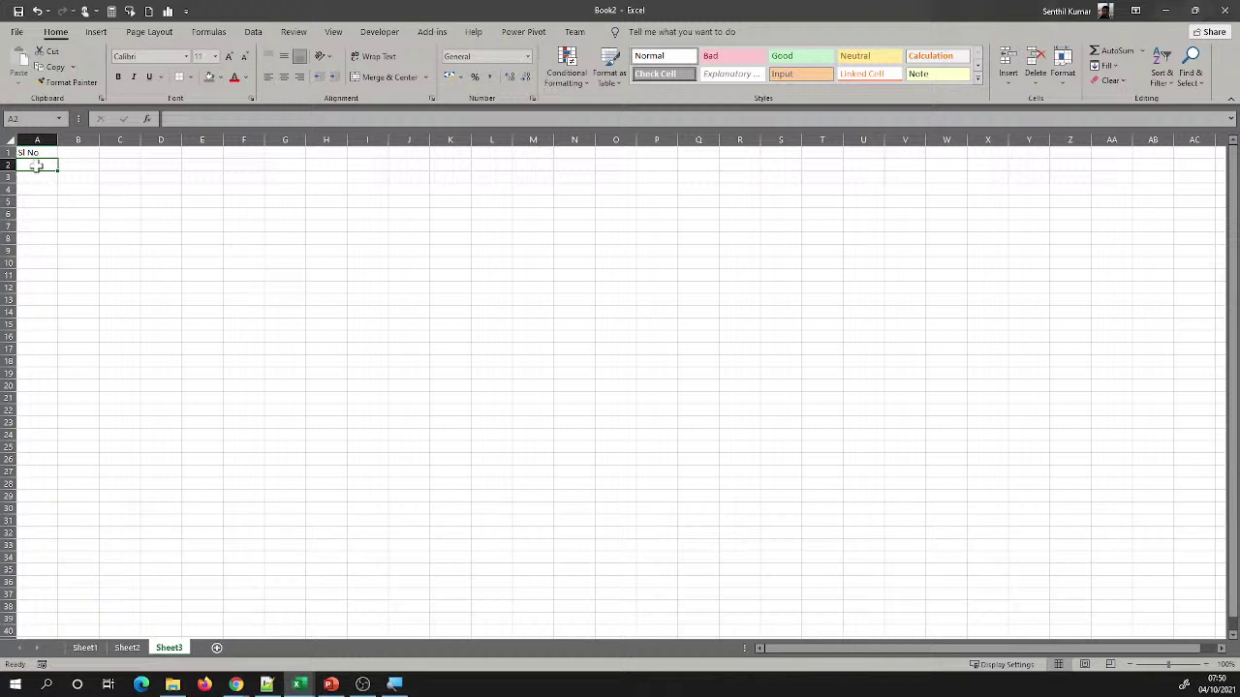
Enter the serial numbers 1 to 15 one by one below the Sl No heading, in cells A2 to A16
type("1")
key("Return")
type("2")
key("Return")
type("3")
key("ctrl+Return")
key("Return")
type("4")
key("Return")
type("5")
key("Return")
type("6")
key("Return")
type("7")
key("Return")
type("8")
key("Return")
type("9")
key("Return")
type("10")
key("Return")
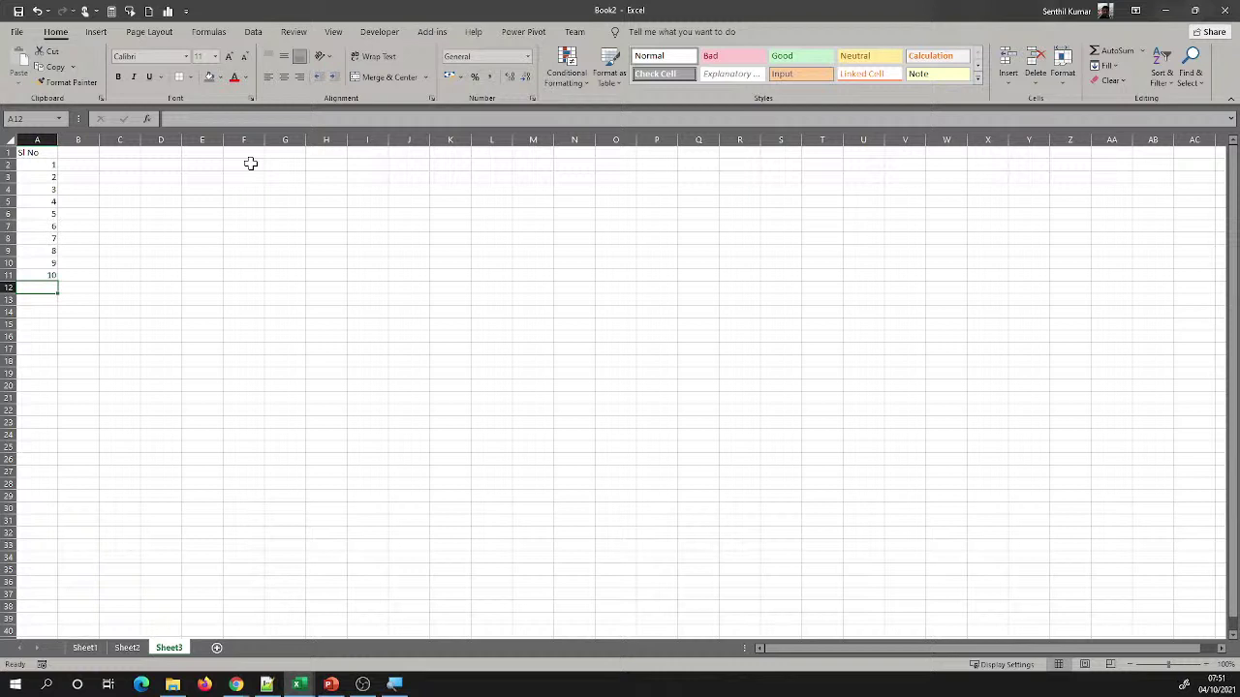
type("11")
key("Return")
type("12")
key("Return")
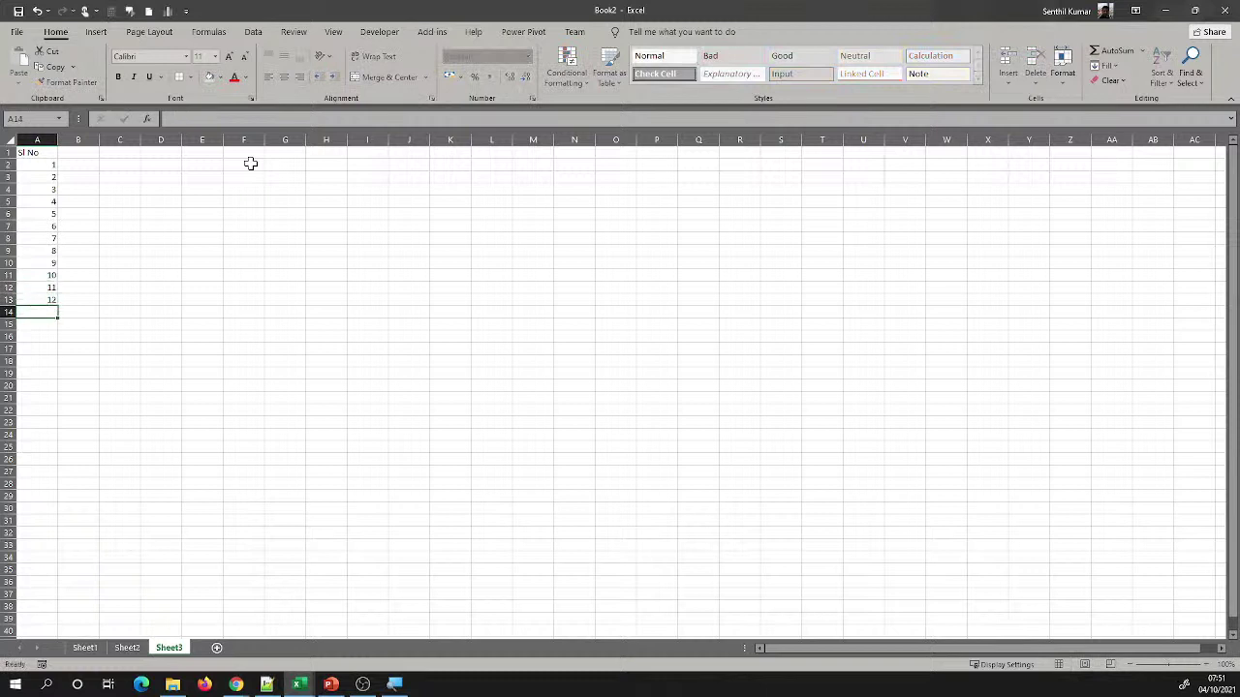
type("13")
key("Return")
type("14")
key("Return")
type("15")
key("Return")
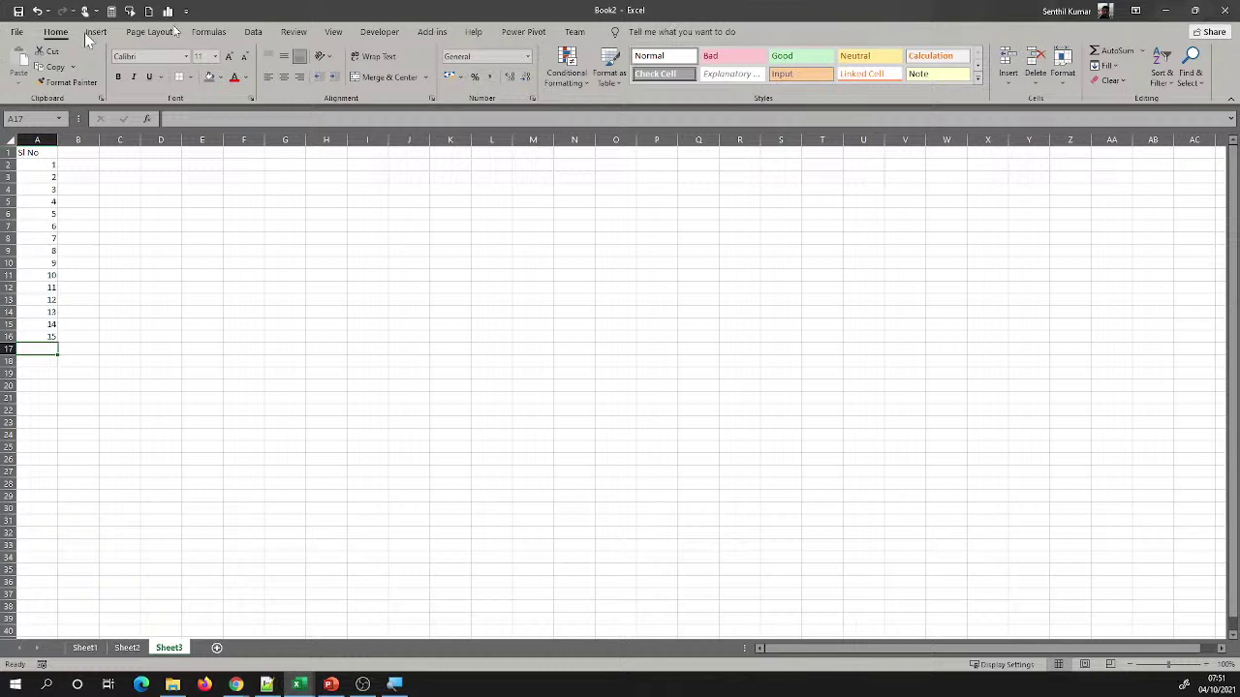
Clear the serial numbers below the Sl No heading, then enter 1 in cell A2 and 2 in cell A3
left_click_drag(39, 163, 49, 344)
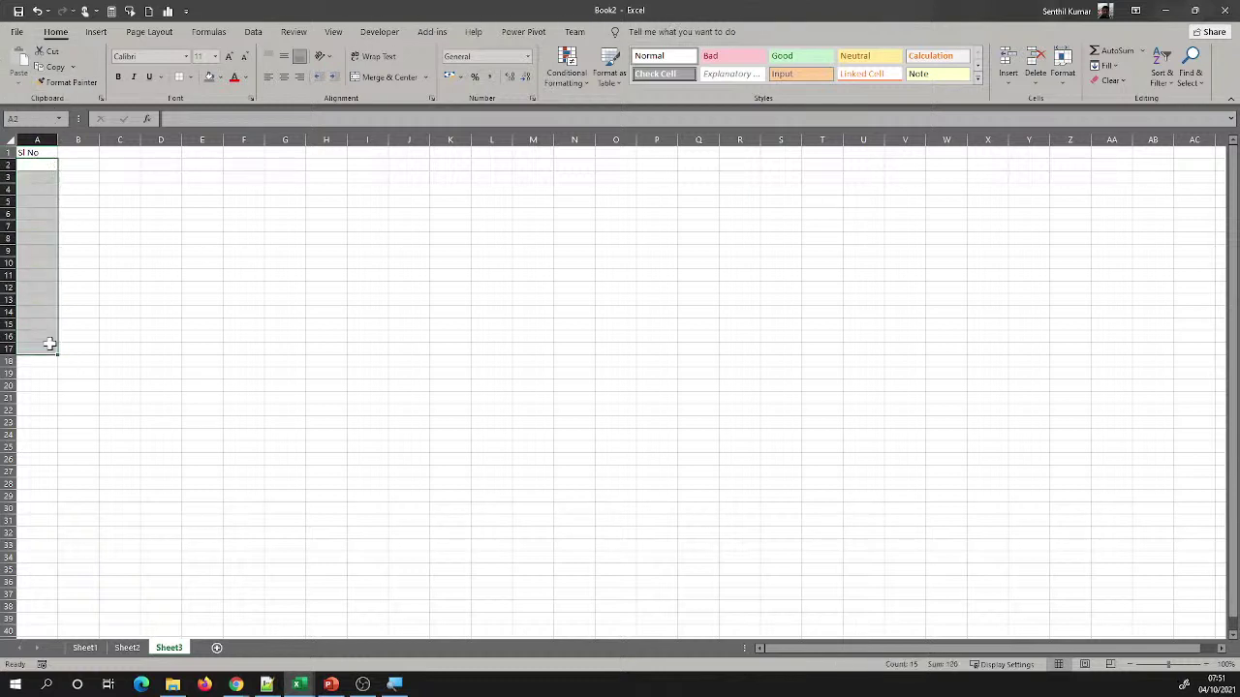
left_click(171, 216)
left_click(41, 164)
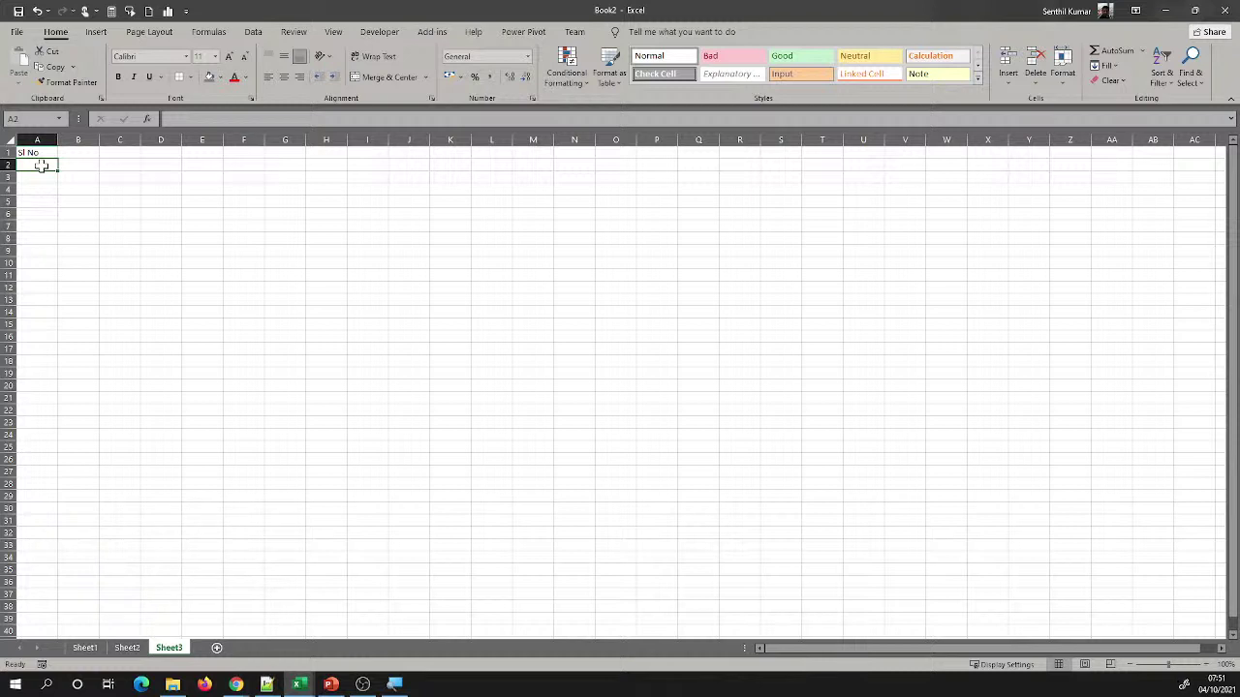
type("1")
key("Return")
type("2")
key("Return")
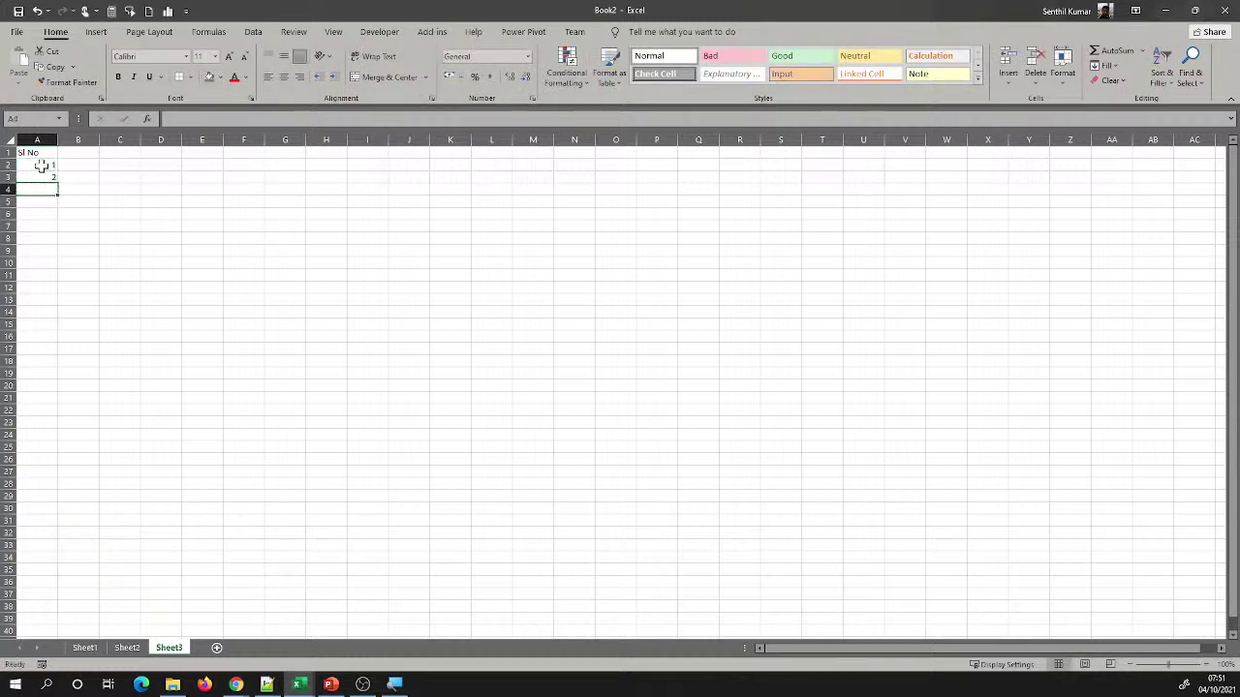
left_click(38, 162)
left_click_drag(39, 162, 41, 176)
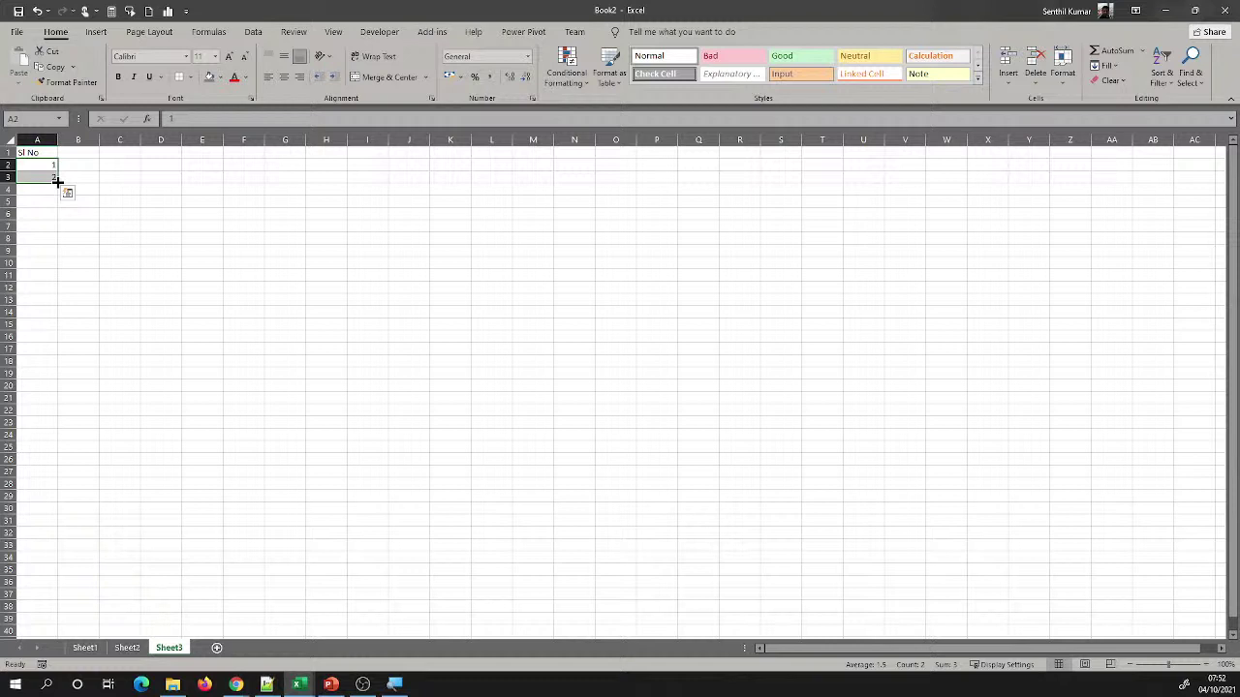
left_click(65, 190)
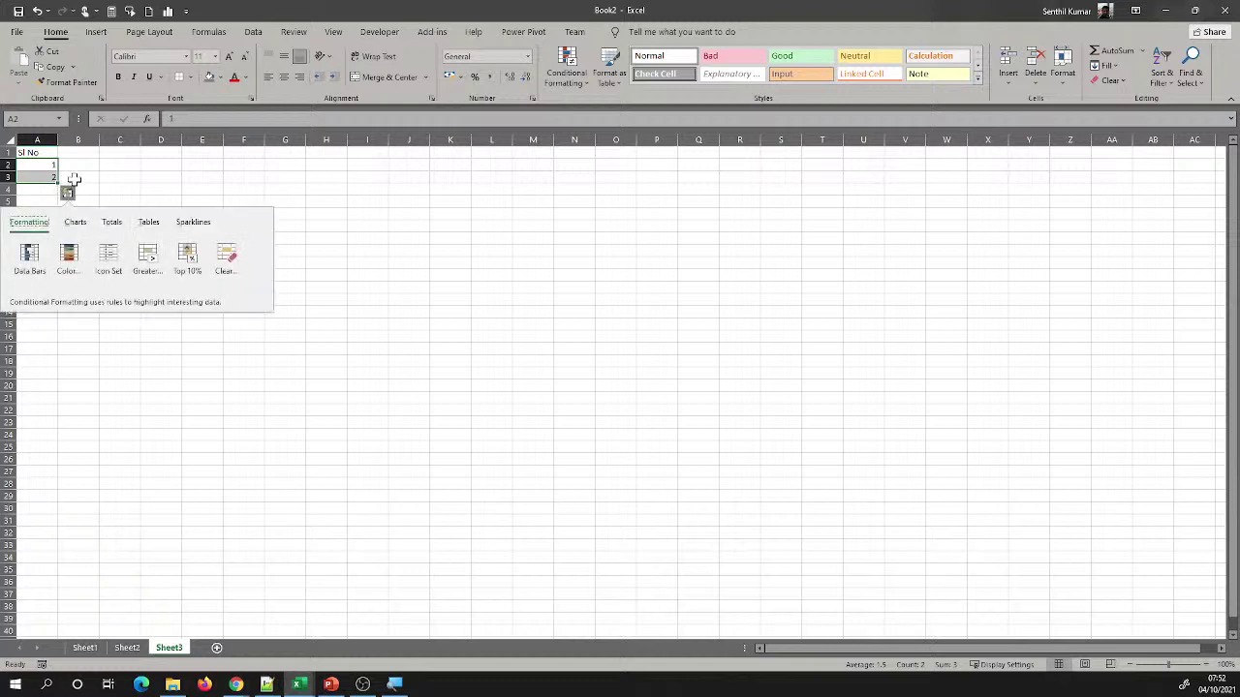
key("Escape")
left_click(62, 175)
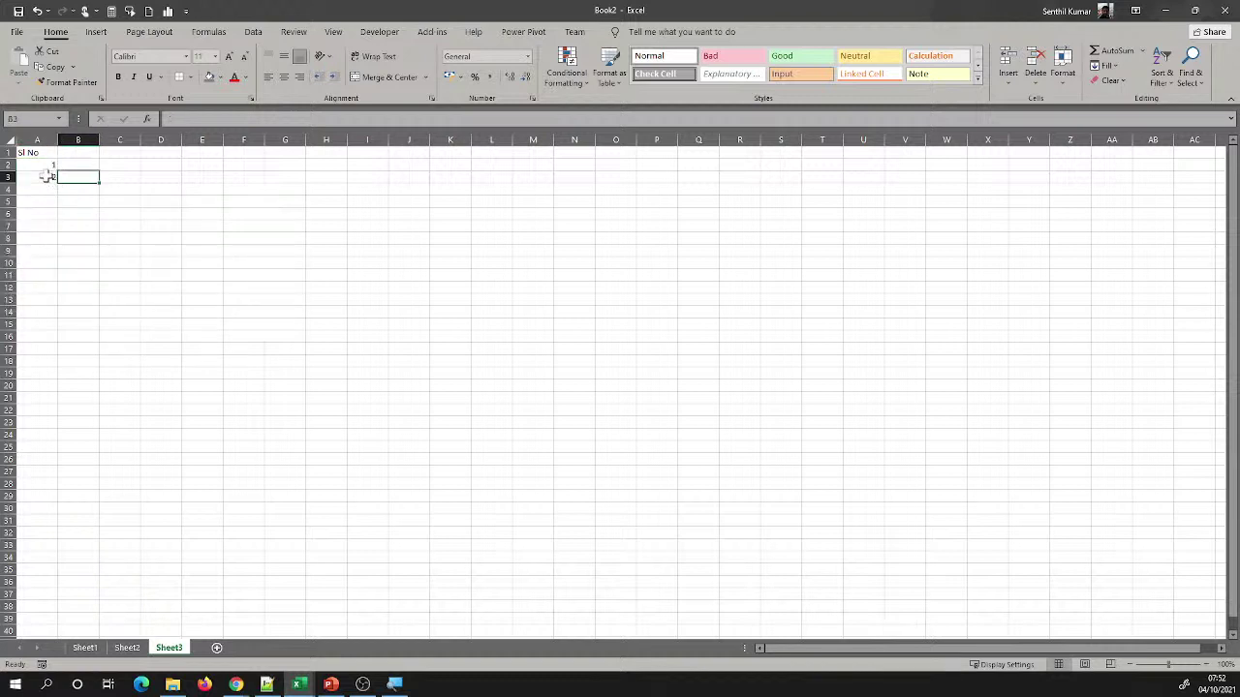
Extend the series in cells A2 and A3 down to cell A32 with the fill handle
left_click_drag(44, 161, 47, 175)
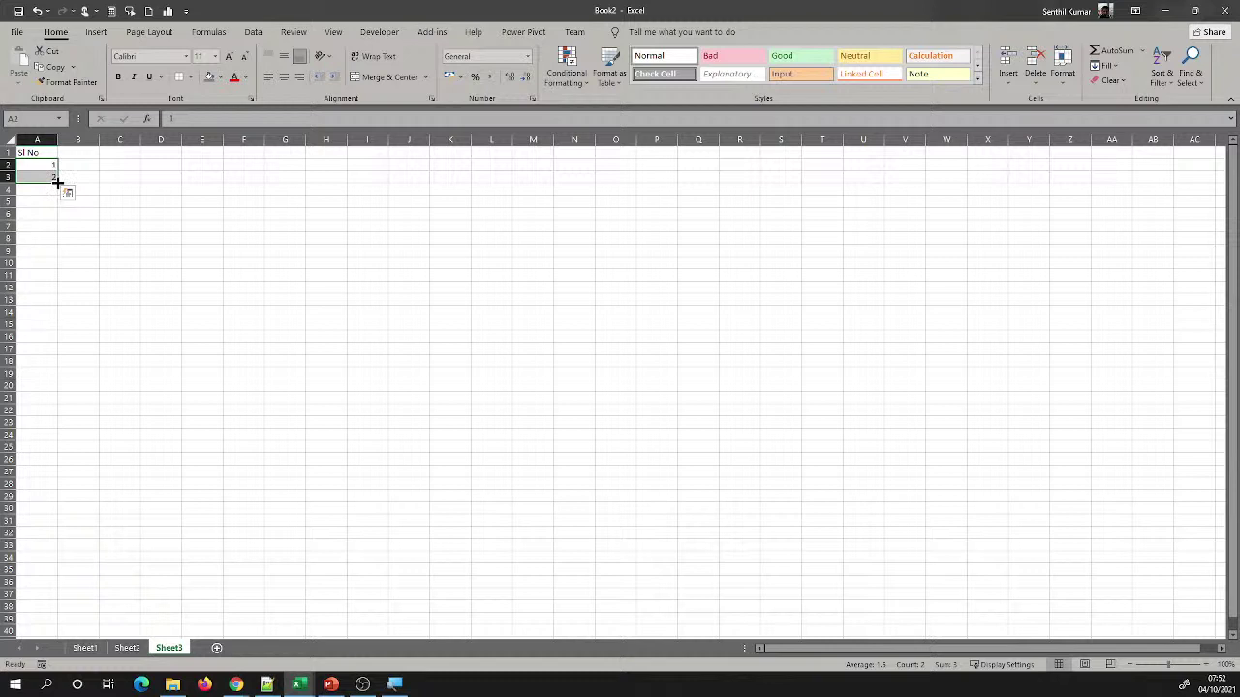
left_click_drag(57, 183, 57, 183)
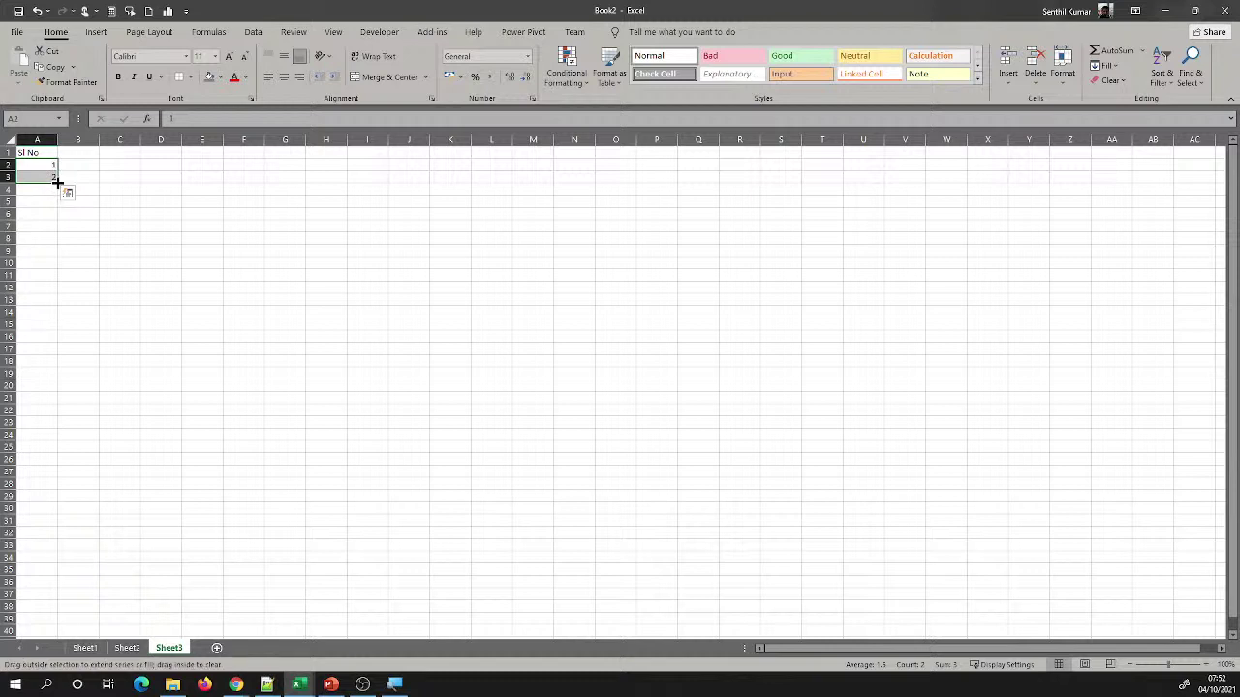
left_click_drag(57, 183, 39, 540)
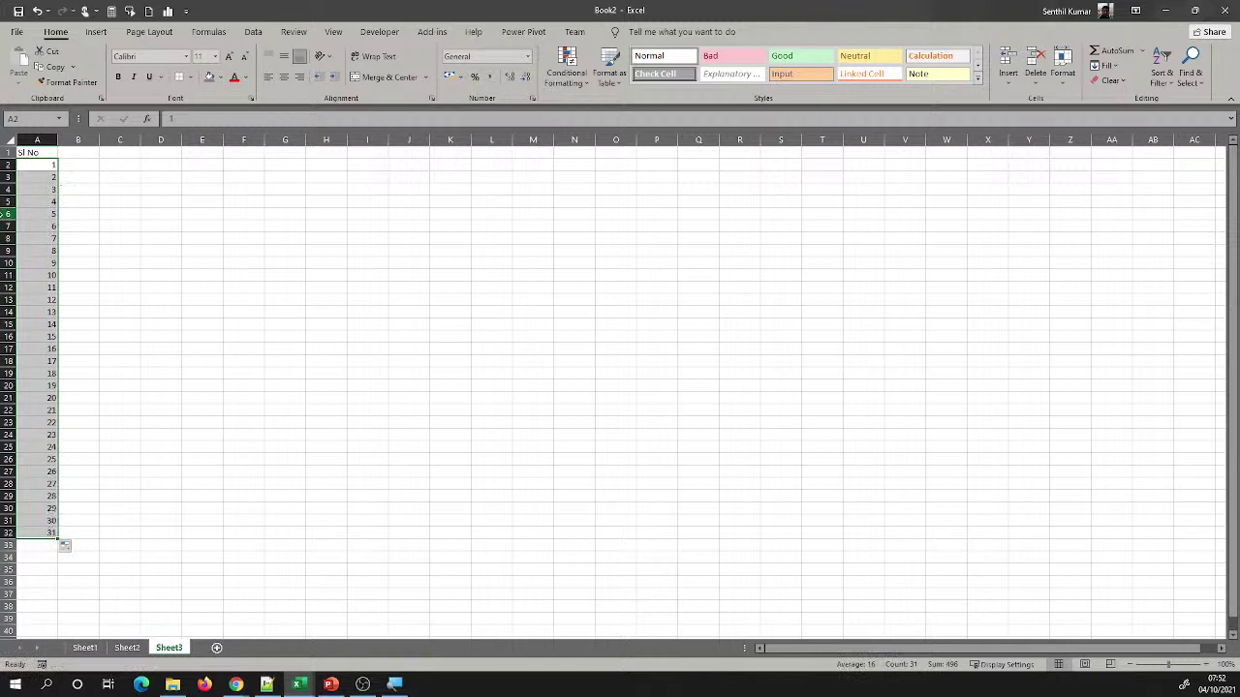
left_click(48, 167)
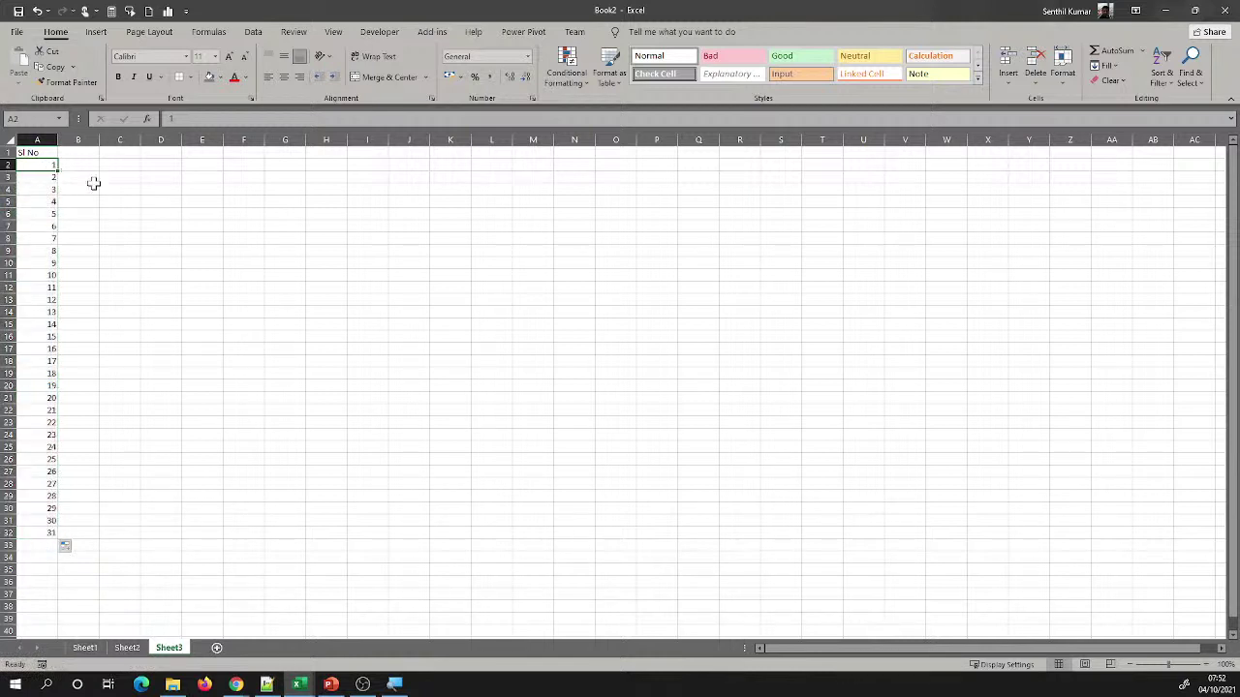
left_click(42, 177)
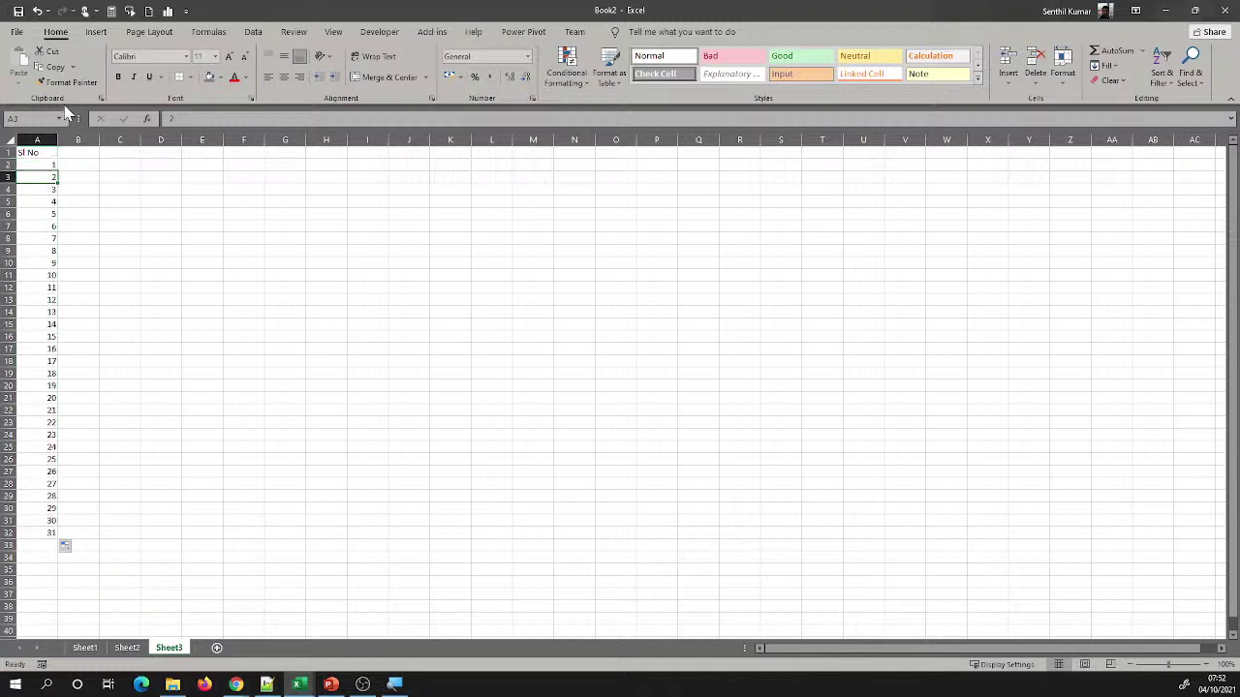
left_click(51, 534)
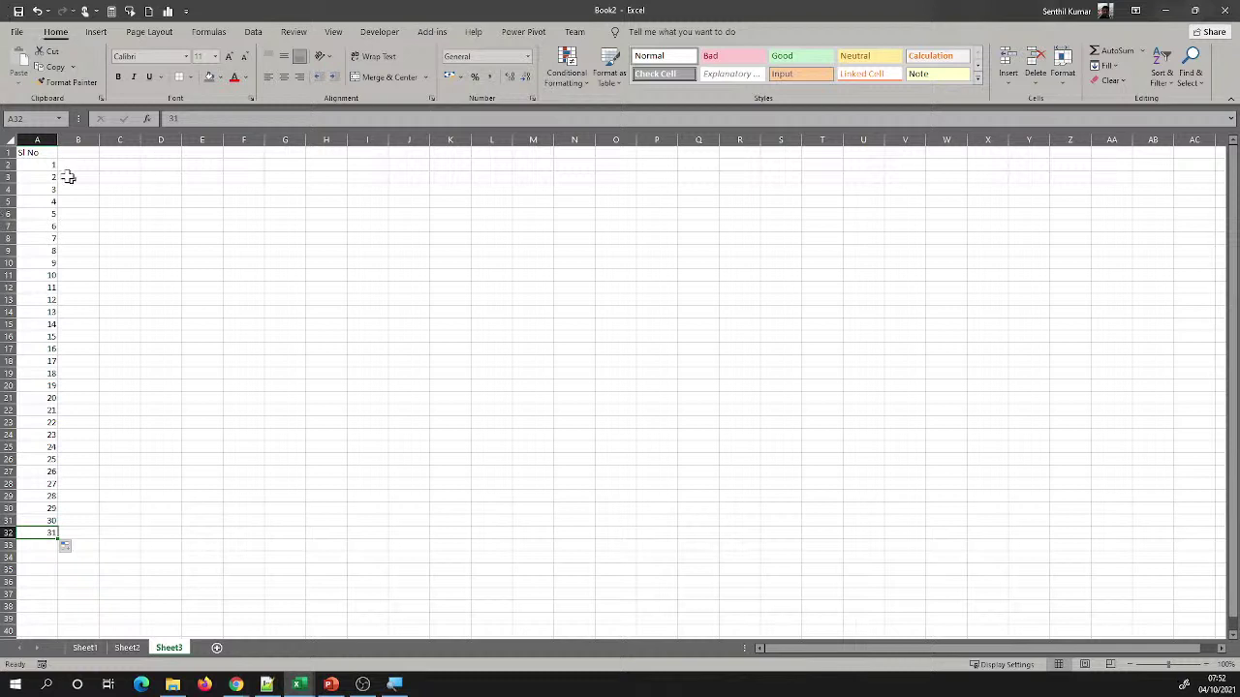
Clear the serial numbers from cells A3 to A32 and enter 3 in cell A3
left_click_drag(29, 177, 53, 539)
key("Delete")
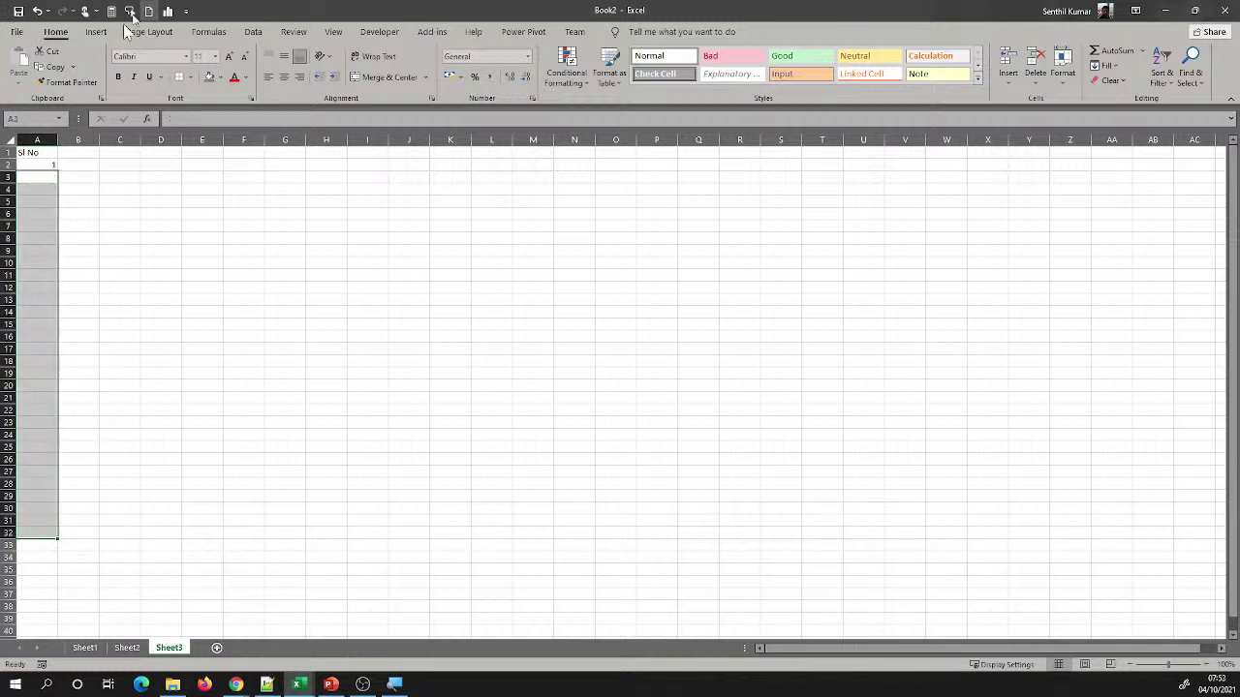
left_click(35, 179)
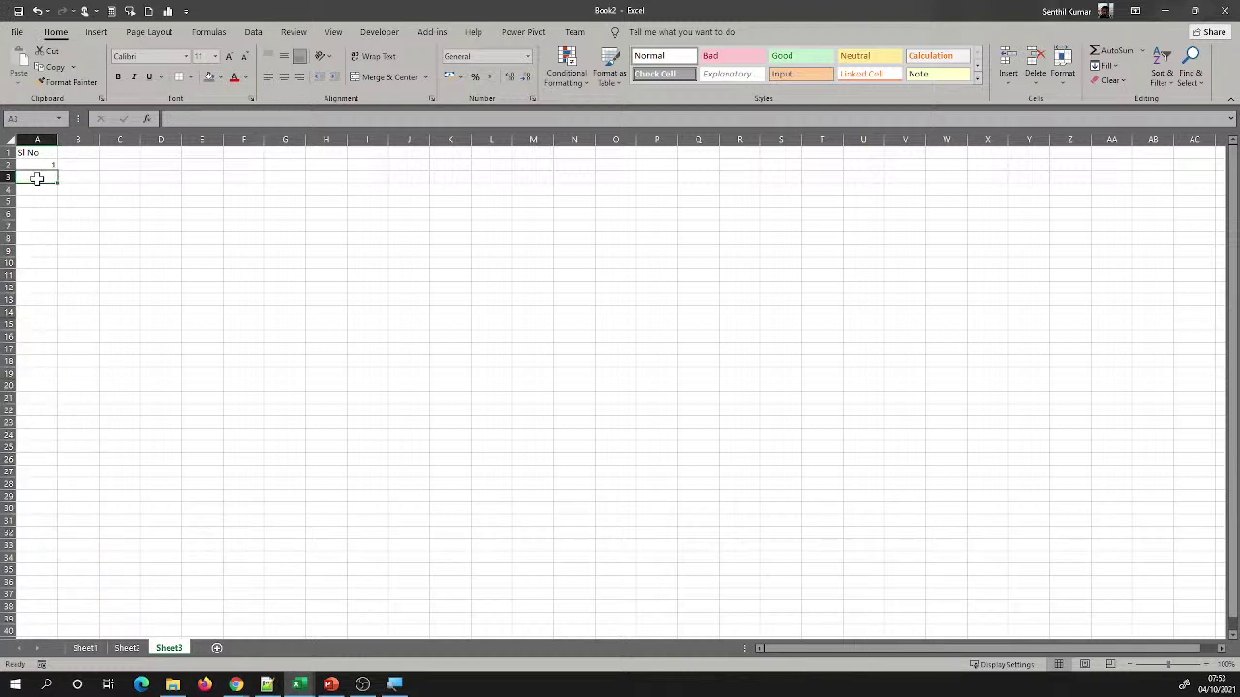
left_click(48, 171)
key("Delete")
Fill the series from cells A2 and A3 down to cell A7, and undo that fill
left_click_drag(49, 169, 44, 228)
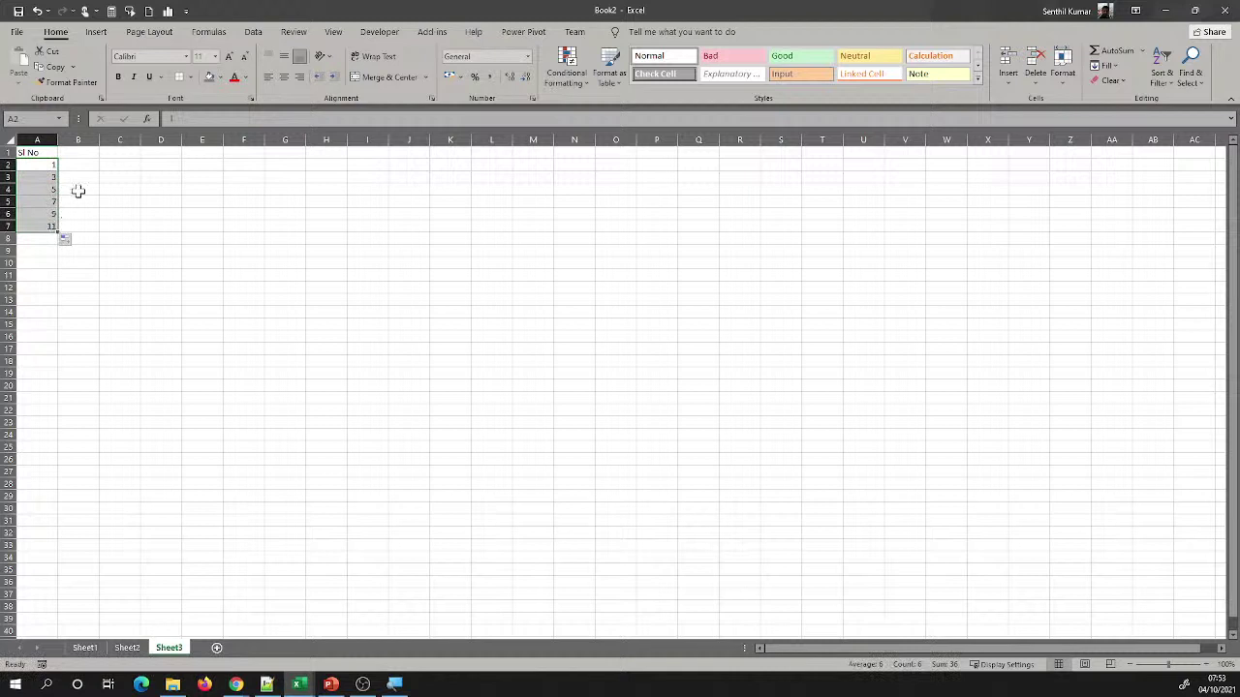
key("ctrl+z")
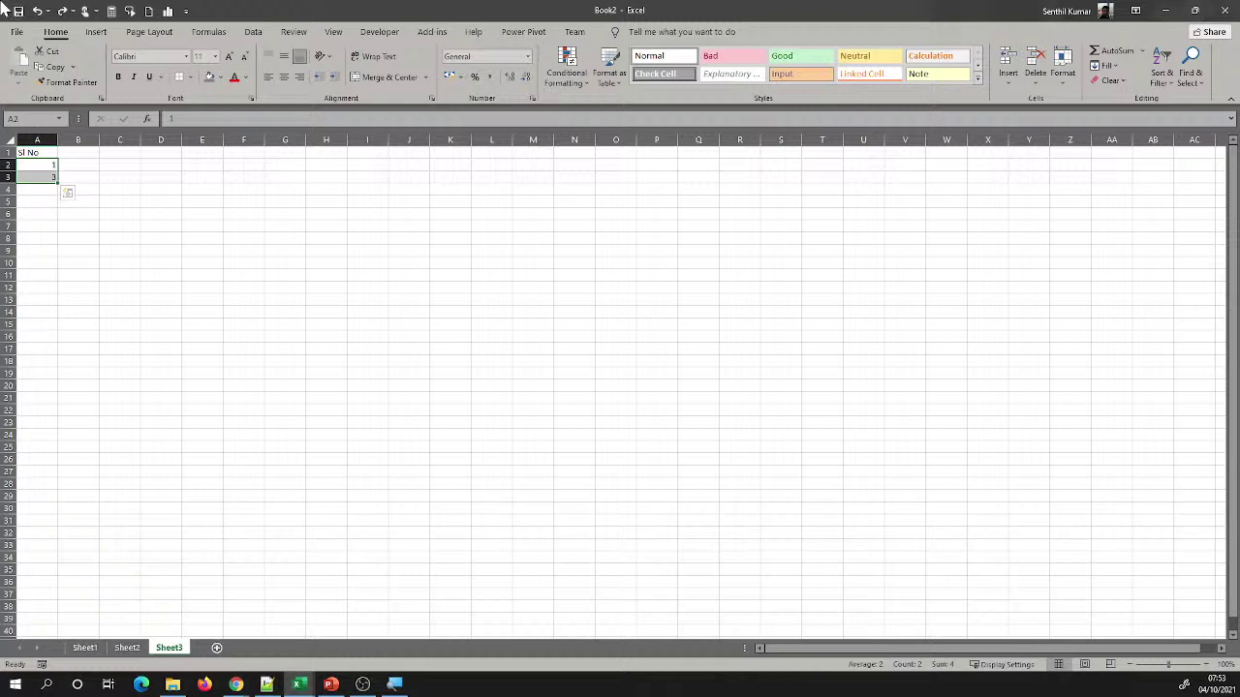
Fill the odd-number series starting with 1 and 3 from cells A2:A3 down to cell A35
left_click(47, 167)
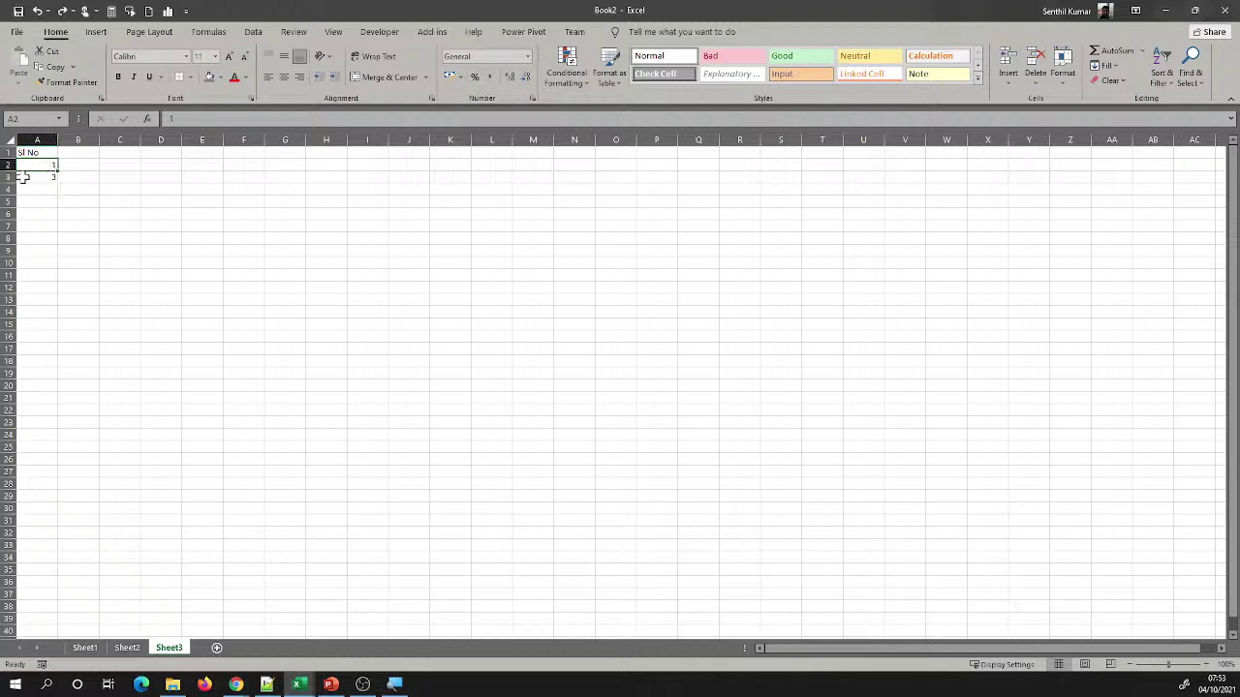
left_click(52, 175)
left_click_drag(50, 164, 37, 576)
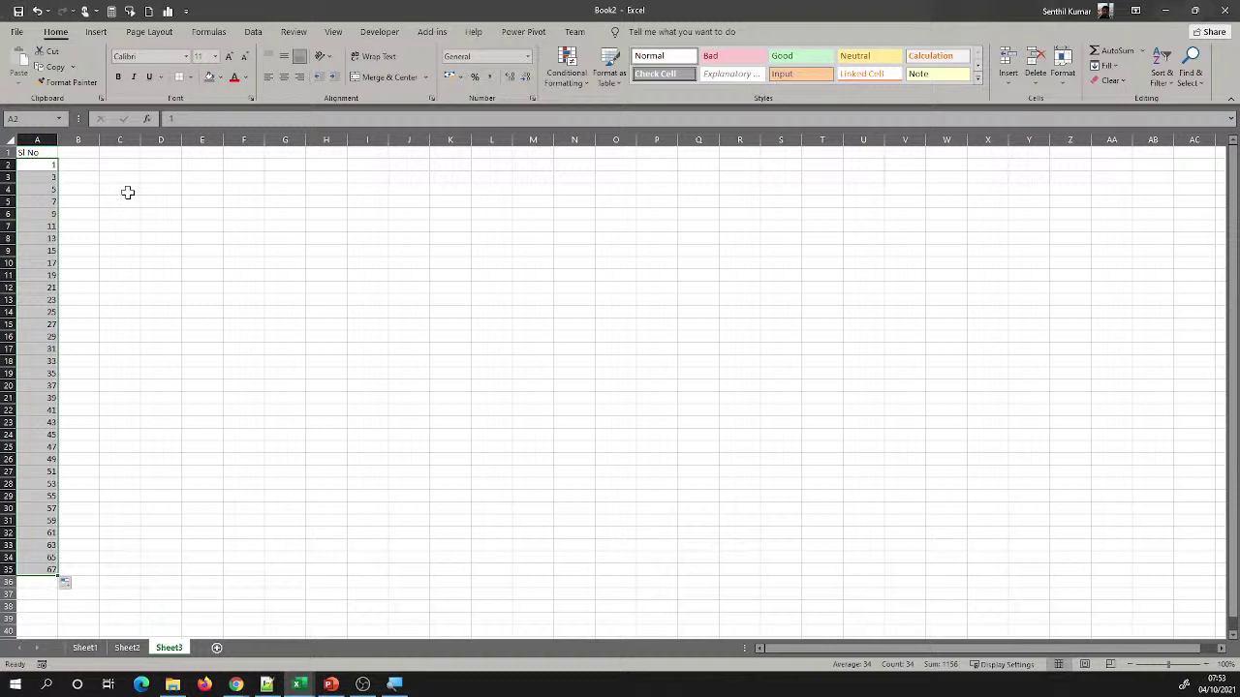
left_click(34, 165)
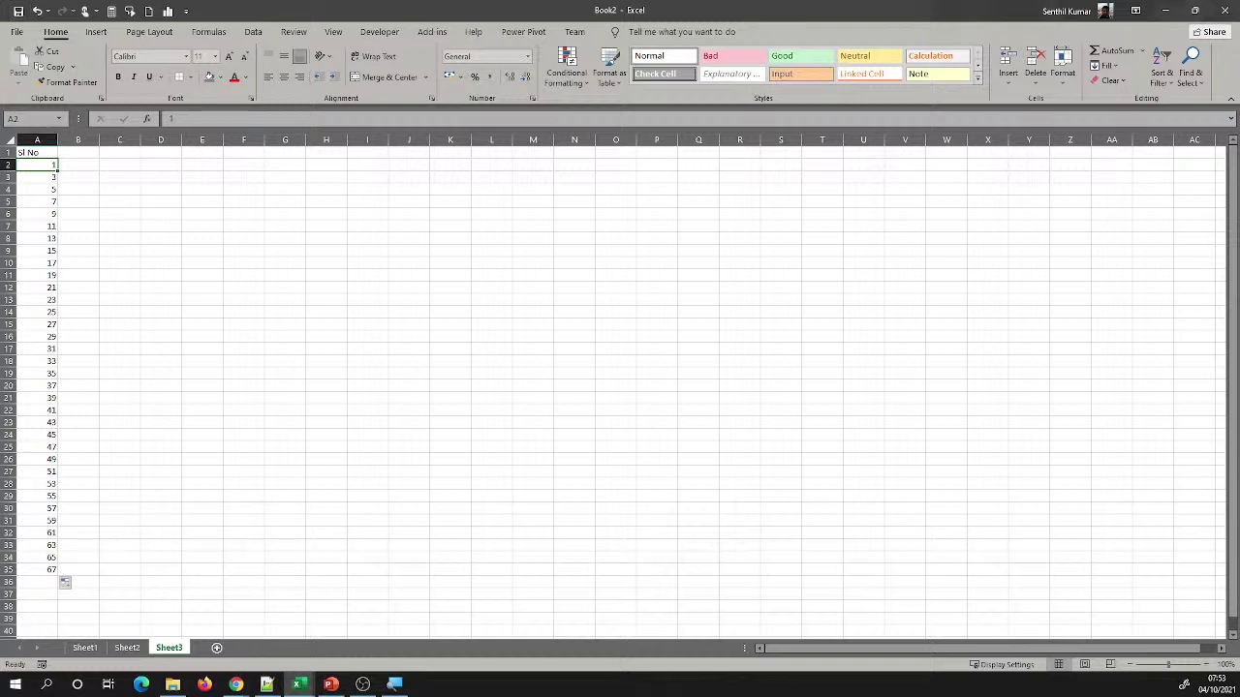
key("alt+Tab")
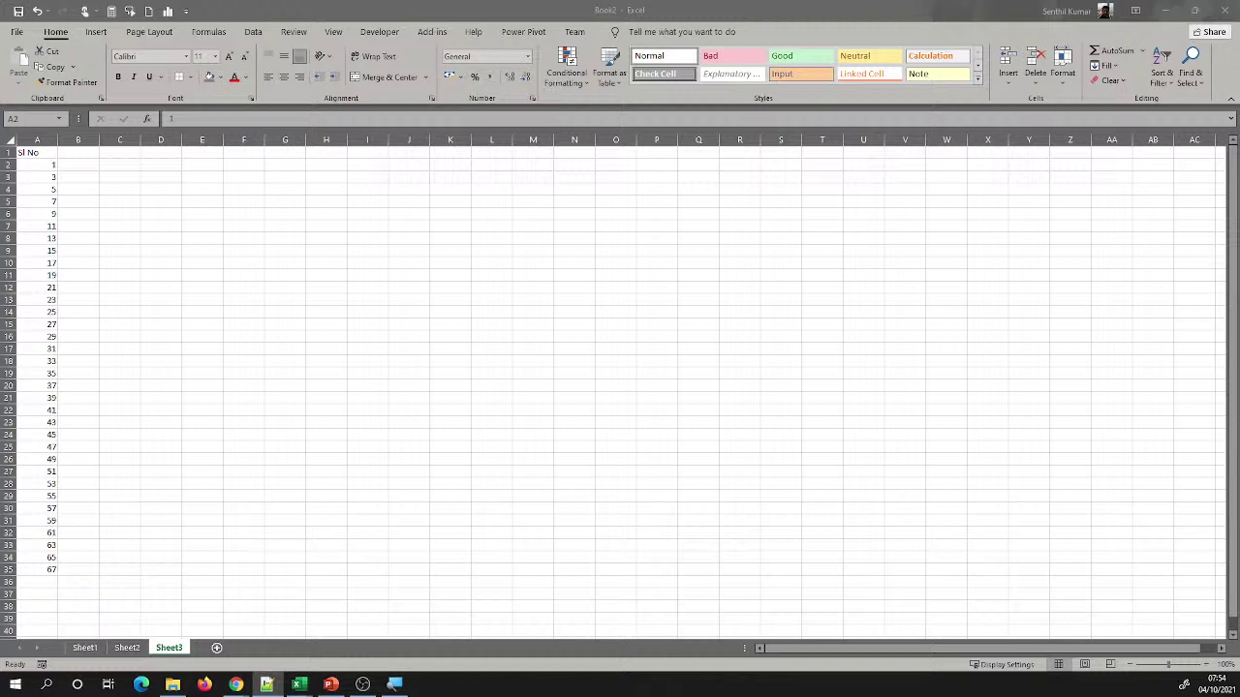
key("alt+Tab")
key("alt+Tab")
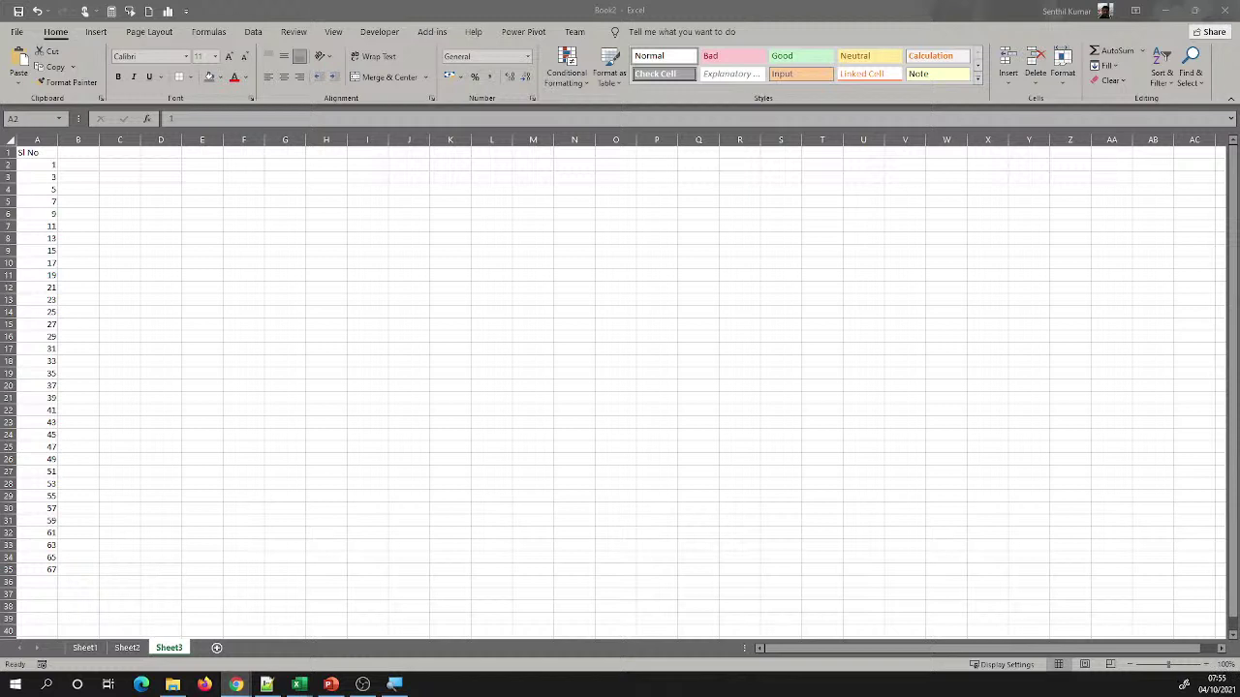
Enter 45 in cell F5 and 110 in cell G5
left_click(249, 200)
type("45")
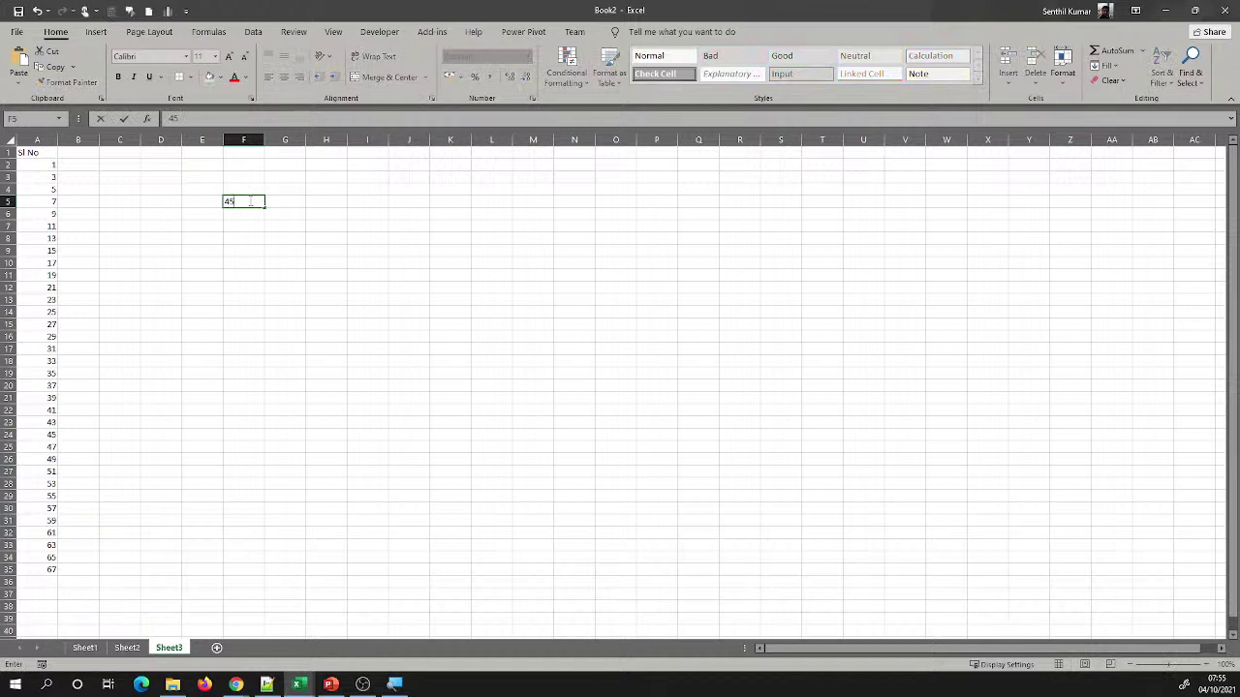
left_click(288, 200)
type("110")
key("Return")
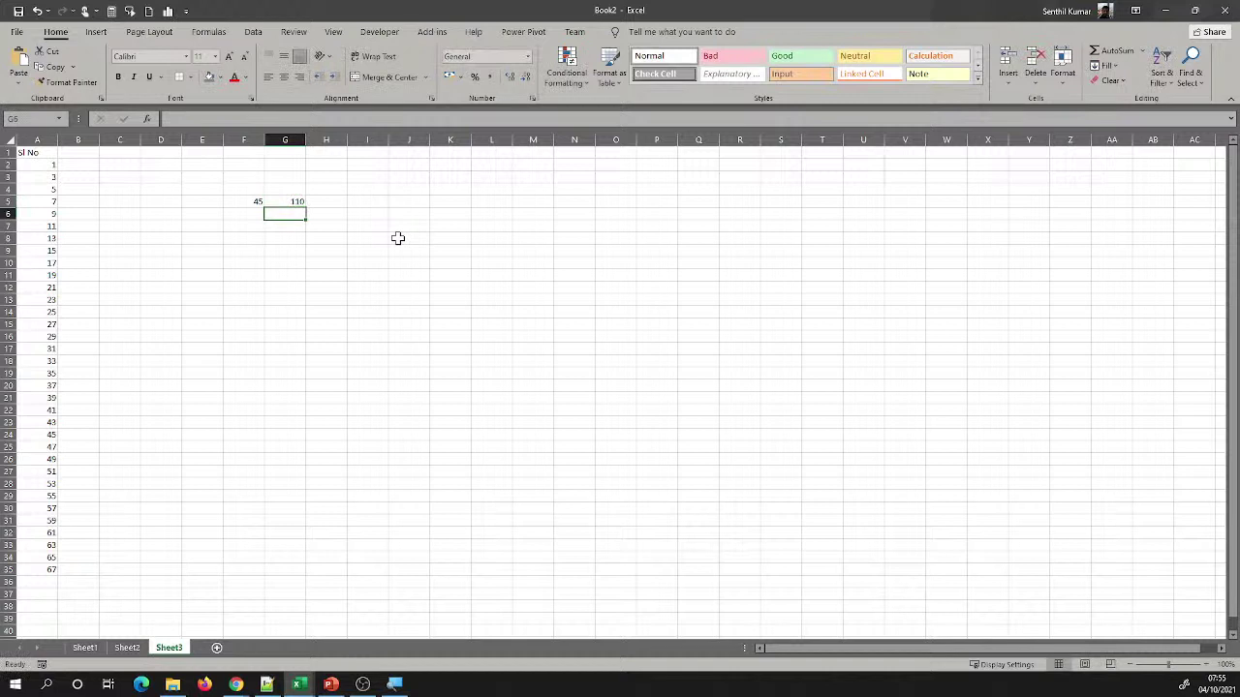
Move column G ahead of column F by cutting it and inserting the cut cells at column F
left_click_drag(246, 202, 271, 201)
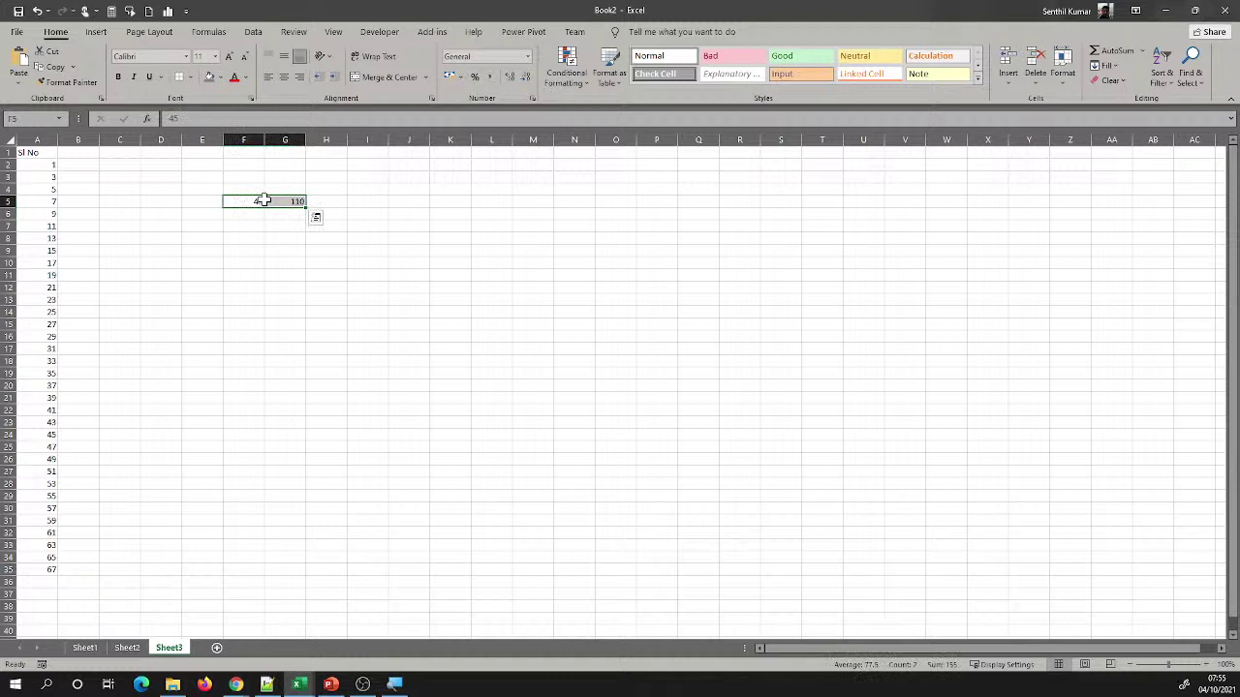
left_click(288, 139)
right_click(289, 139)
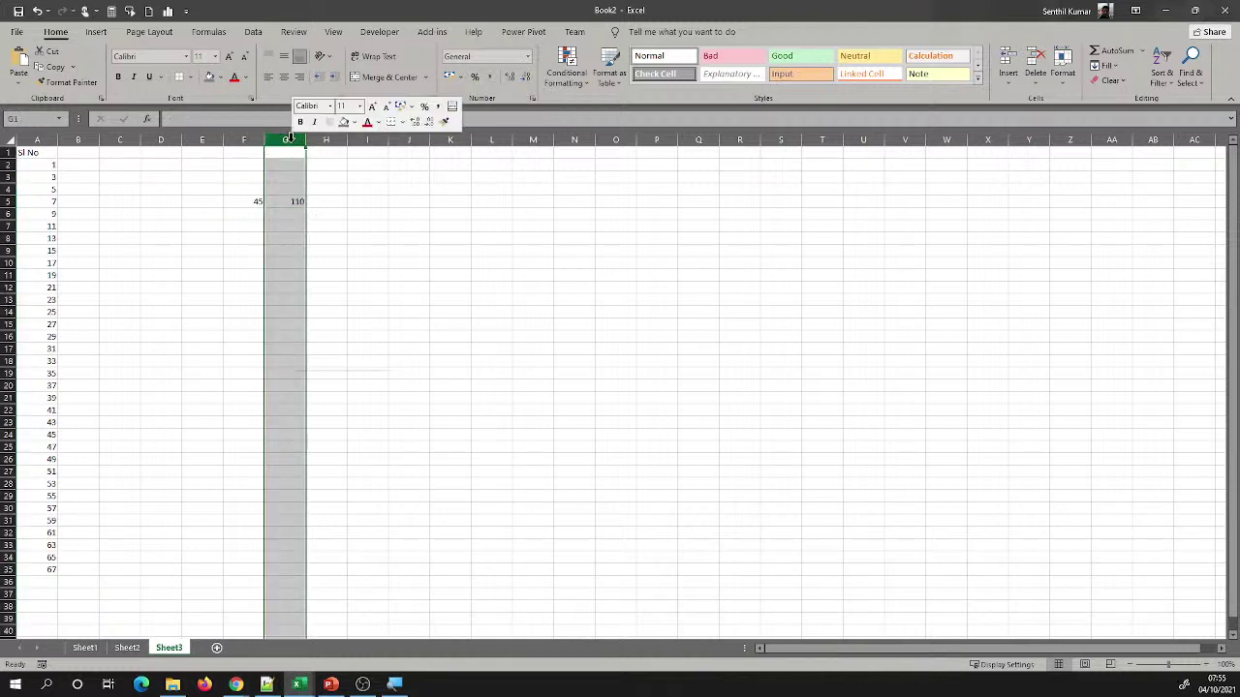
left_click(345, 165)
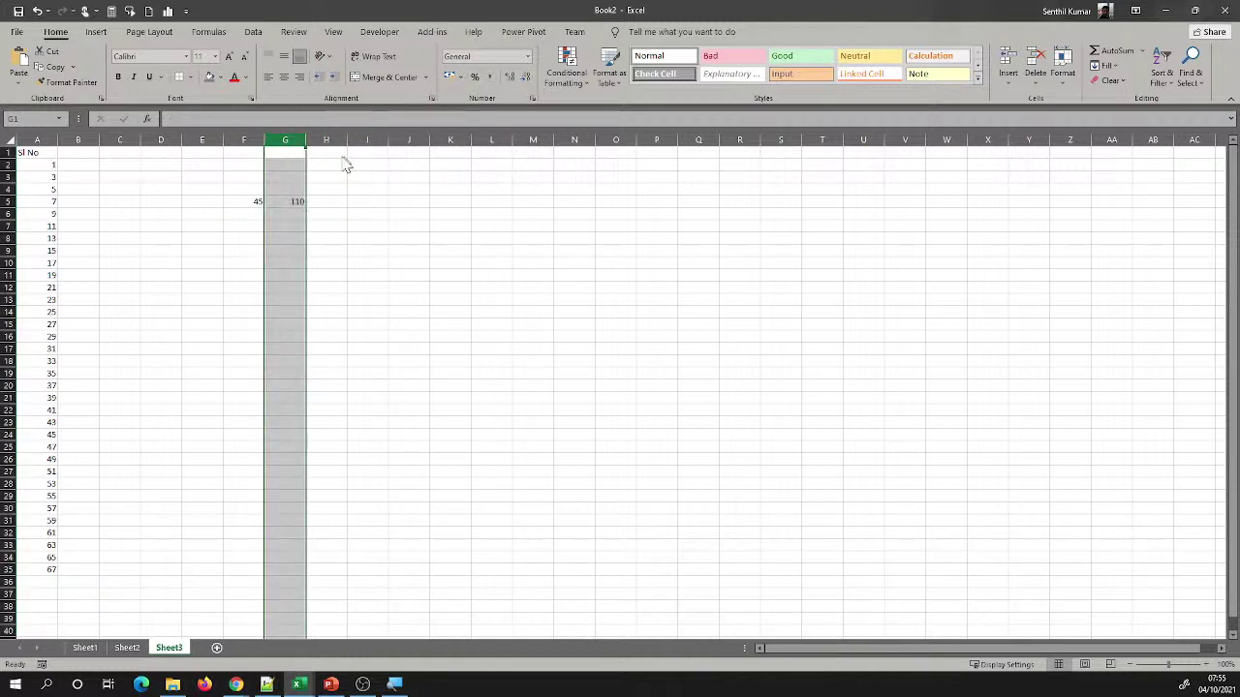
left_click(244, 140)
right_click(244, 142)
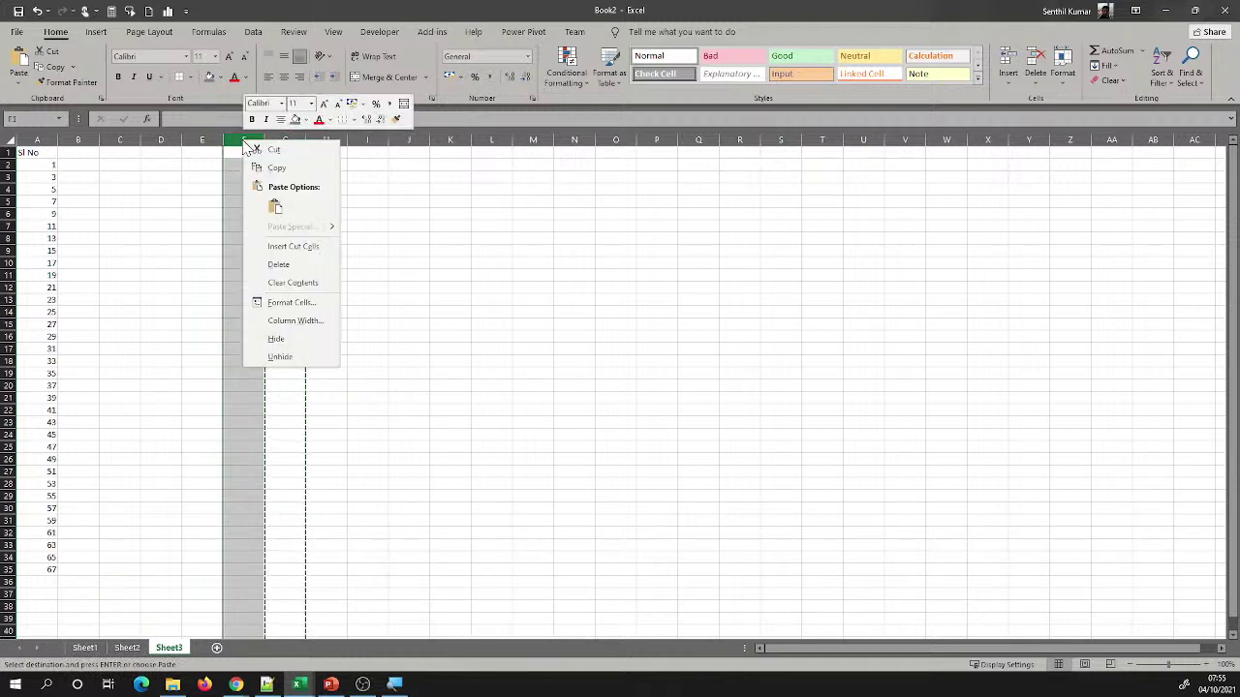
left_click(293, 245)
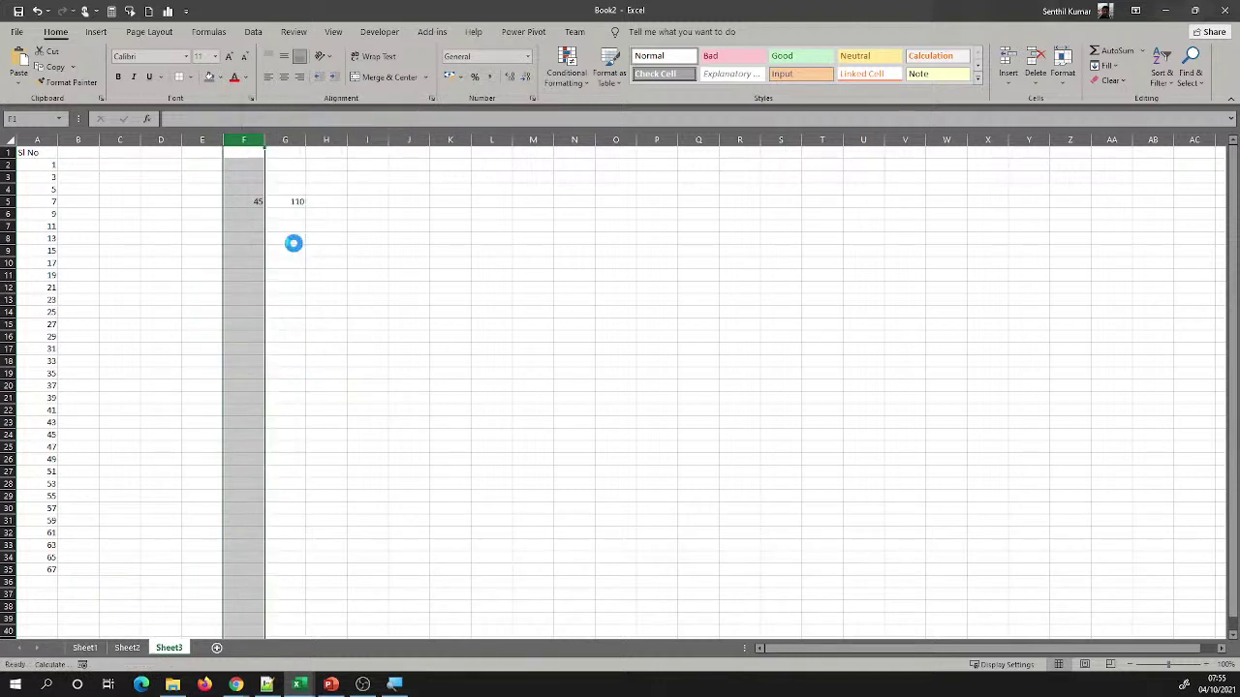
left_click(409, 224)
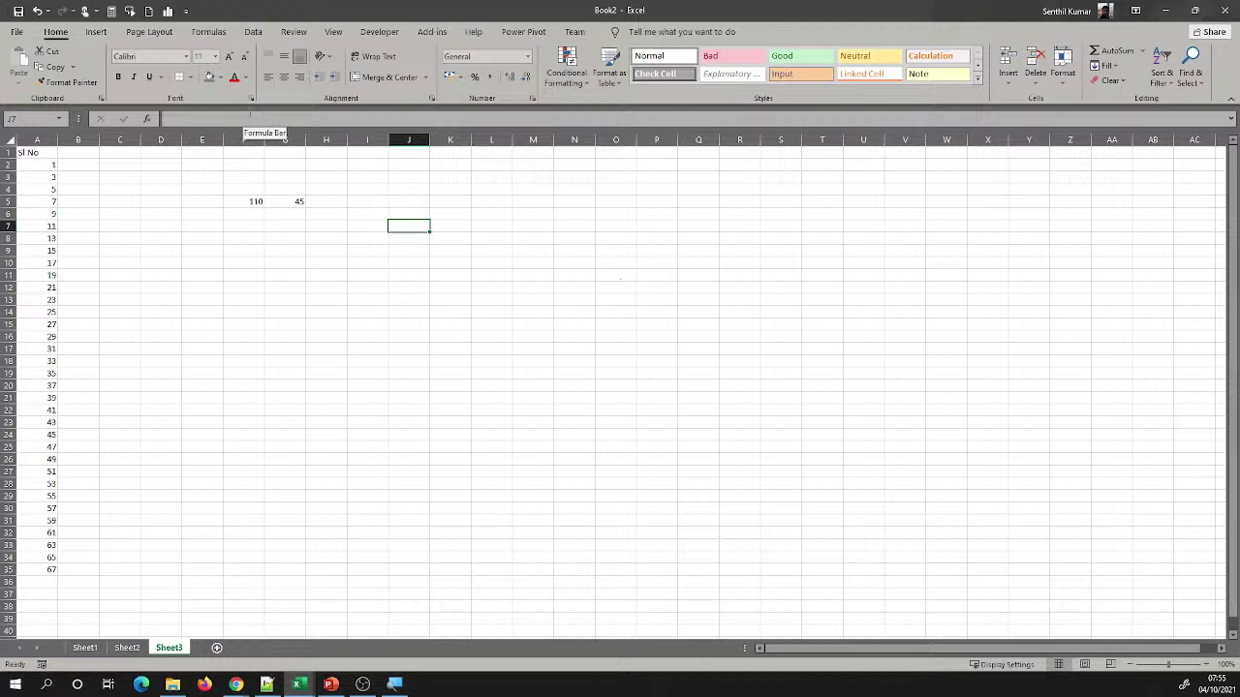
Undo the column move and clear the cut selection
left_click(272, 199)
key("ctrl+shift+l")
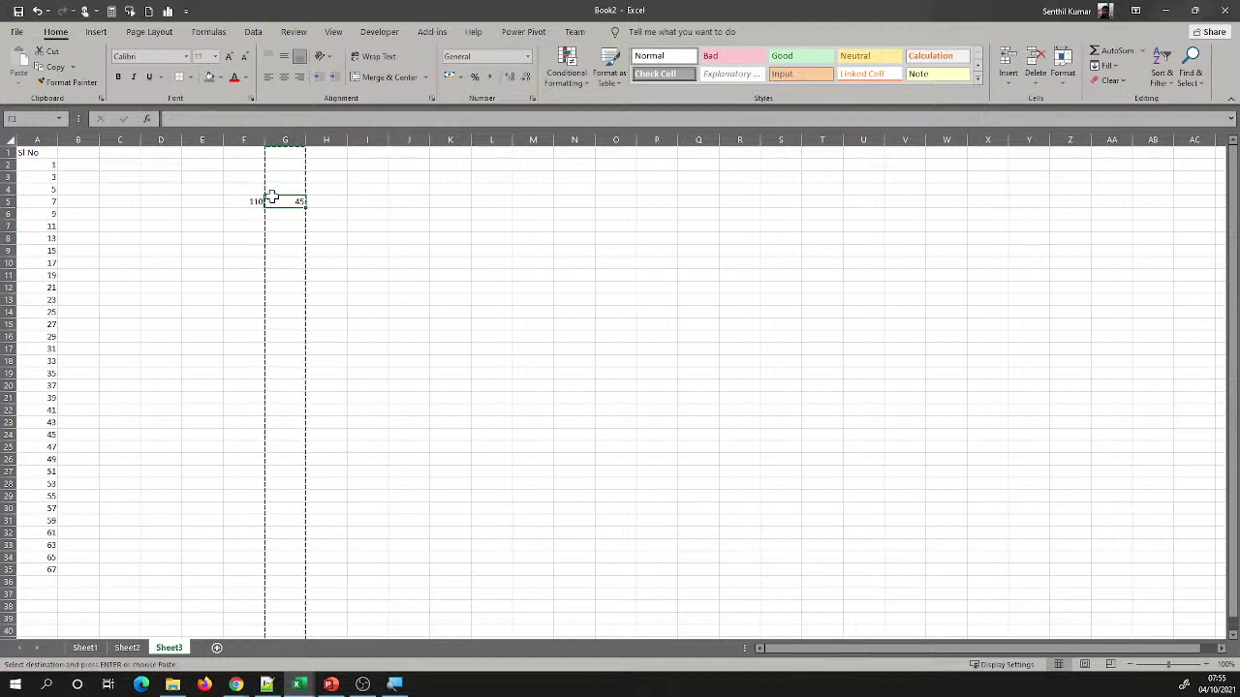
left_click(482, 261)
key("Escape")
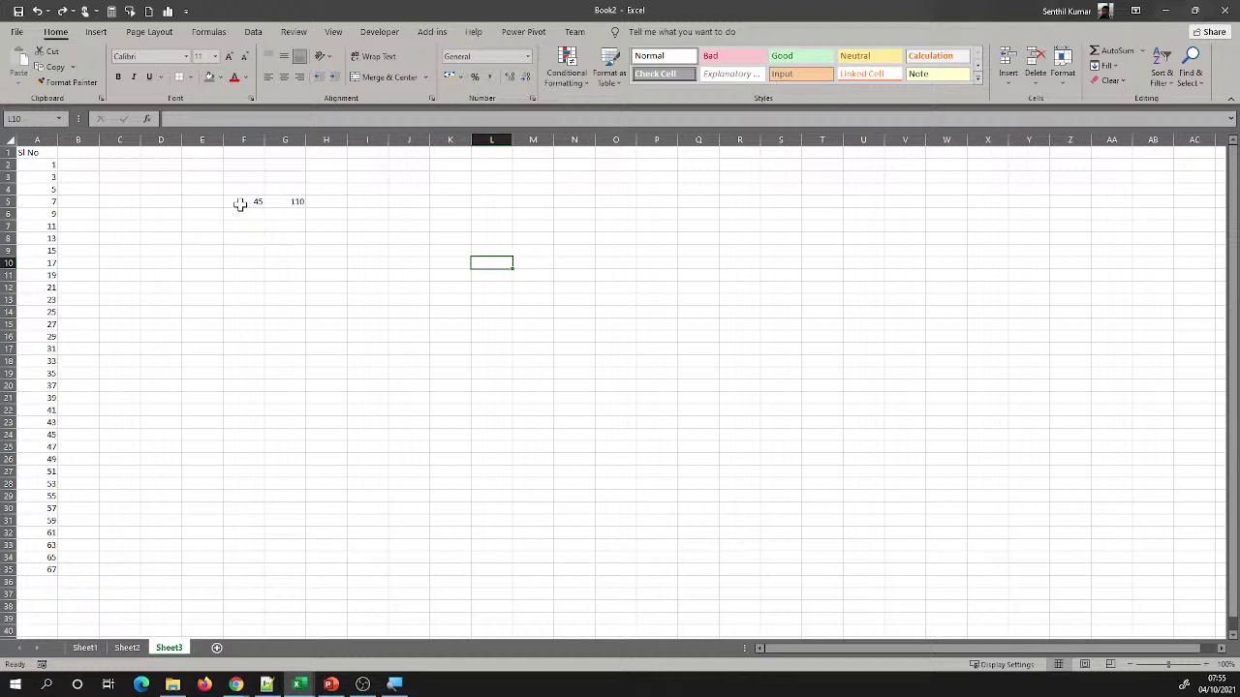
Swap the 45 in cell F5 with the 110 in cell G5 by cutting and inserting the cell in place, and swap them back
left_click(241, 203)
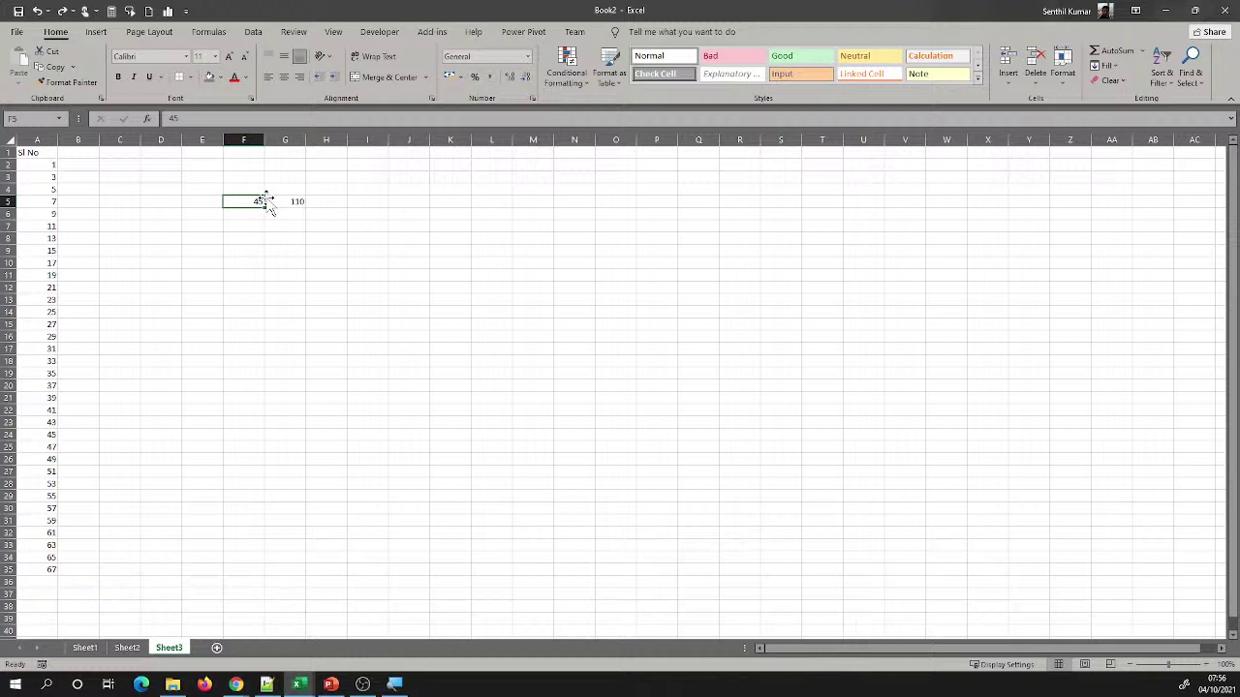
mouse_move(268, 202)
left_mouse_down()
mouse_move(277, 197)
mouse_move(265, 207)
left_mouse_up()
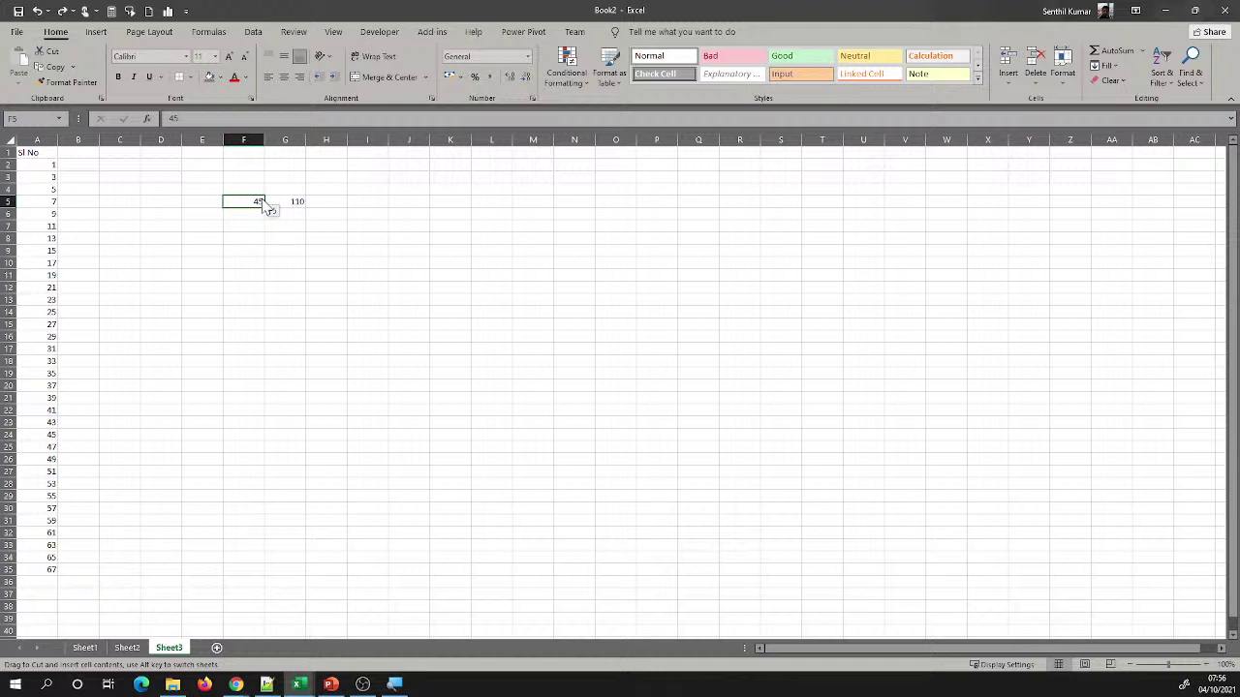
left_click_drag(266, 207, 272, 205)
left_click_drag(269, 202, 278, 204)
left_click_drag(278, 203, 311, 210)
left_click_drag(309, 204, 312, 205)
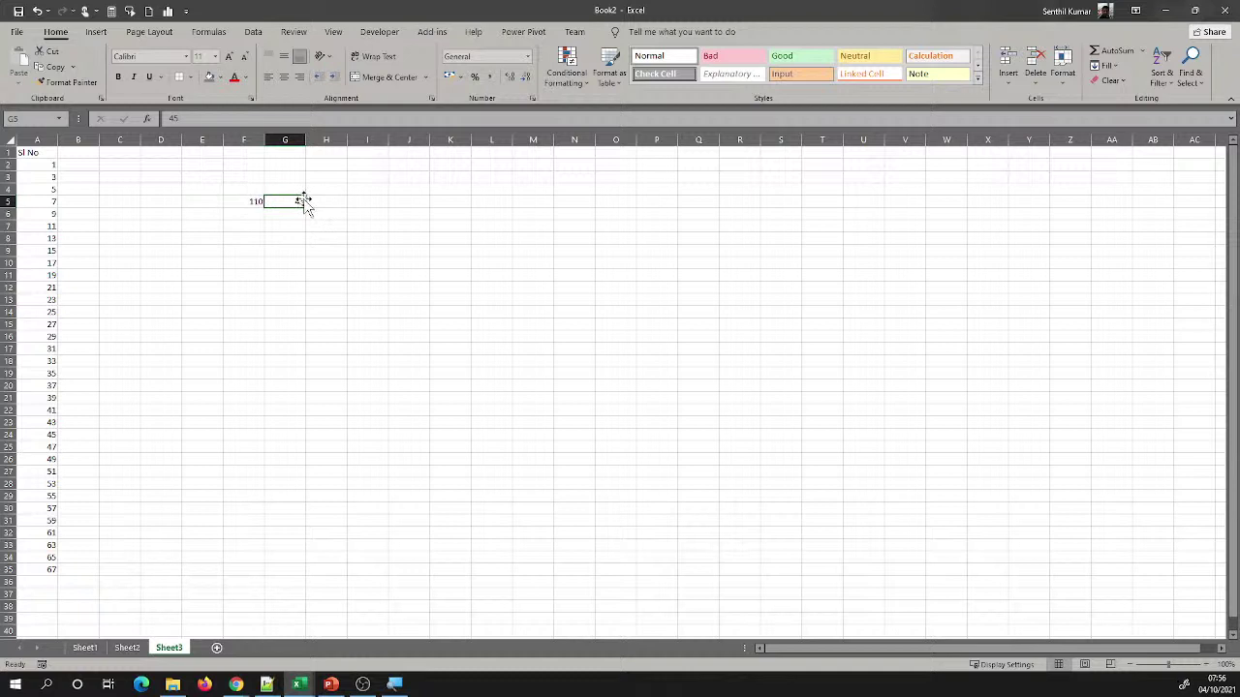
left_click_drag(308, 206, 229, 205)
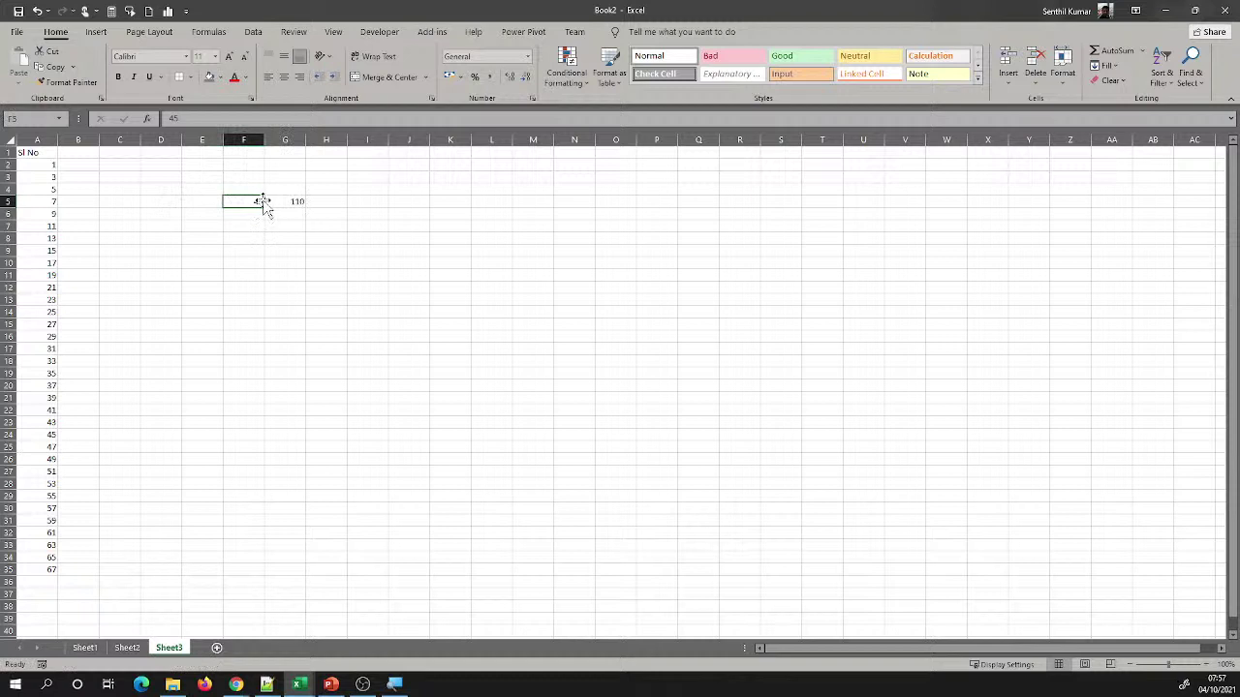
Swap the 45 in cell F5 with the 110 in cell G5 by moving F5 past G5 and shifting cells
left_click_drag(264, 203, 310, 211)
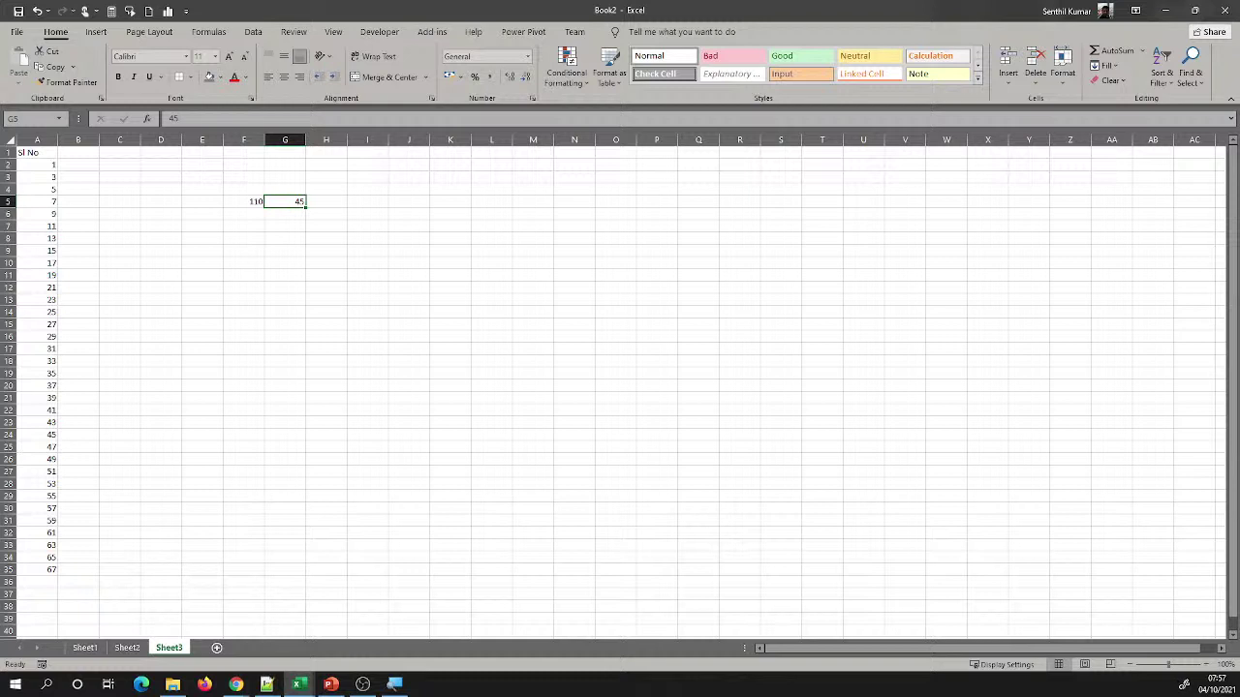
key("alt+Tab")
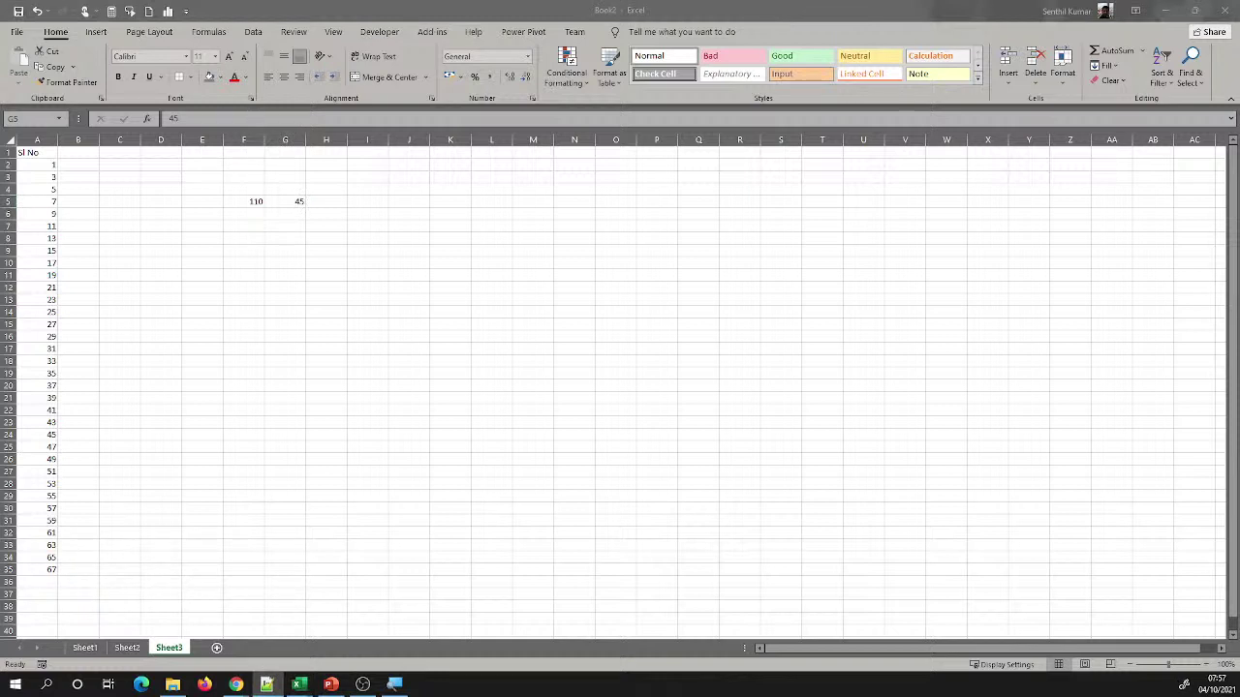
key("alt+Tab")
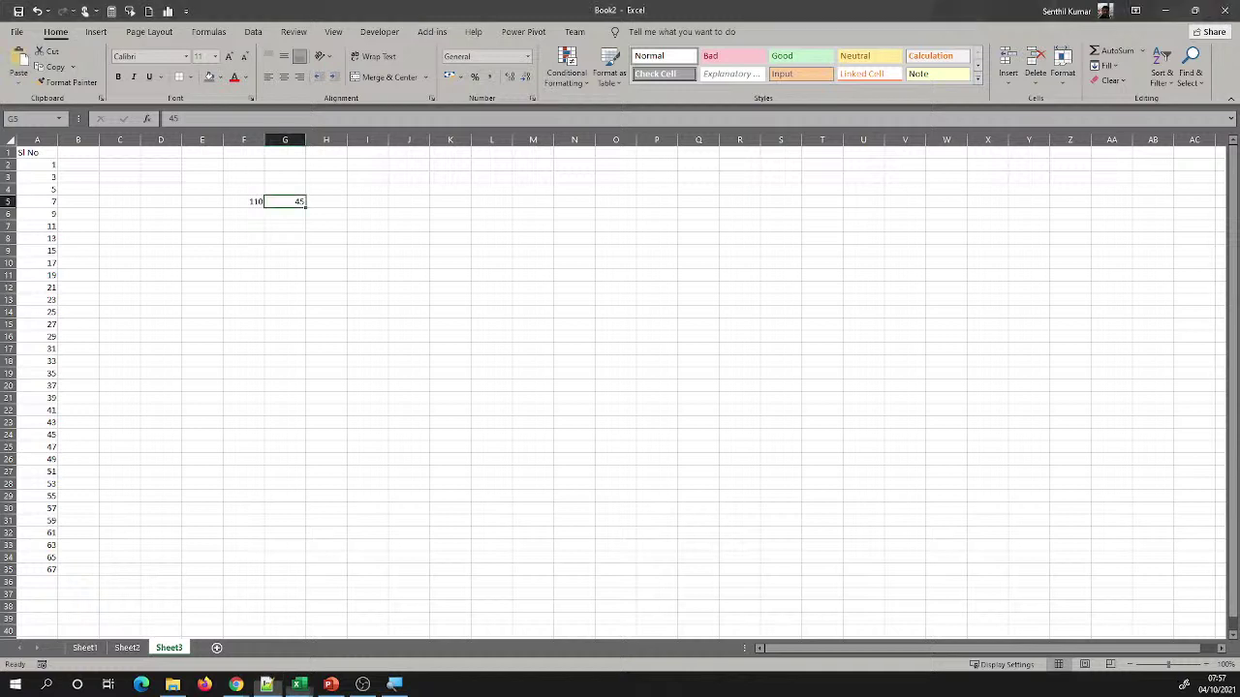
key("alt+Tab")
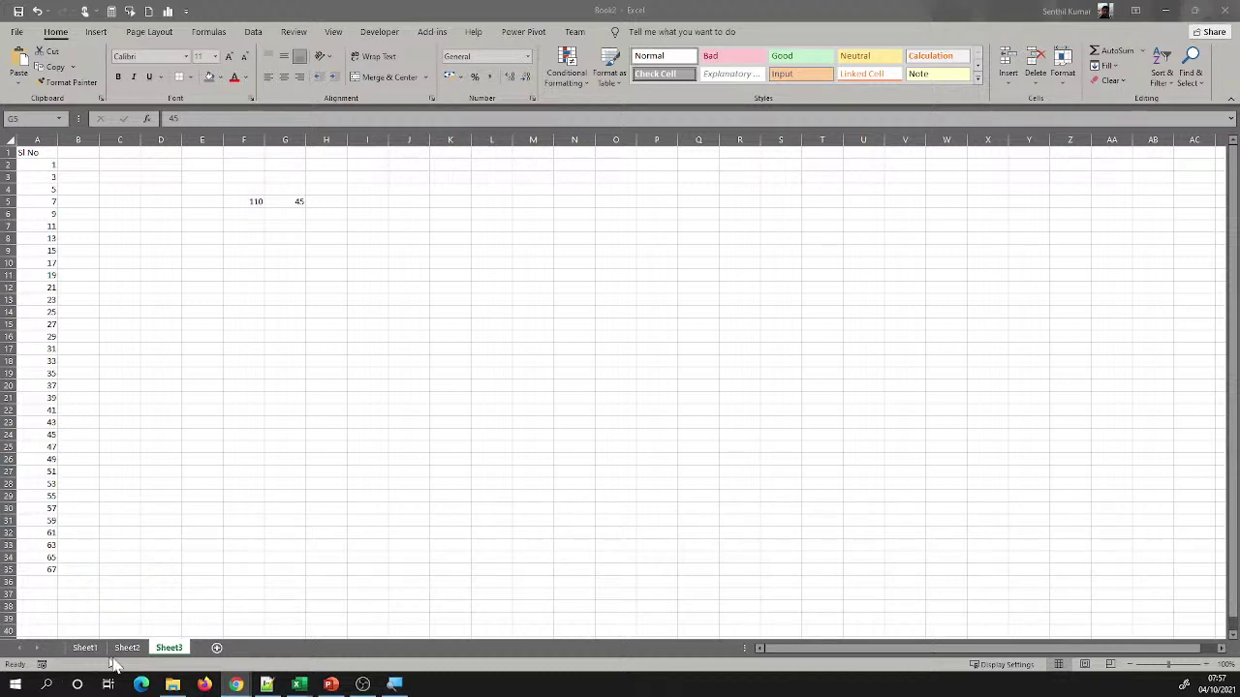
Add a new worksheet and enter "This is a Test Cell Value" in cell B3
left_click(217, 648)
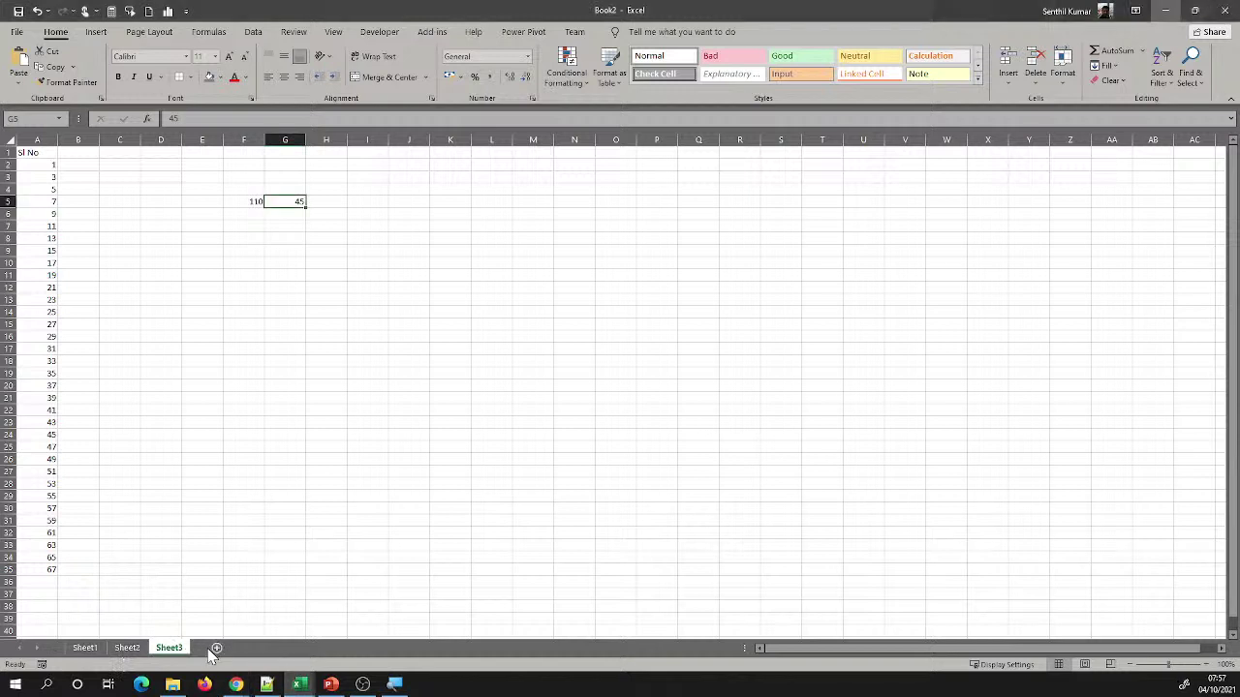
left_click(83, 178)
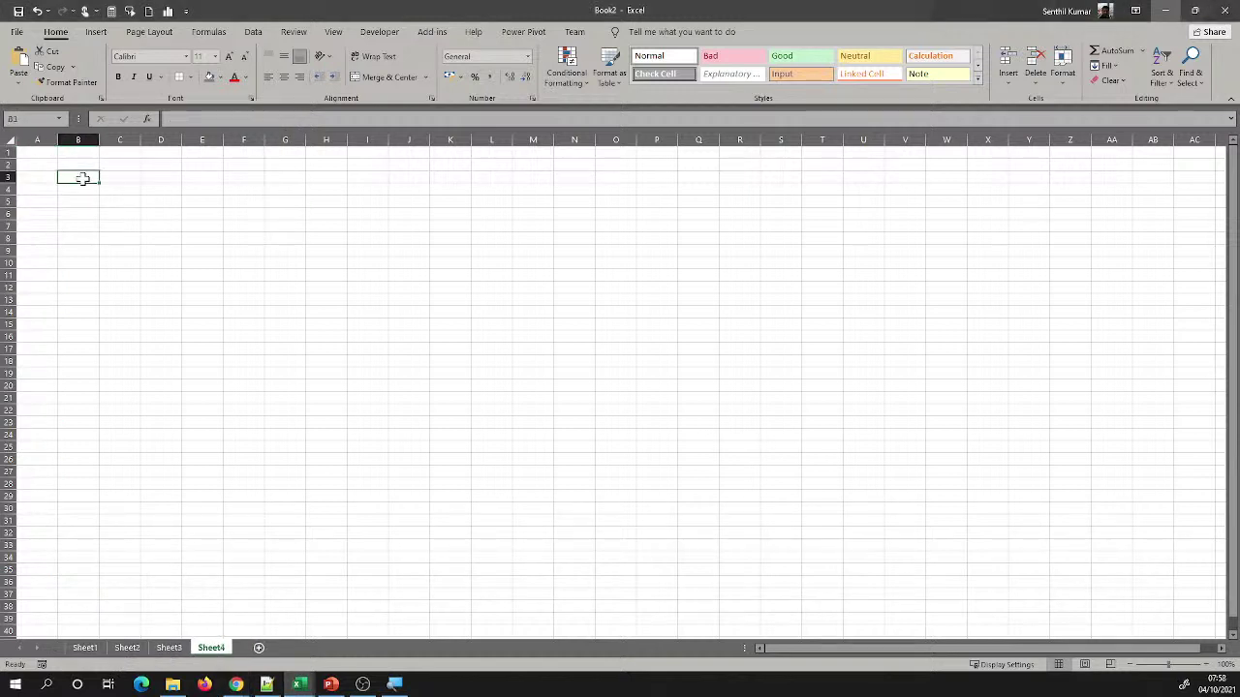
type("This i")
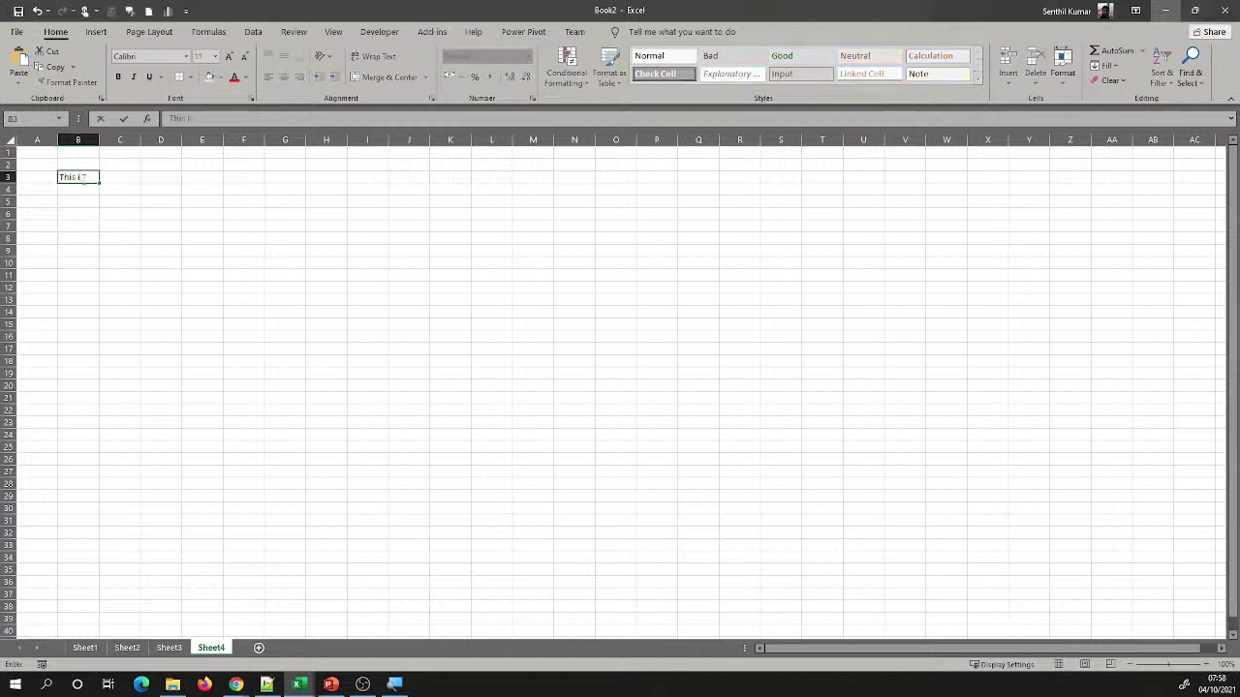
type("s a Test Cell Valu")
key("Tab")
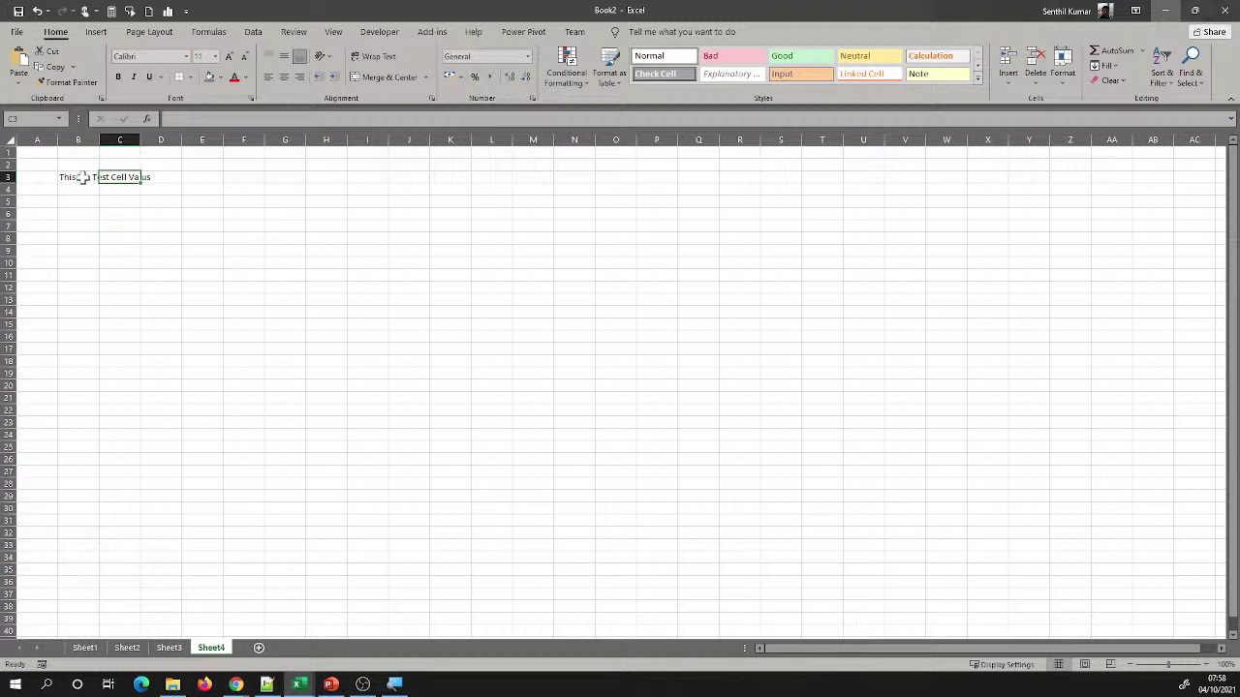
left_click(85, 177)
left_click(283, 118)
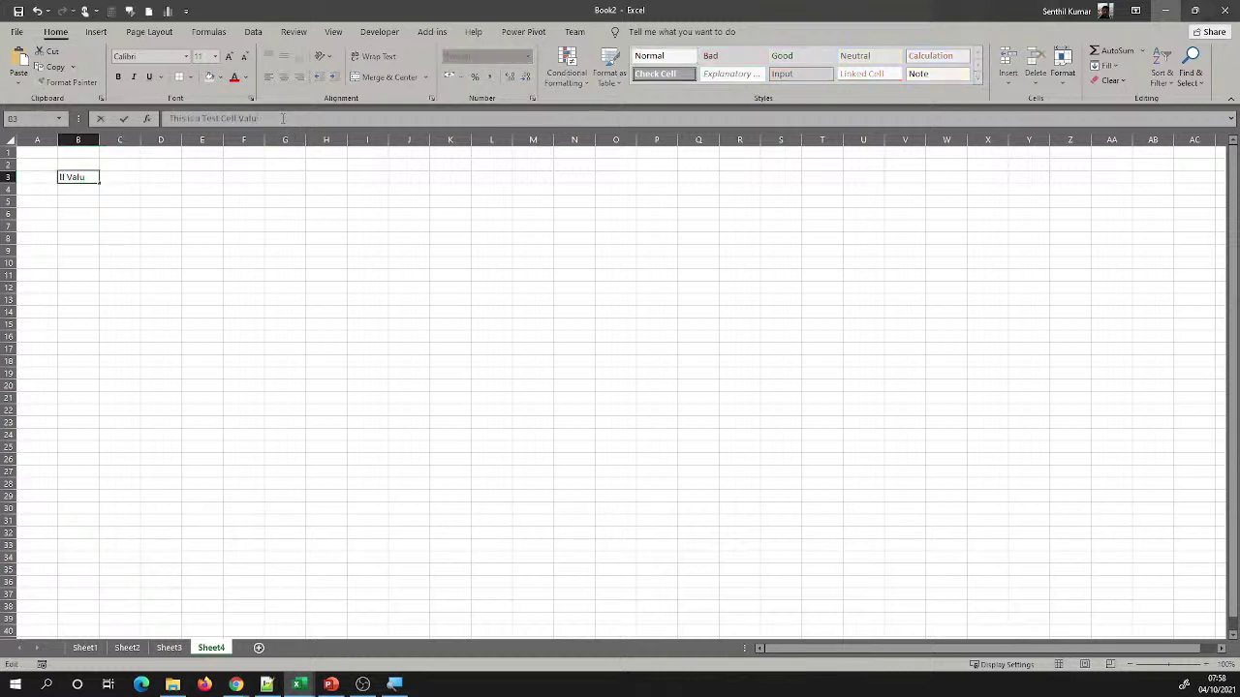
Enter "Temporary Data for demo" in cell C3
left_click(130, 177)
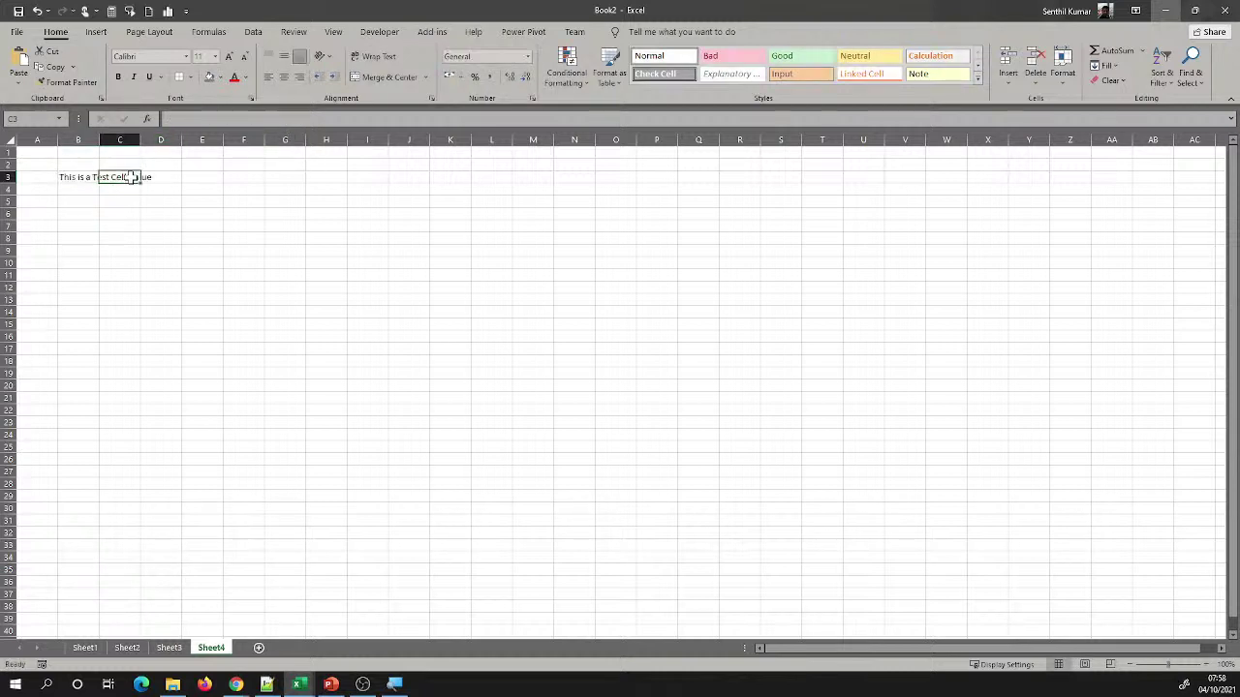
type("Tempora")
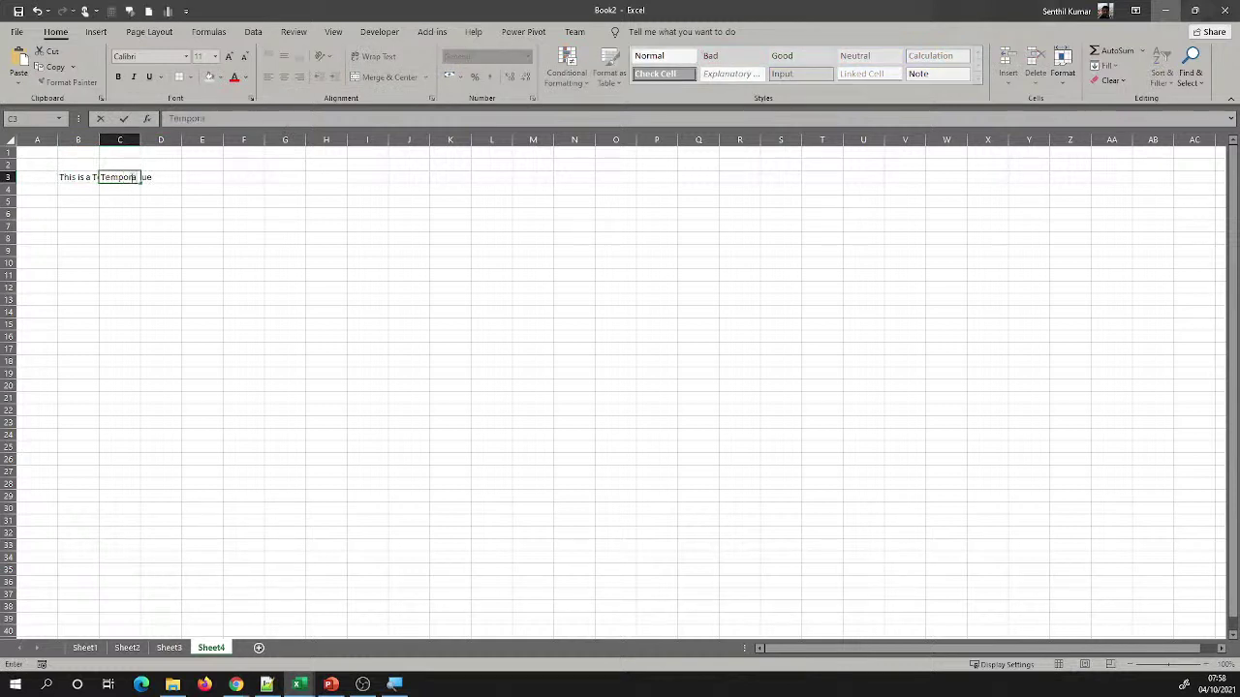
type("ry Data for demo")
key("Return")
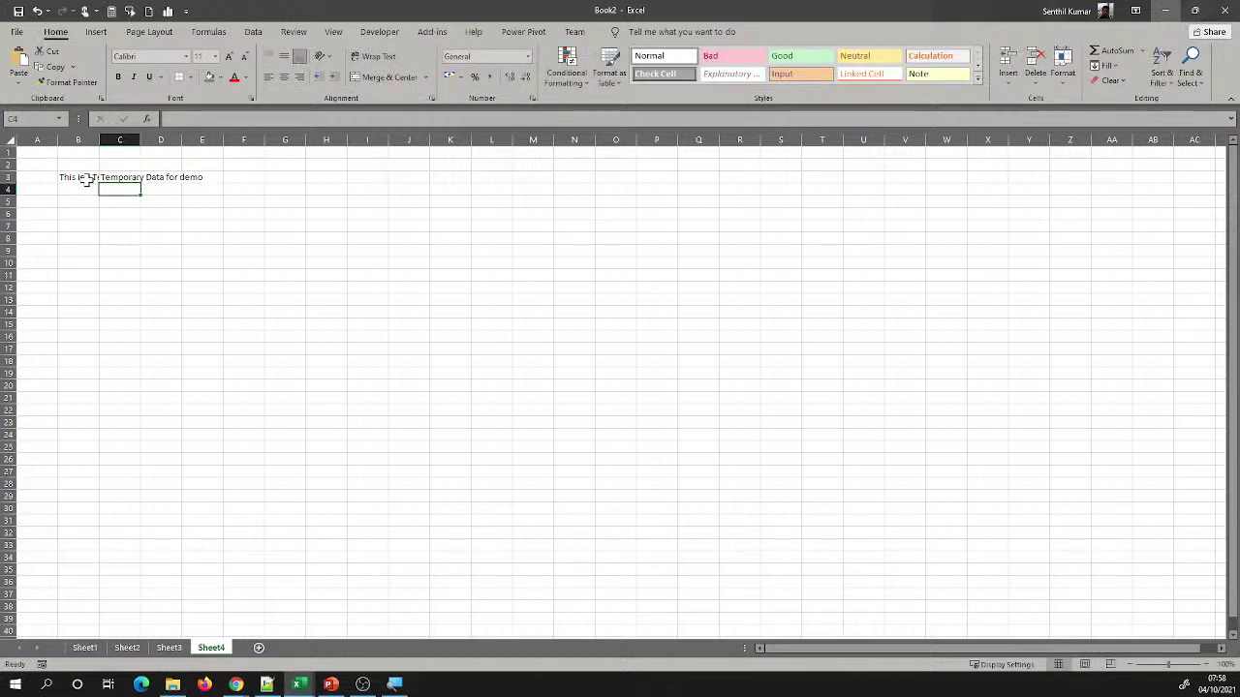
Widen column B to fit the full text of B3, and narrow it back to about its original width
left_click(87, 182)
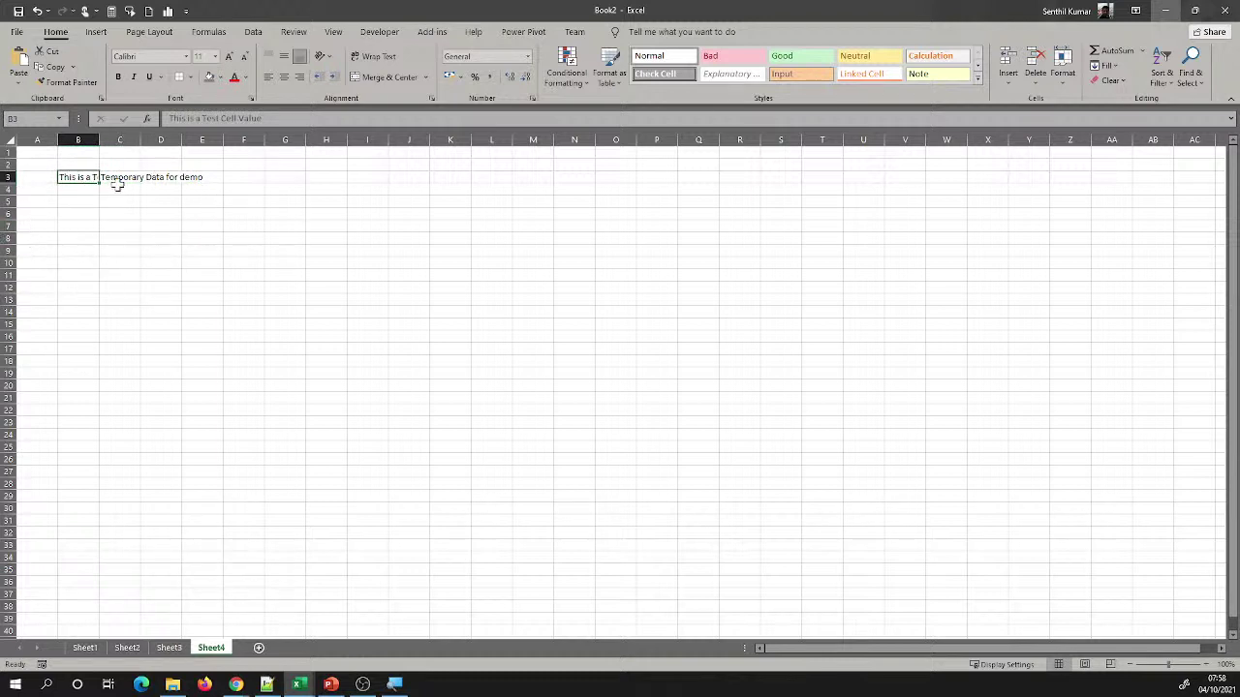
left_click(119, 177)
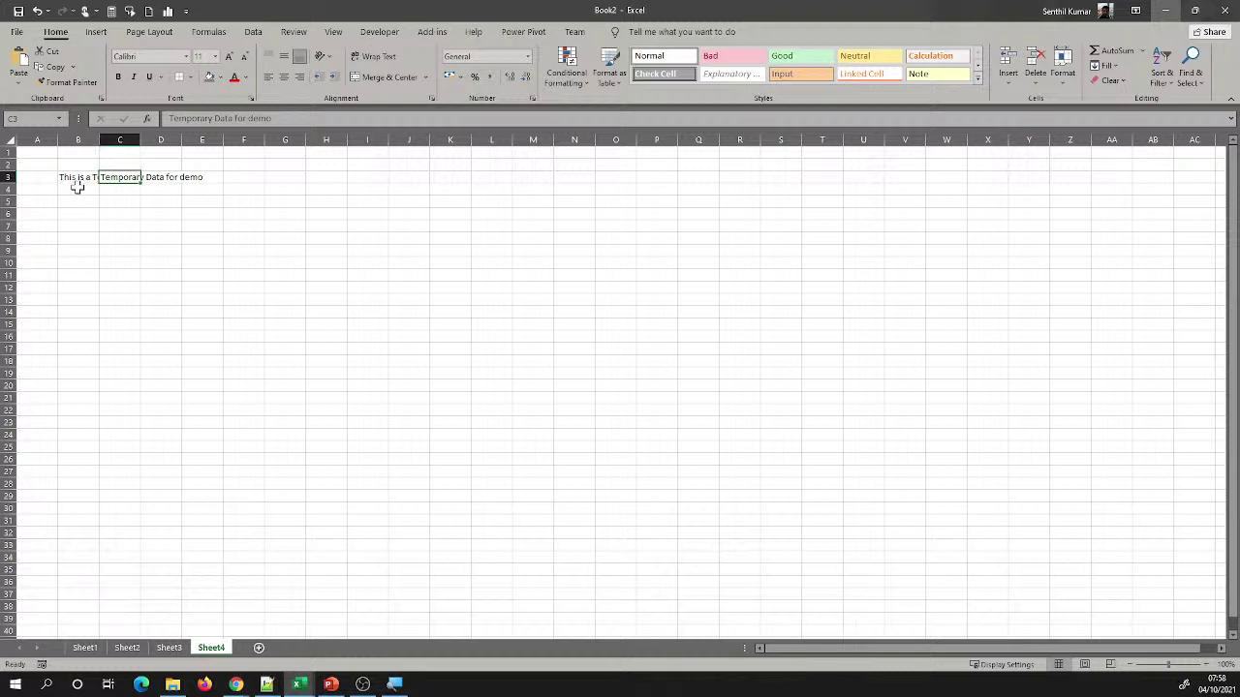
left_click(76, 178)
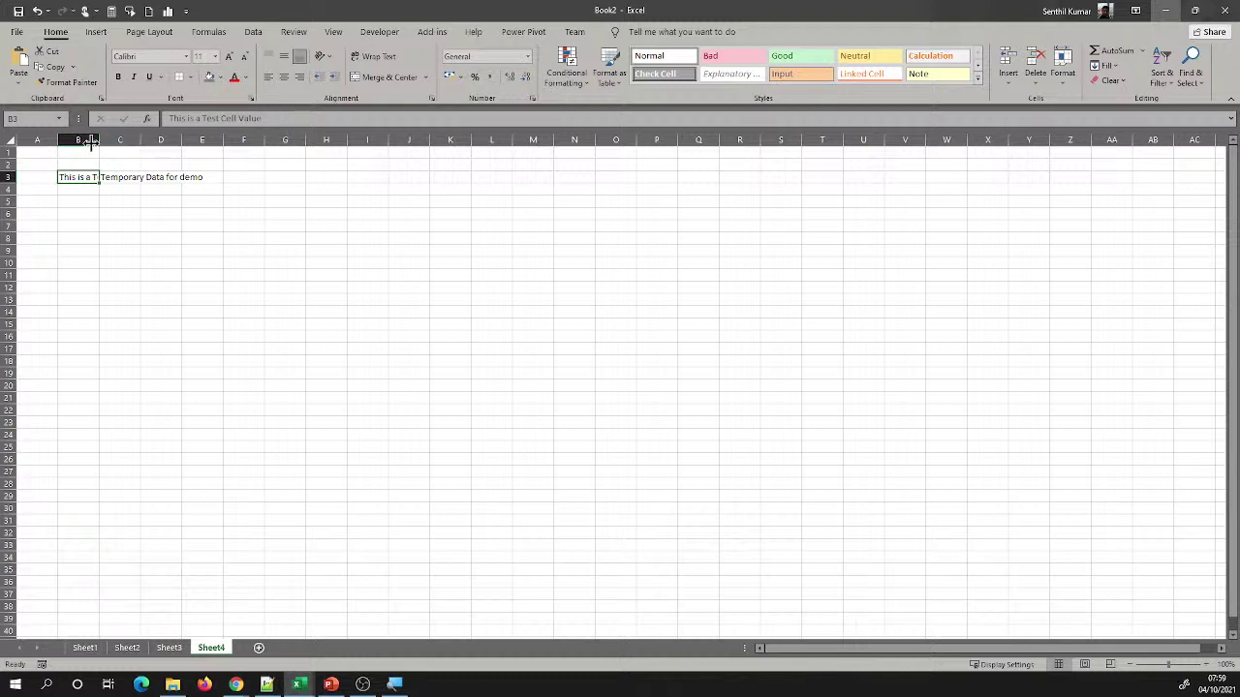
left_click_drag(99, 140, 204, 147)
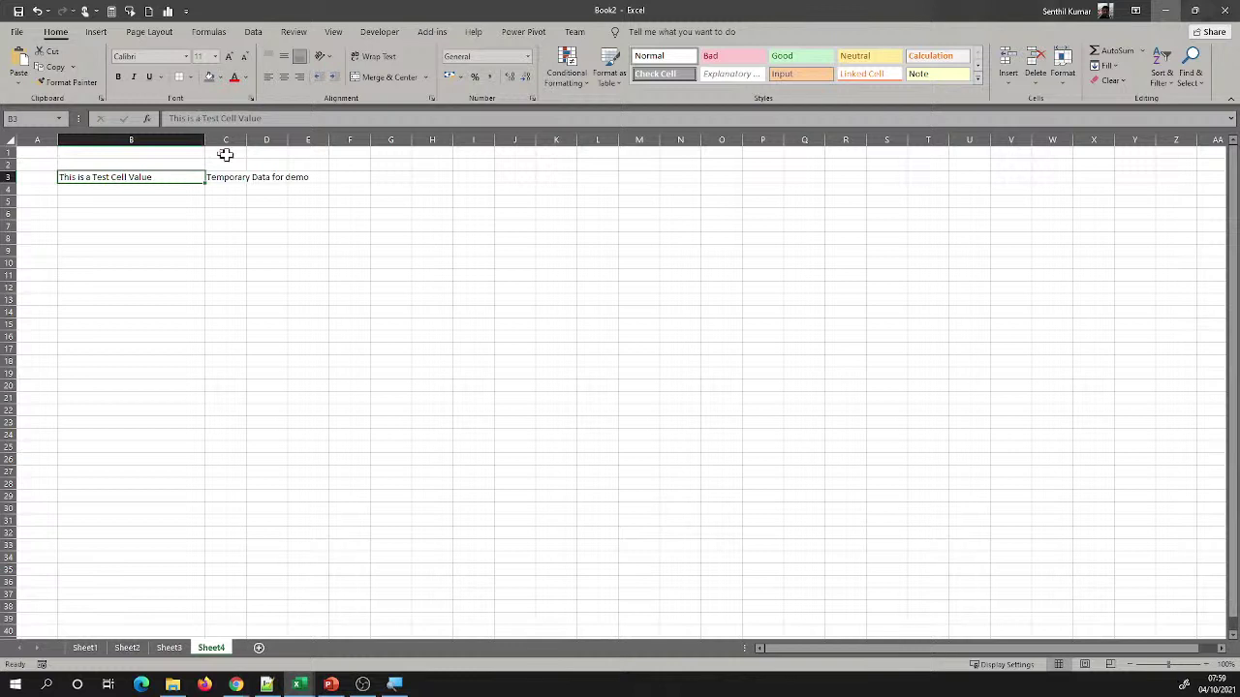
left_click_drag(204, 139, 103, 160)
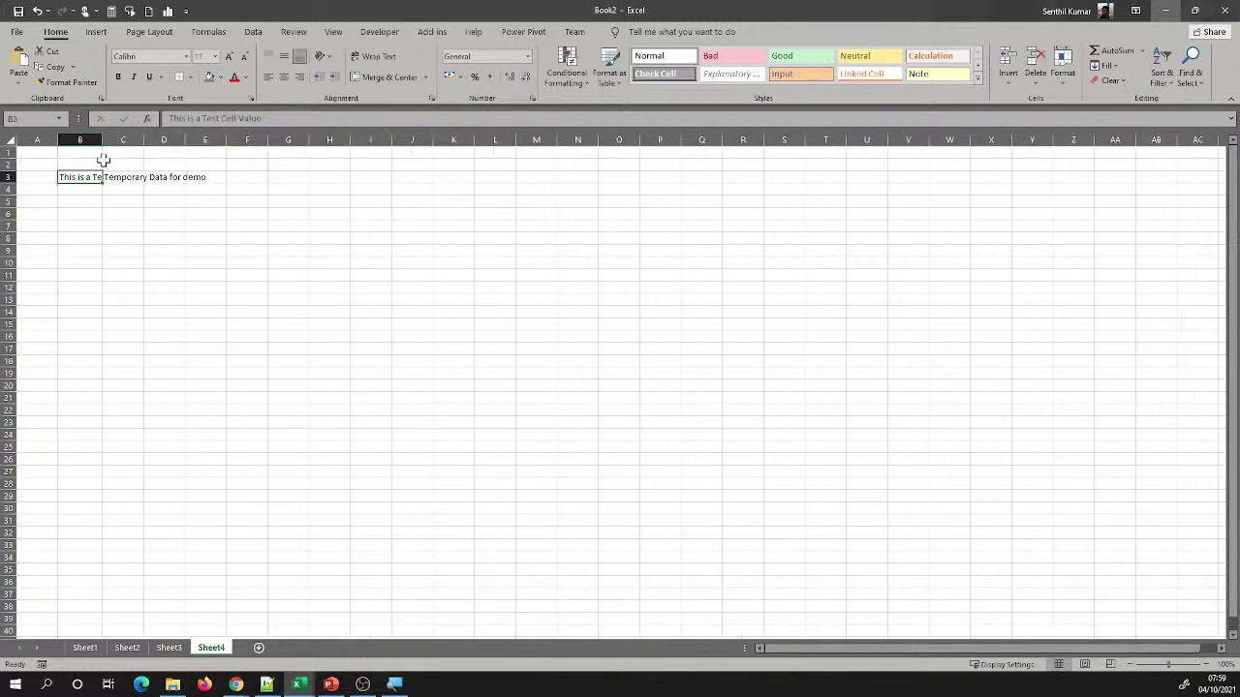
Wrap the text in cell B3 only, and undo the wrapping
left_click(318, 252)
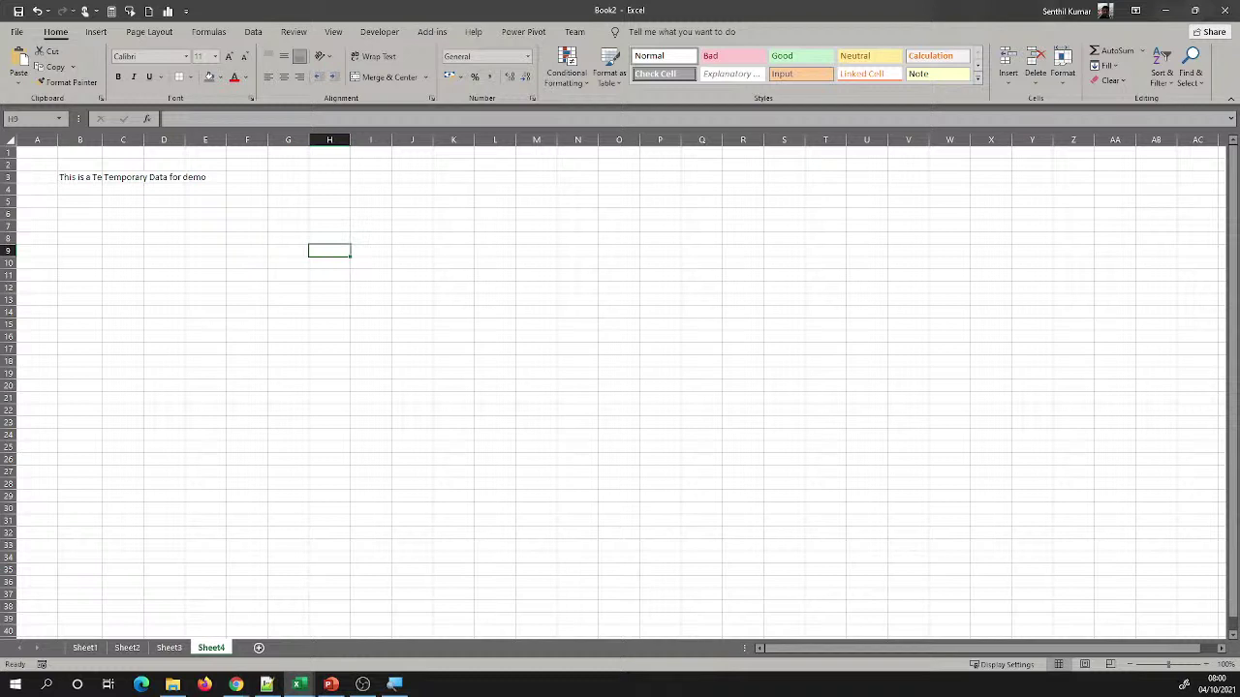
left_click(71, 177)
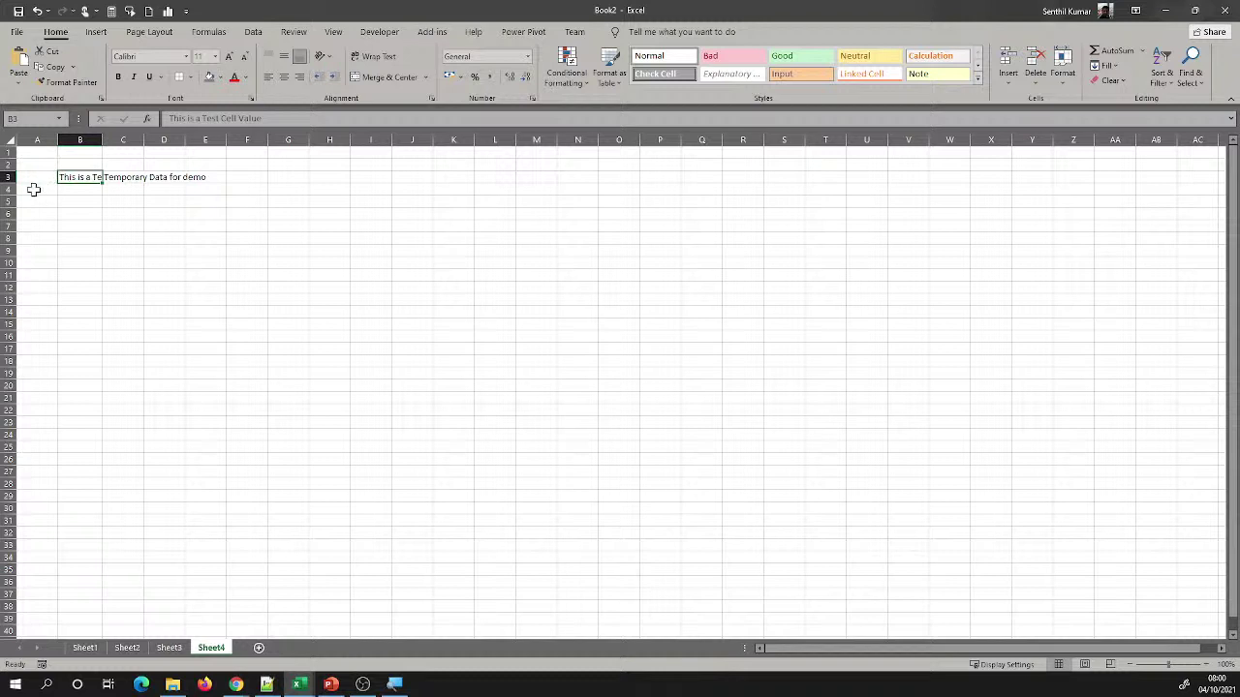
left_click(373, 56)
left_click(376, 262)
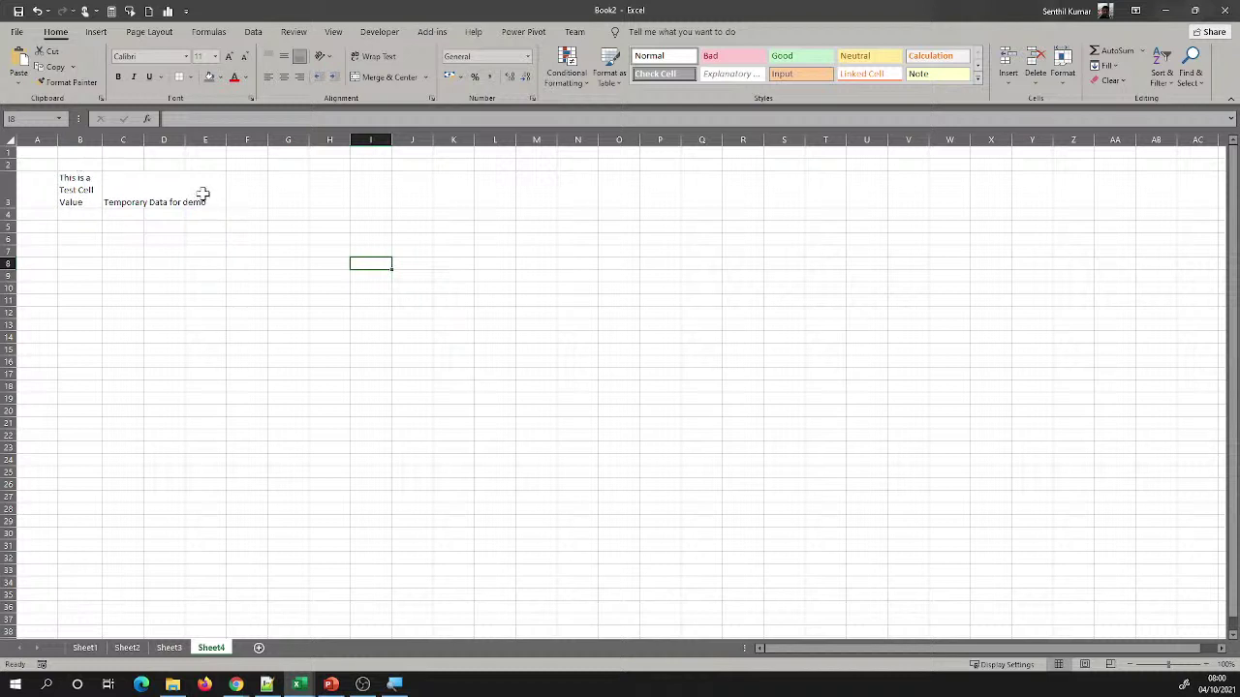
left_click(91, 192)
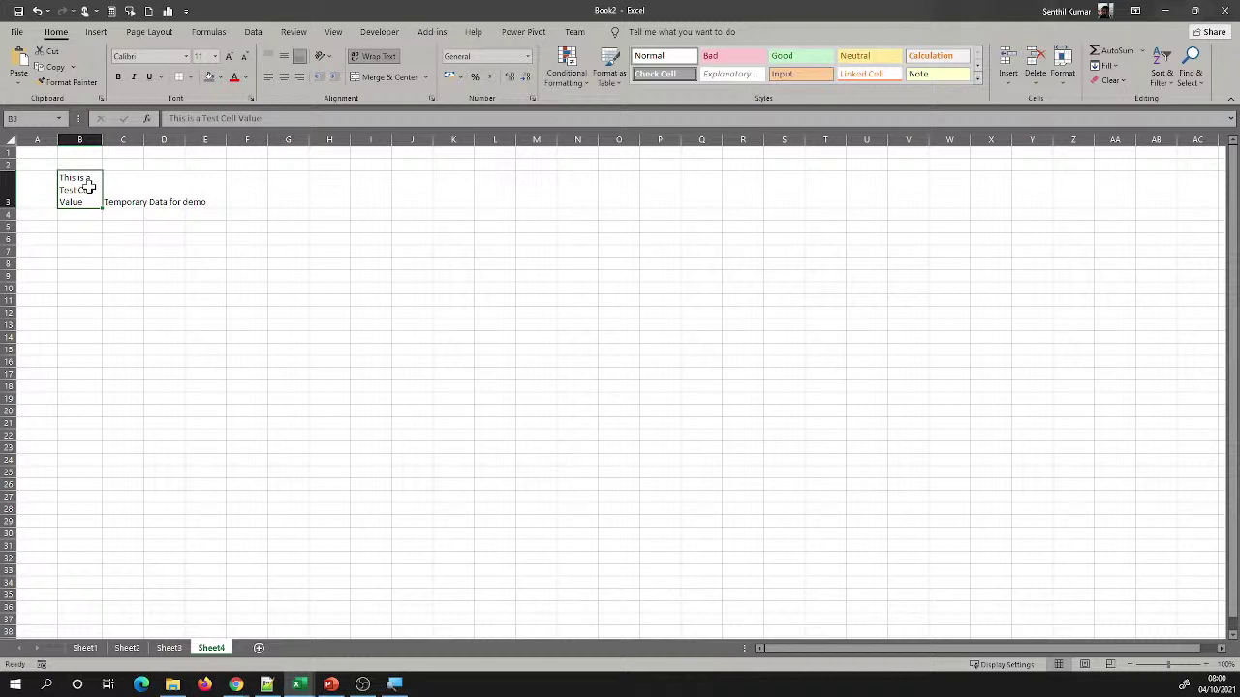
key("ctrl+z")
left_click(91, 199)
left_click(85, 179)
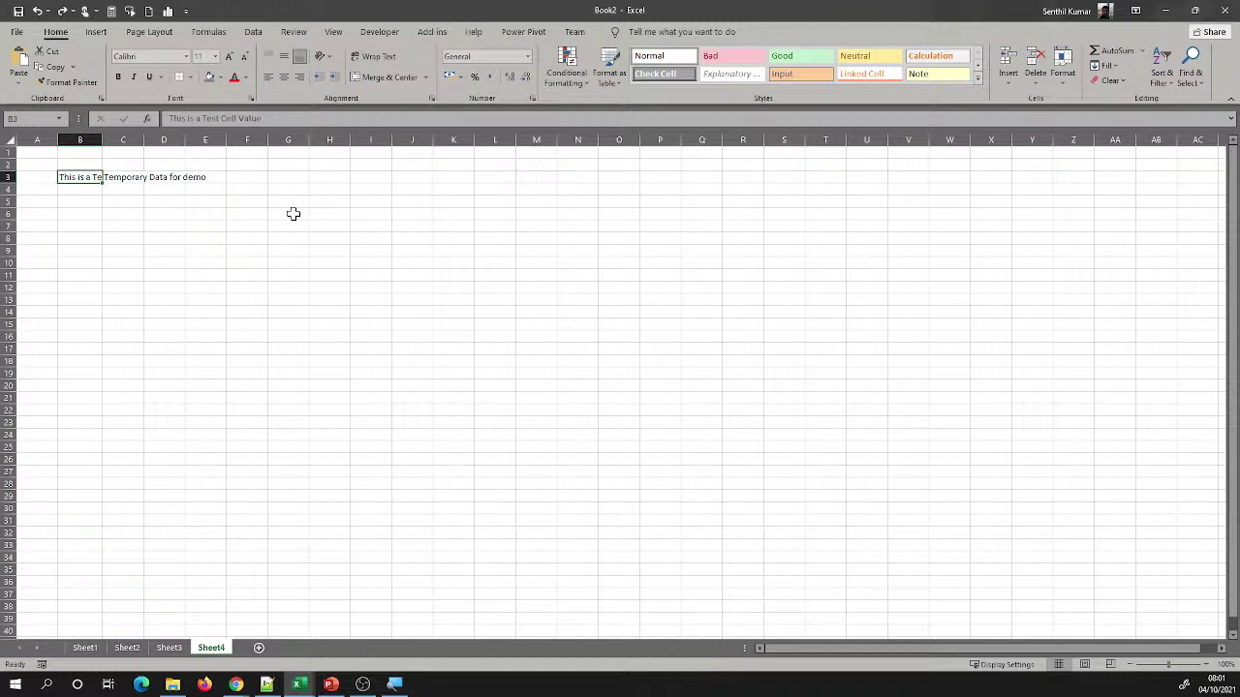
Apply text wrapping to the whole of column B
left_click(68, 142)
left_click(69, 140)
left_click(78, 141)
left_click(398, 55)
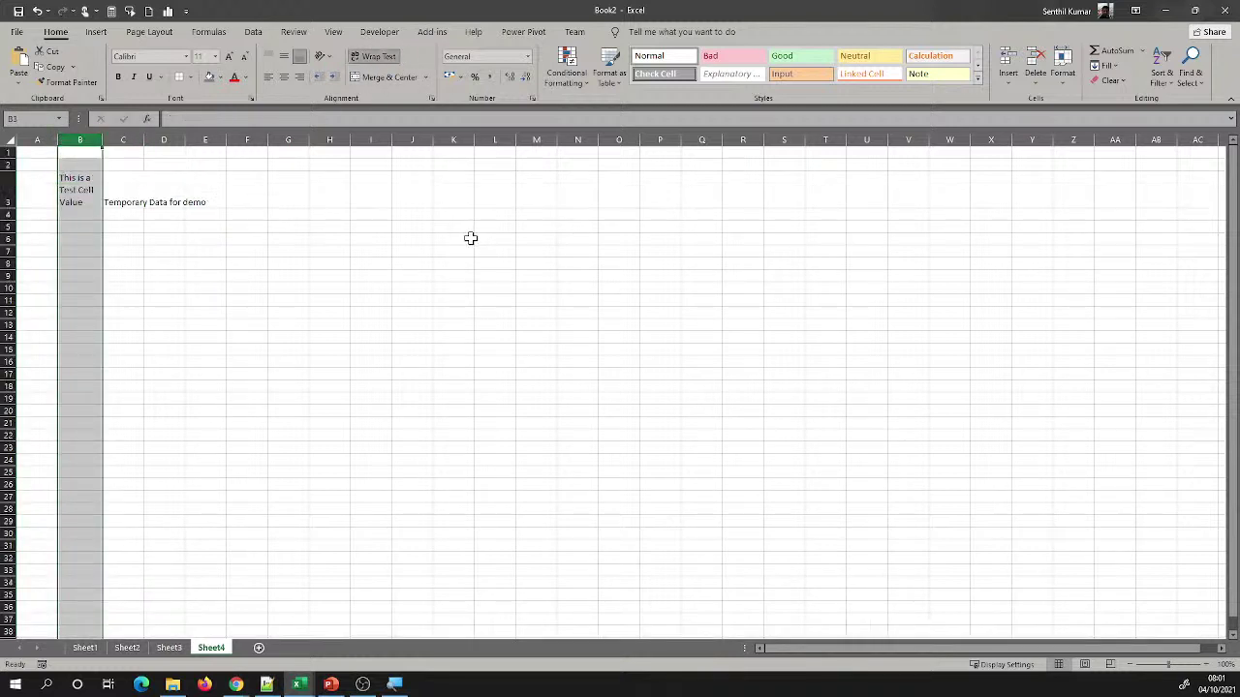
Enter "Welcome to my First Session" in cell B7
left_click(85, 253)
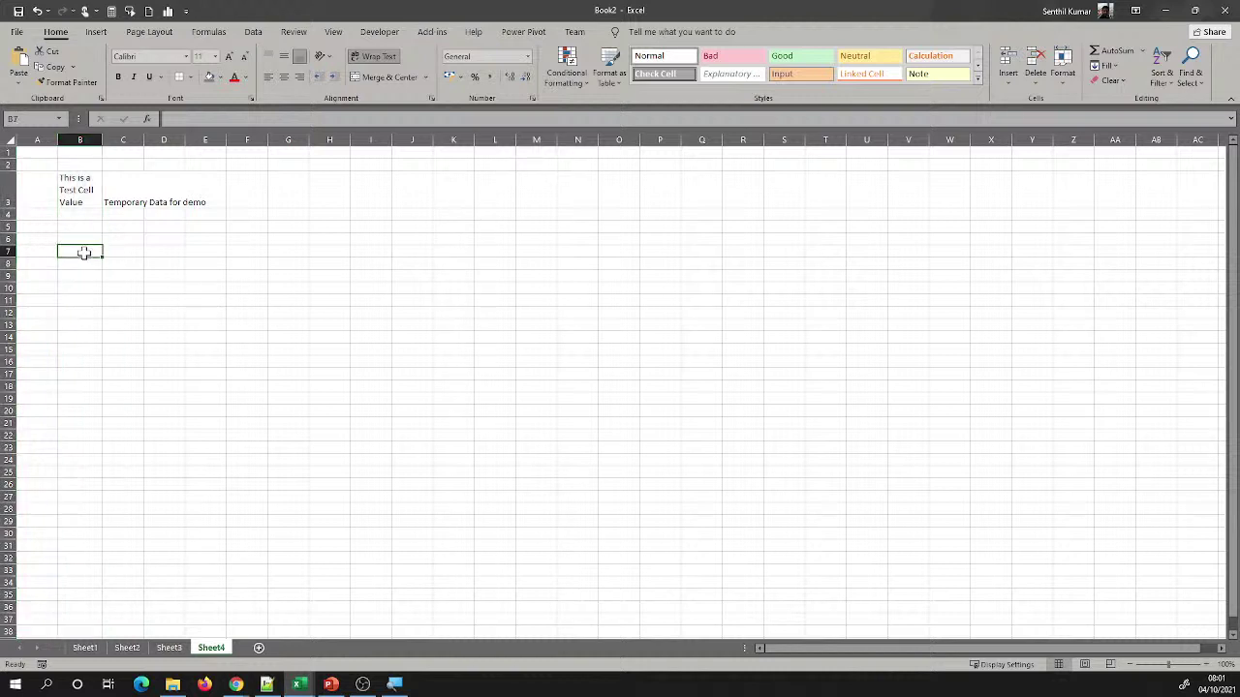
type("Welcome")
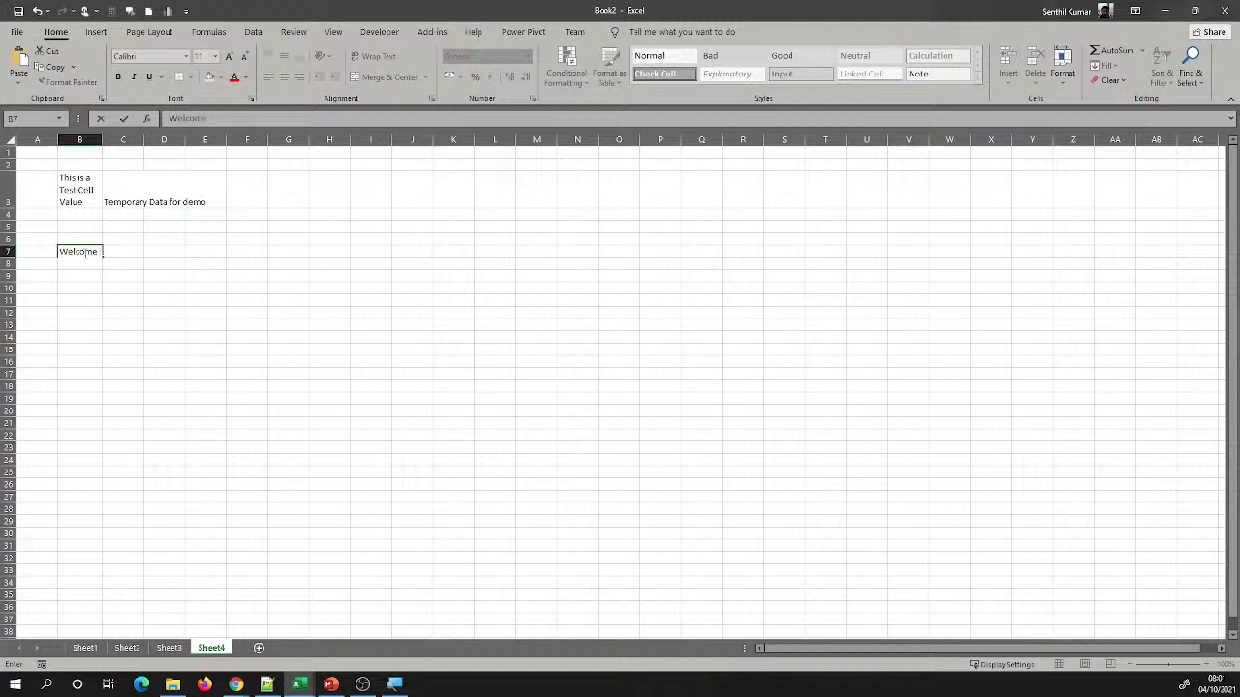
type(" to my First Session")
key("Return")
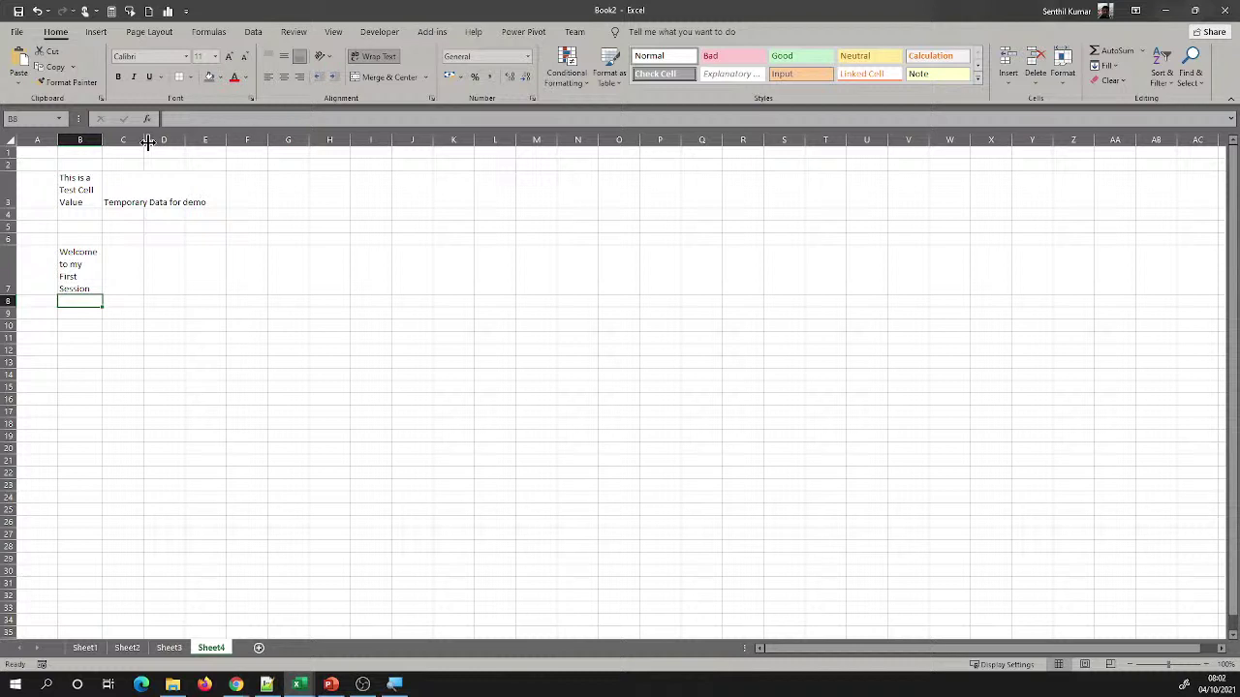
Widen column C to fit the text in C3, and replace that text with "Line 1"
left_click_drag(148, 142, 236, 146)
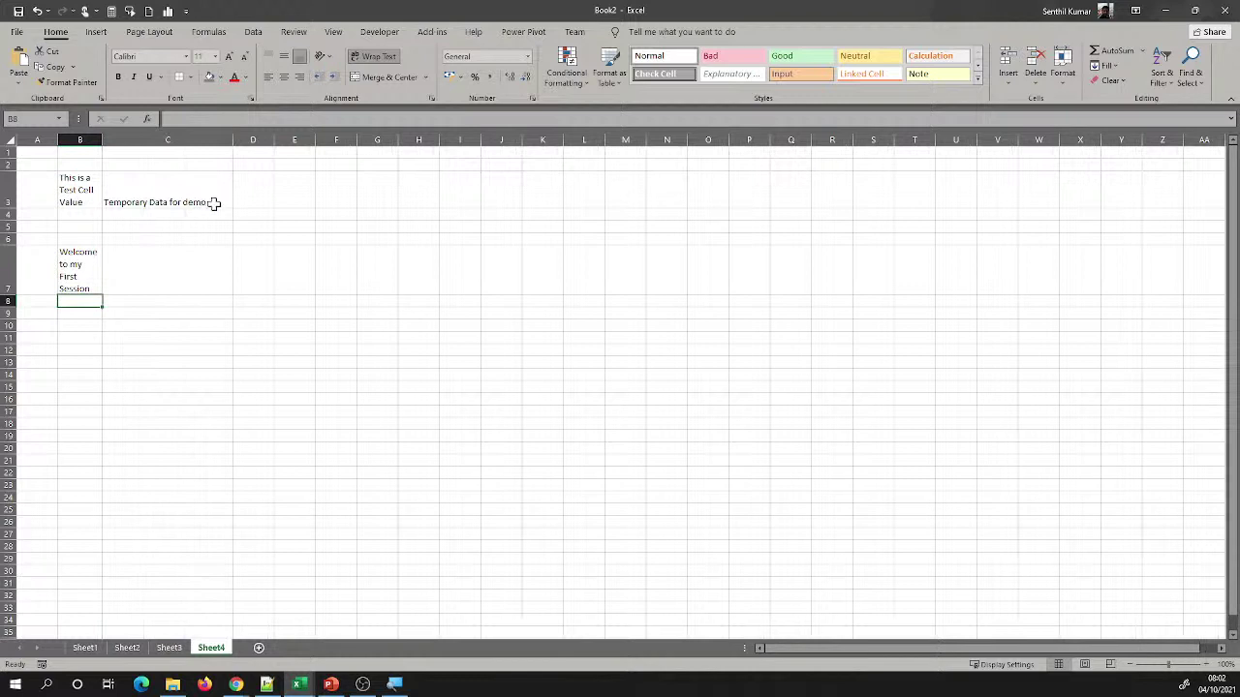
left_click(179, 137)
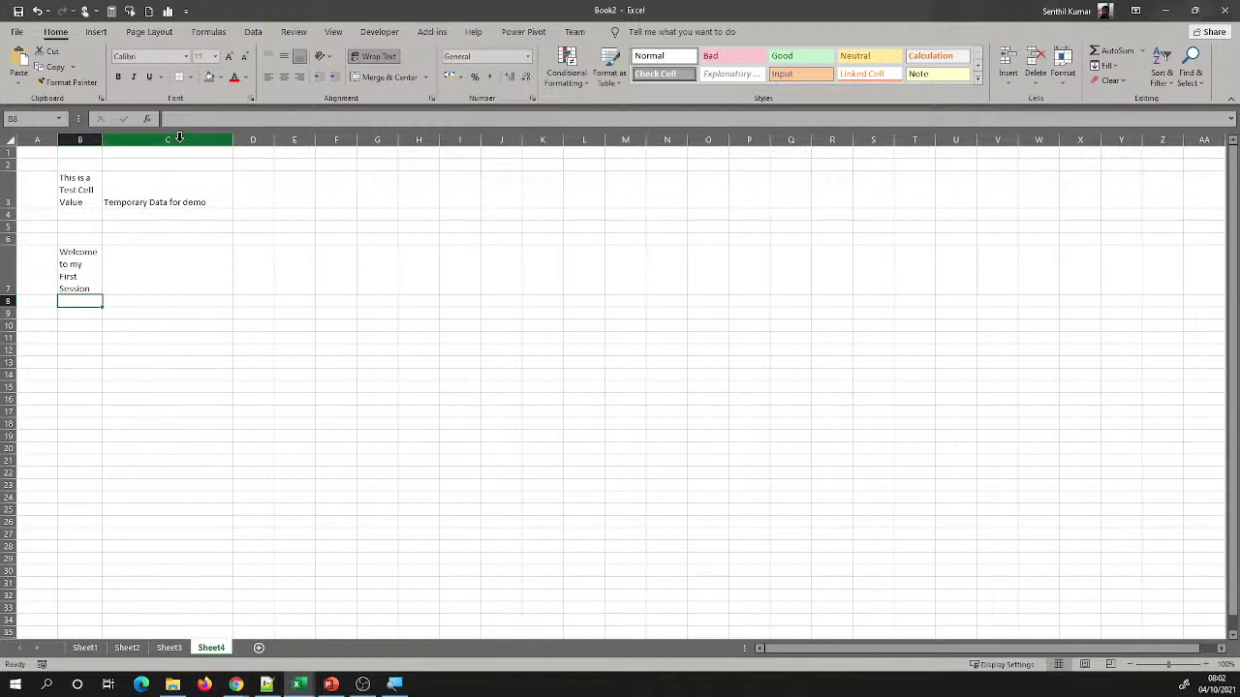
left_click(205, 199)
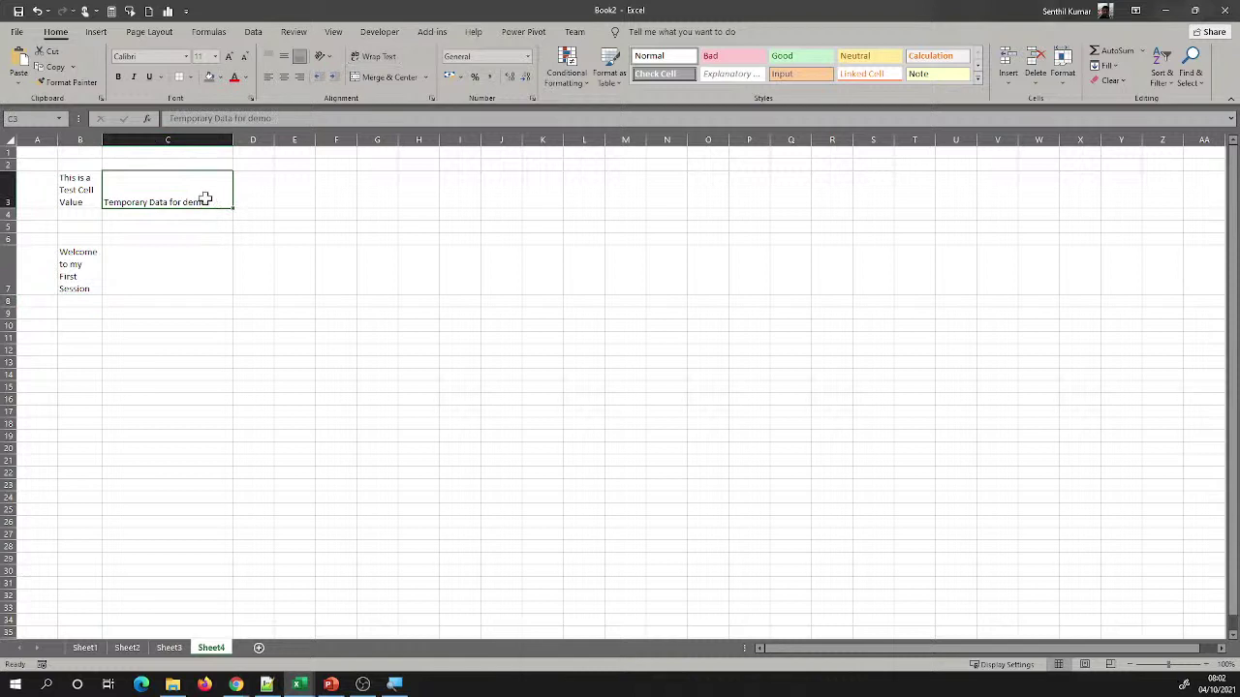
double_click(205, 199)
left_click_drag(205, 199, 70, 184)
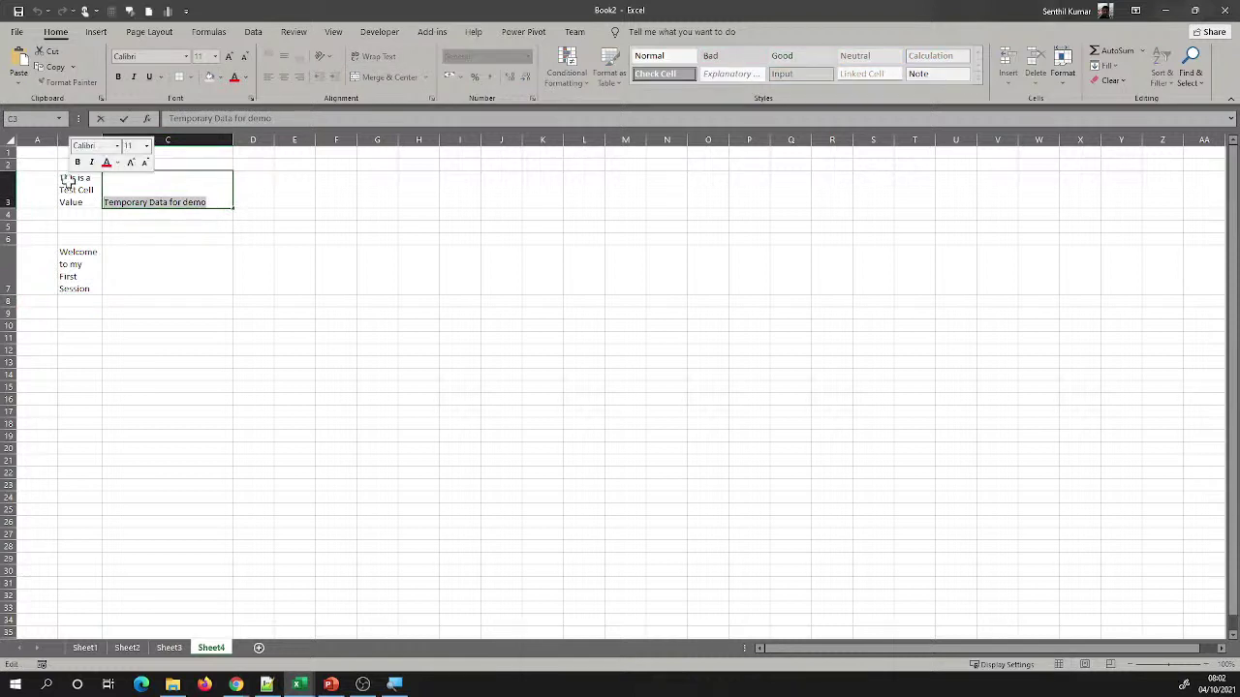
type("Line 1")
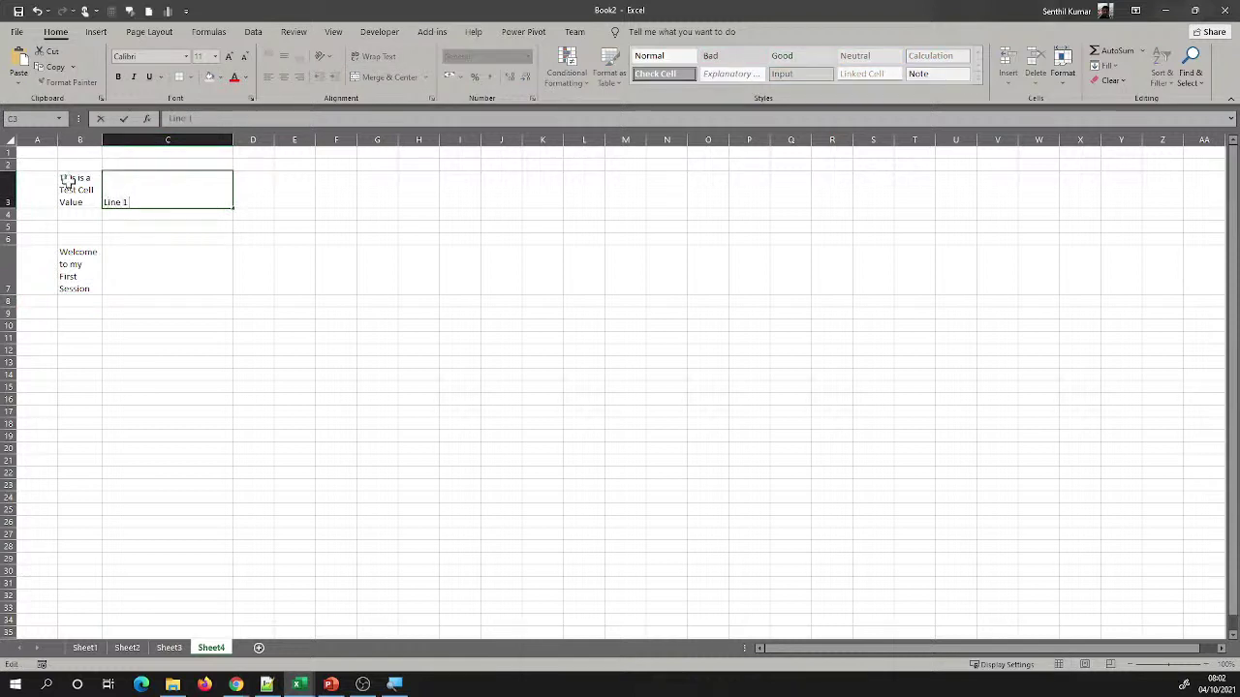
key("shift+Return")
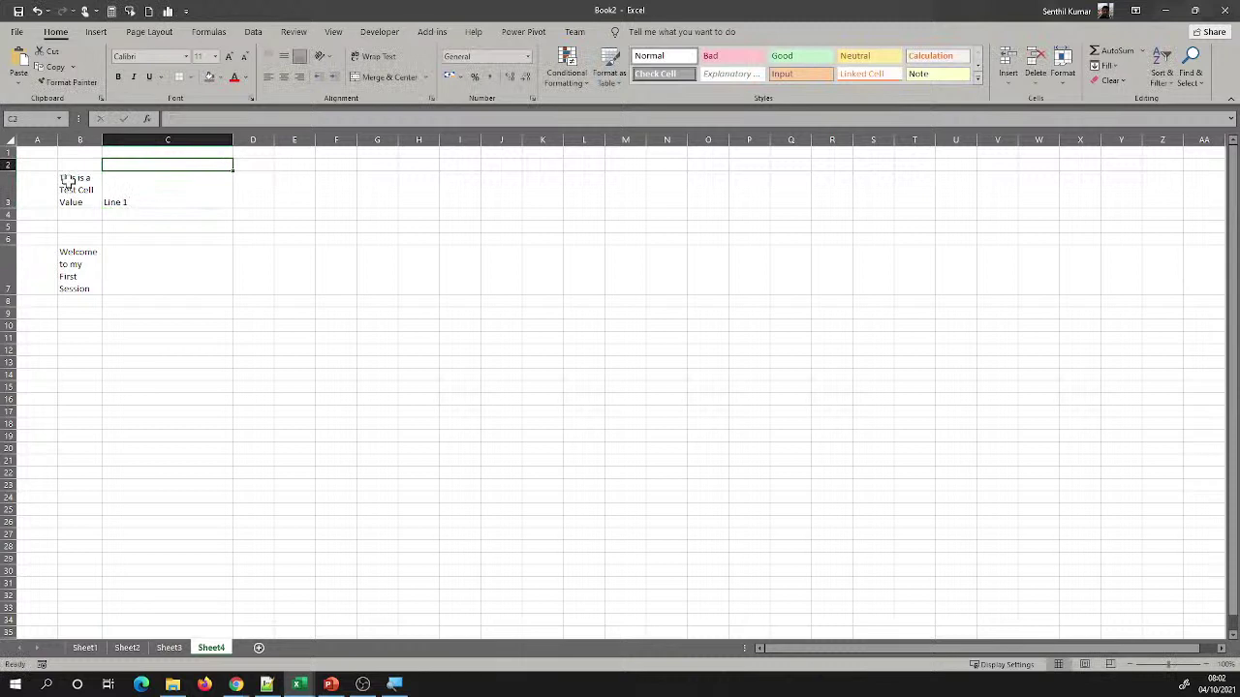
Add "Line 2" and "Line 3" on separate lines below the existing text within cell C3
left_click(188, 202)
double_click(178, 200)
key("alt+Return")
type("Line 2")
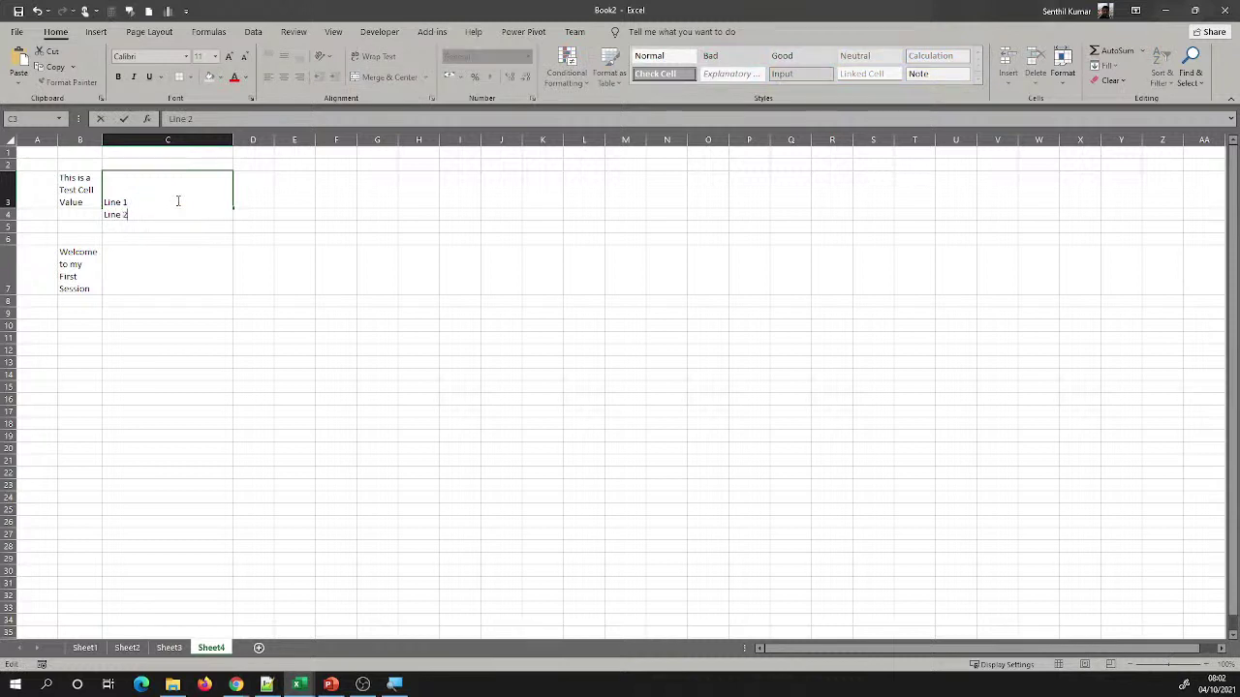
key("alt+Return")
type("Line 3")
key("Return")
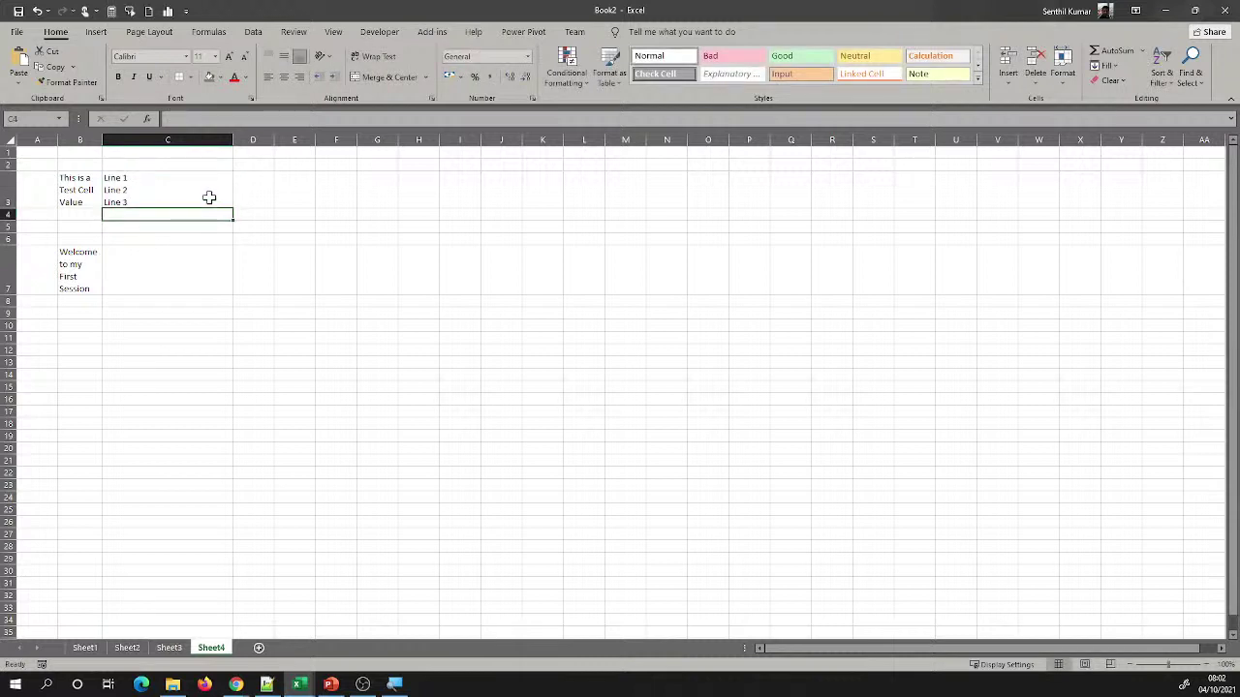
left_click(251, 186)
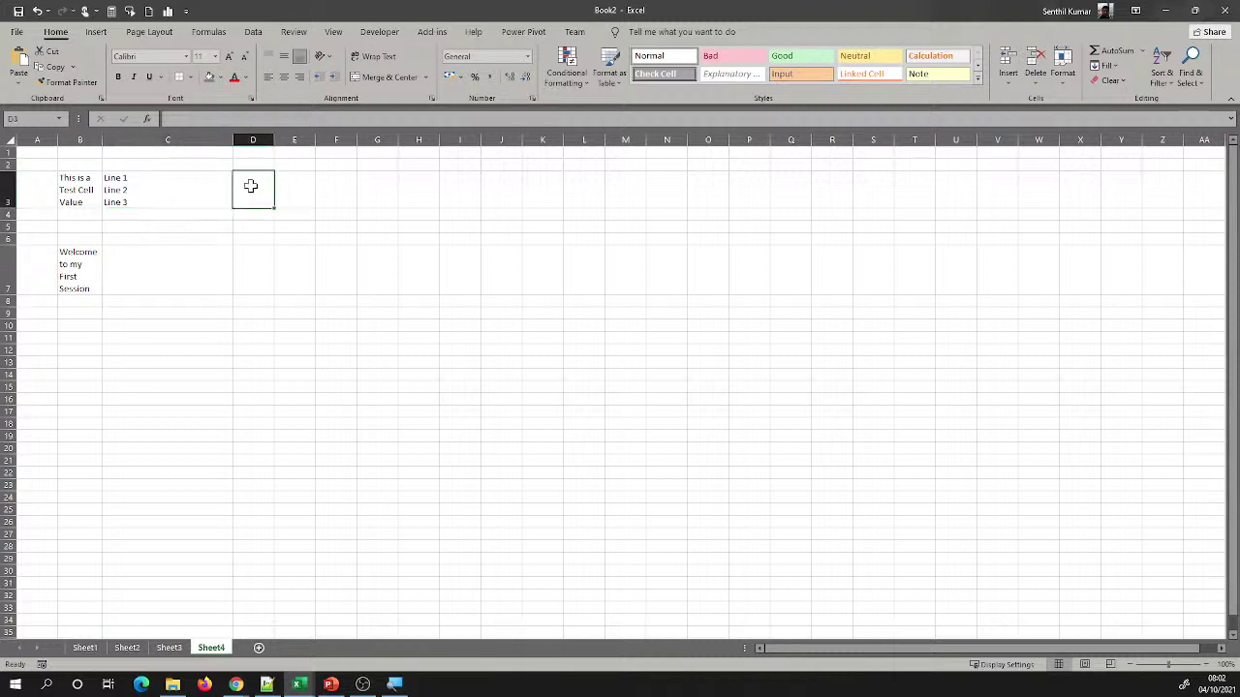
Enter "Line 2" in cell D3
type("Line 2")
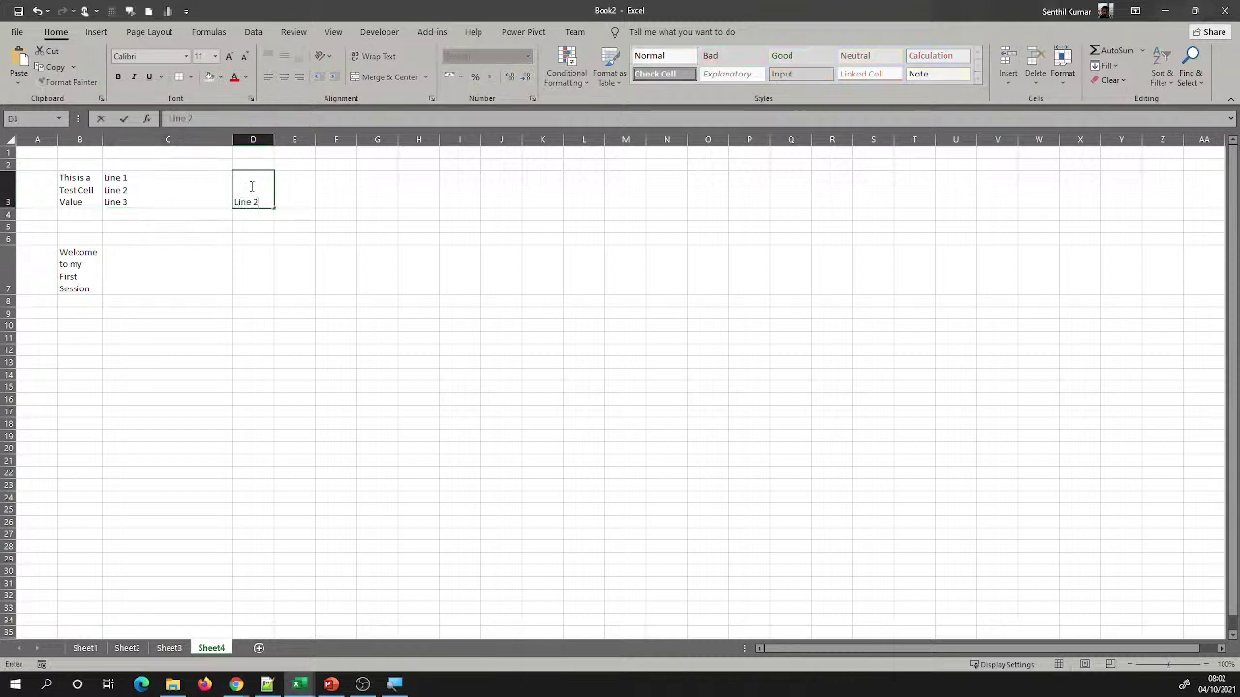
key("Return")
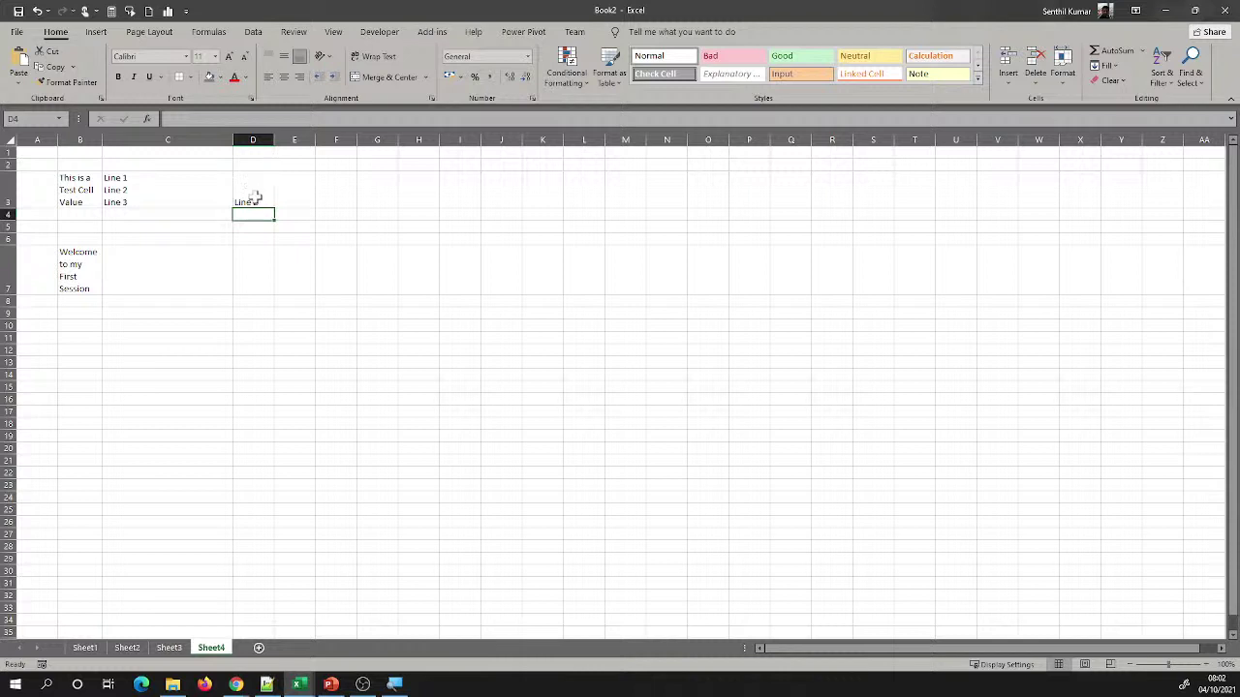
left_click(255, 199)
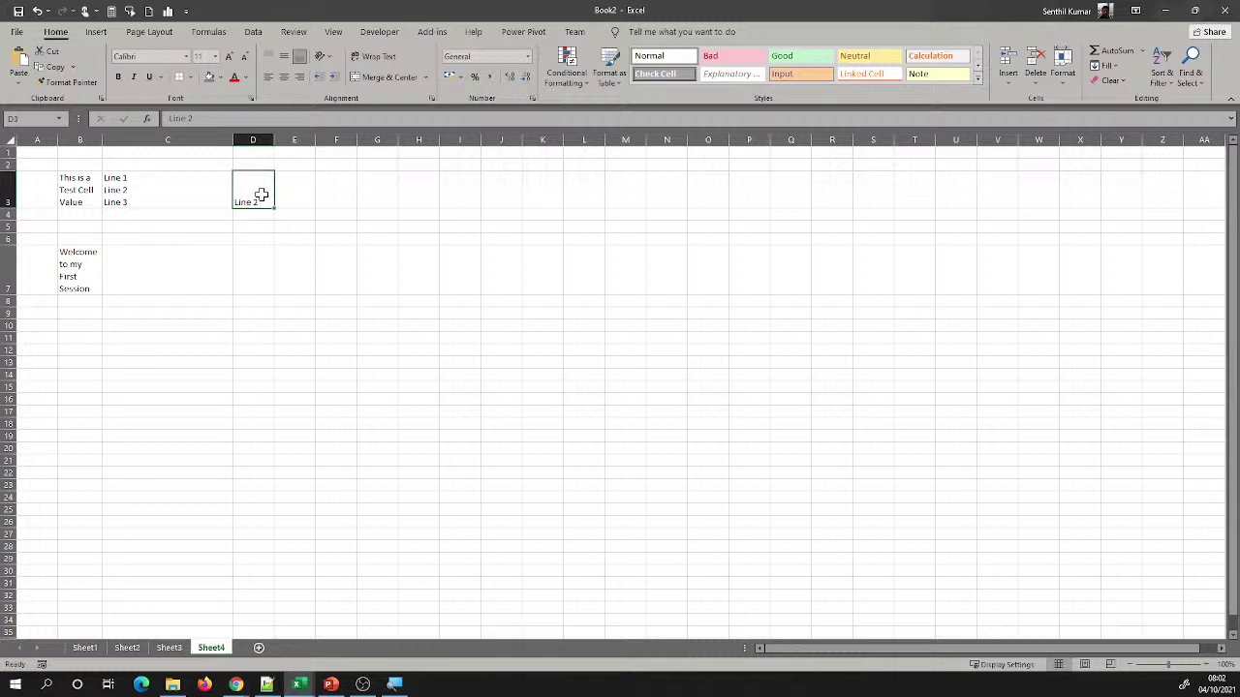
key("Return")
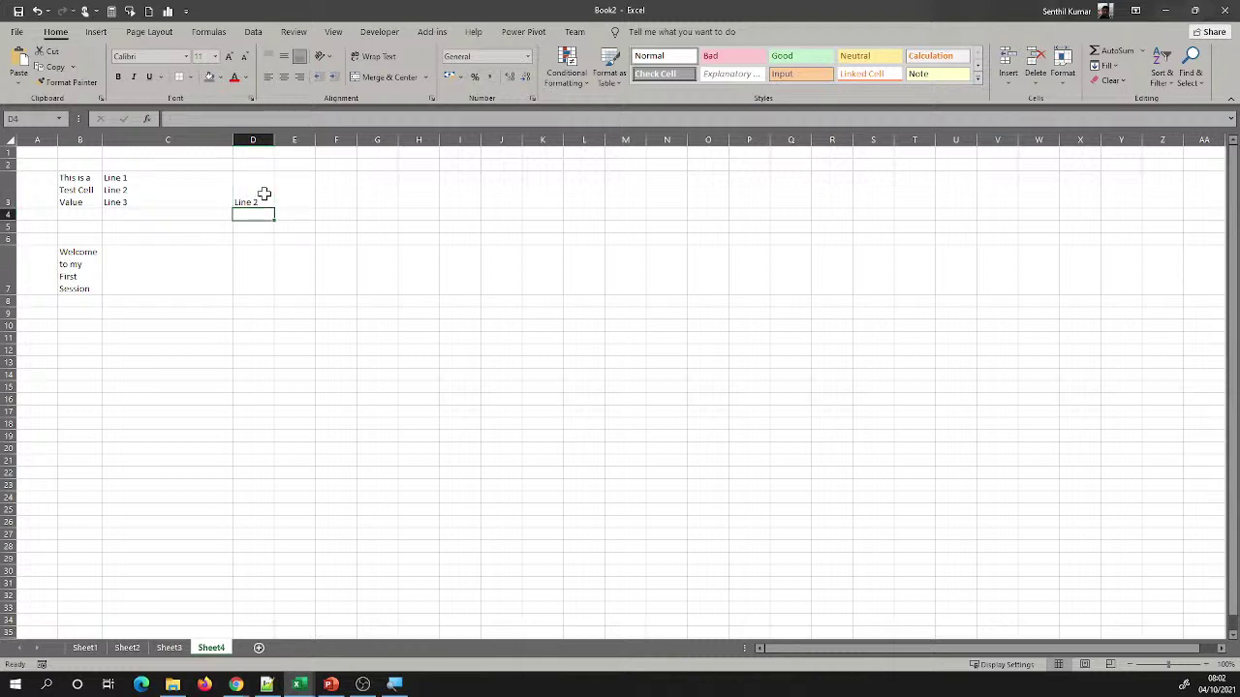
Replace the text in cell D3 with "Line 1"
double_click(269, 197)
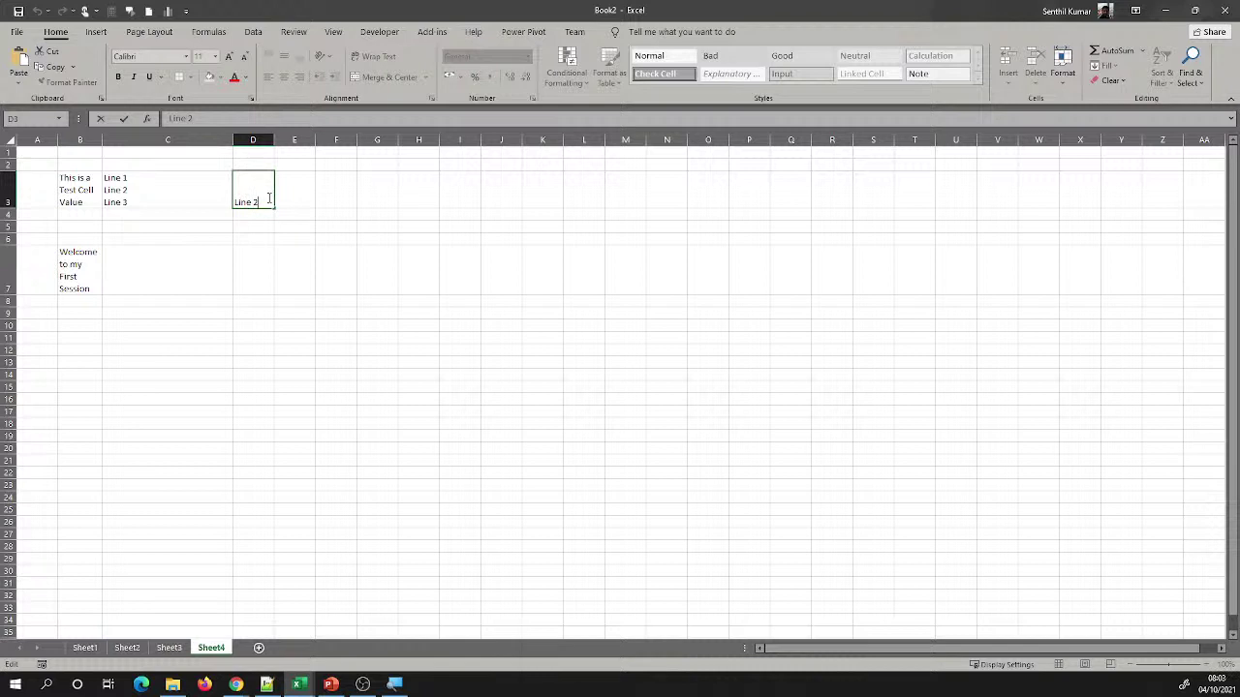
key("BackSpace")
key("BackSpace")
key("BackSpace")
key("BackSpace")
key("BackSpace")
key("BackSpace")
type("Line 1")
Add "Line2" and "Line 3" on separate lines below the existing text within cell D3
key("alt")
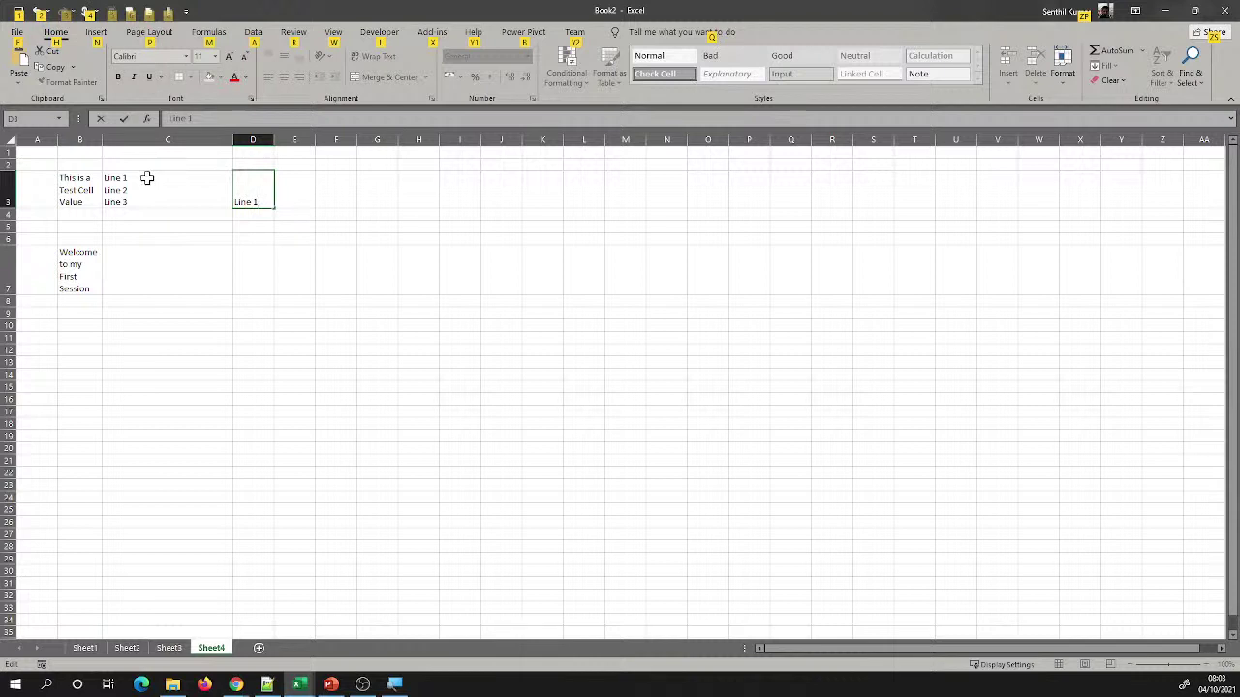
key("Escape")
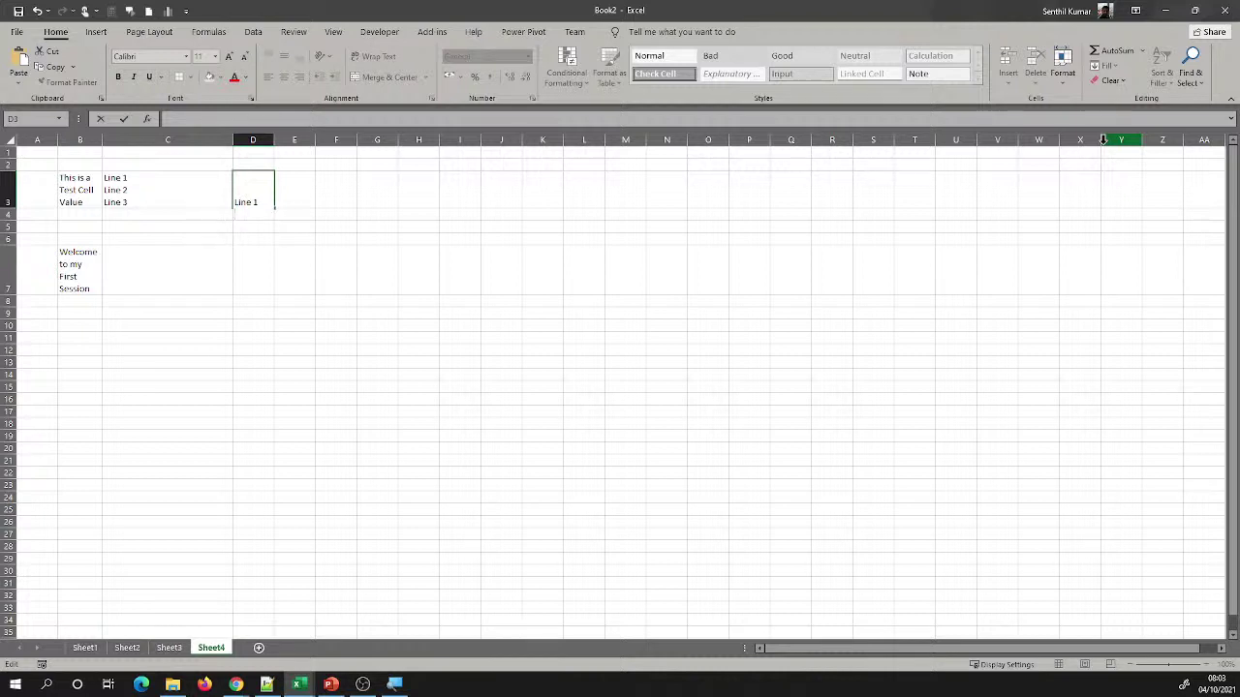
type("Line2")
key("alt+Return")
type("Line 3")
key("Return")
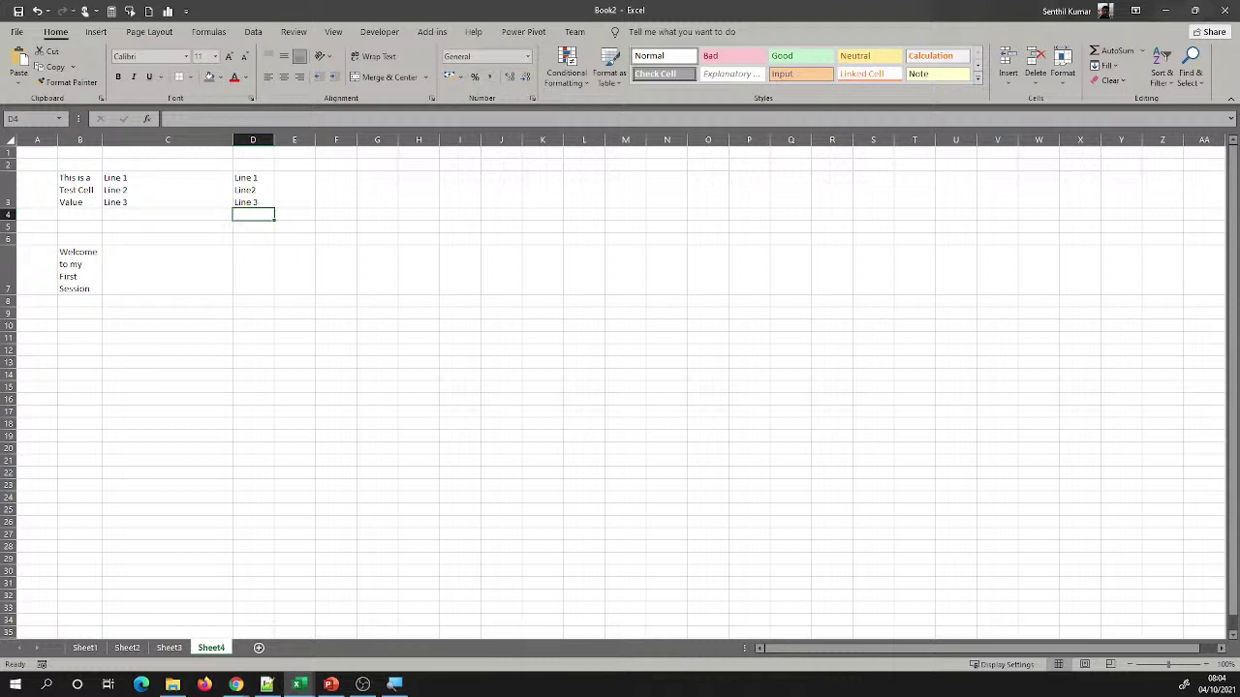
key("alt+Tab")
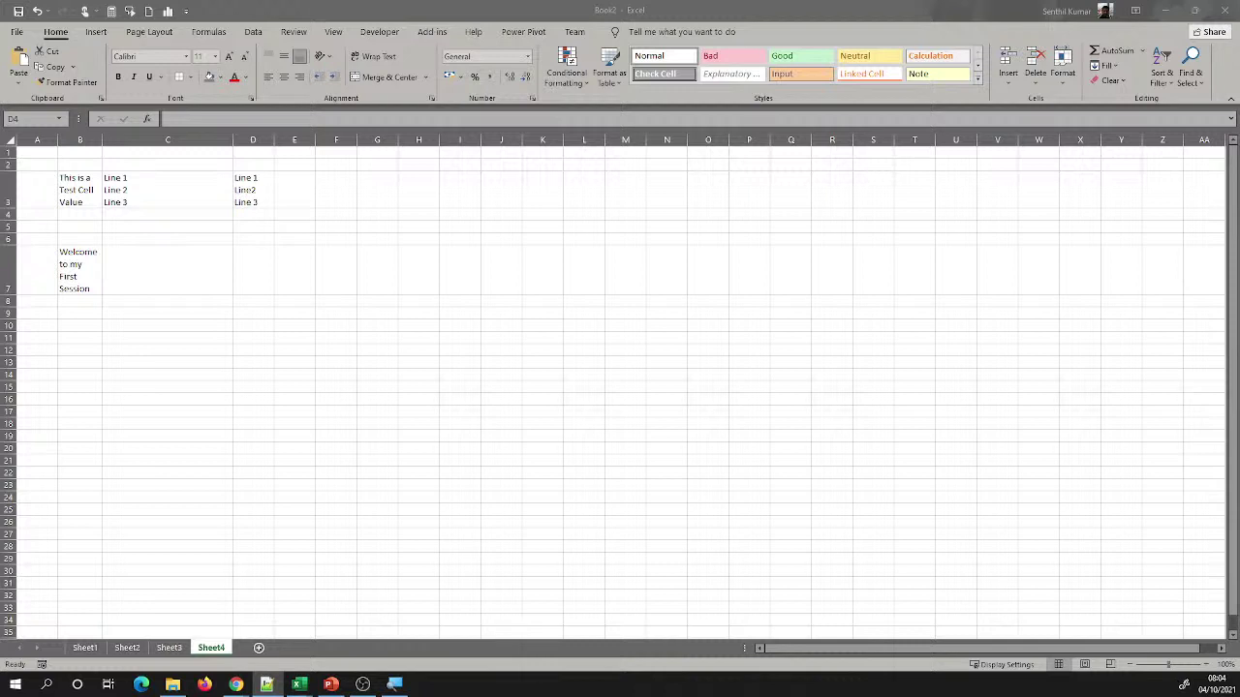
key("alt+Tab")
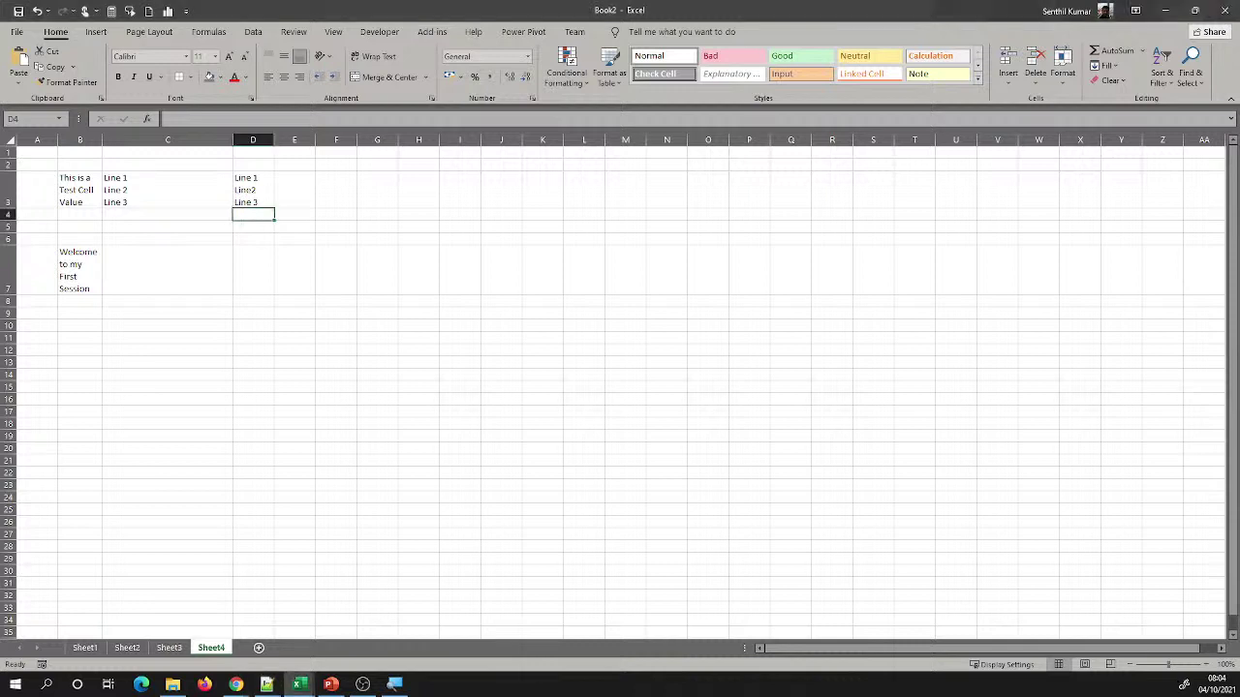
key("alt+Tab")
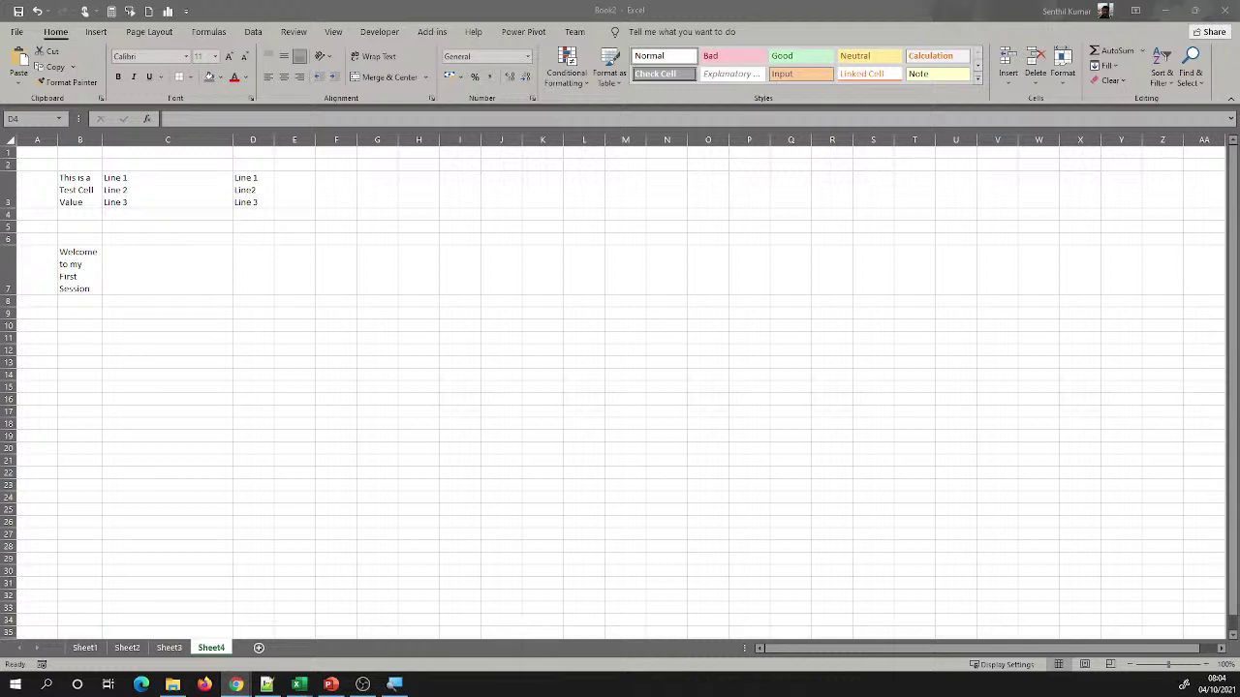
Go to Sheet3 and review the number series under "Sl No" in column A, including its two starting values
left_click(179, 659)
left_click(174, 648)
left_click_drag(47, 165, 47, 576)
left_click(47, 581)
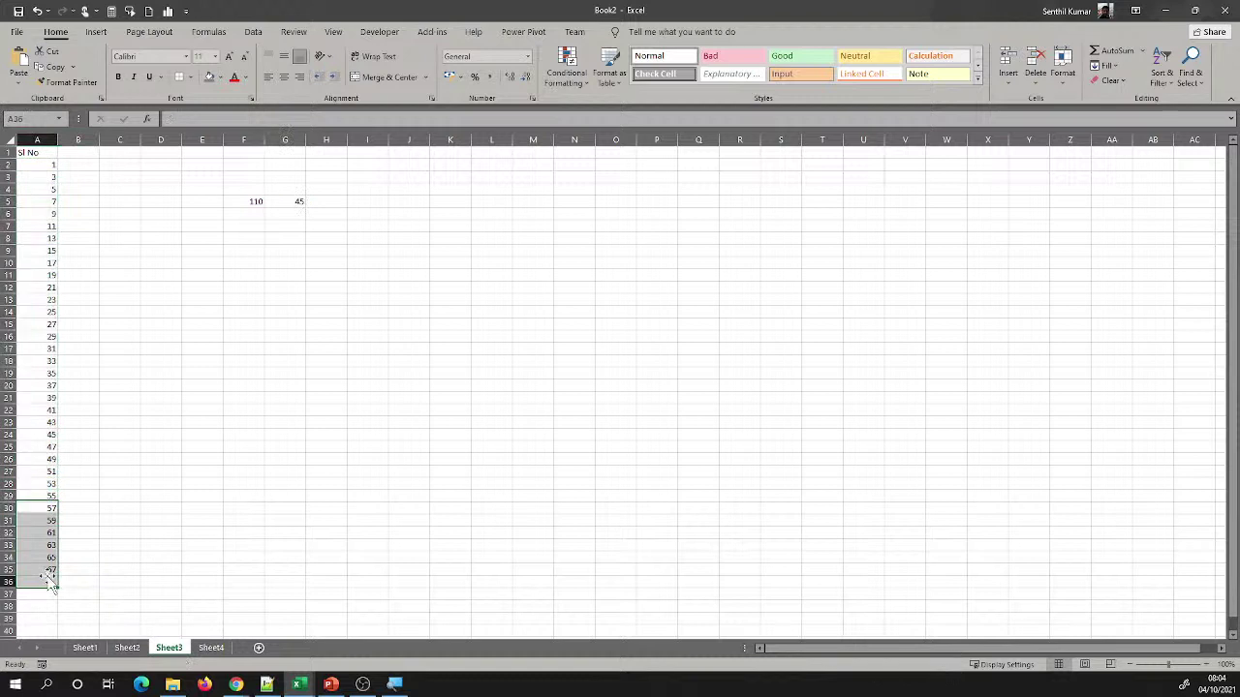
left_click(52, 165)
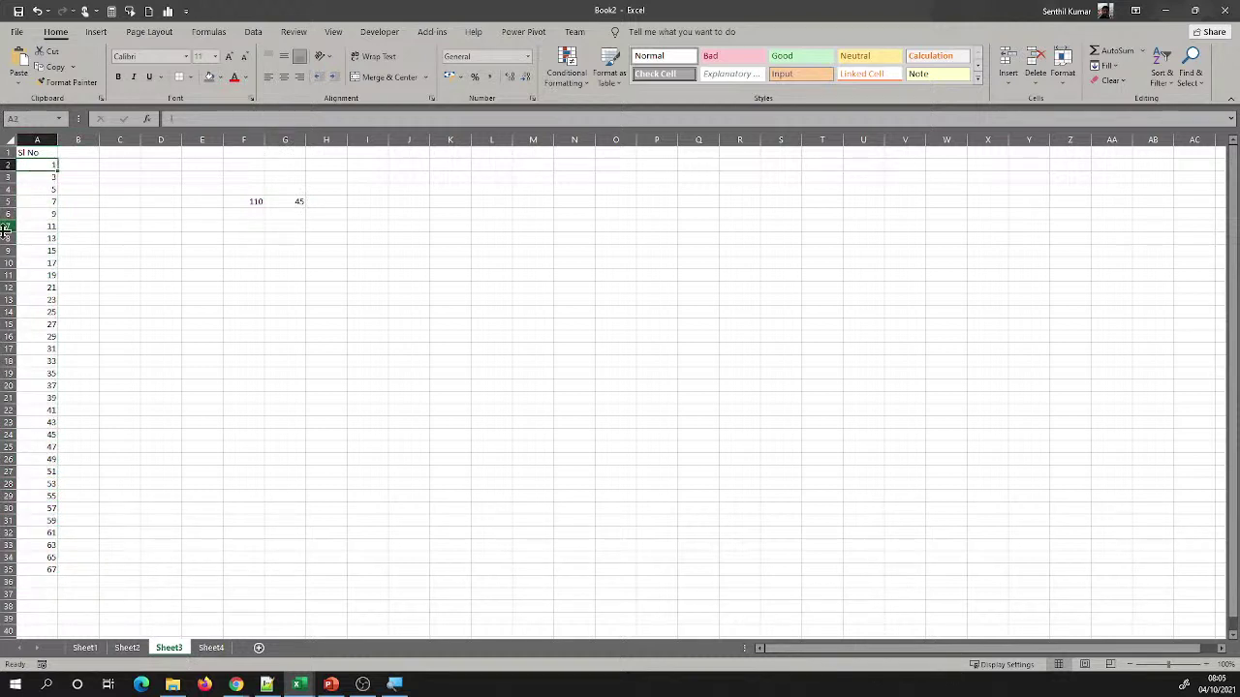
left_click(121, 214)
left_click_drag(37, 165, 38, 177)
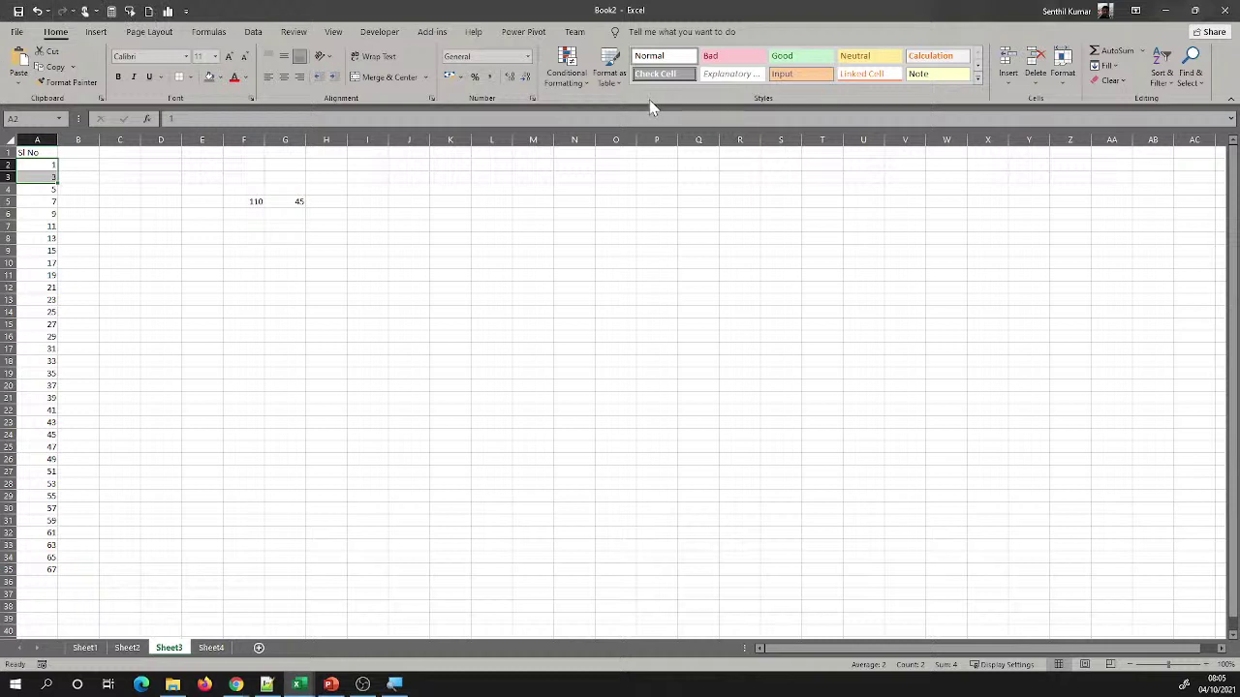
Clear the contents of cells A2:H35 and replace the heading in A1 with "Date"
left_click(270, 289)
mouse_move(40, 166)
left_mouse_down()
mouse_move(290, 581)
mouse_move(326, 589)
mouse_move(326, 571)
left_mouse_up()
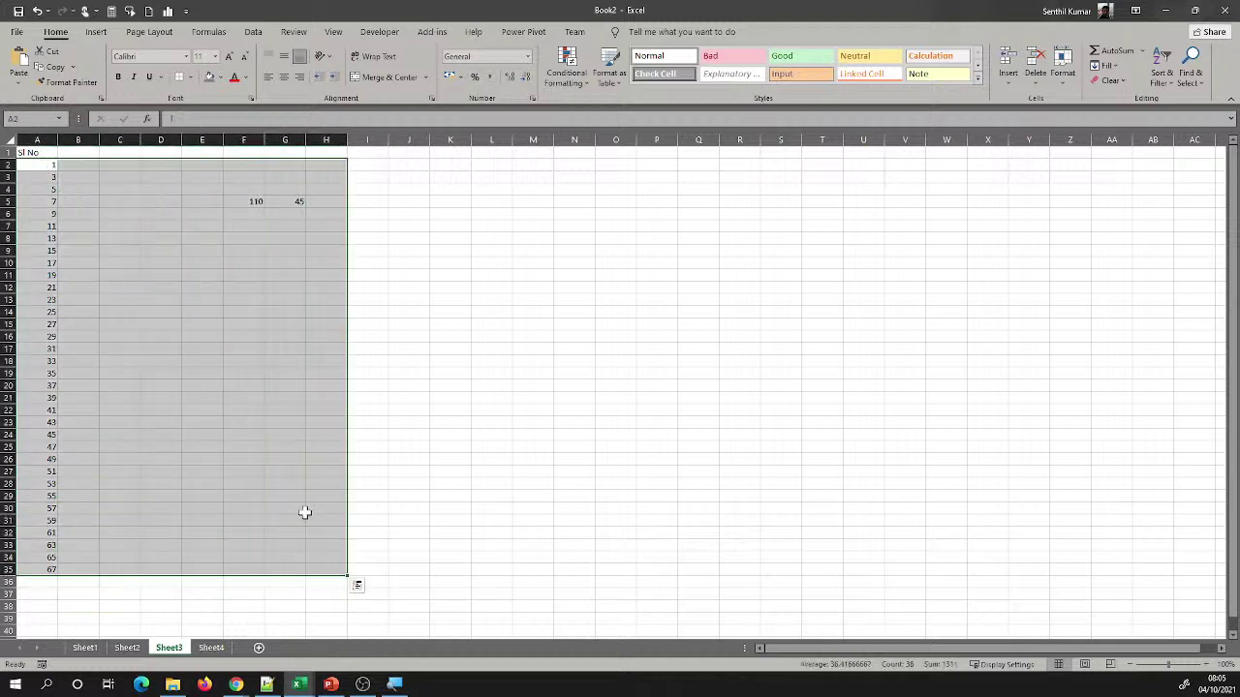
key("Delete")
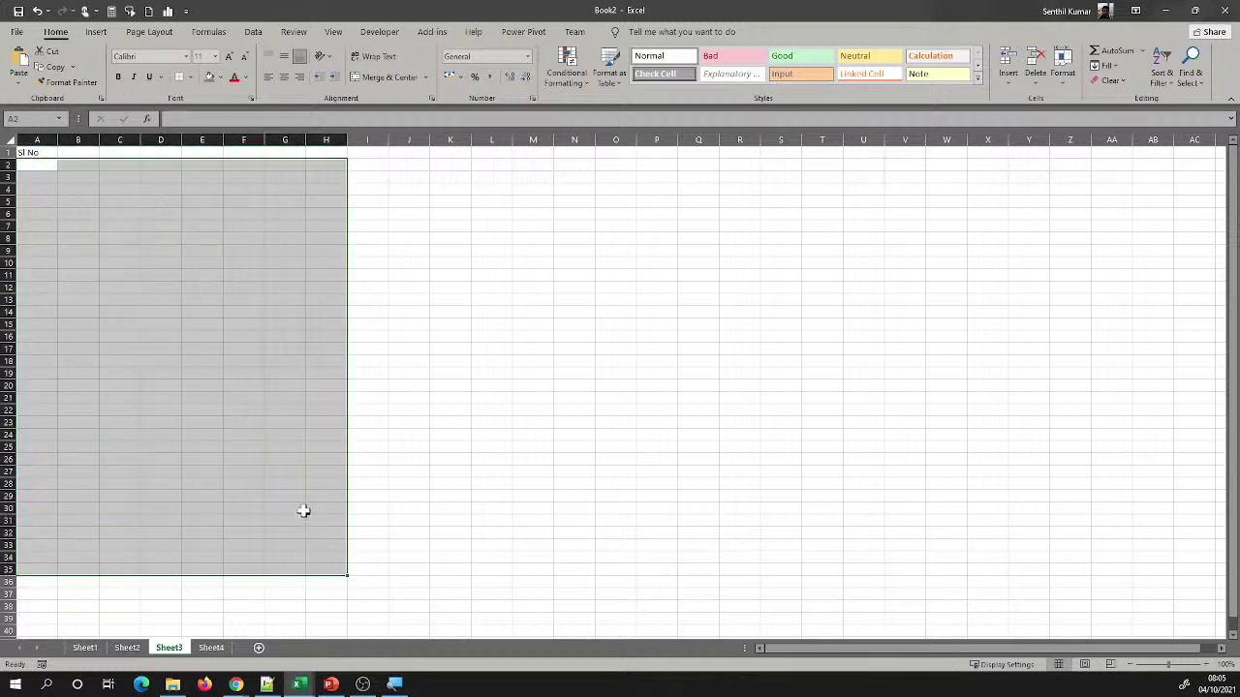
left_click(45, 154)
type("Date")
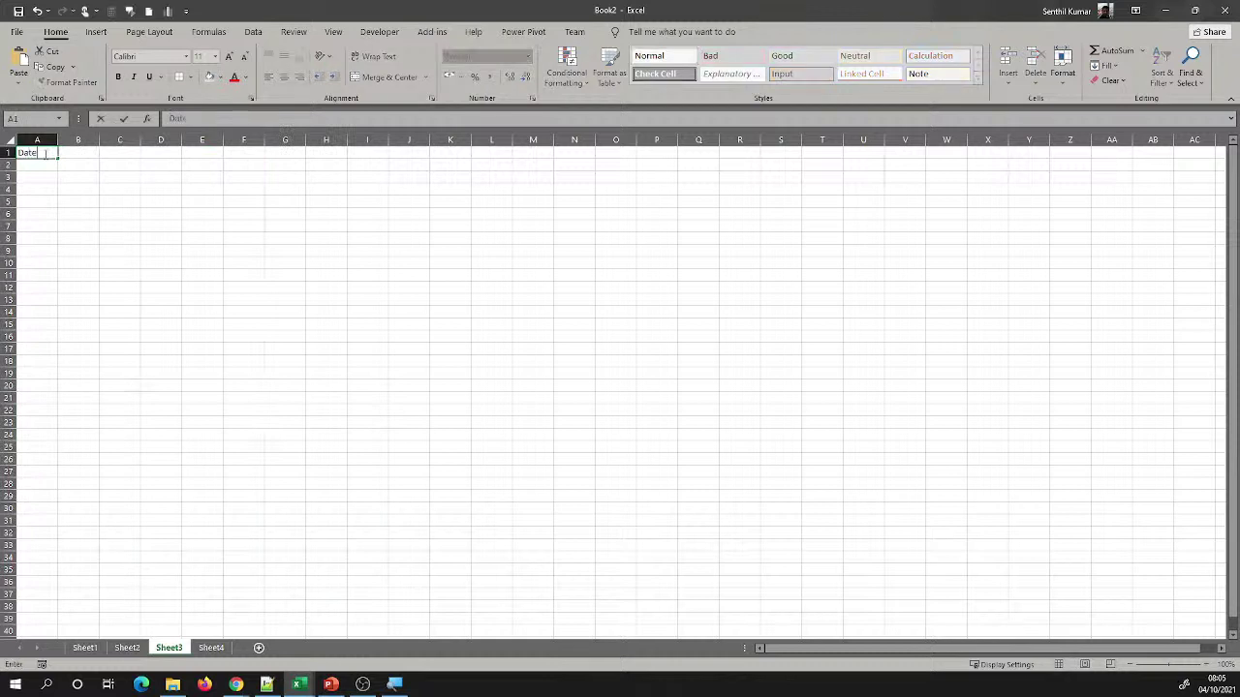
key("Return")
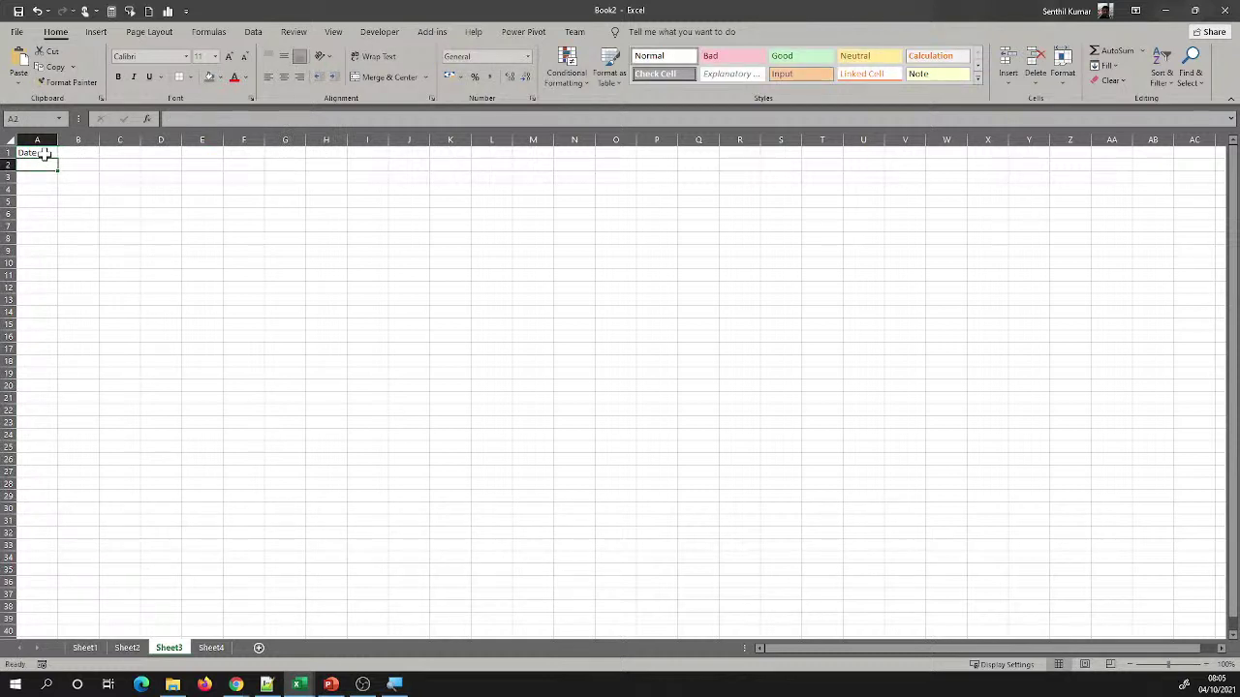
Enter the date 04 October 2021 in cell A2 and 05 Oct in cell A3
type("04 Oct")
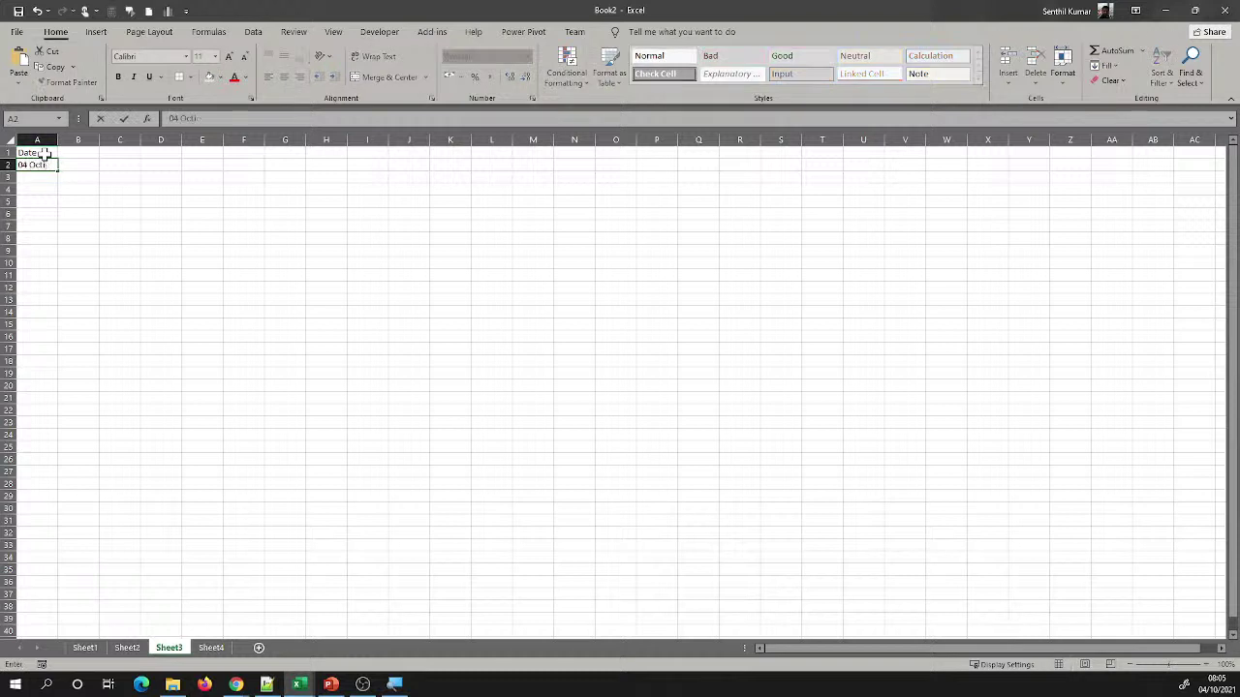
type("ober 2021")
key("Return")
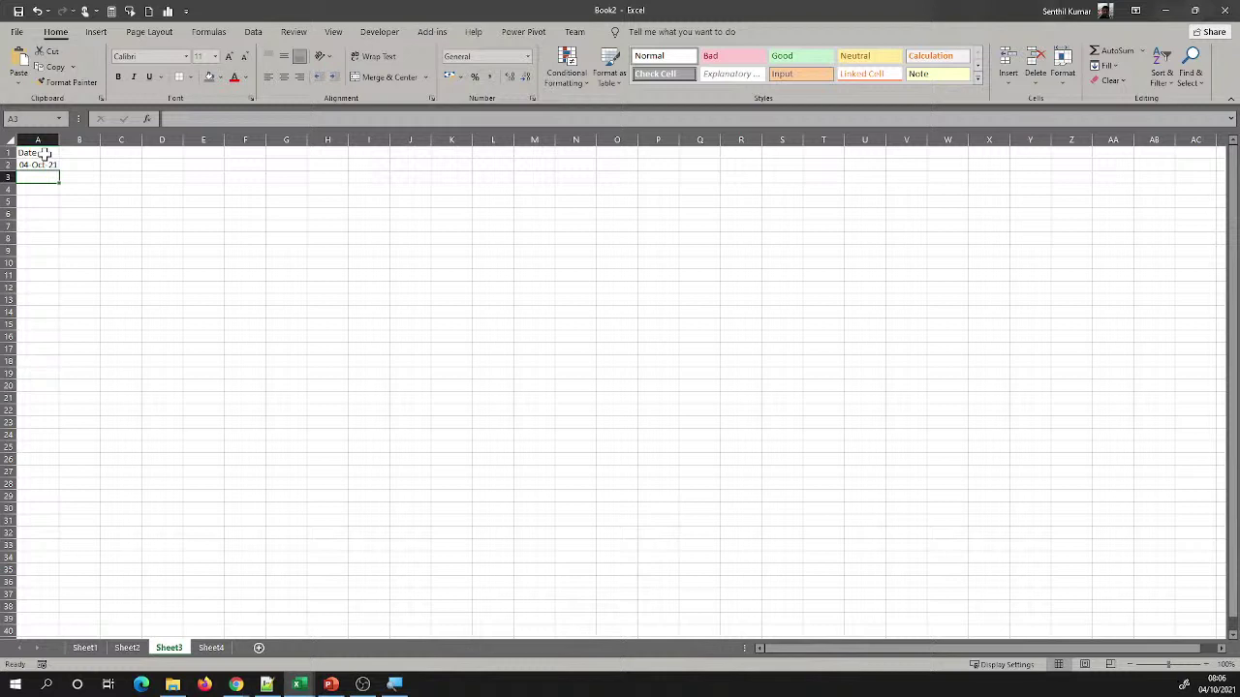
type("05")
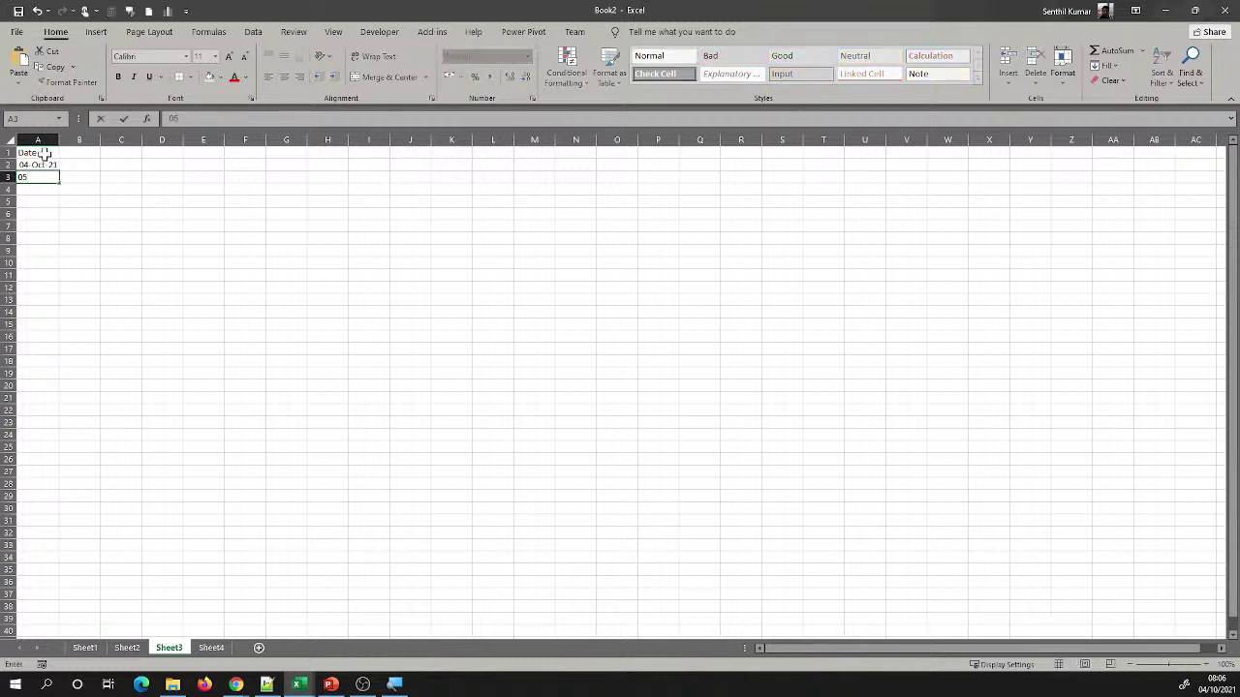
key("Tab")
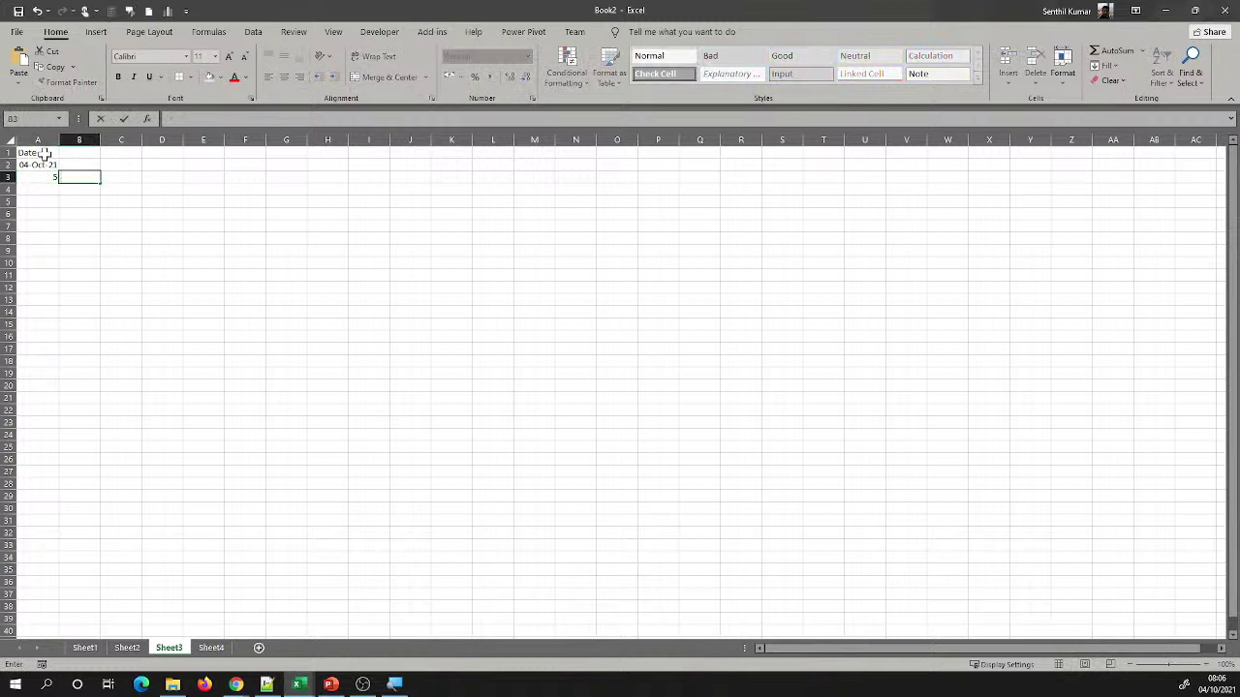
left_click(39, 176)
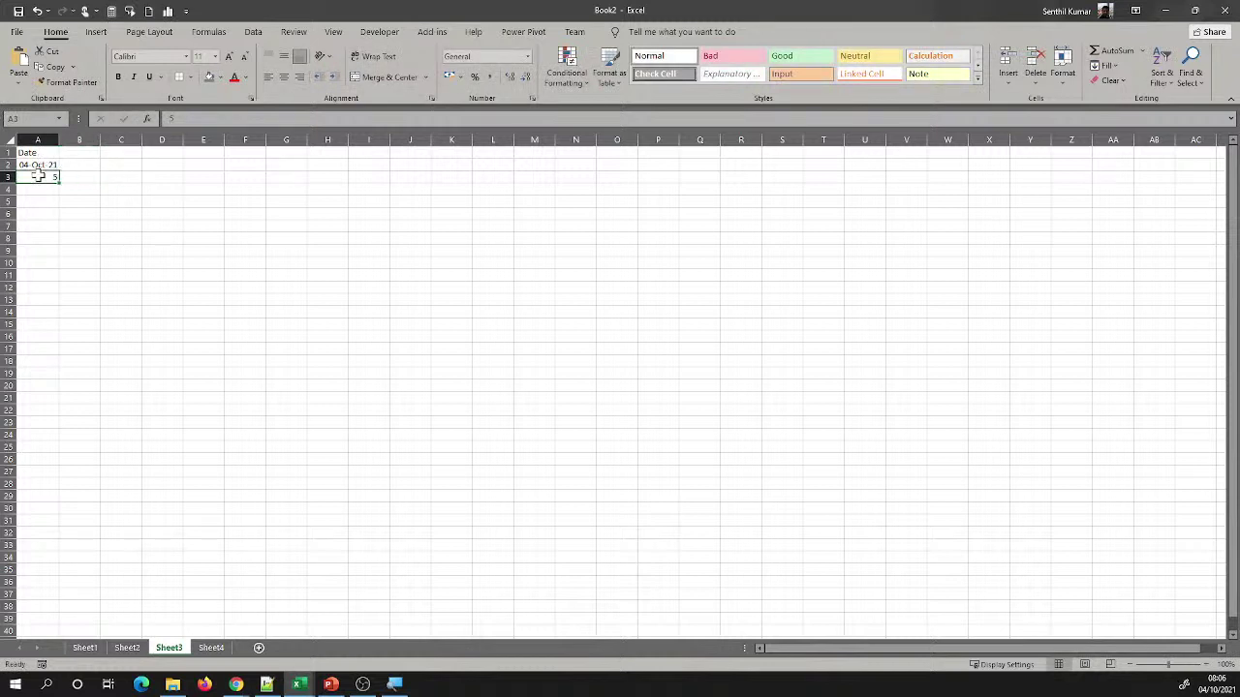
type("05 Oct")
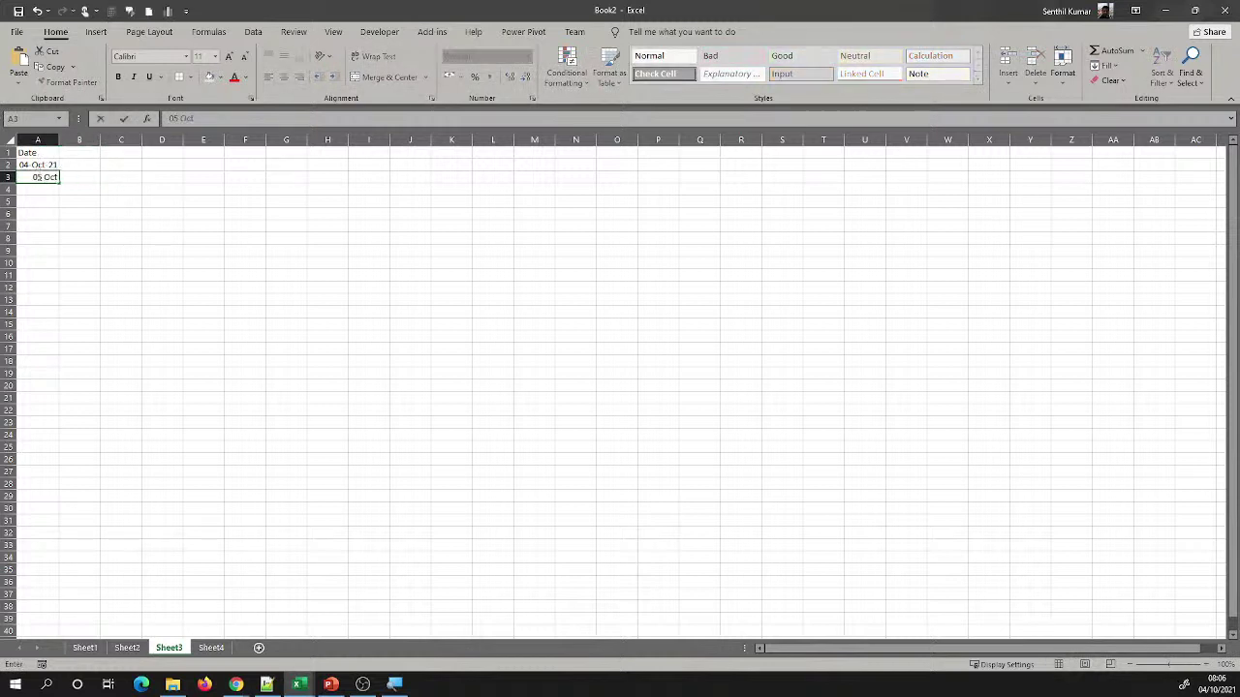
key("Return")
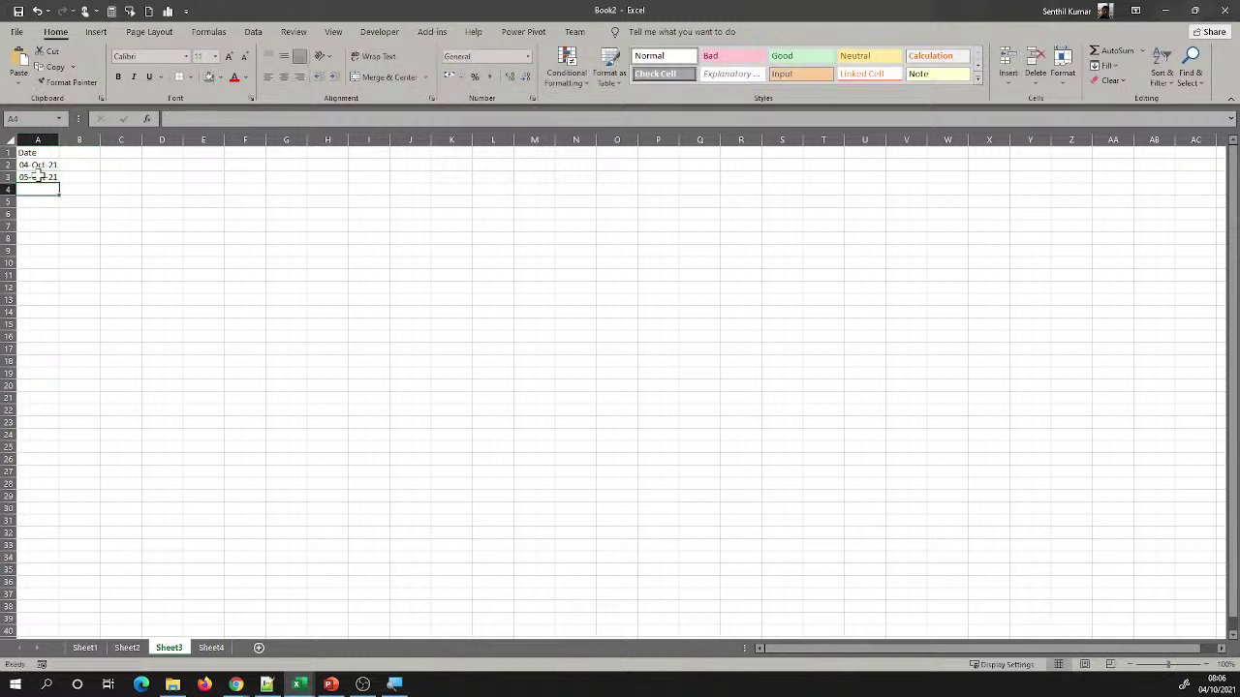
Extend the date series from A2:A3 down column A to row 194
left_click_drag(44, 165, 49, 176)
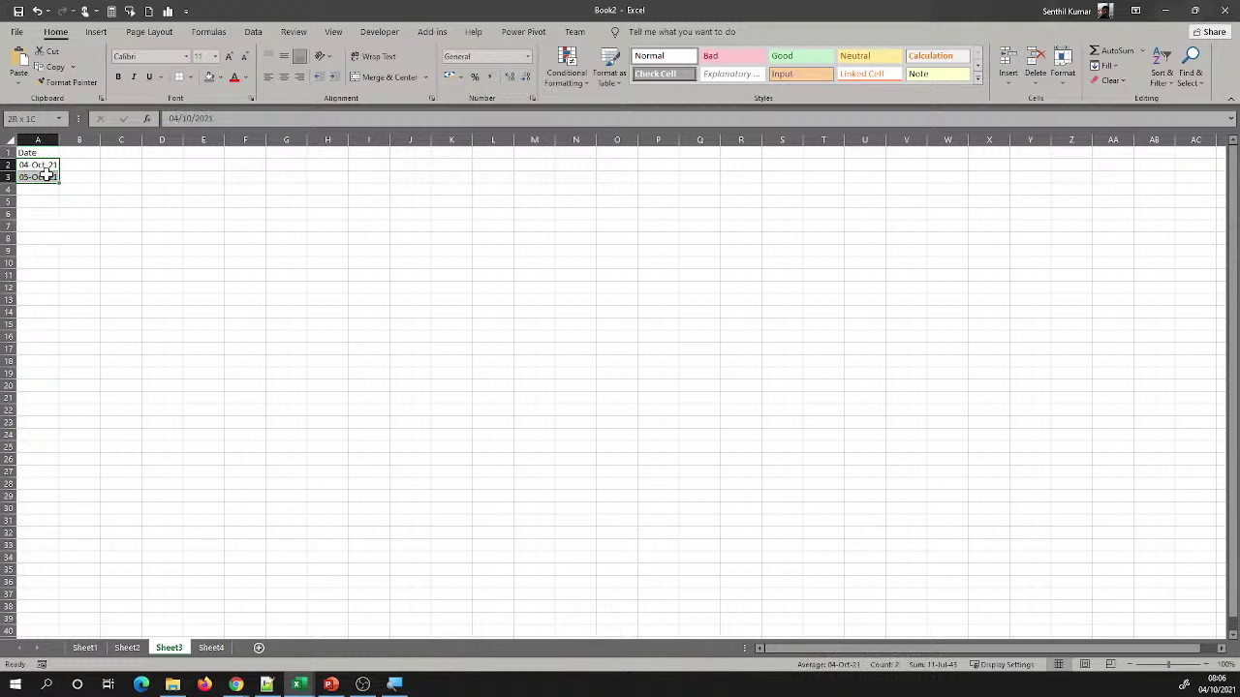
left_click_drag(47, 175, 47, 175)
left_click_drag(58, 183, 37, 583)
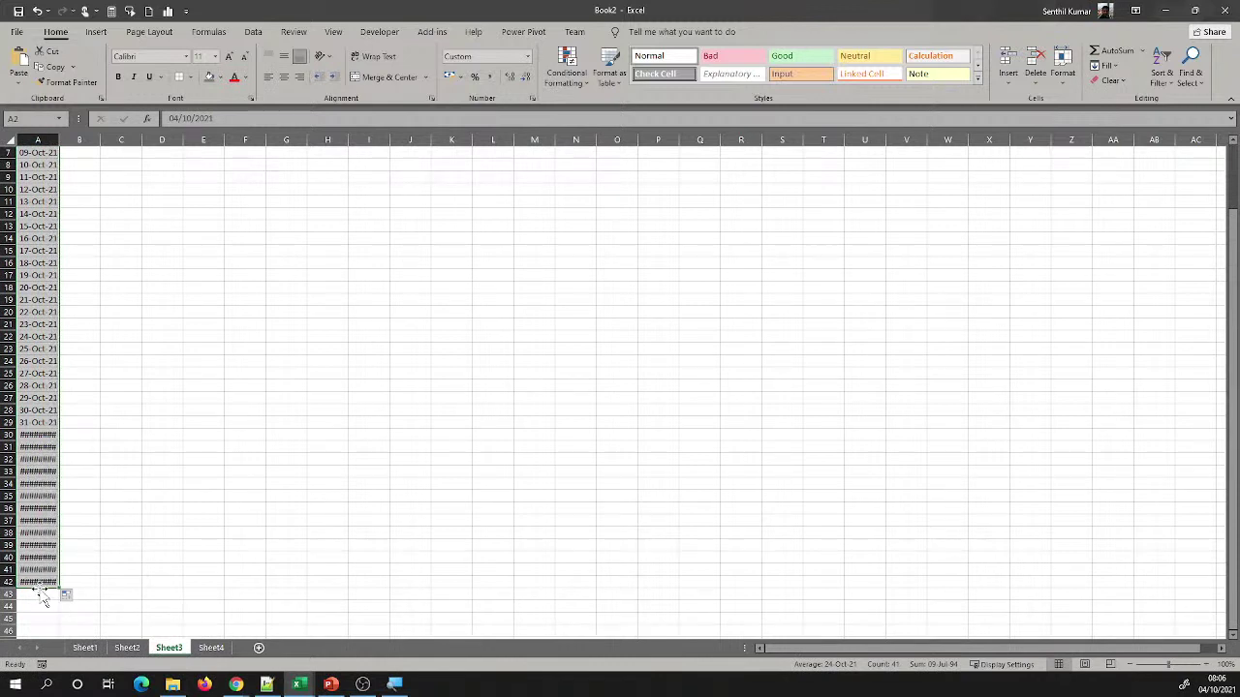
left_click_drag(58, 585, 33, 262)
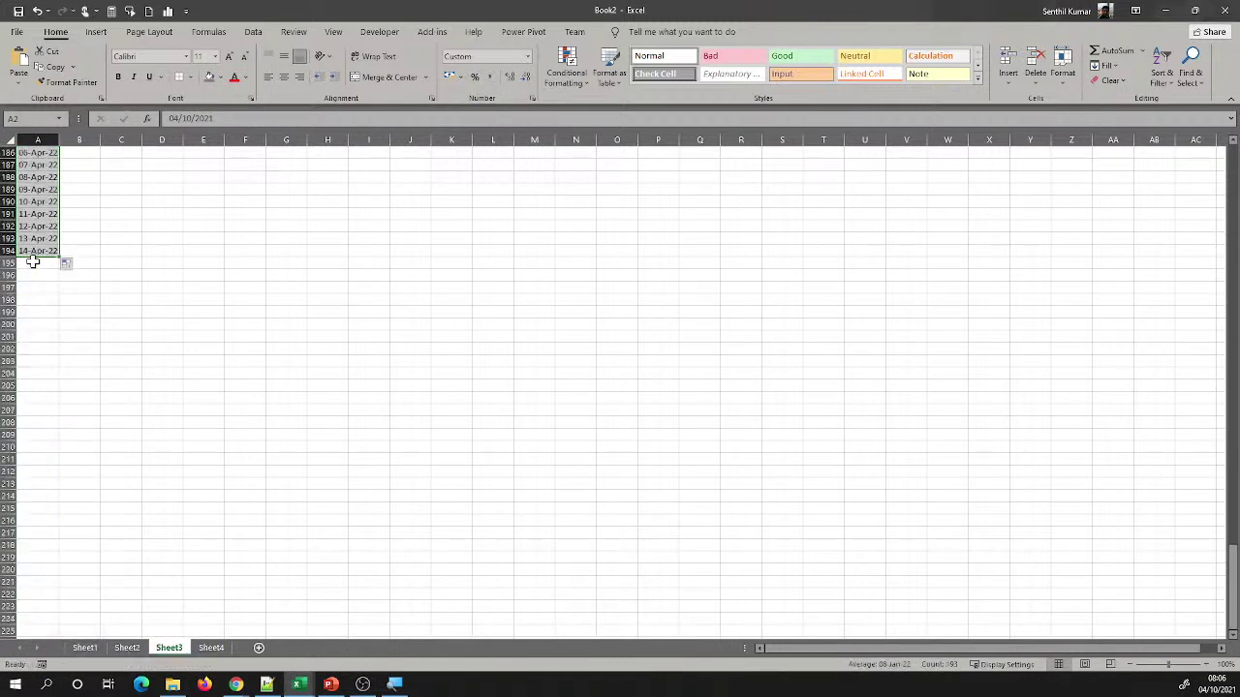
Auto-fit the width of column A so that all of its dates are shown in full
scroll(82, 291, "up", 20)
scroll(83, 290, "up", 20)
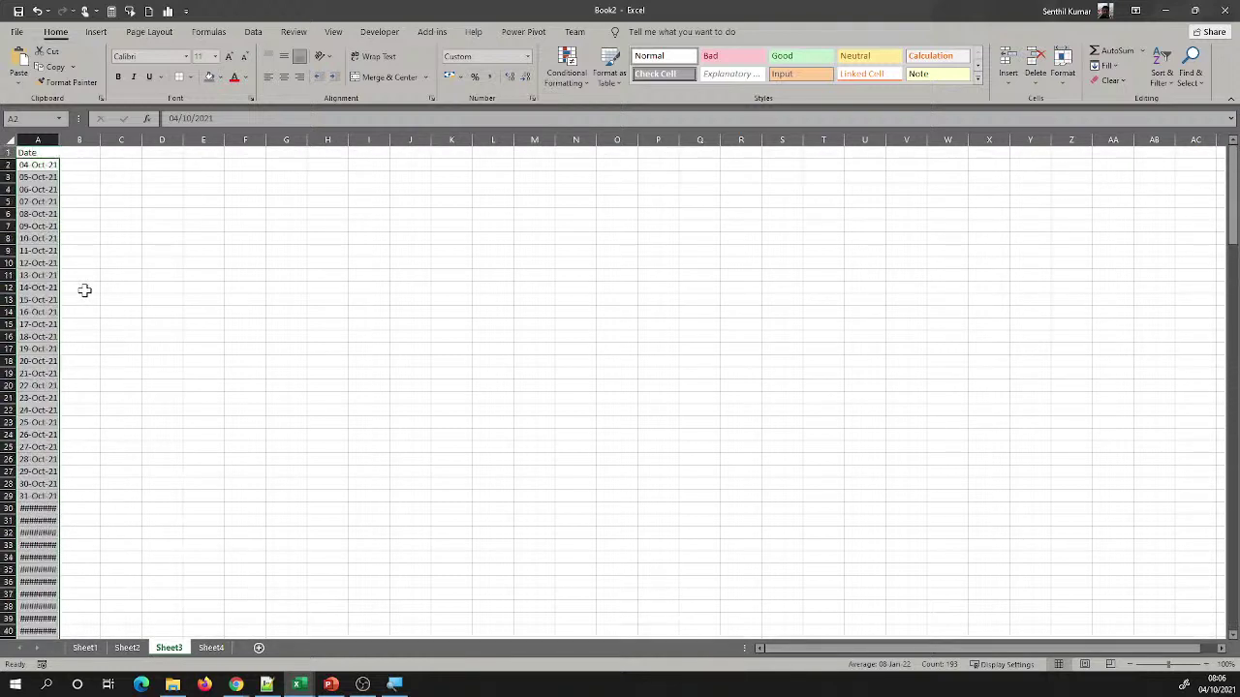
scroll(84, 290, "down", 4)
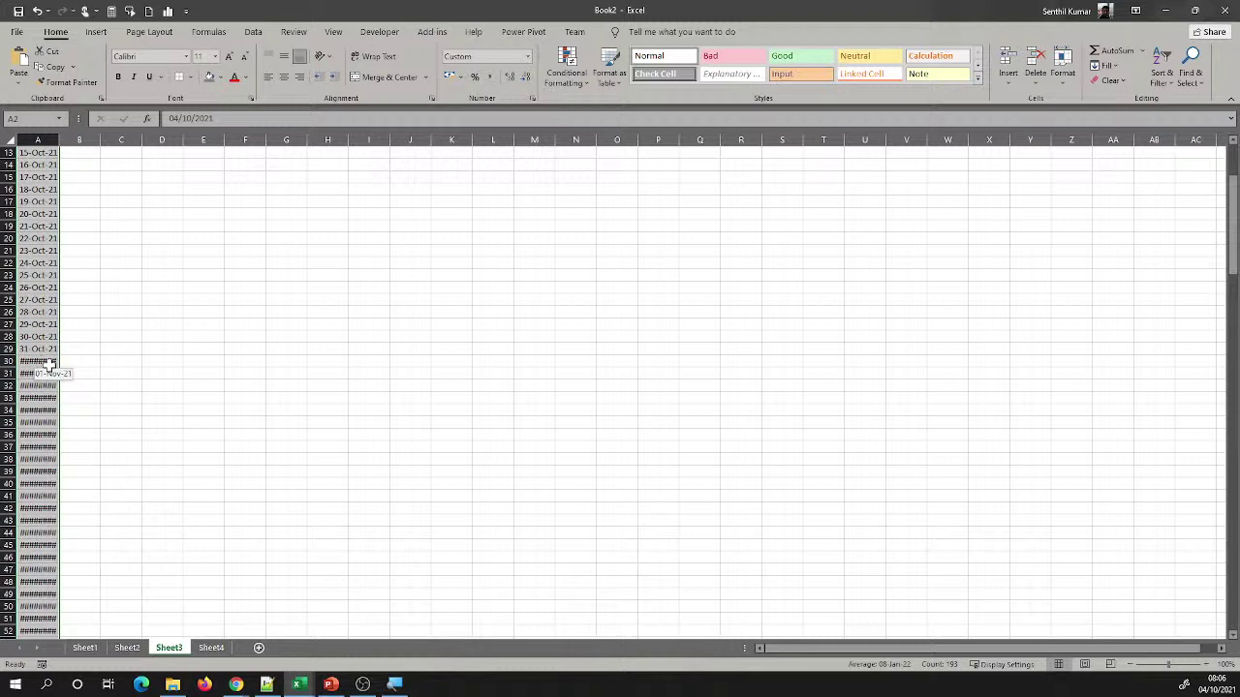
left_click(95, 274)
double_click(59, 139)
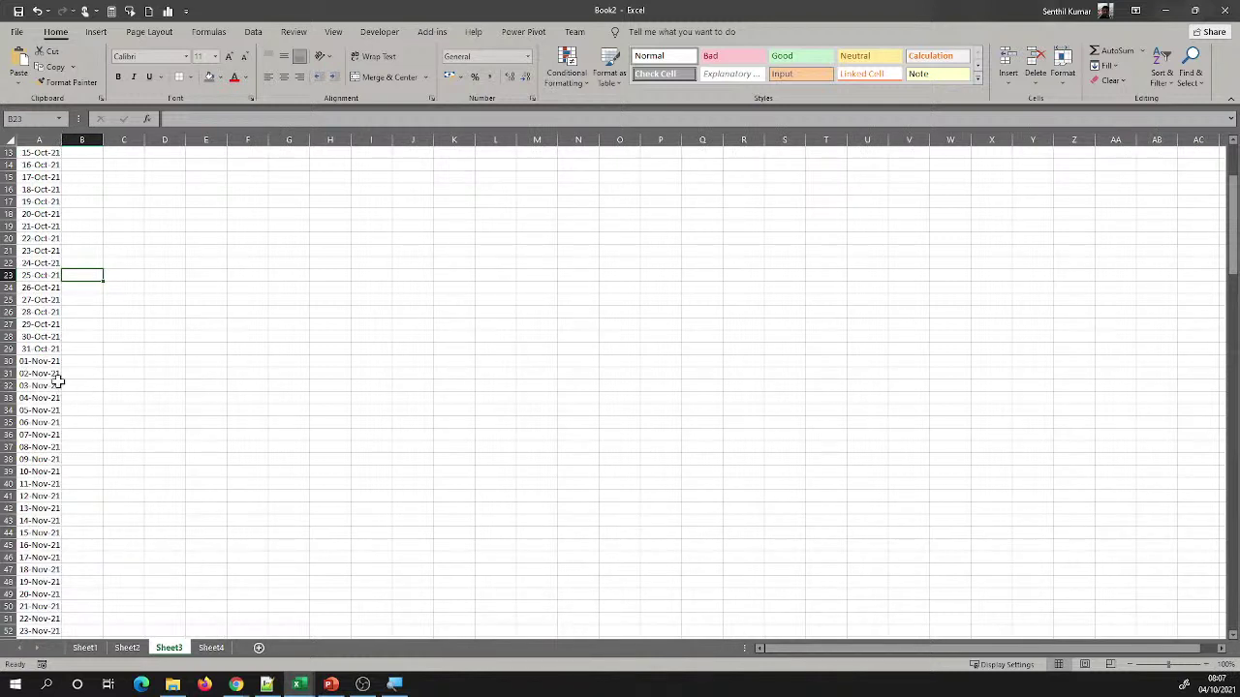
Examine the date series in column A from the November dates to its last row, and the starting dates below the heading
left_click_drag(49, 360, 50, 422)
scroll(54, 407, "down", 12)
scroll(55, 387, "down", 20)
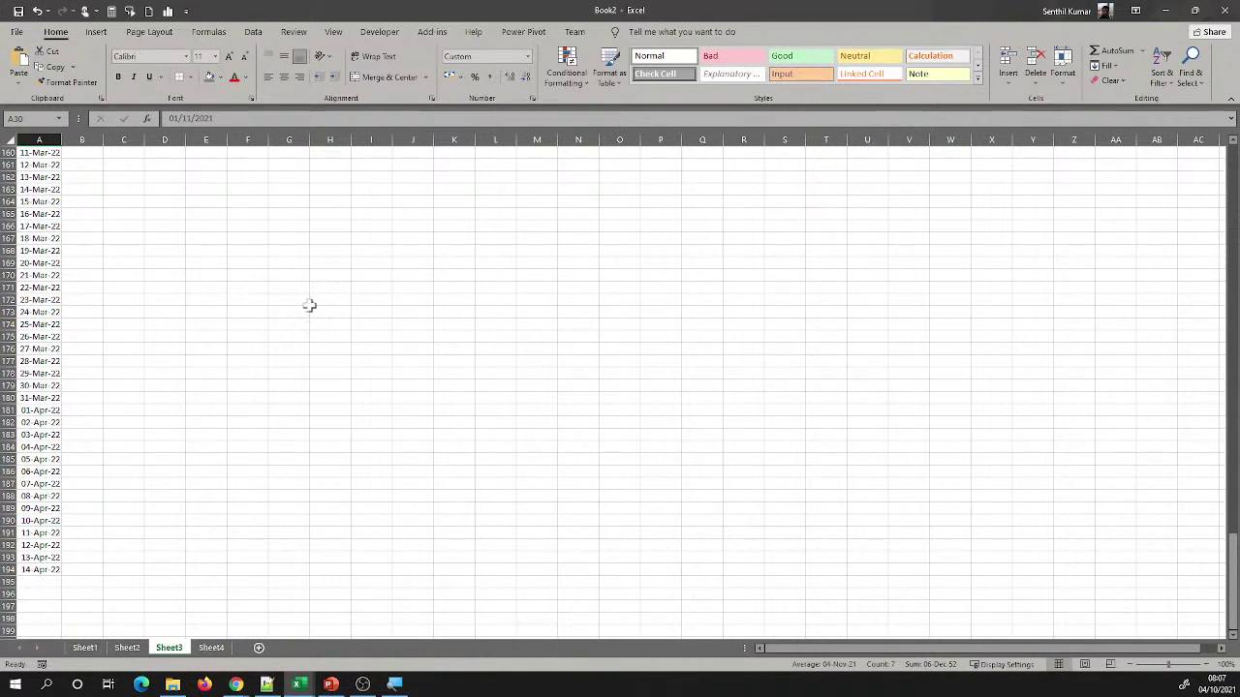
scroll(309, 305, "up", 14)
scroll(309, 305, "up", 20)
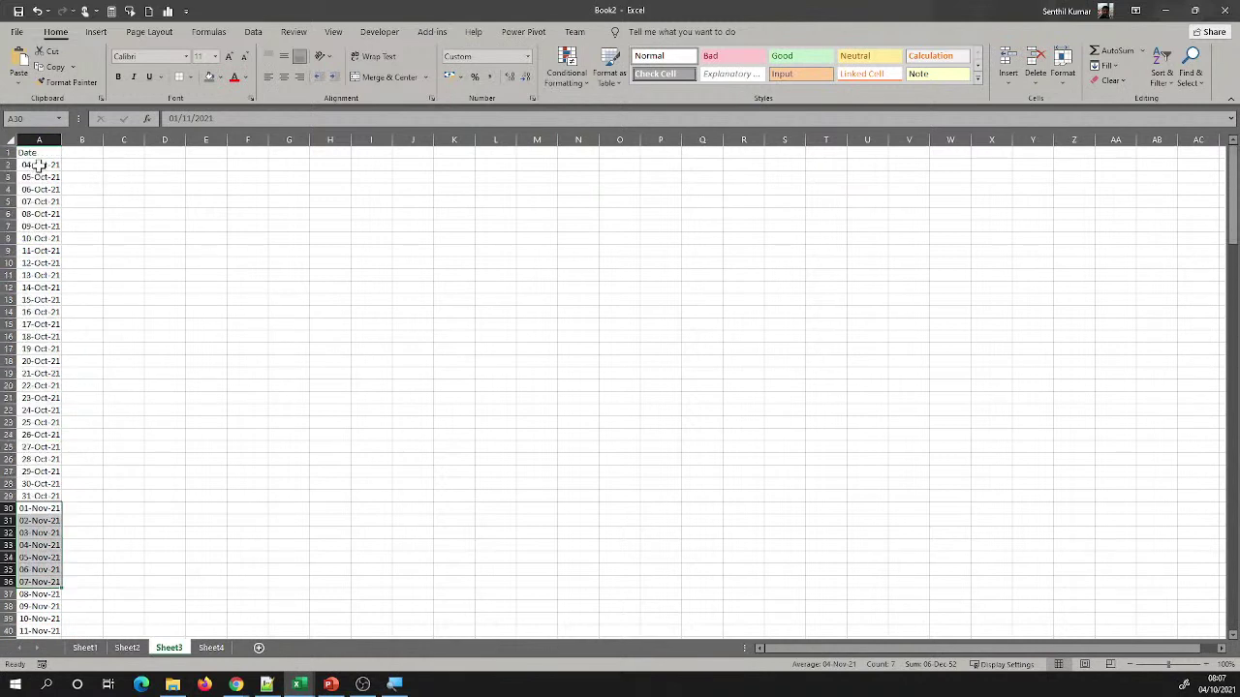
left_click_drag(36, 164, 39, 178)
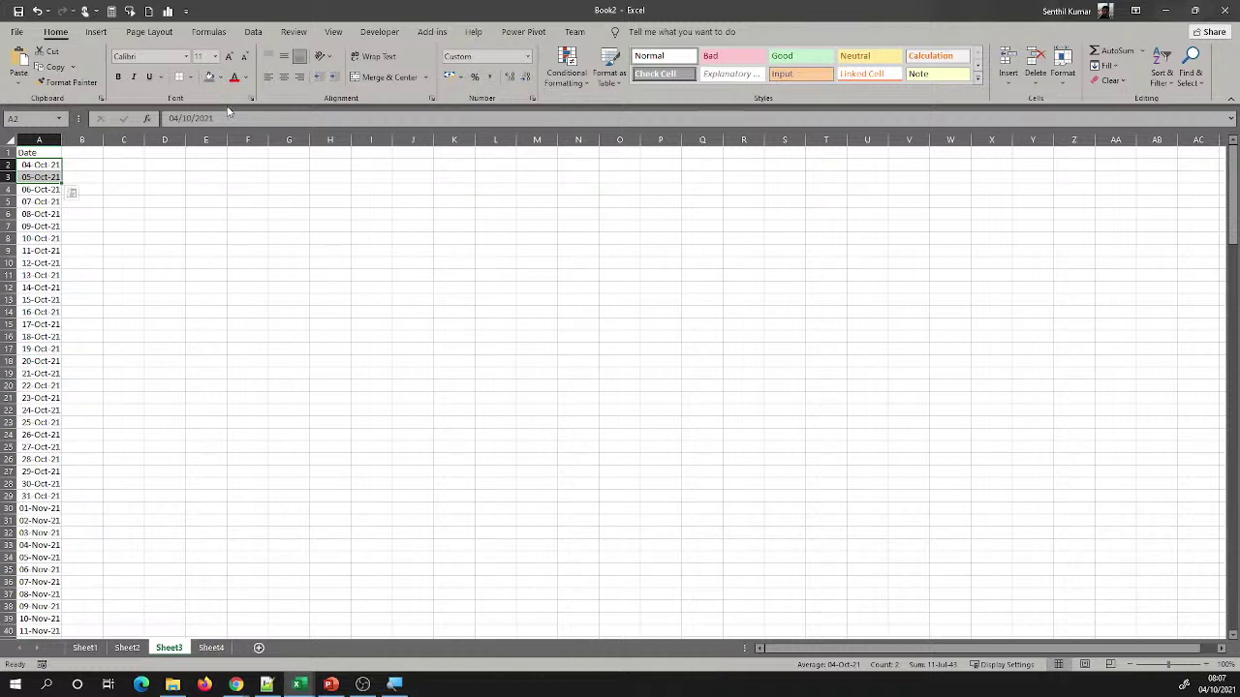
left_click(109, 202)
left_click_drag(40, 162, 44, 213)
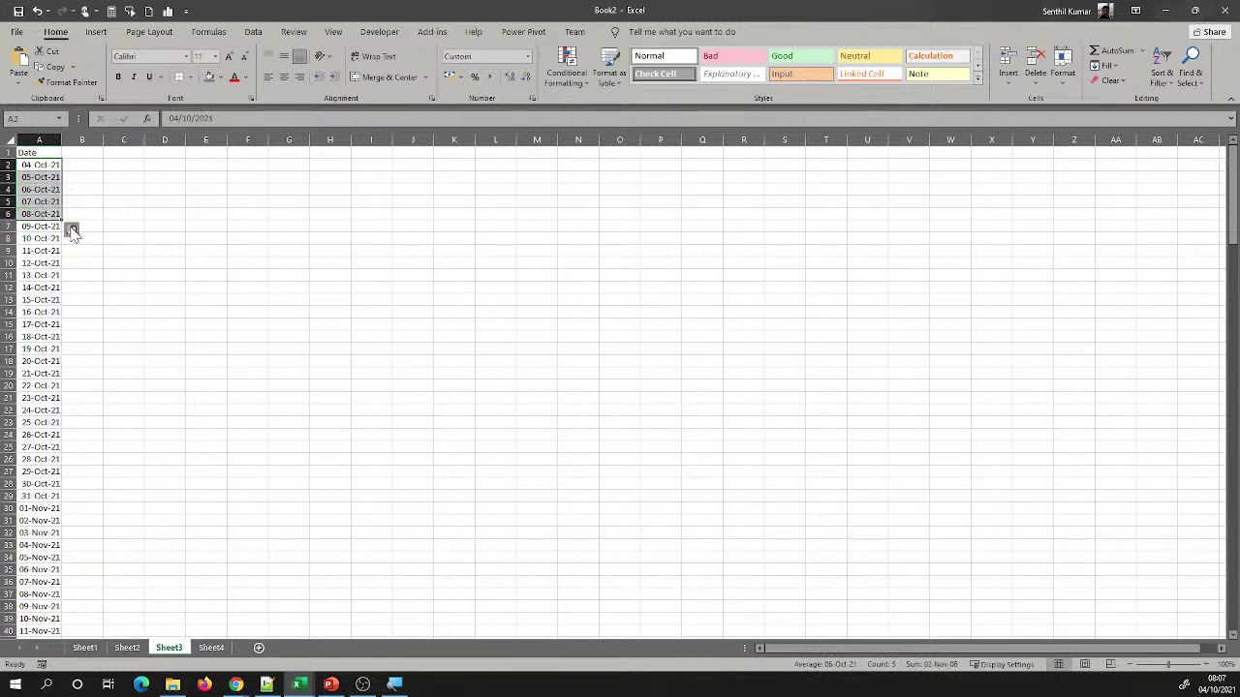
Browse the Quick Analysis formatting, chart, total, table and sparkline options for the first dates in column A
left_click(72, 230)
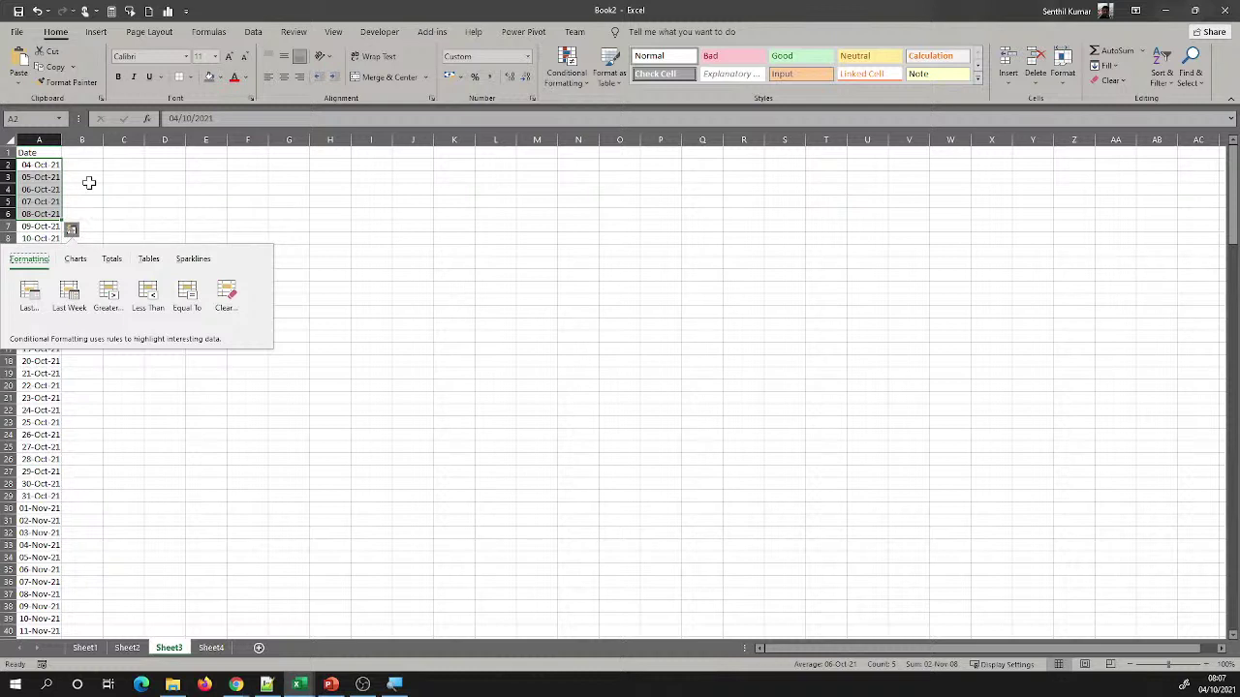
left_click(31, 168)
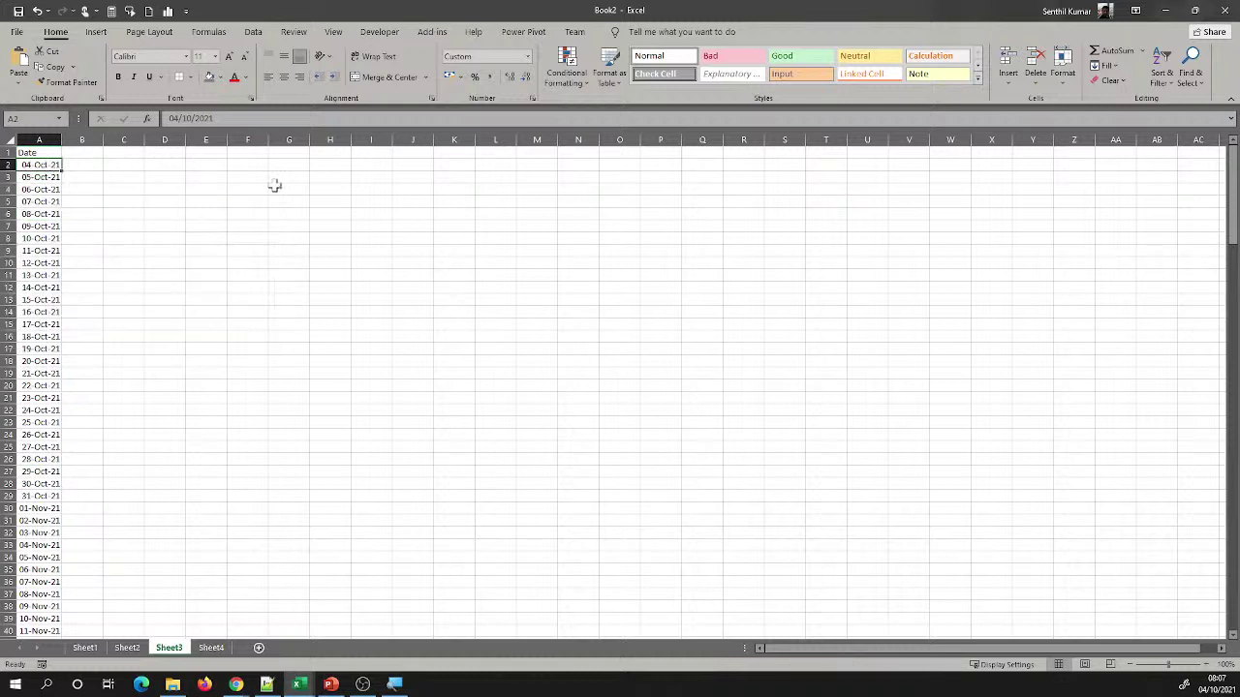
left_click(139, 181)
left_click(48, 164)
left_click_drag(48, 165, 57, 204)
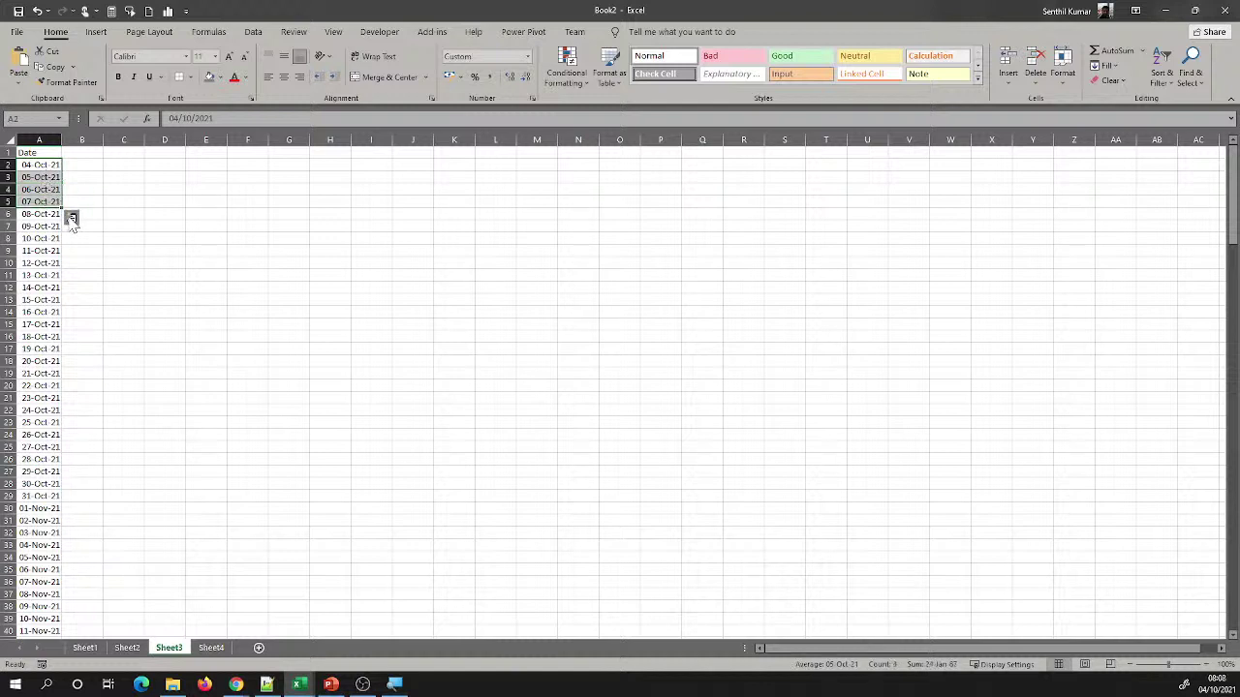
left_click(71, 215)
left_click(74, 245)
left_click(112, 246)
left_click(150, 248)
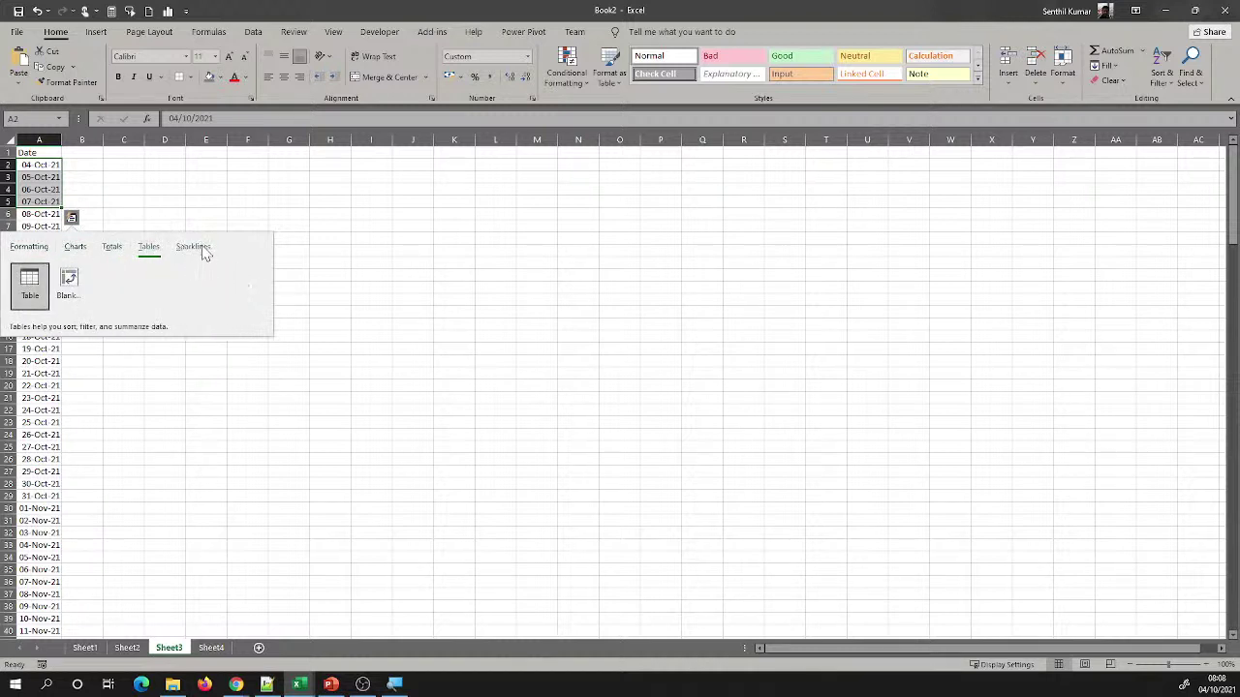
left_click(198, 248)
left_click(111, 247)
left_click(66, 248)
left_click(61, 210)
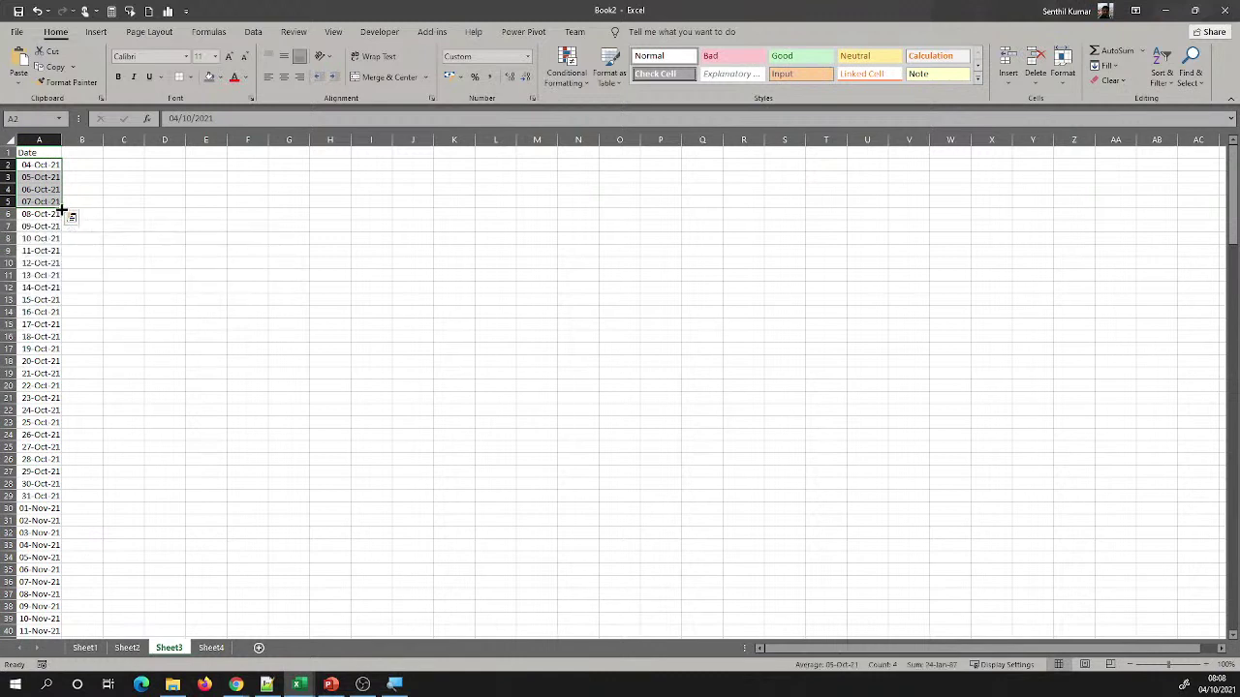
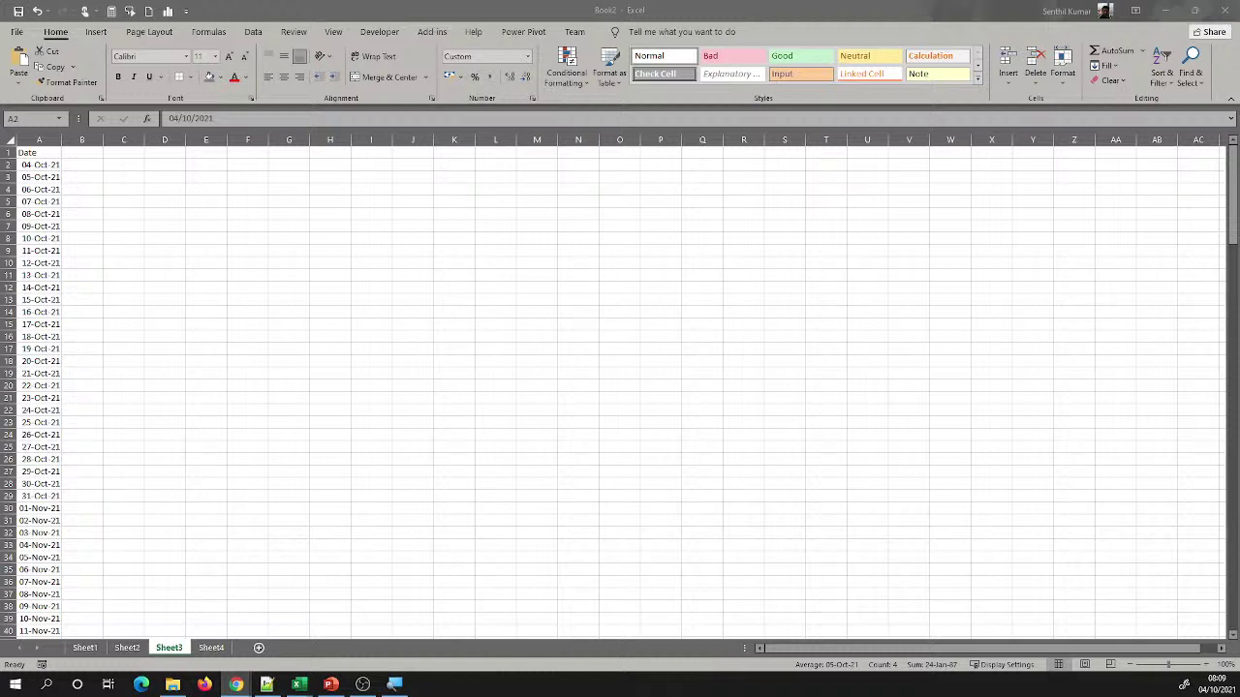
Enter the series 0,1,1,2,3,5,8,13,21,34 as text in cell F5, and clear that cell again
left_click(250, 198)
left_click(211, 120)
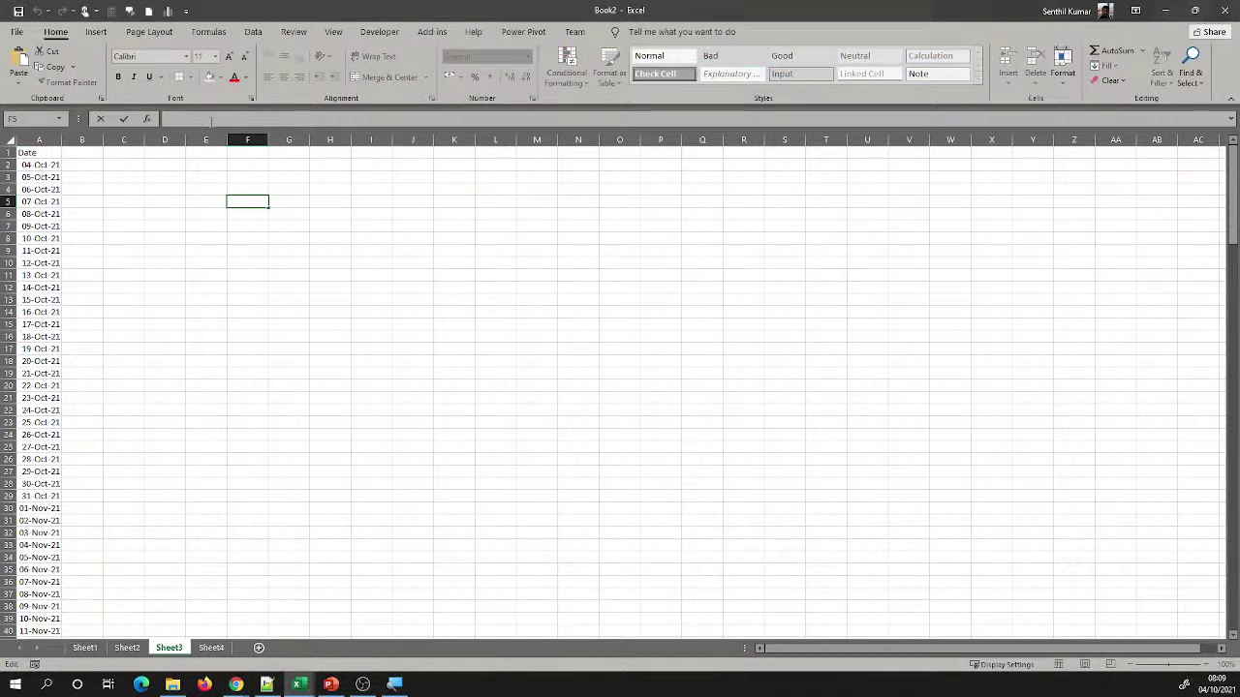
type("0,1,1,2,3,5,8,13,21,34")
key("shift+Home")
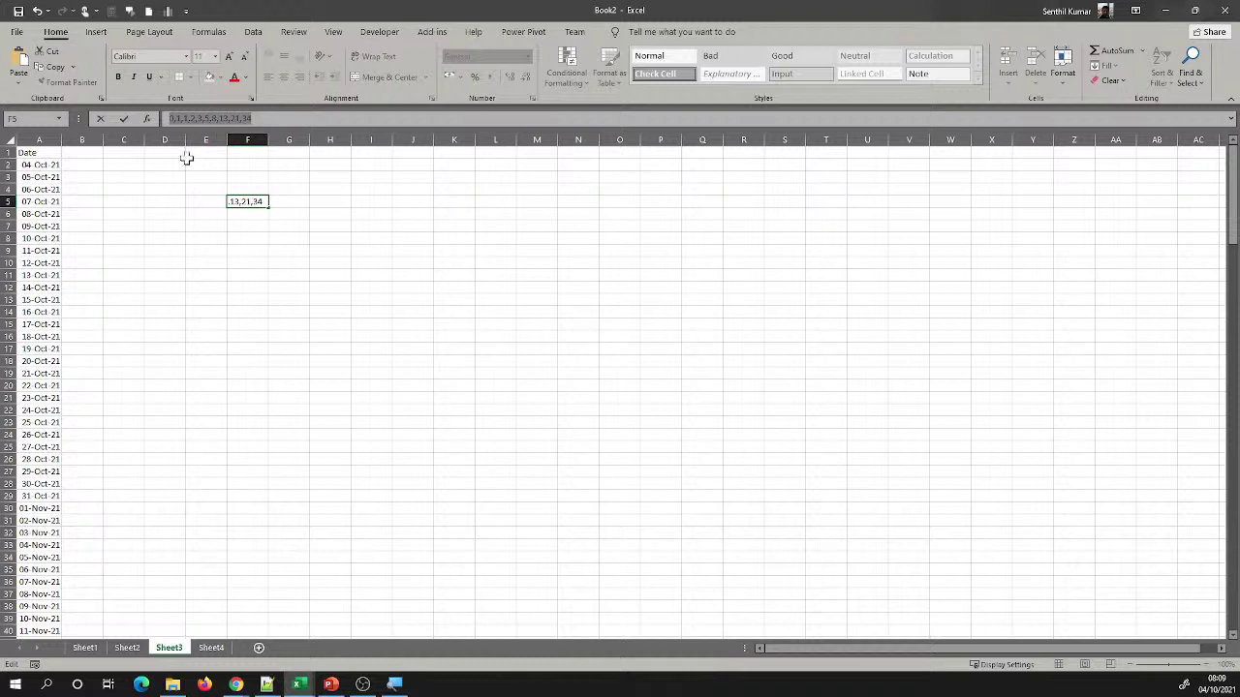
left_click(178, 118)
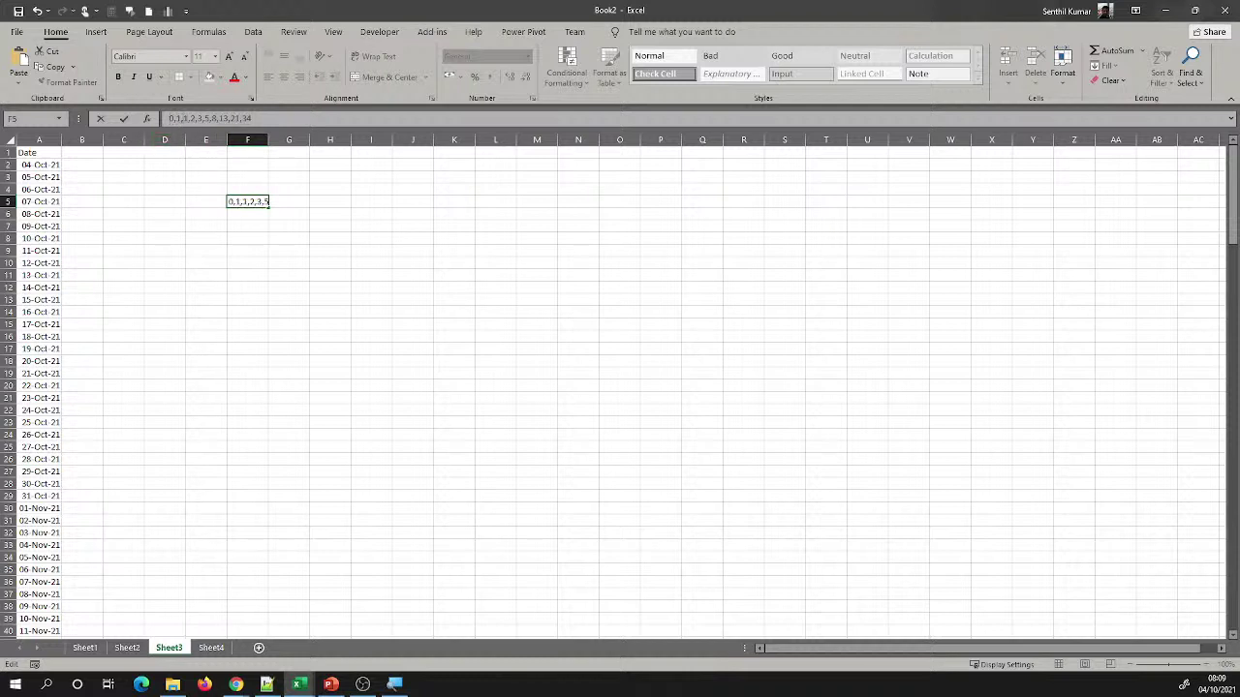
left_click_drag(178, 118, 168, 118)
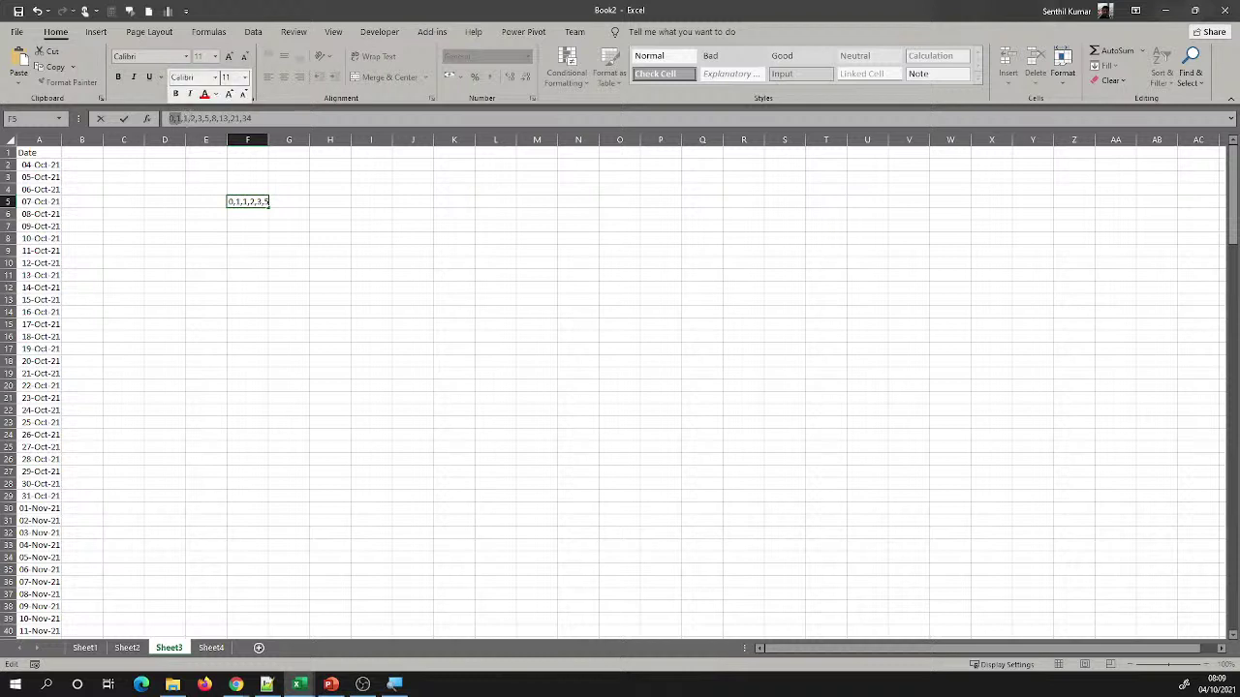
left_click(178, 119)
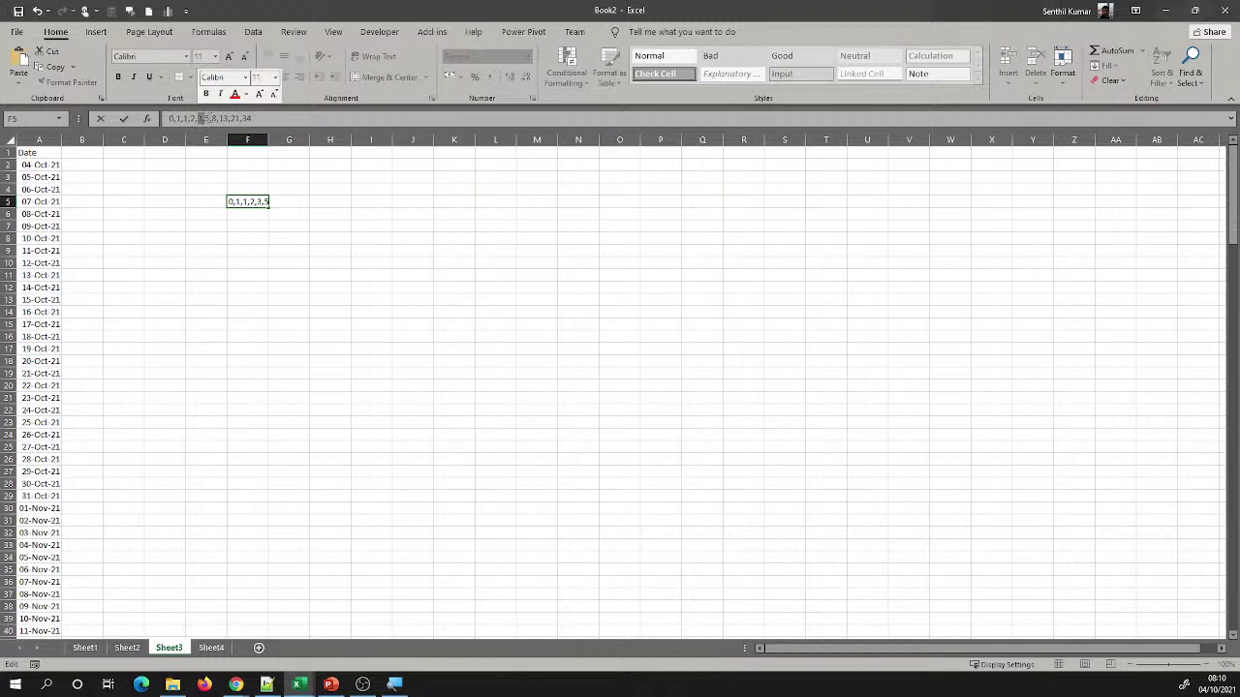
left_click(207, 118)
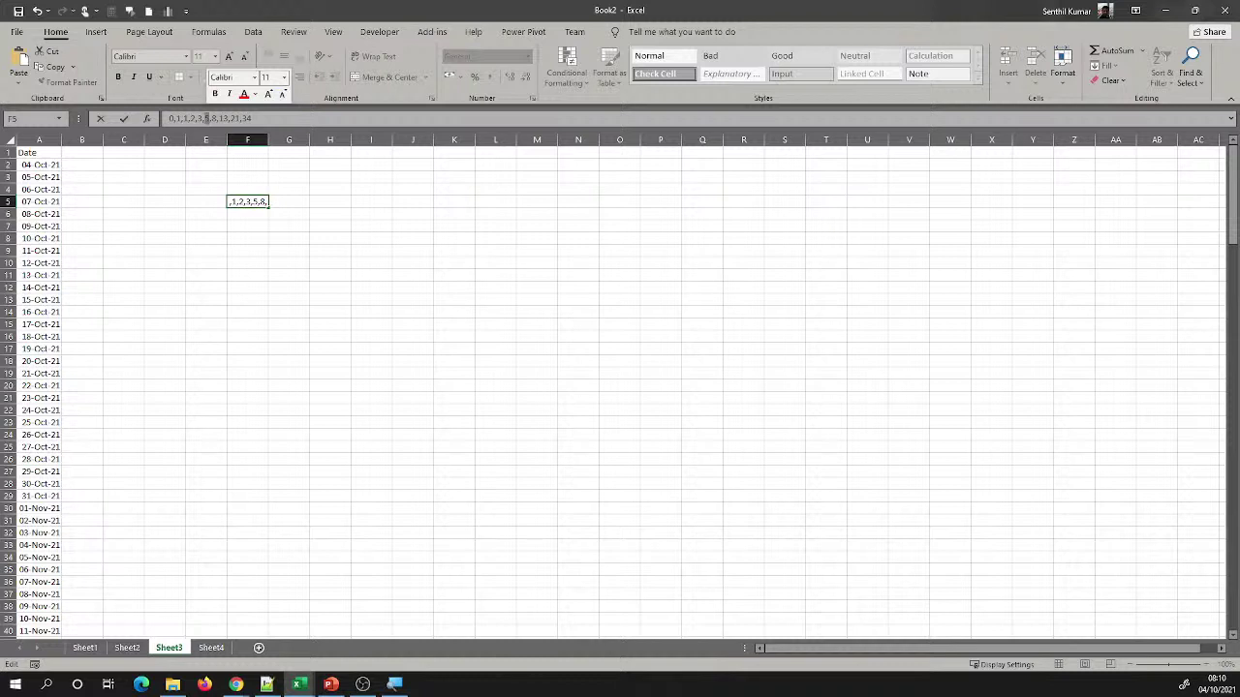
left_click(246, 252)
left_click(257, 201)
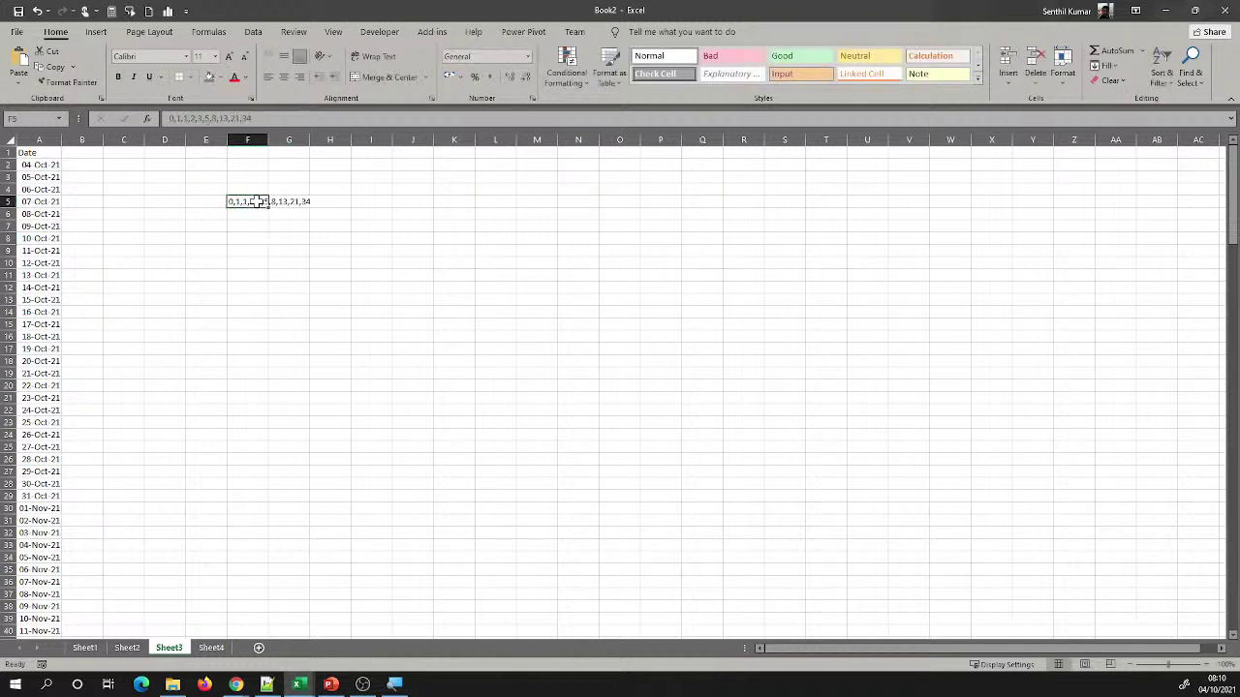
key("Delete")
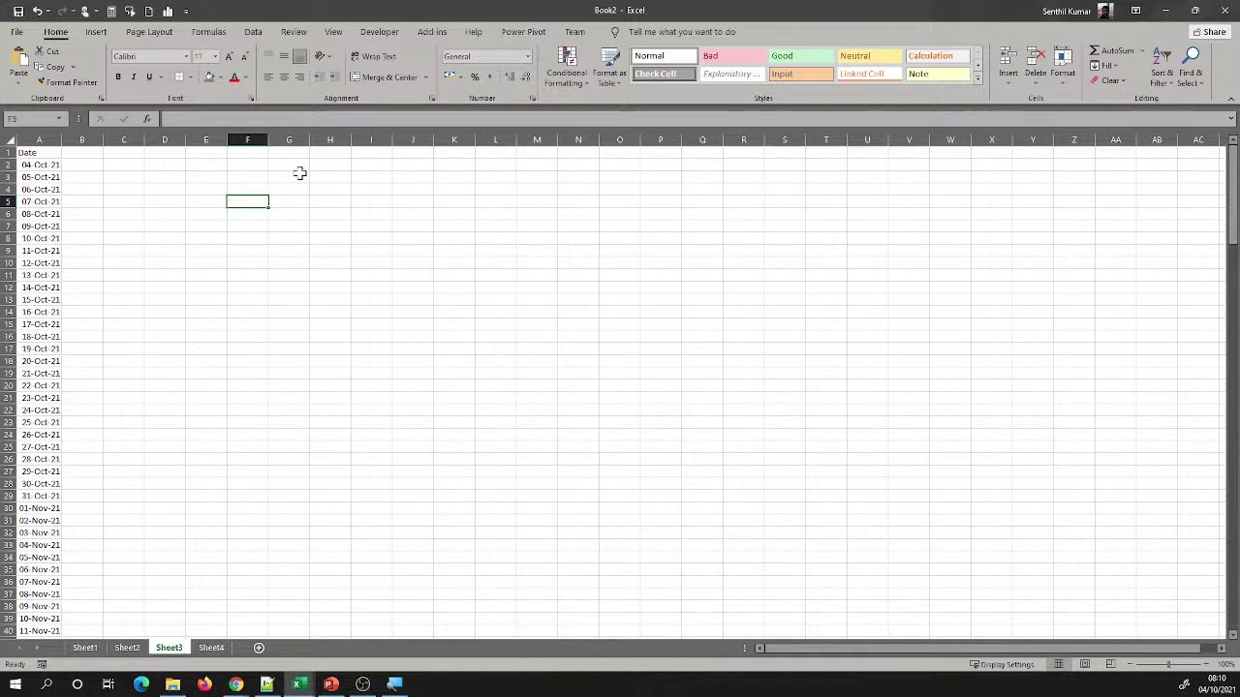
Add a new sheet after Sheet3 and enter 0 in cell A1 and 1 in cell A2
left_click(257, 647)
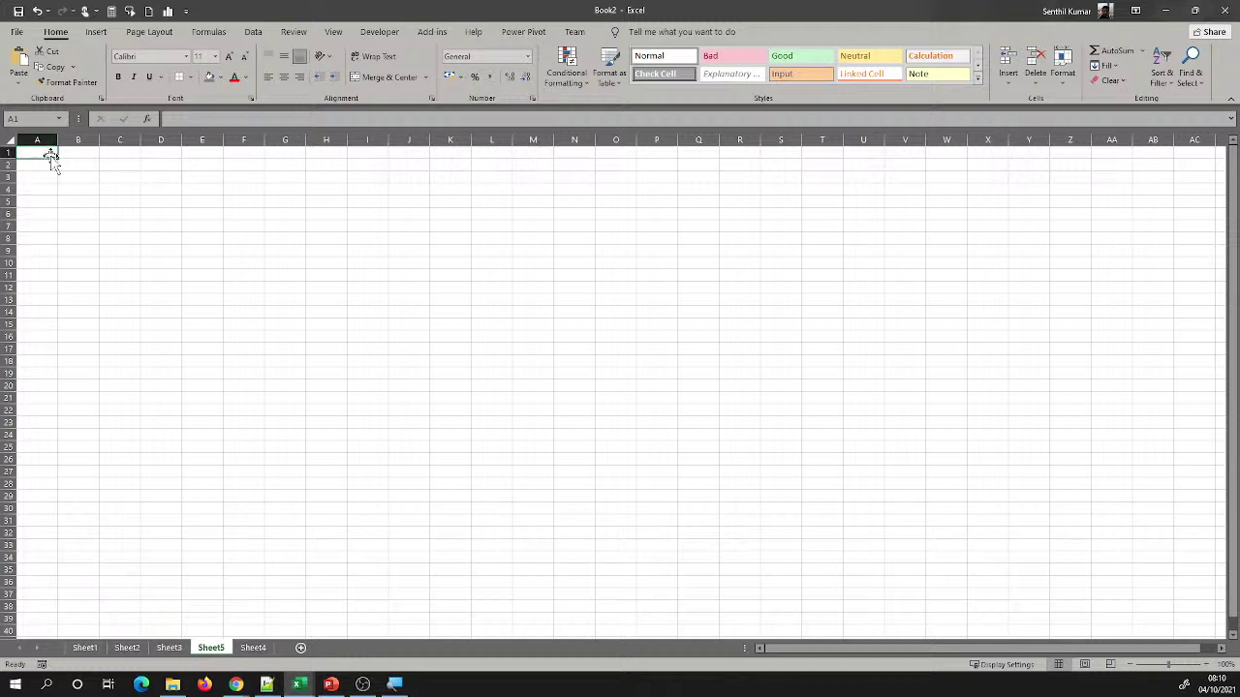
type("0")
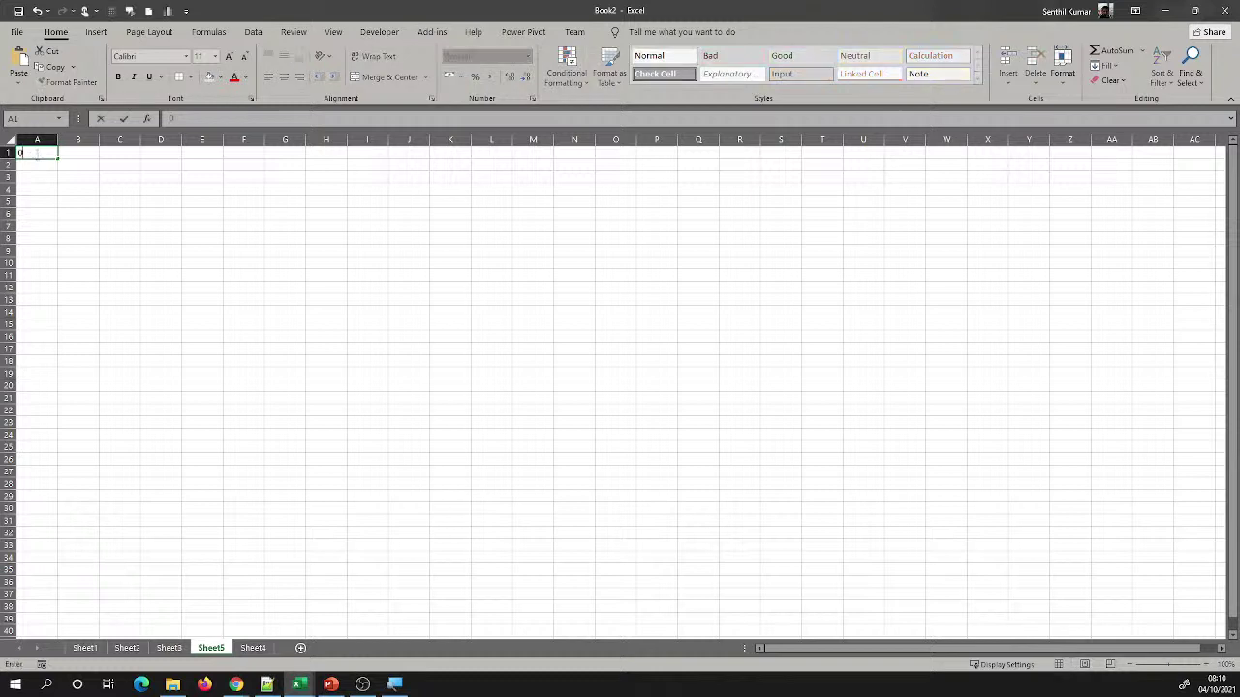
key("Return")
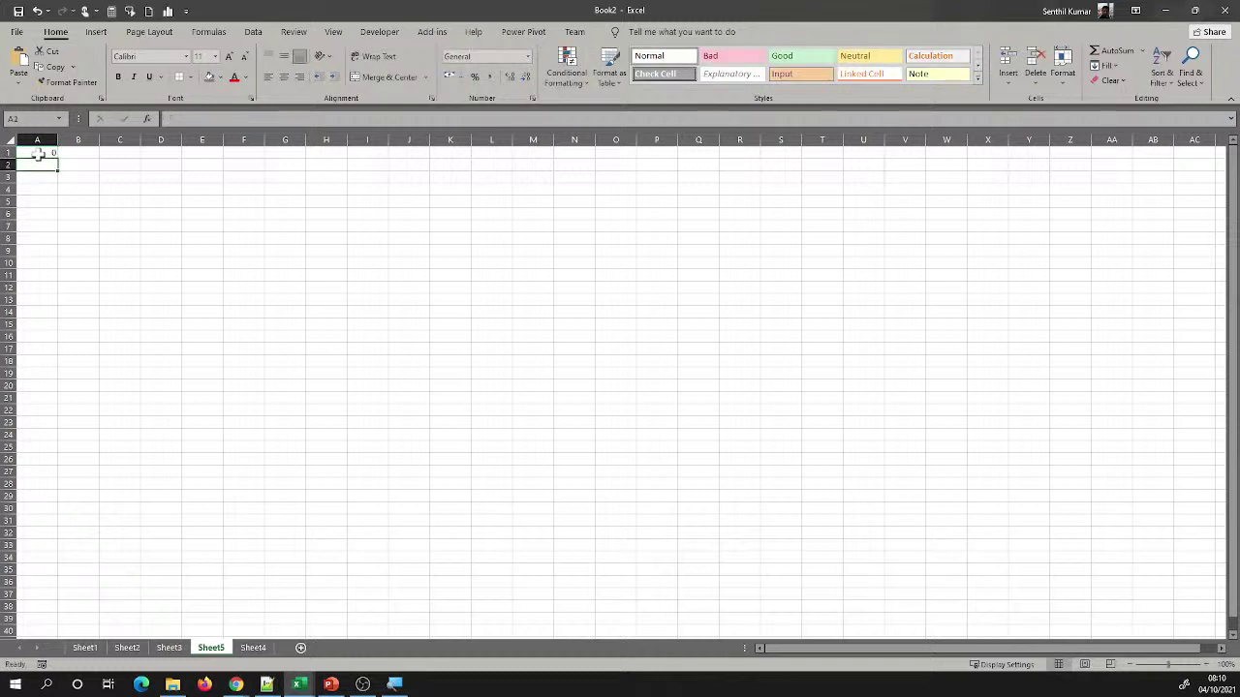
type("1")
key("Return")
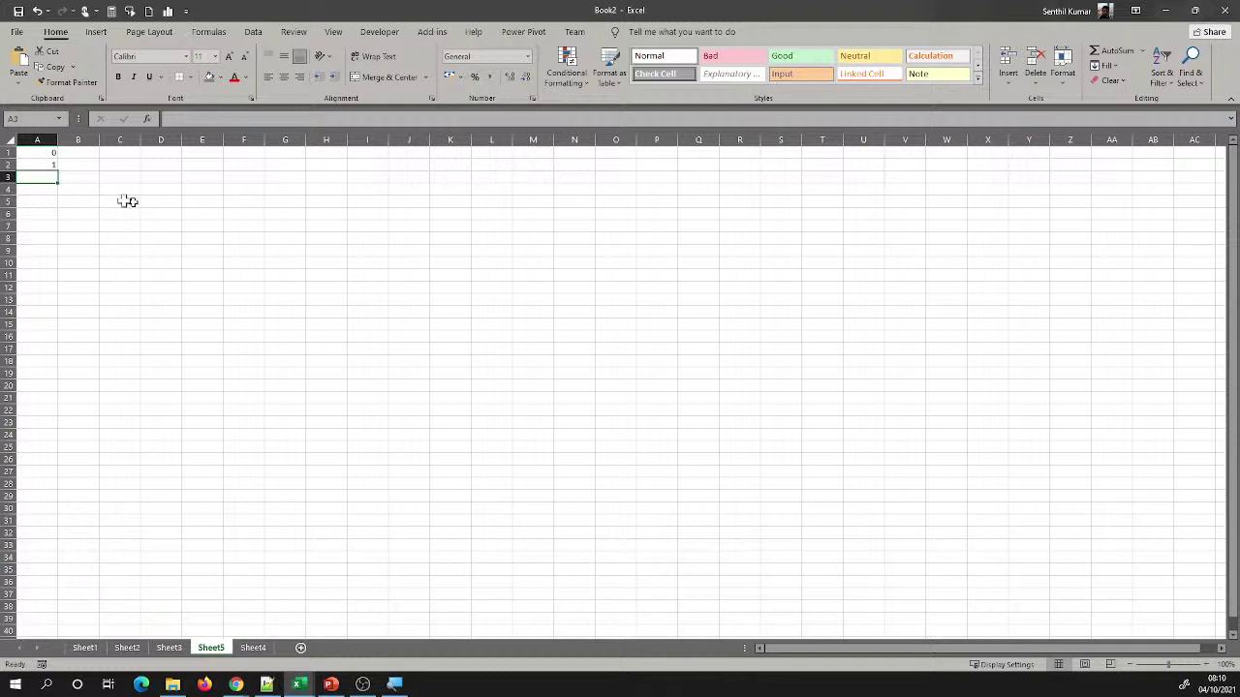
Enter the formula =A1+A2 in cell A3 to add the two numbers above it
left_click(198, 119)
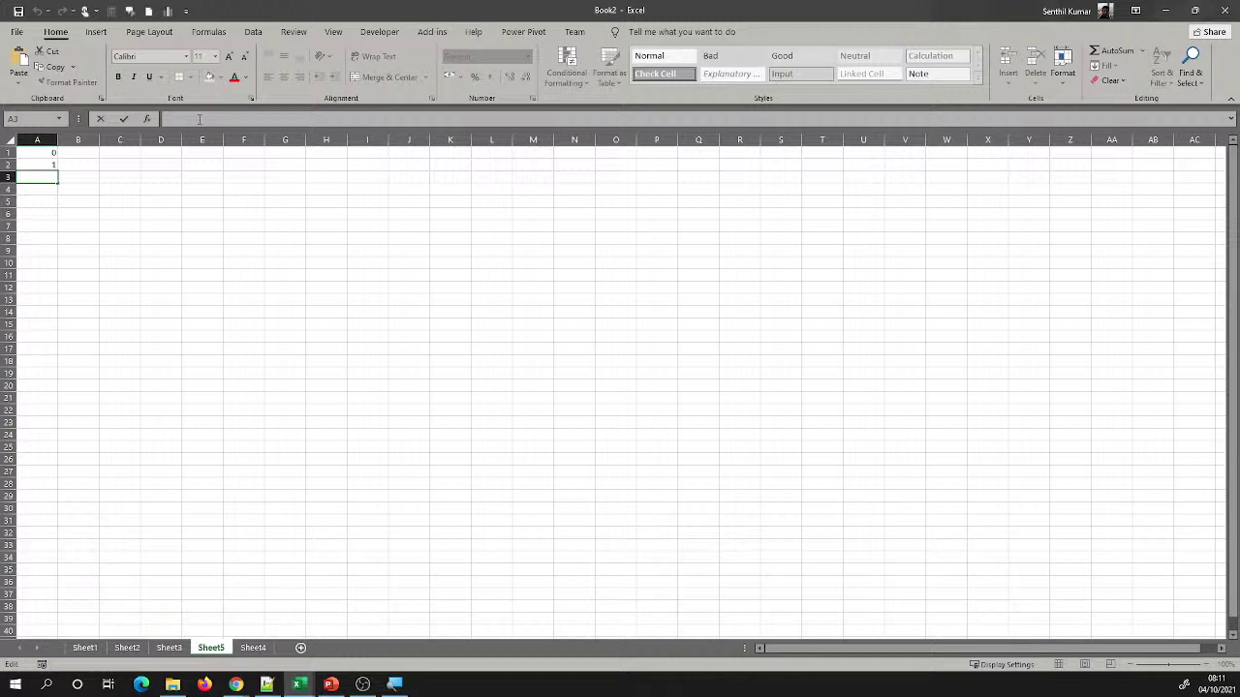
type("=")
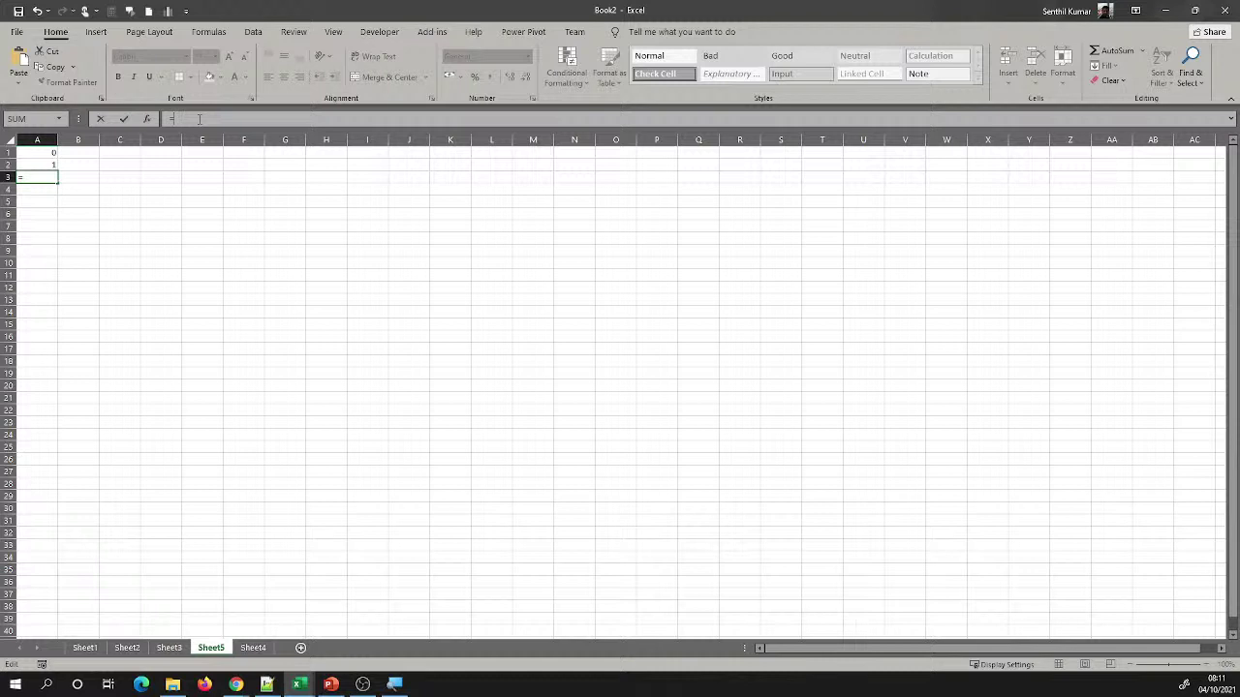
left_click(35, 151)
type("+")
left_click(47, 164)
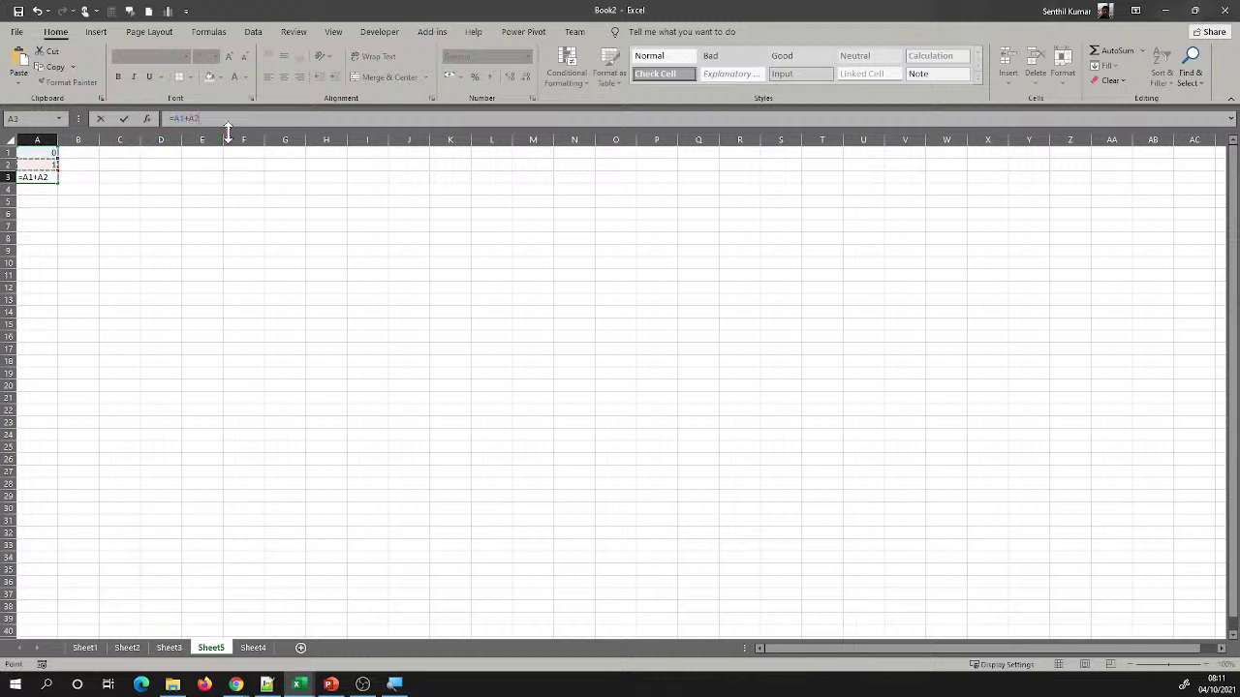
key("Return")
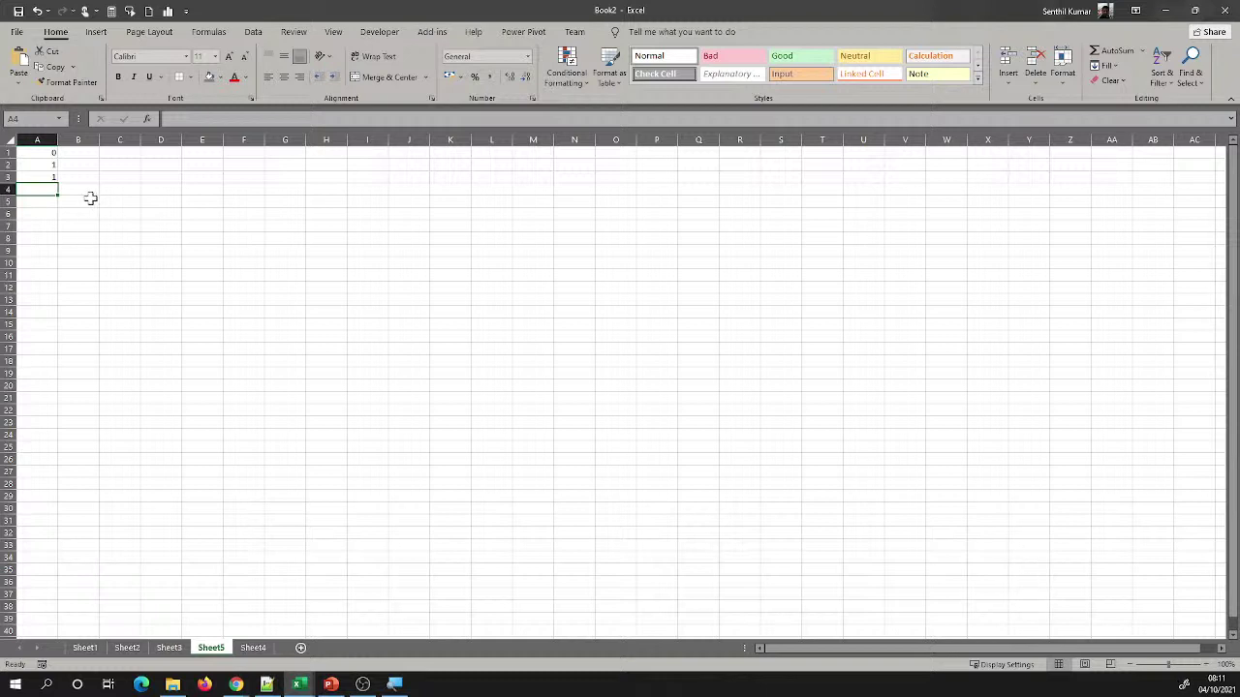
Fill the formula in A3 down column A to row 9
left_click(48, 175)
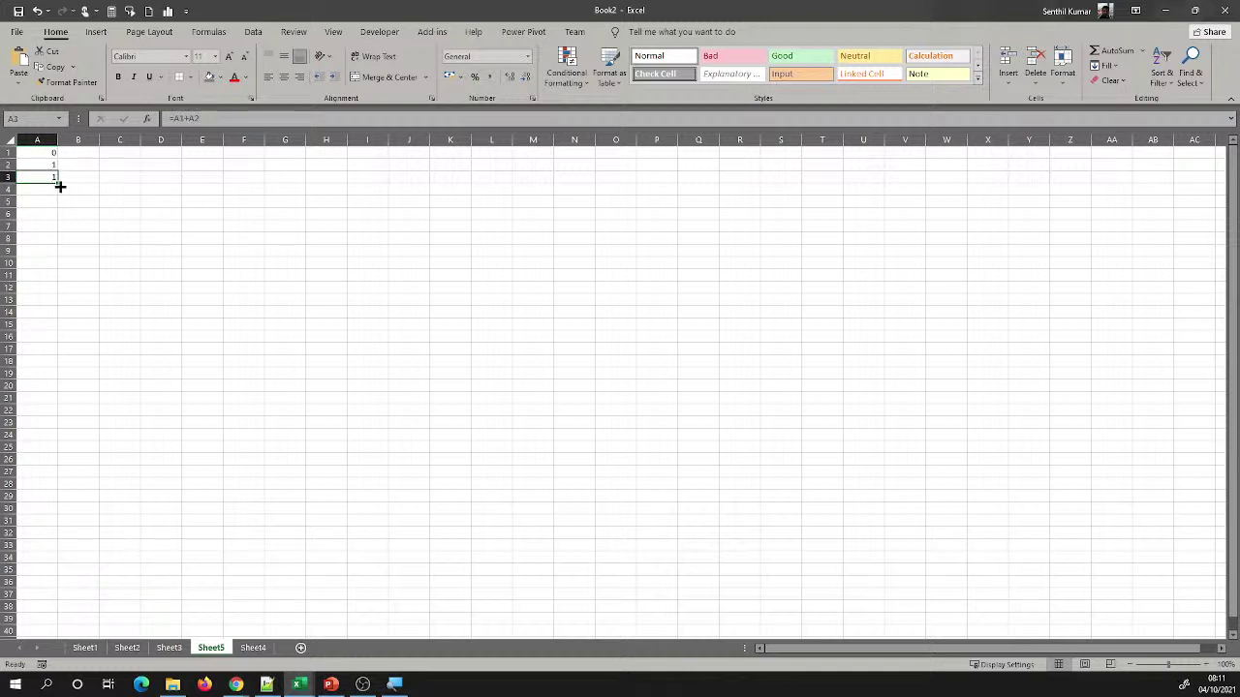
left_click_drag(58, 183, 47, 252)
left_click(212, 252)
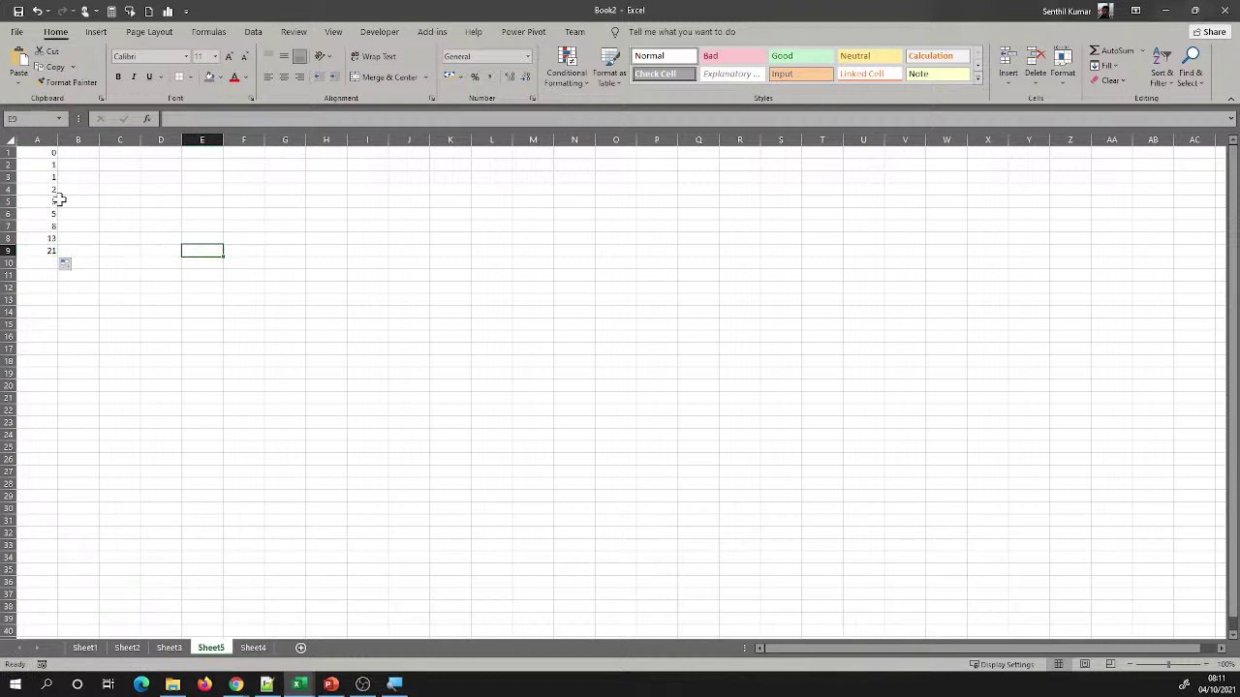
Examine the values and formulas in cells A1 through A8 one by one
left_click(39, 152)
left_click(38, 167)
left_click(41, 177)
left_click(36, 191)
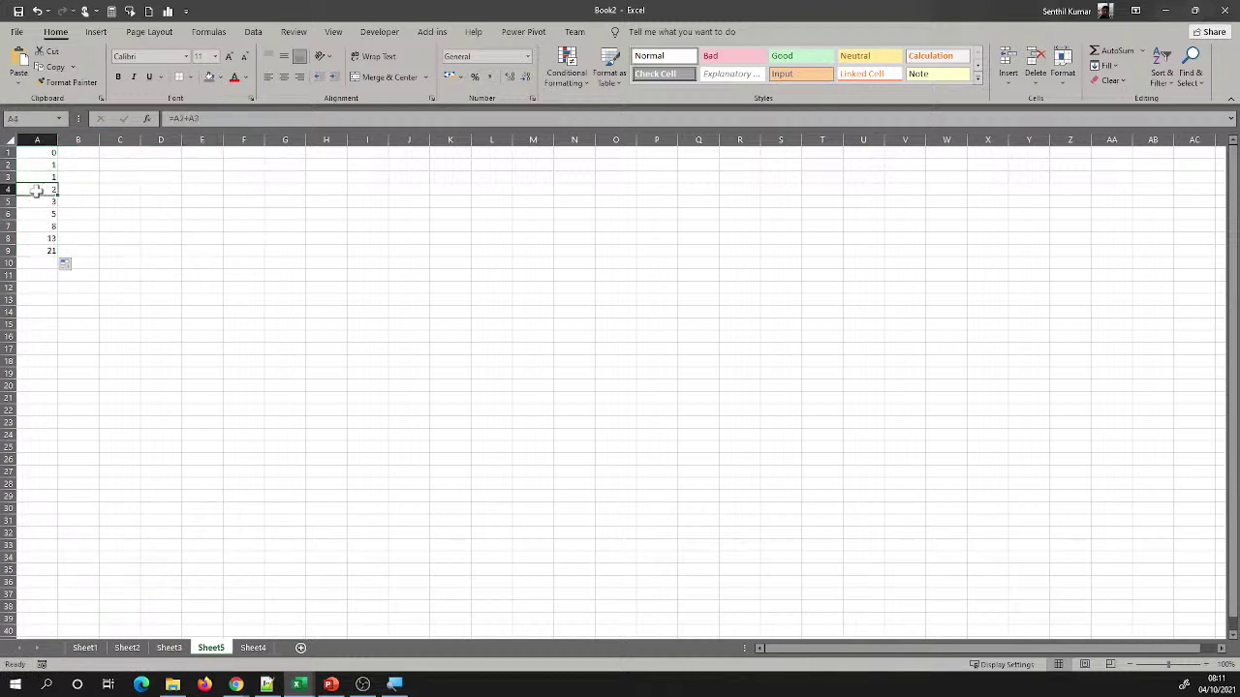
left_click(36, 201)
left_click(39, 214)
left_click(42, 226)
left_click(38, 238)
Extend the Fibonacci formula from A9 down column A to row 28
left_click(43, 251)
left_click_drag(57, 255, 61, 487)
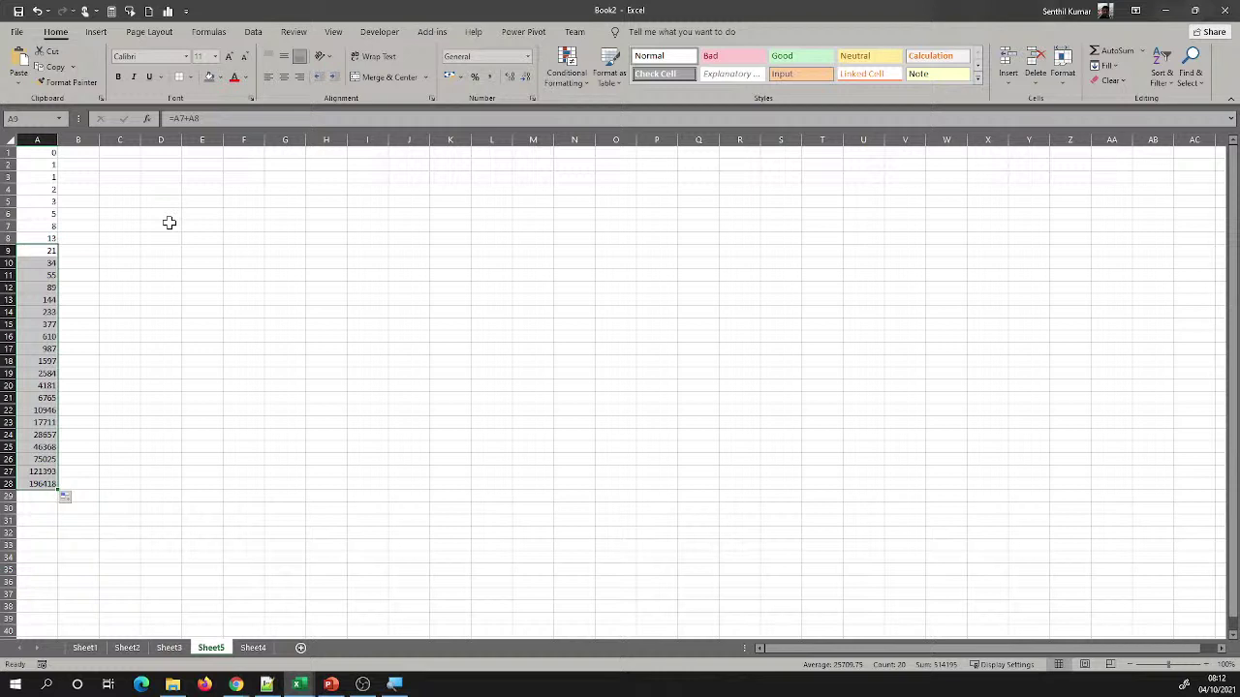
Review the two starting numbers in A1:A2 and the formula in A3, leaving the formula as it is
left_click(39, 152)
left_click_drag(39, 152, 39, 165)
left_click(40, 178)
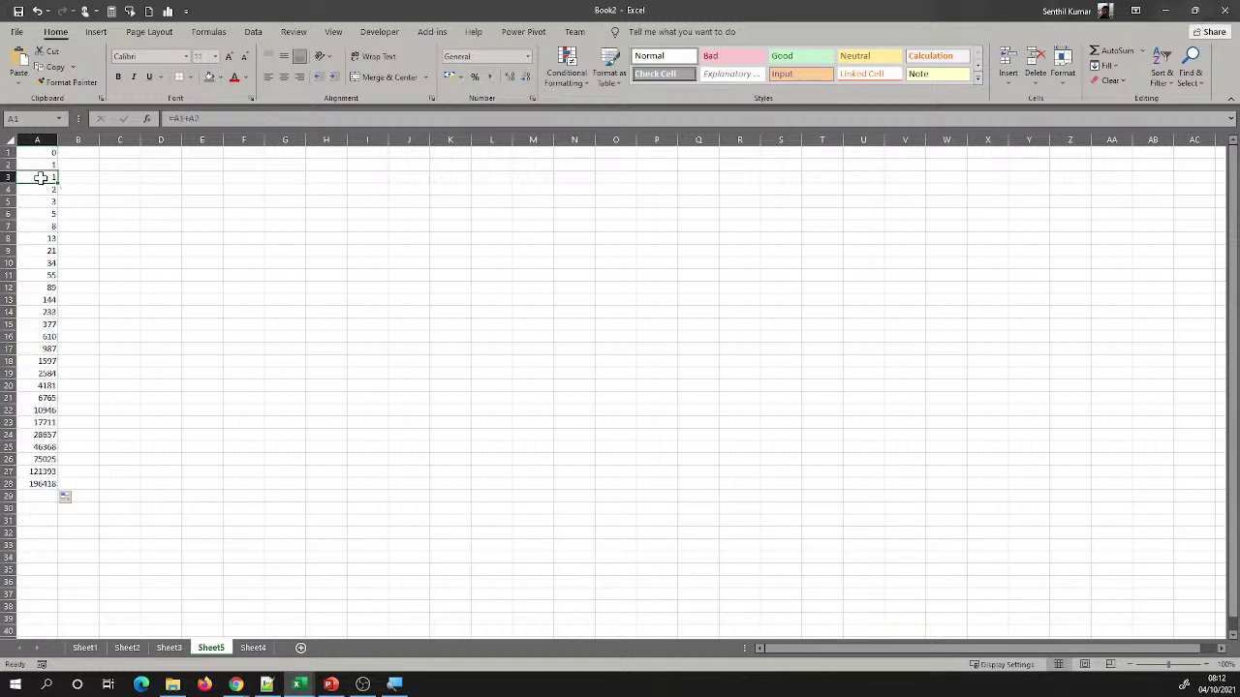
left_click_drag(200, 118, 155, 120)
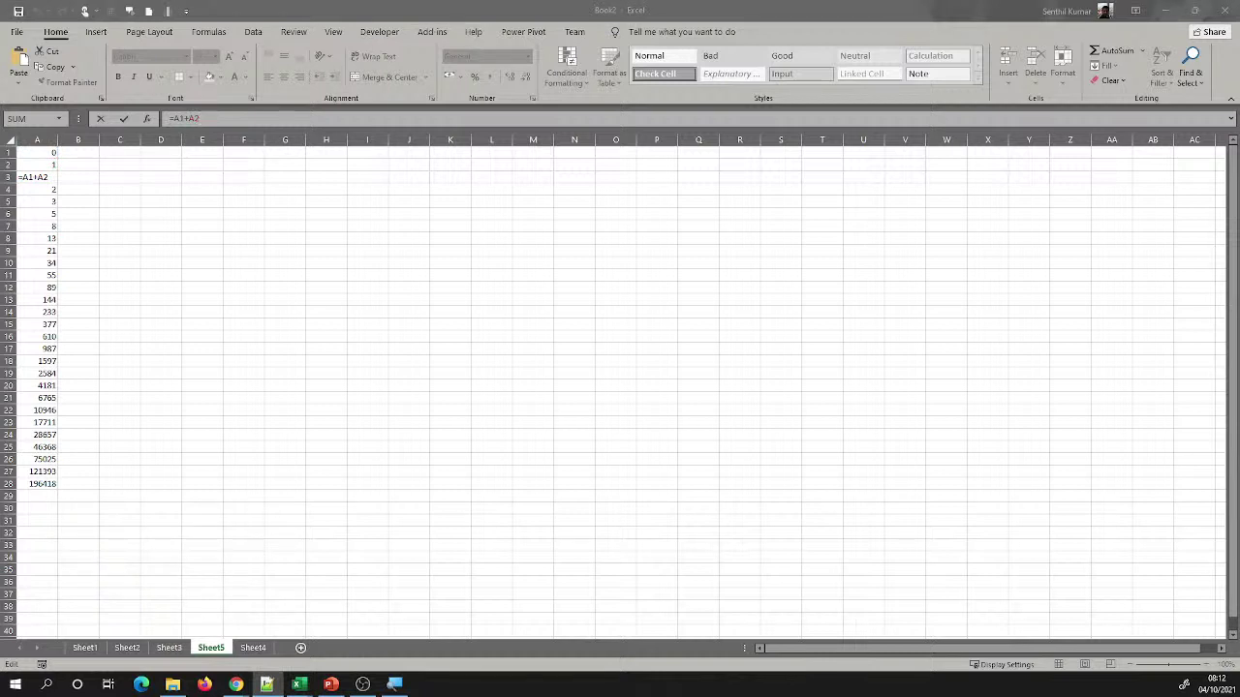
key("alt+Tab")
key("alt+Tab")
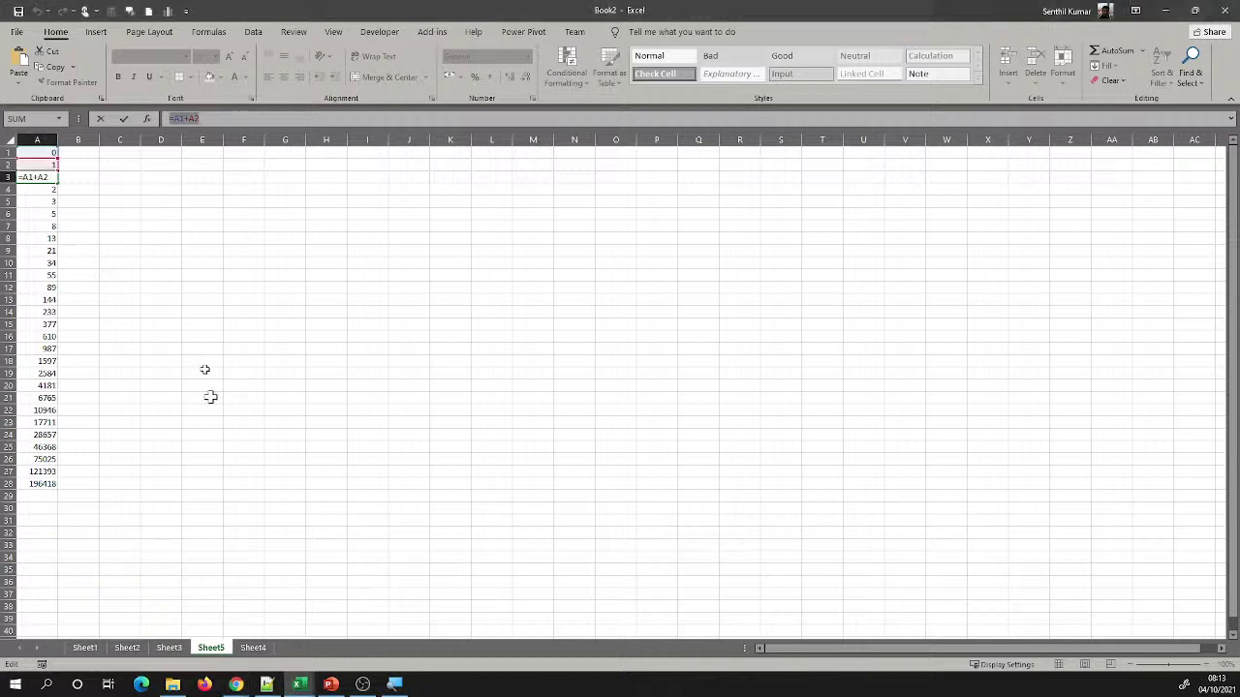
left_click(268, 555)
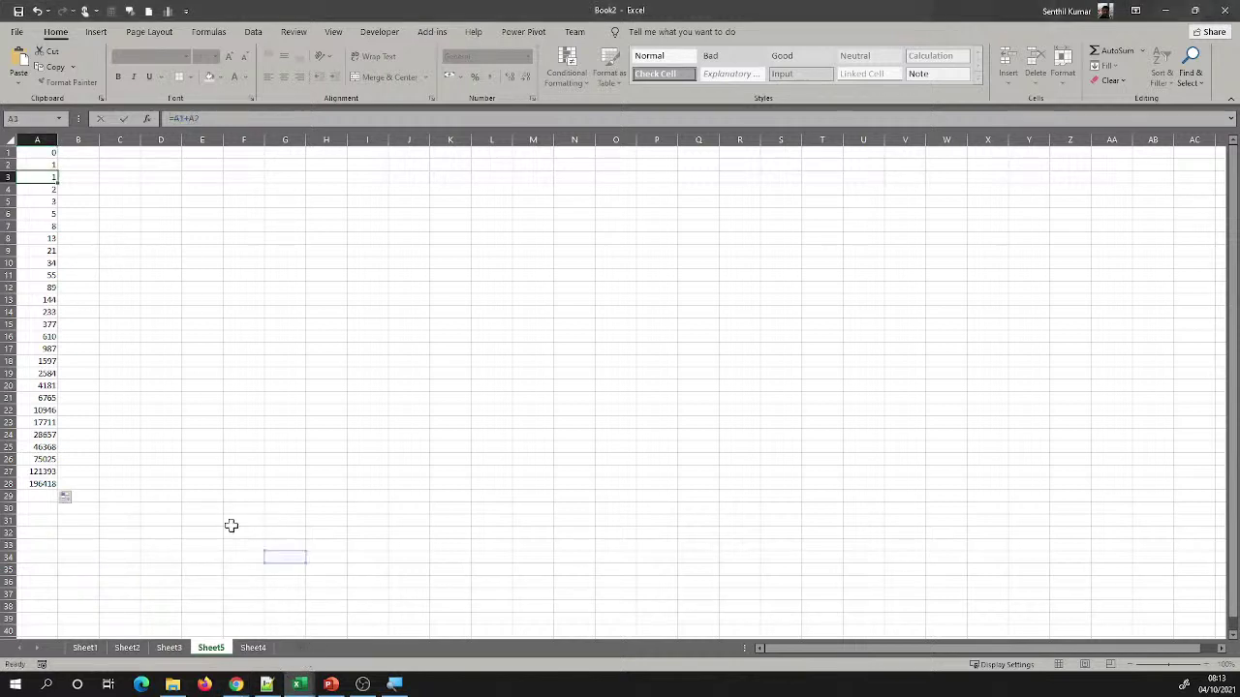
key("Escape")
Add a new worksheet and enter 560-102, 560001 and 500-003 in cells C4 to C6
left_click(262, 651)
left_click(300, 647)
left_click(111, 189)
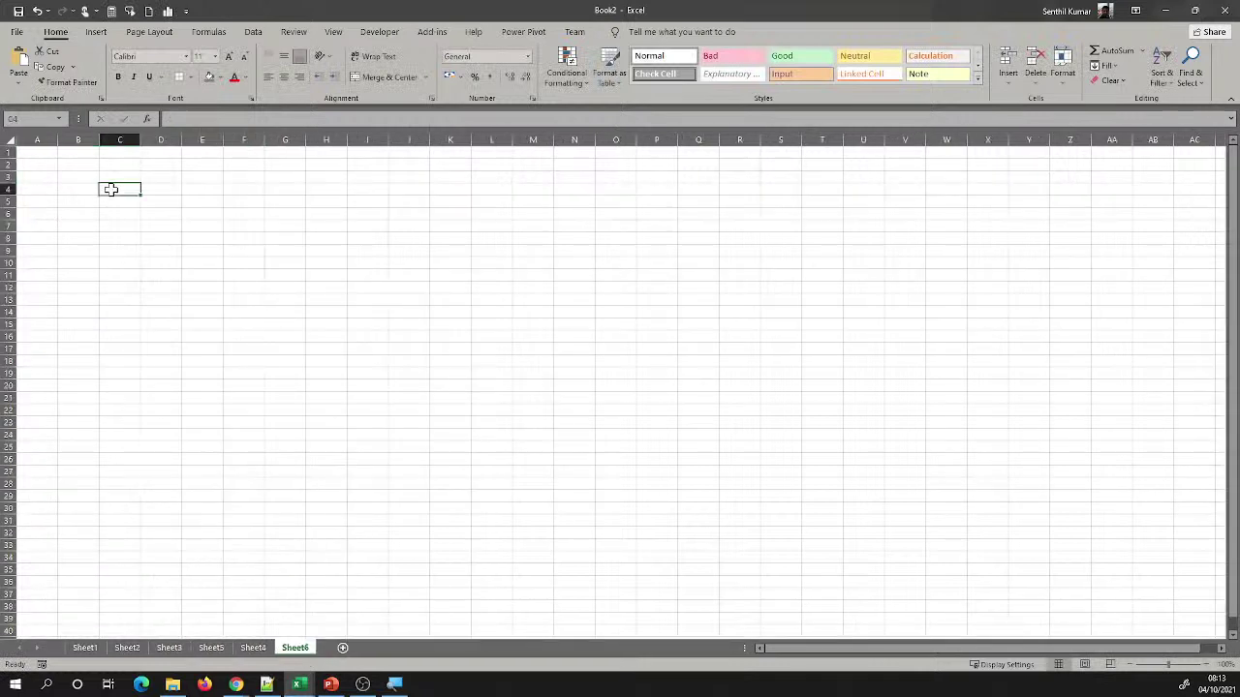
type("560")
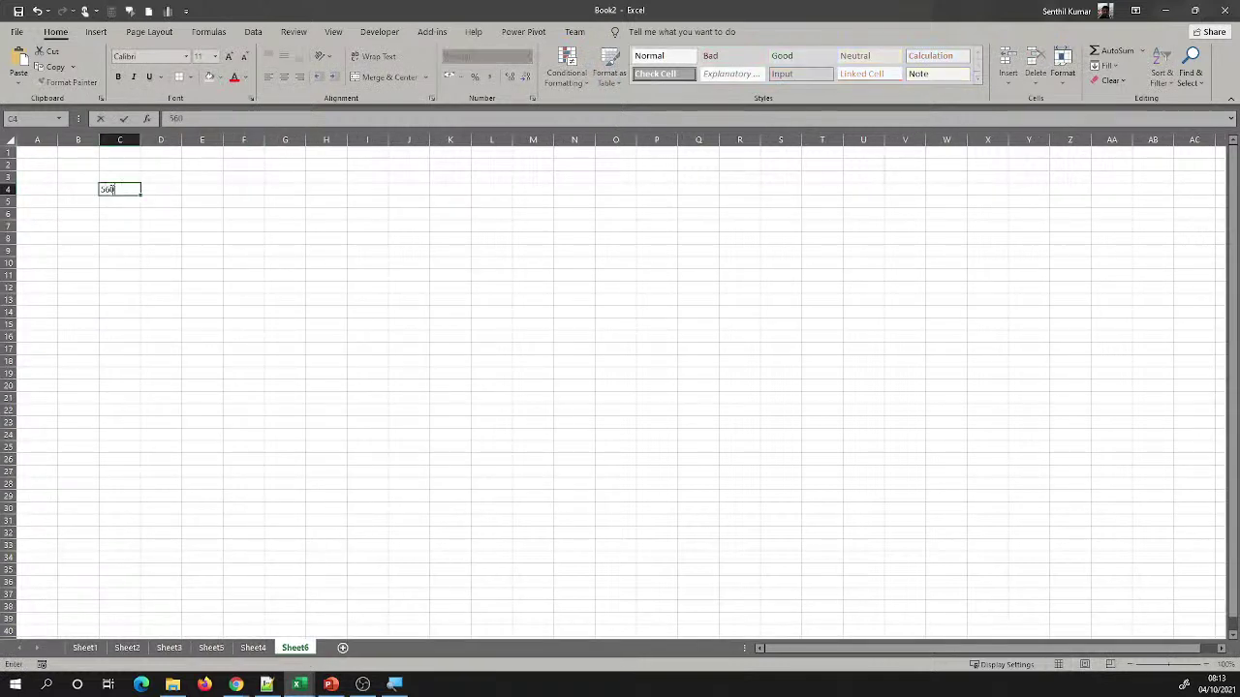
type("-102")
key("Return")
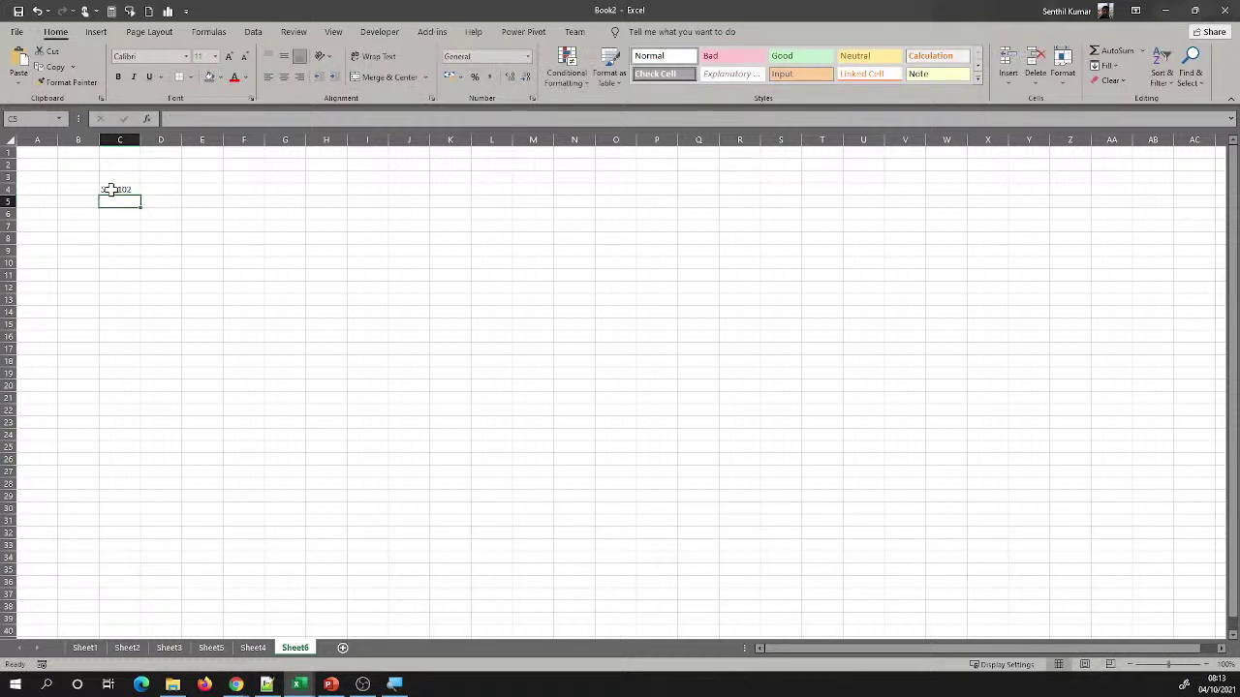
type("560001")
key("Return")
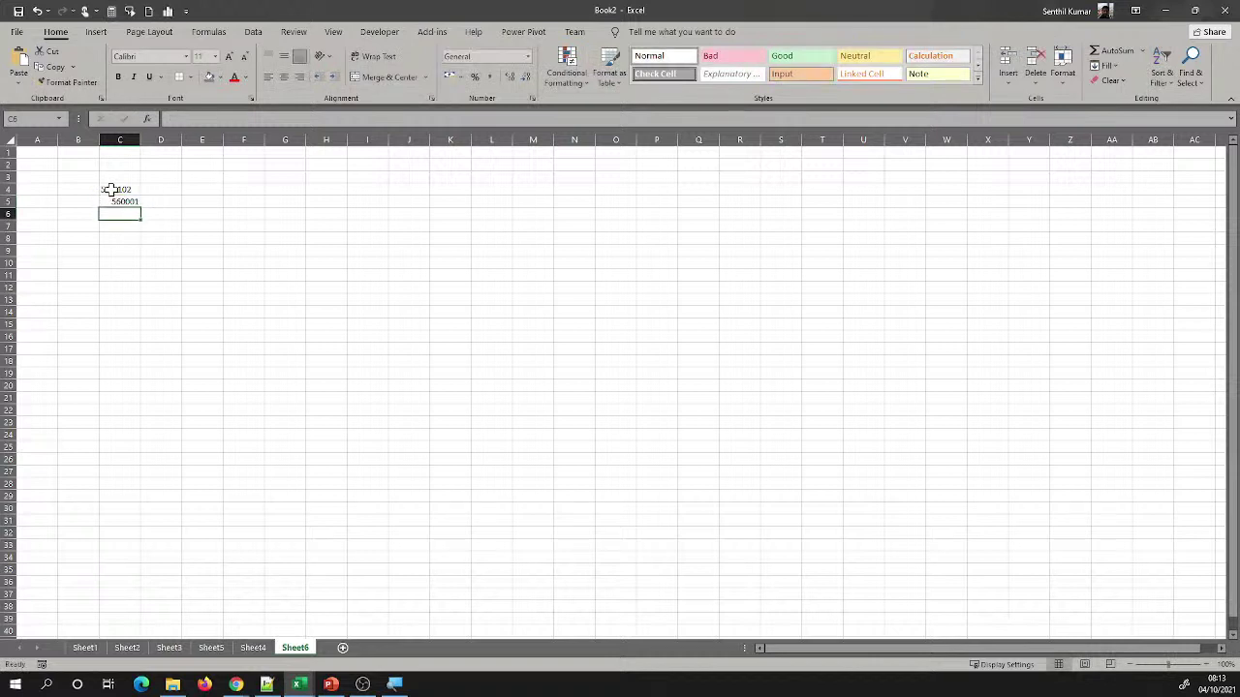
type("500-00")
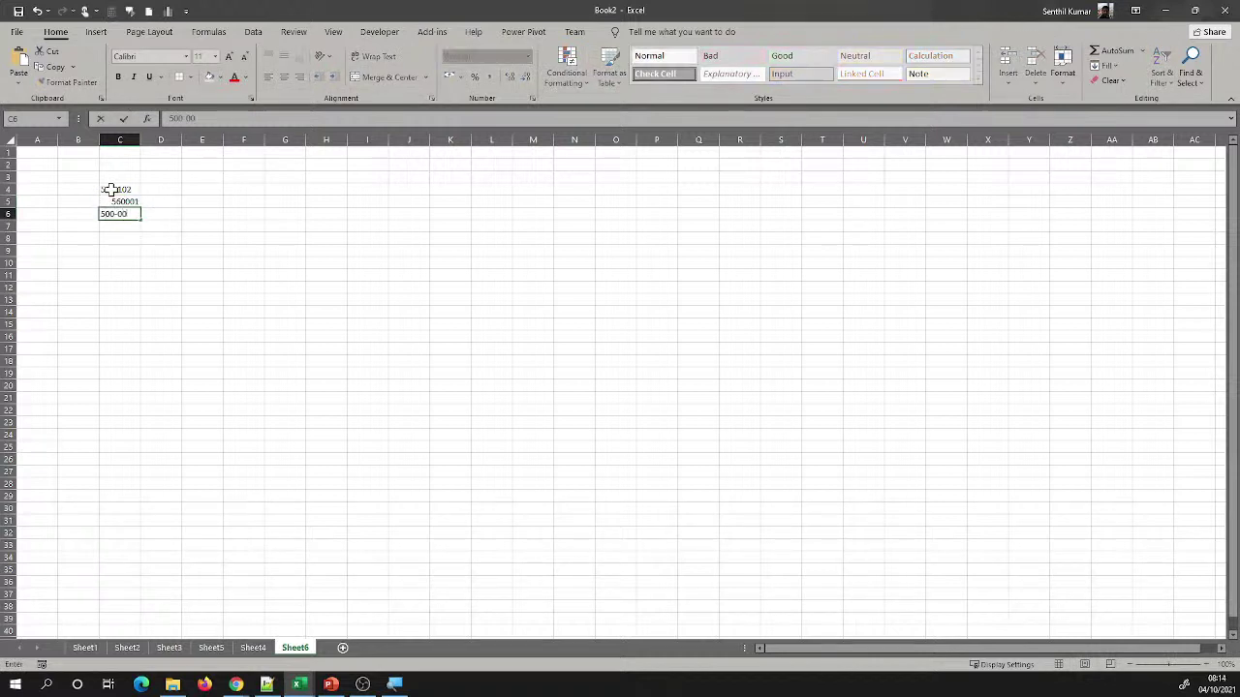
type("3")
key("Return")
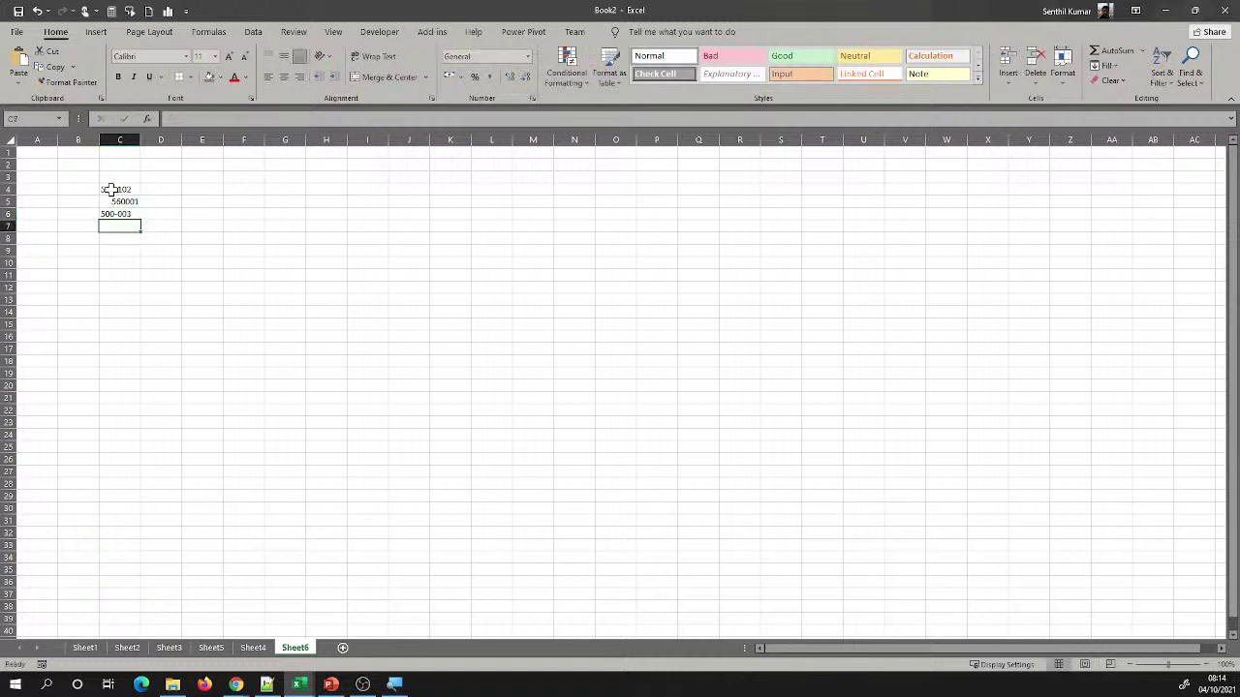
Insert a hyphen in the C5 code so it reads 560-001
left_click(127, 201)
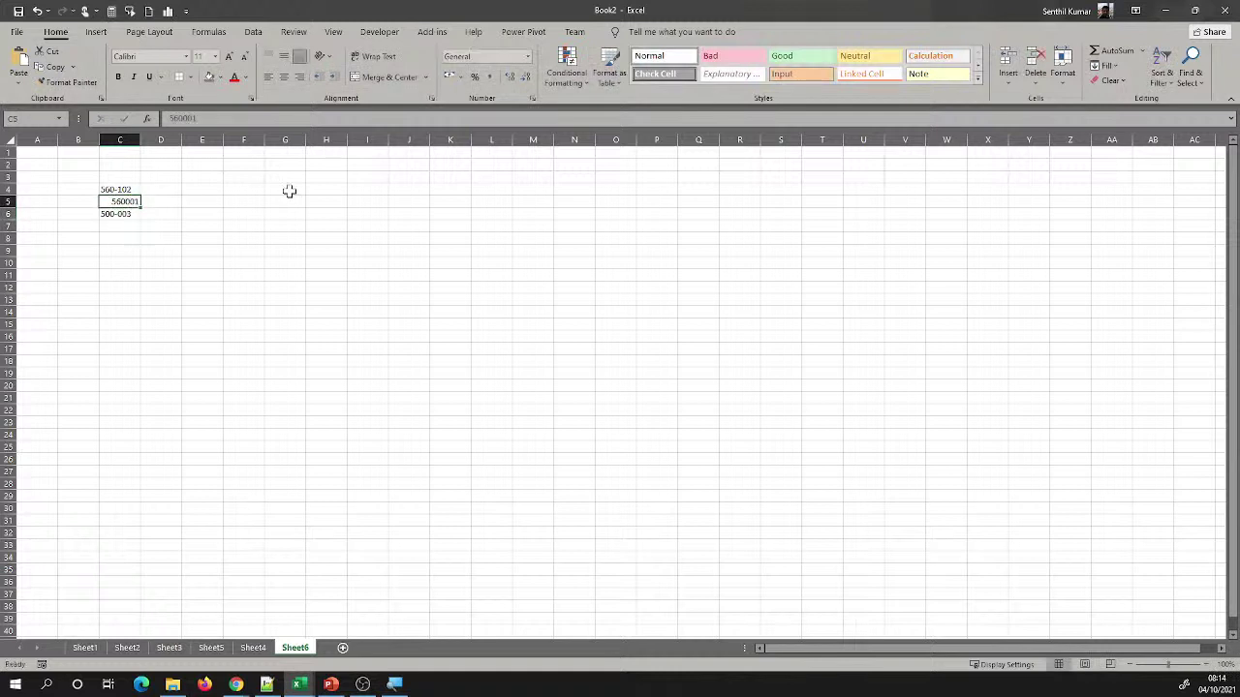
left_click(183, 118)
type("-")
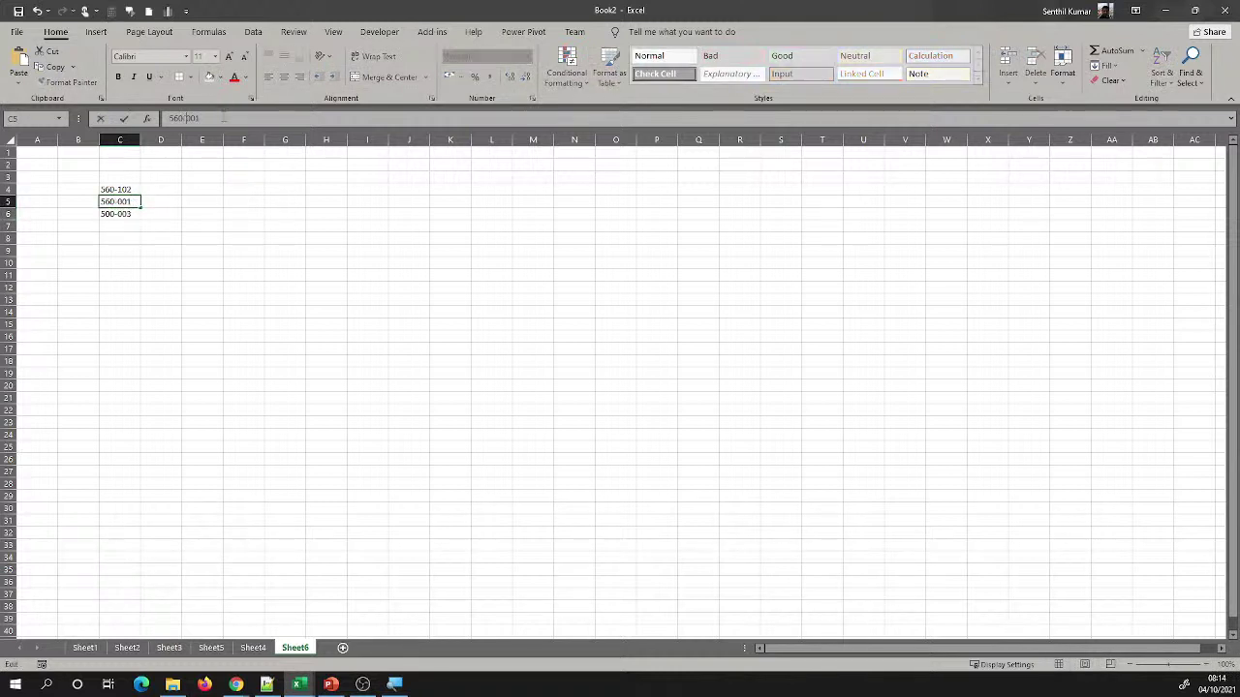
key("Return")
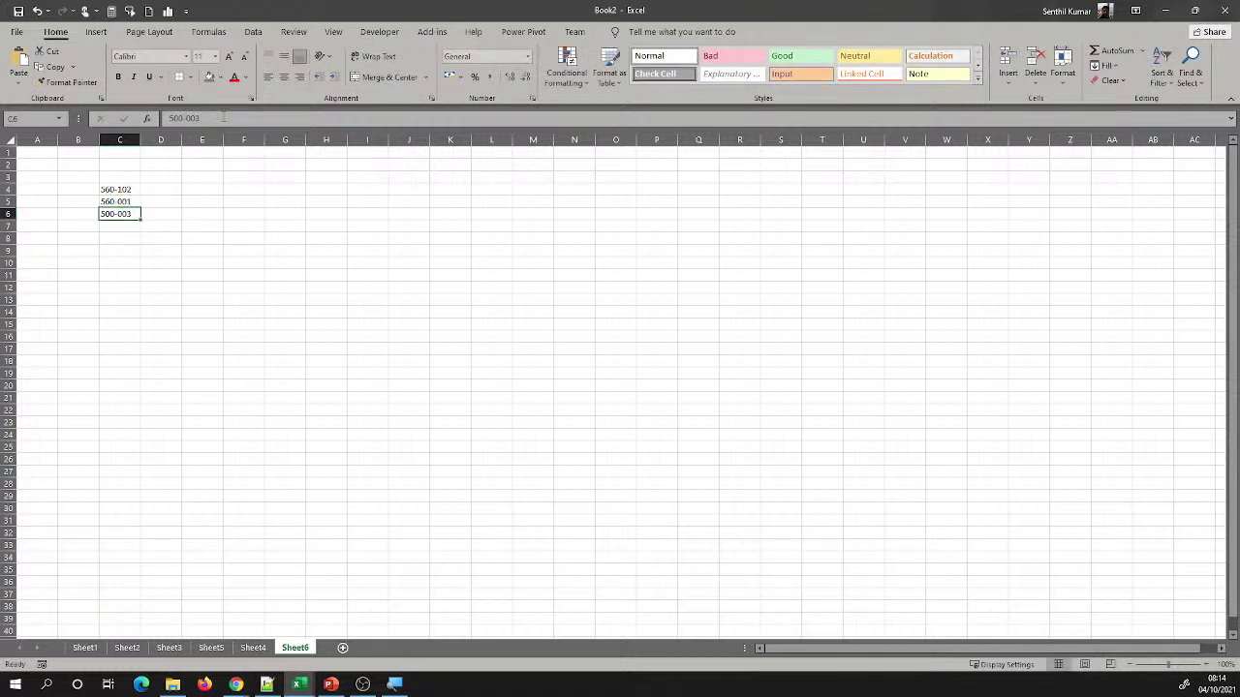
Review the codes in C4:C6 and enter the last three digits of C4, 102, in cell D4
left_click(120, 189)
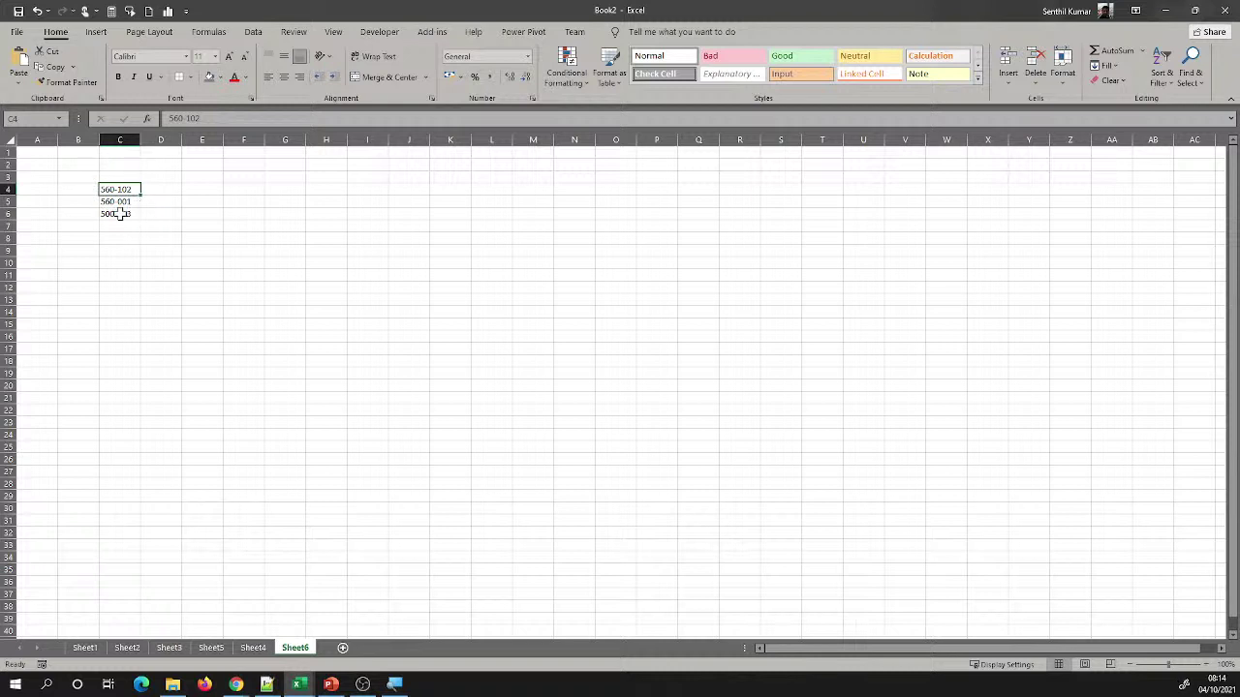
left_click_drag(121, 190, 127, 209)
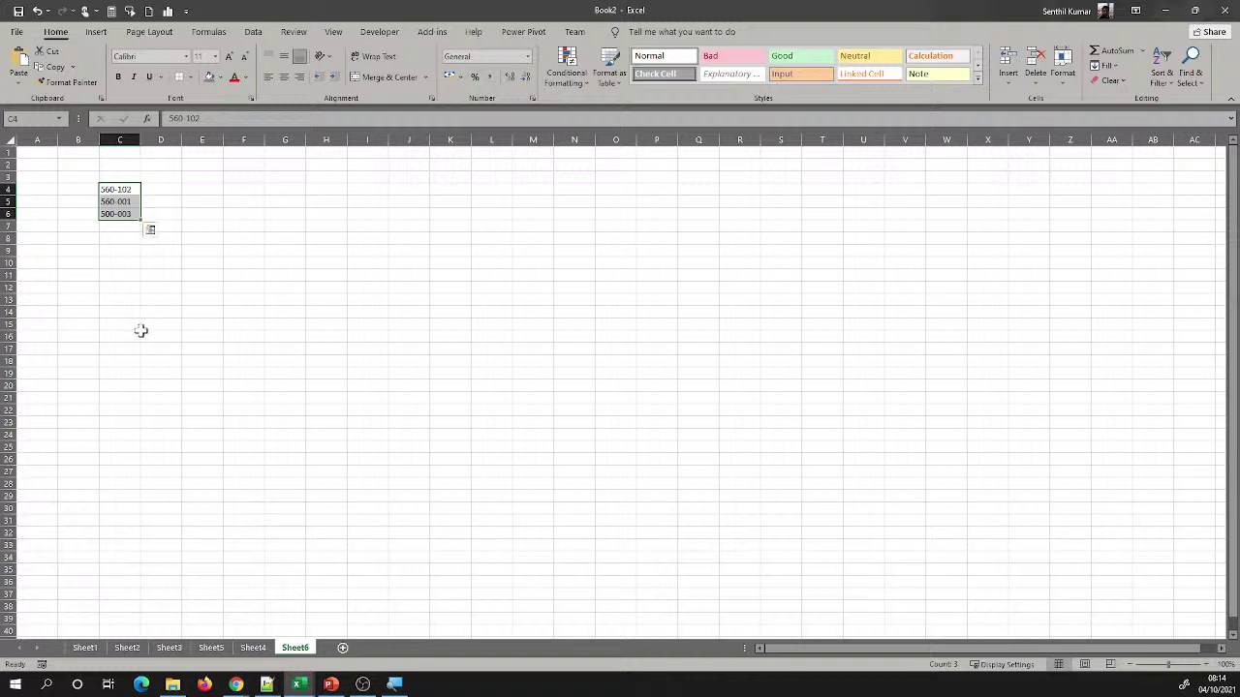
left_click(169, 188)
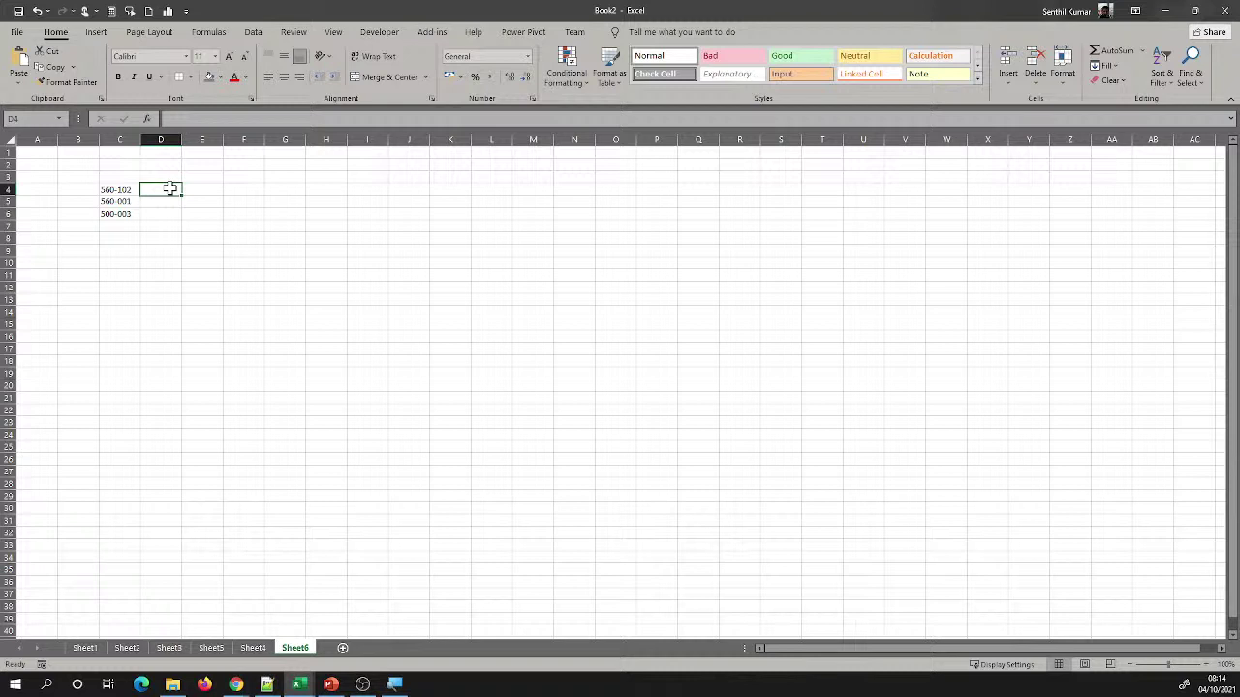
type("2")
key("Return")
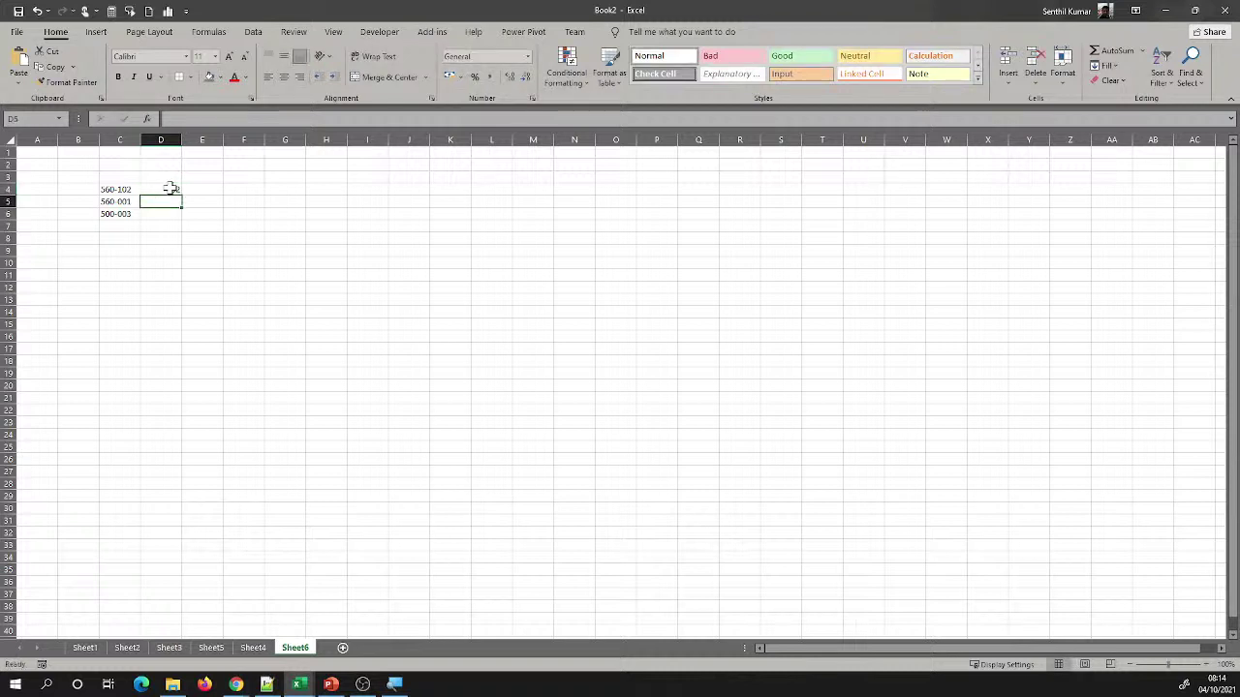
Try to fill the value in D4 down to D6 with the fill handle, and undo the fill
left_click(169, 188)
left_click_drag(181, 194, 179, 215)
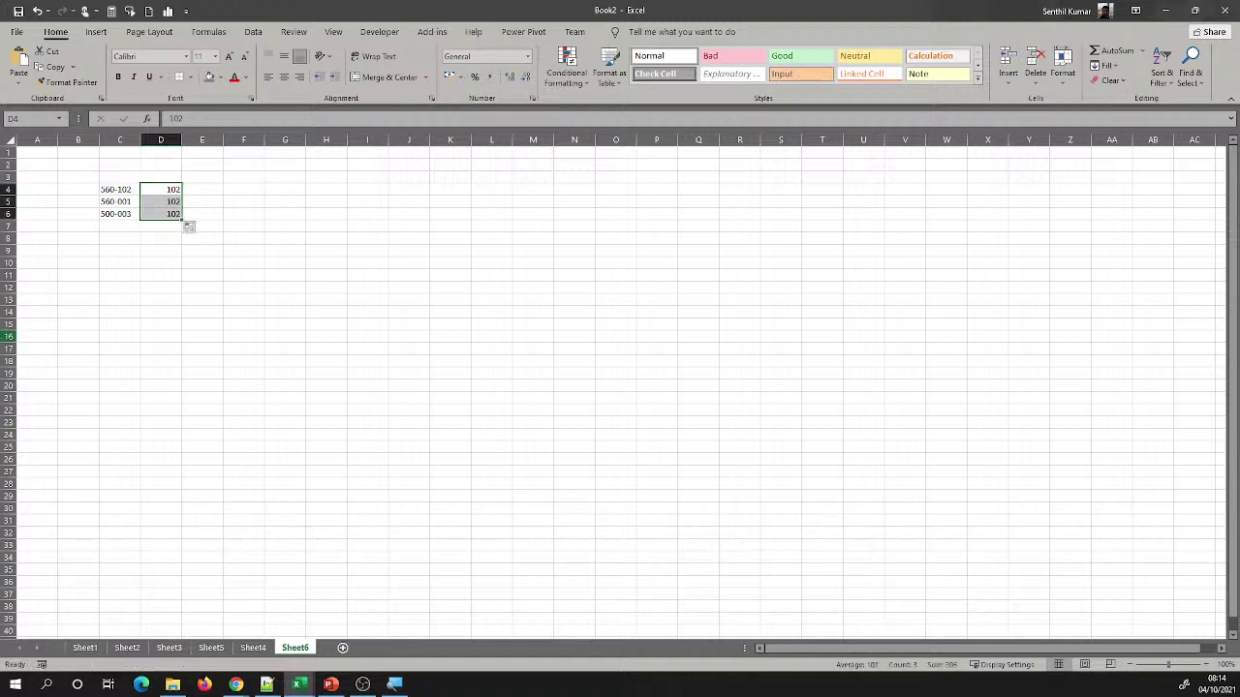
key("ctrl+z")
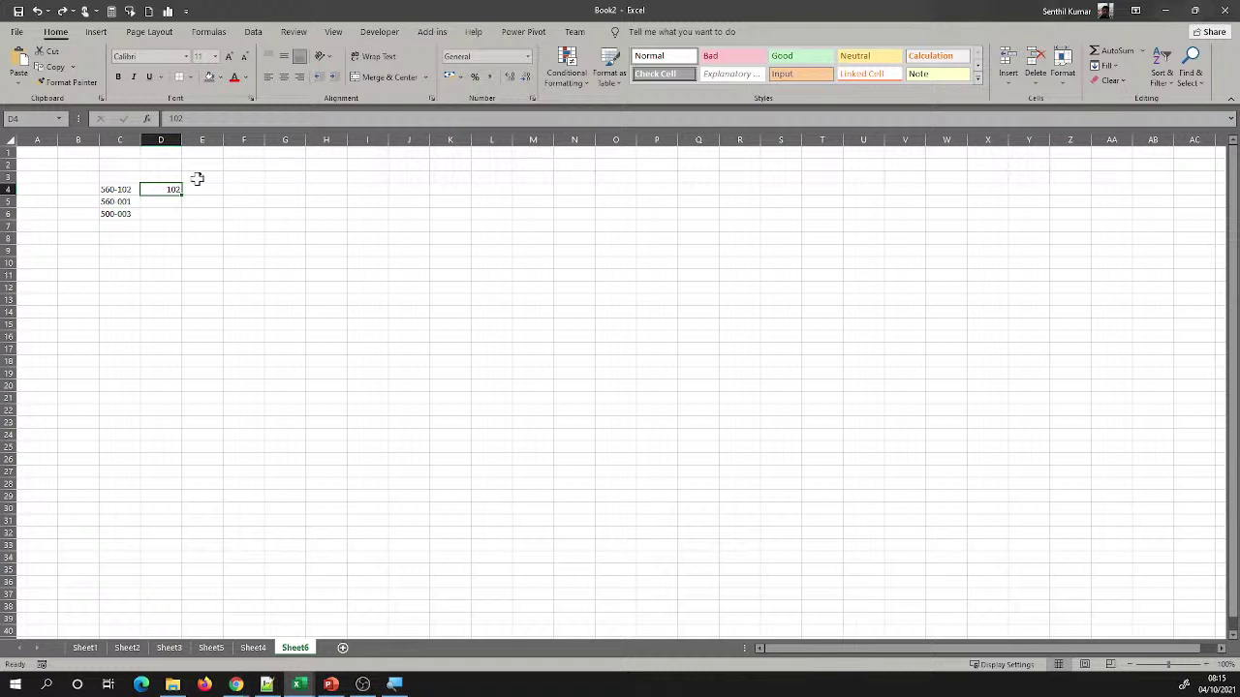
Try Flash Fill from the single example cell D4 to extract the code endings, and undo it
left_click(129, 189)
left_click(177, 190)
left_click(252, 32)
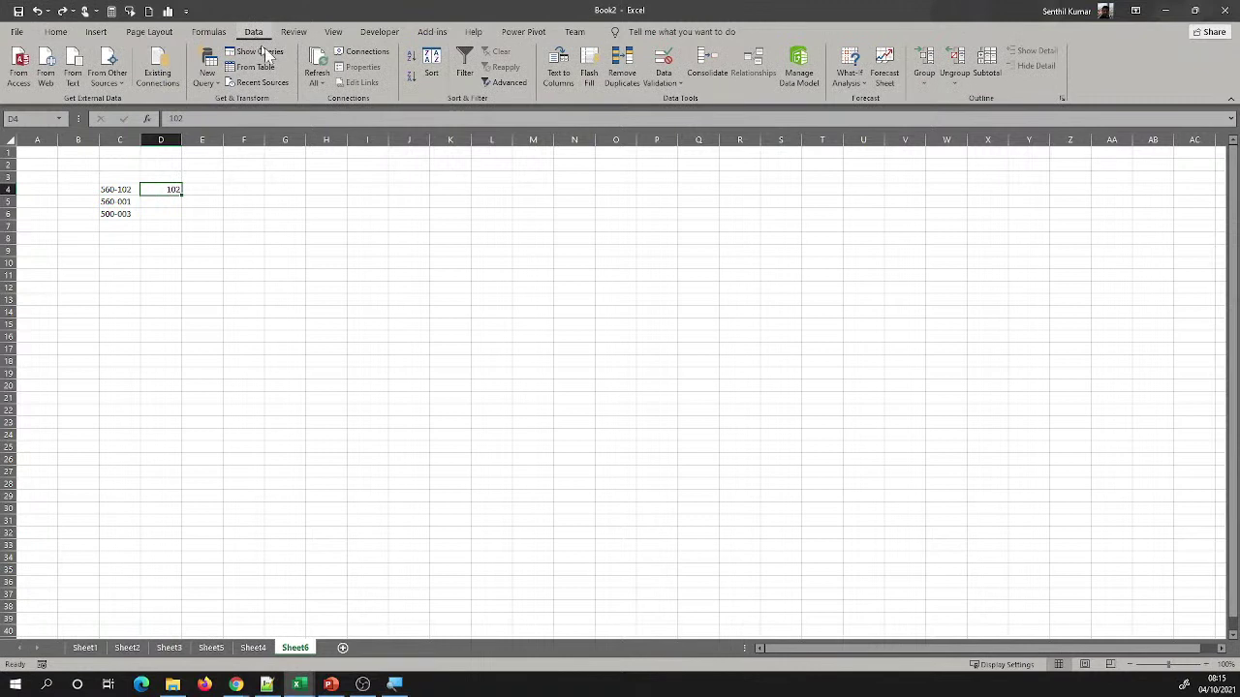
left_click(589, 77)
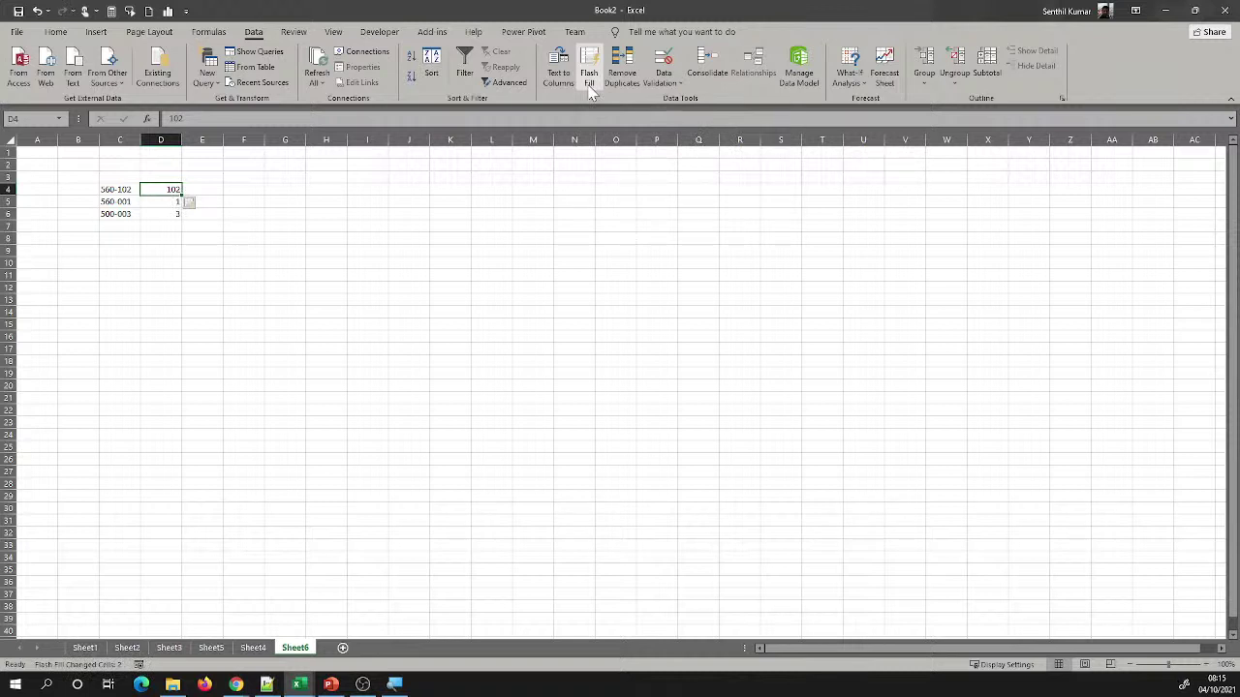
left_click(210, 325)
key("ctrl+z")
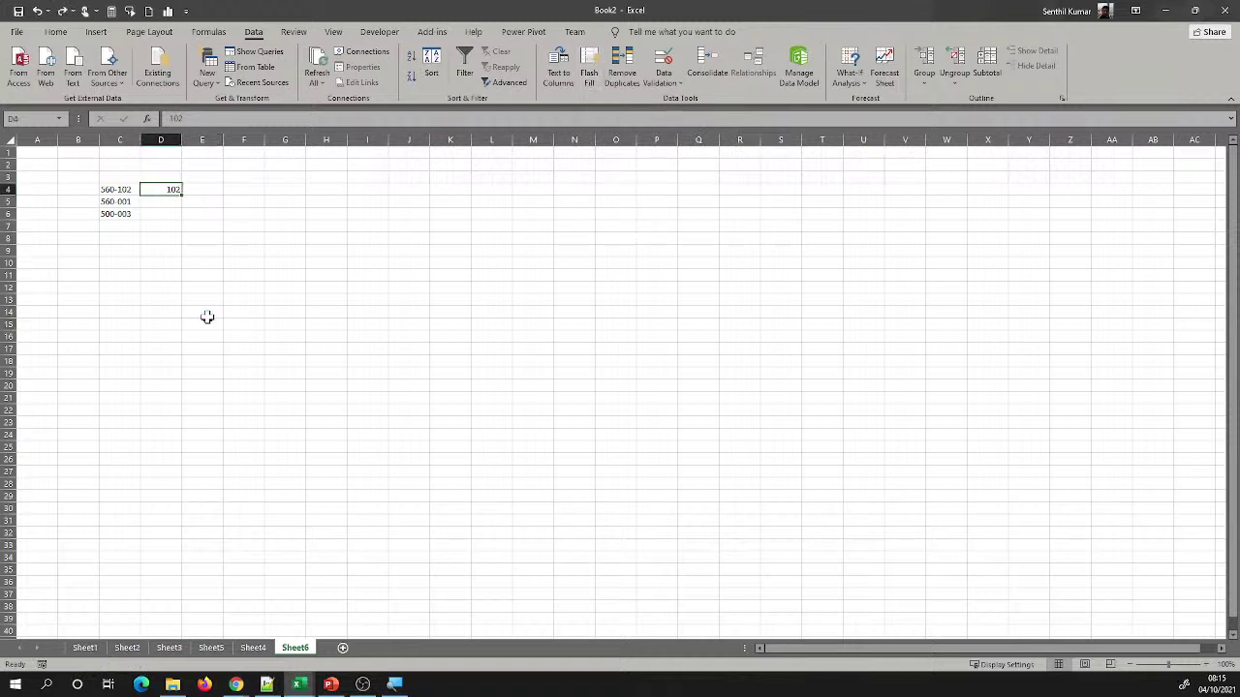
Try Flash Fill on the whole selected range D4:D6, and undo it
left_click_drag(165, 188, 161, 214)
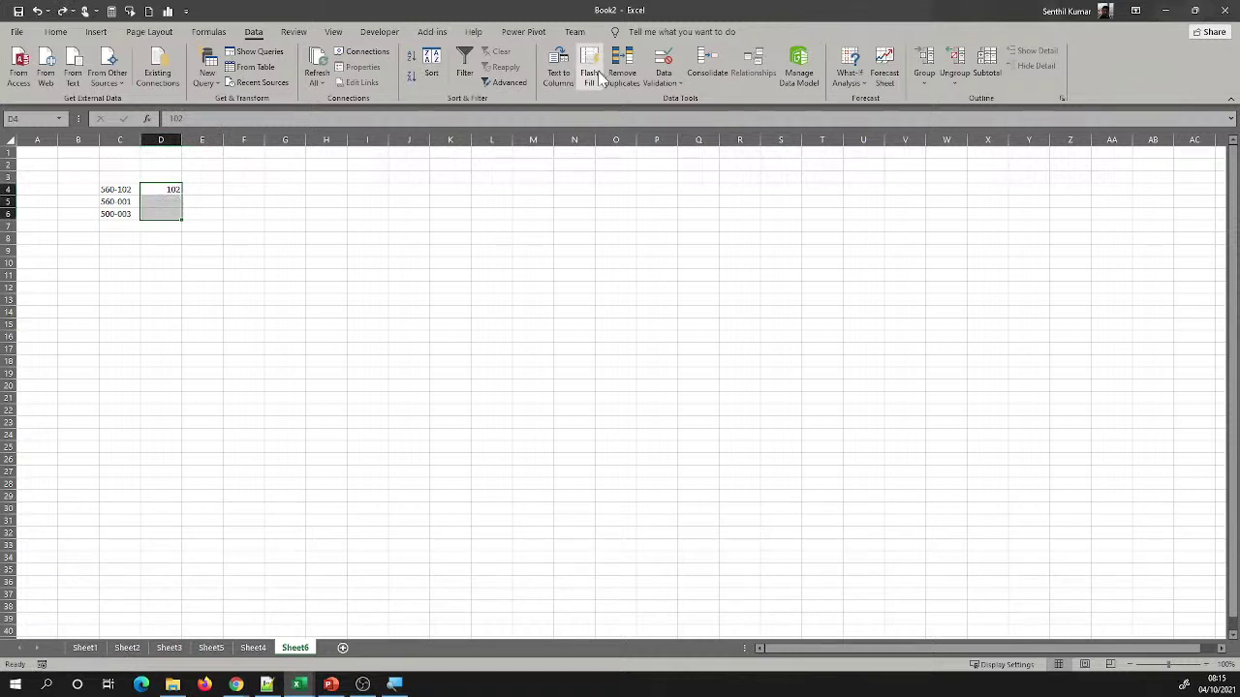
left_click(590, 77)
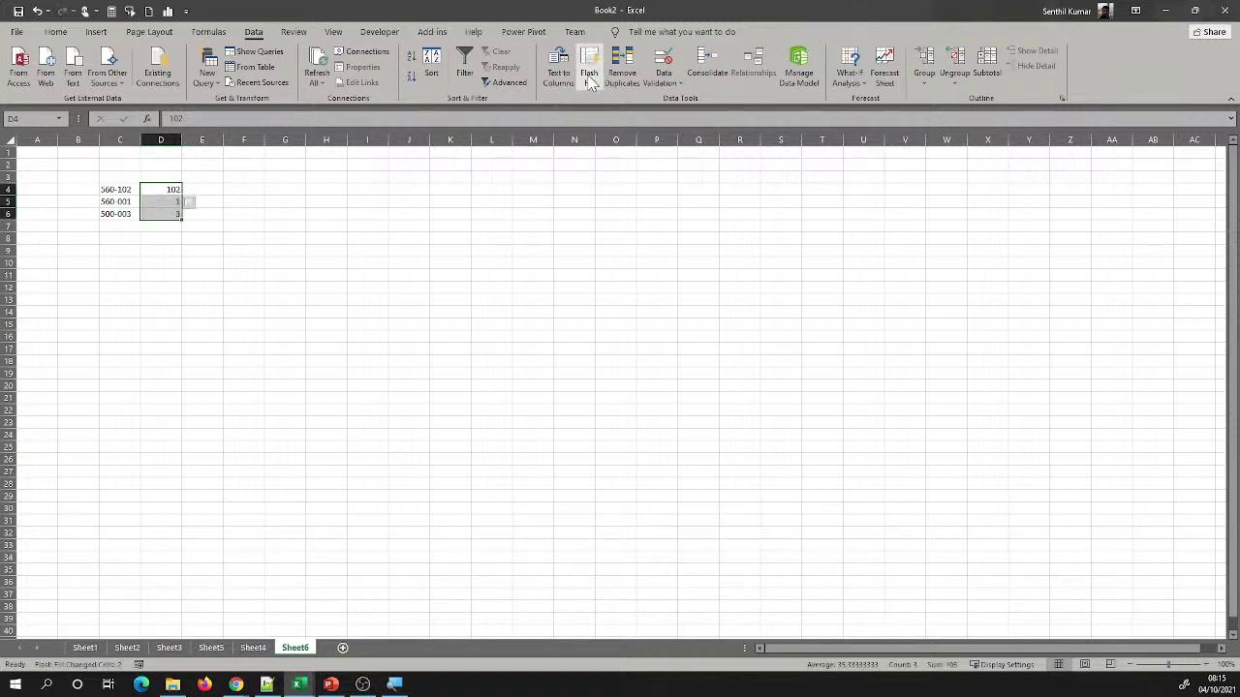
key("ctrl+z")
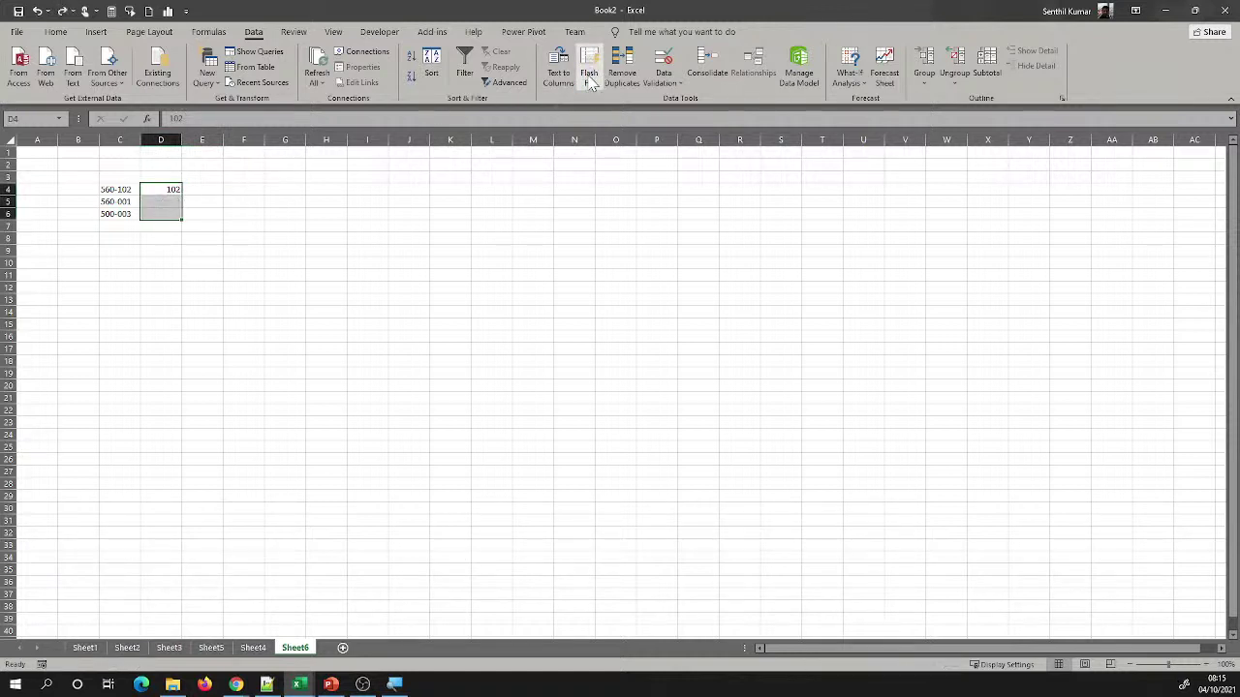
Change the code in C5 to 560-101 and the code in C6 to 500-203
double_click(124, 201)
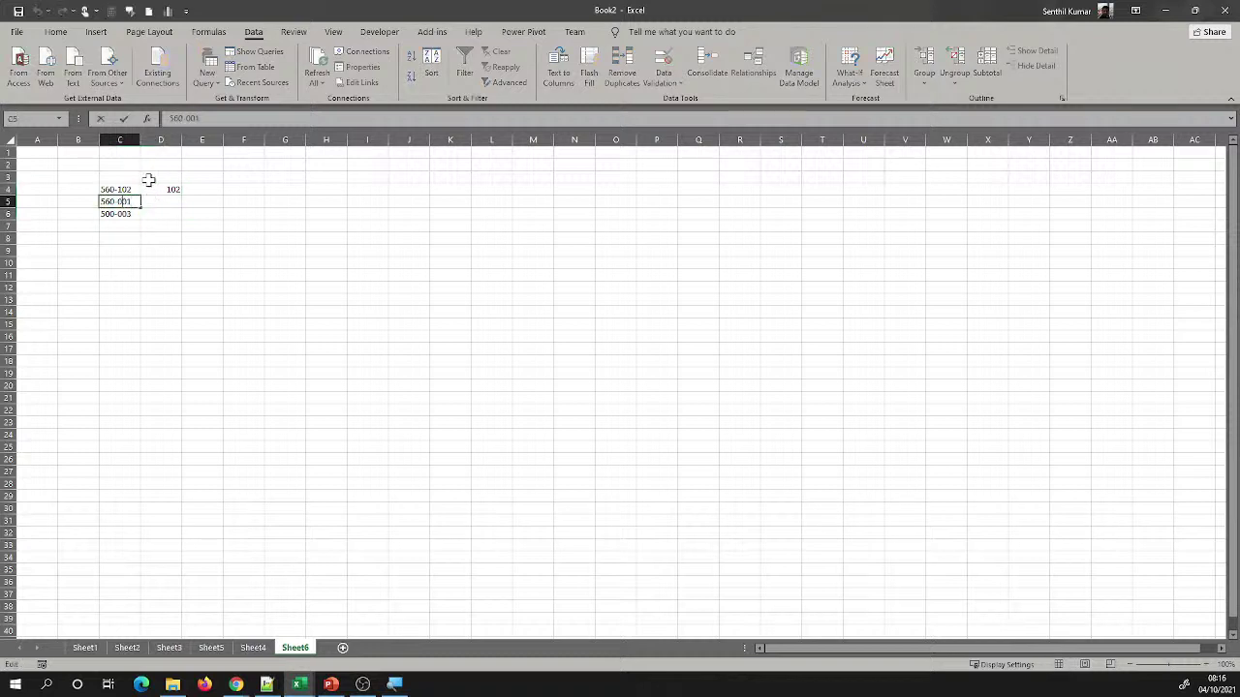
key("BackSpace")
type("1")
key("Return")
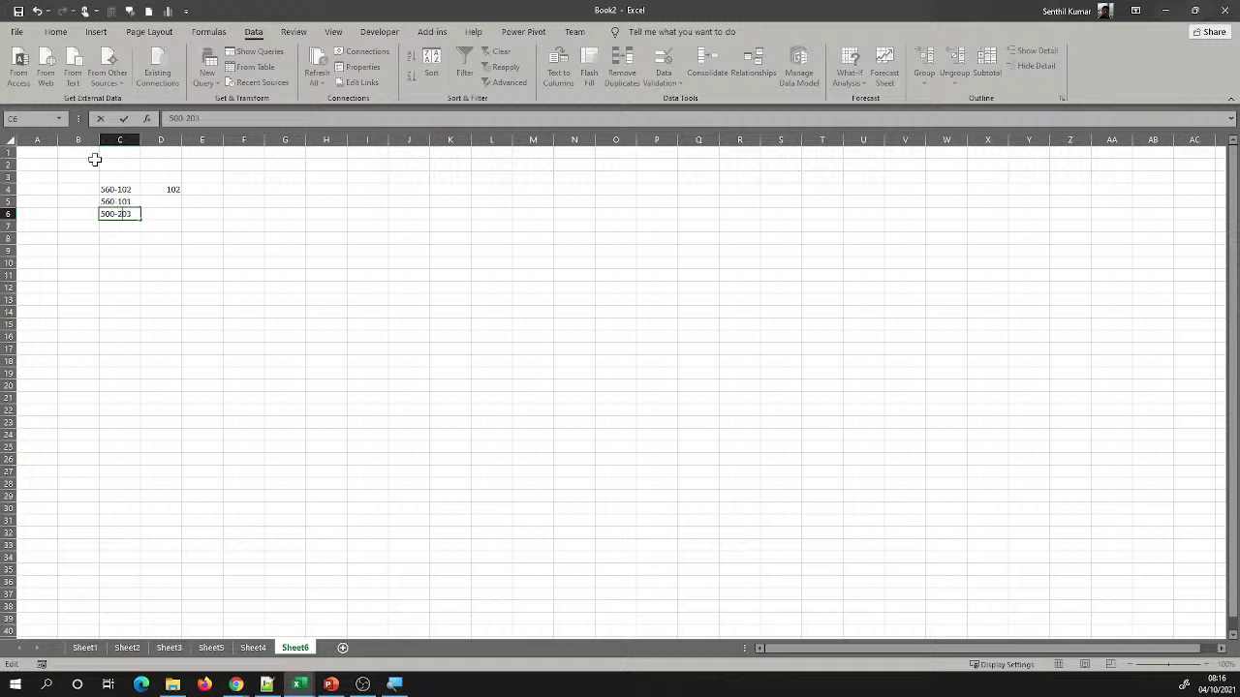
key("Return")
Flash Fill column D from D4 using the edited codes, compare C4 with D4, and undo the fill
left_click(165, 188)
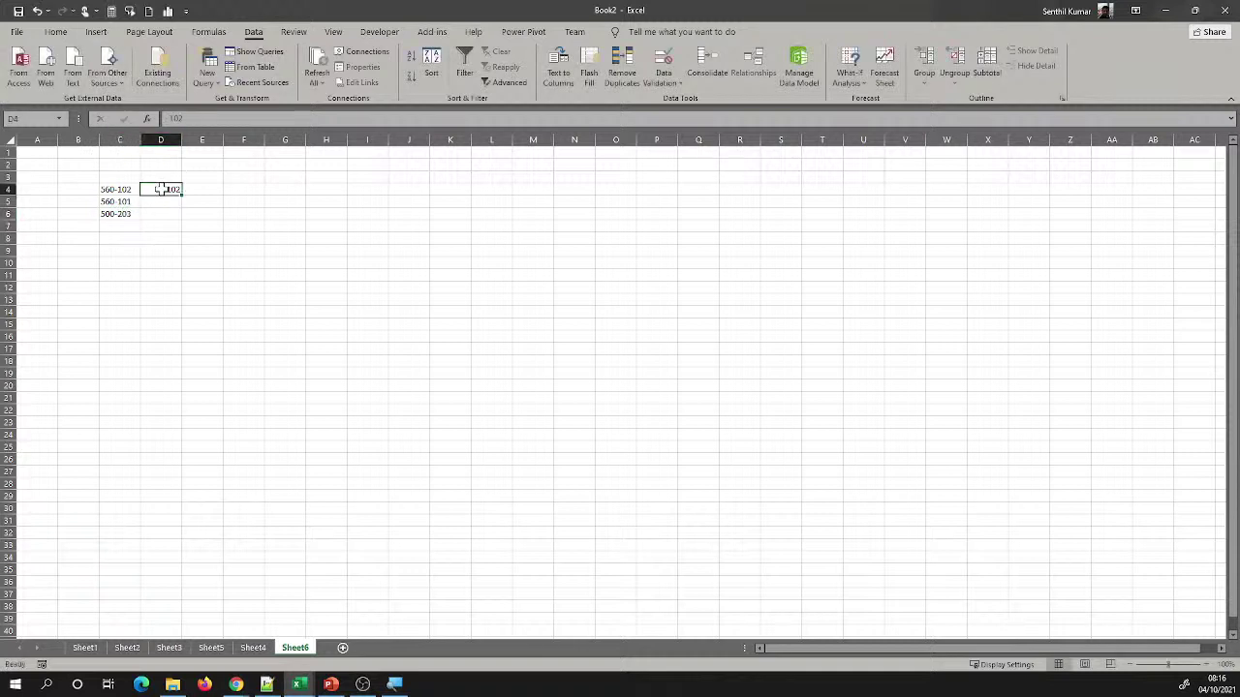
left_click(587, 78)
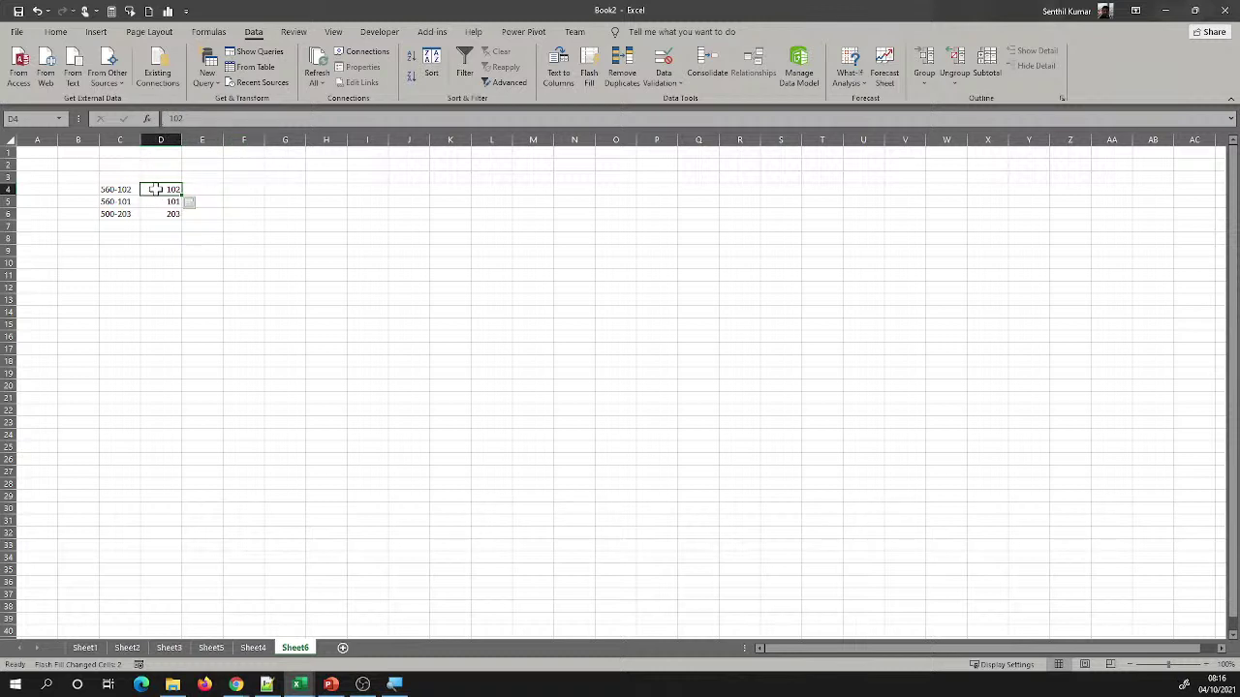
left_click(124, 190)
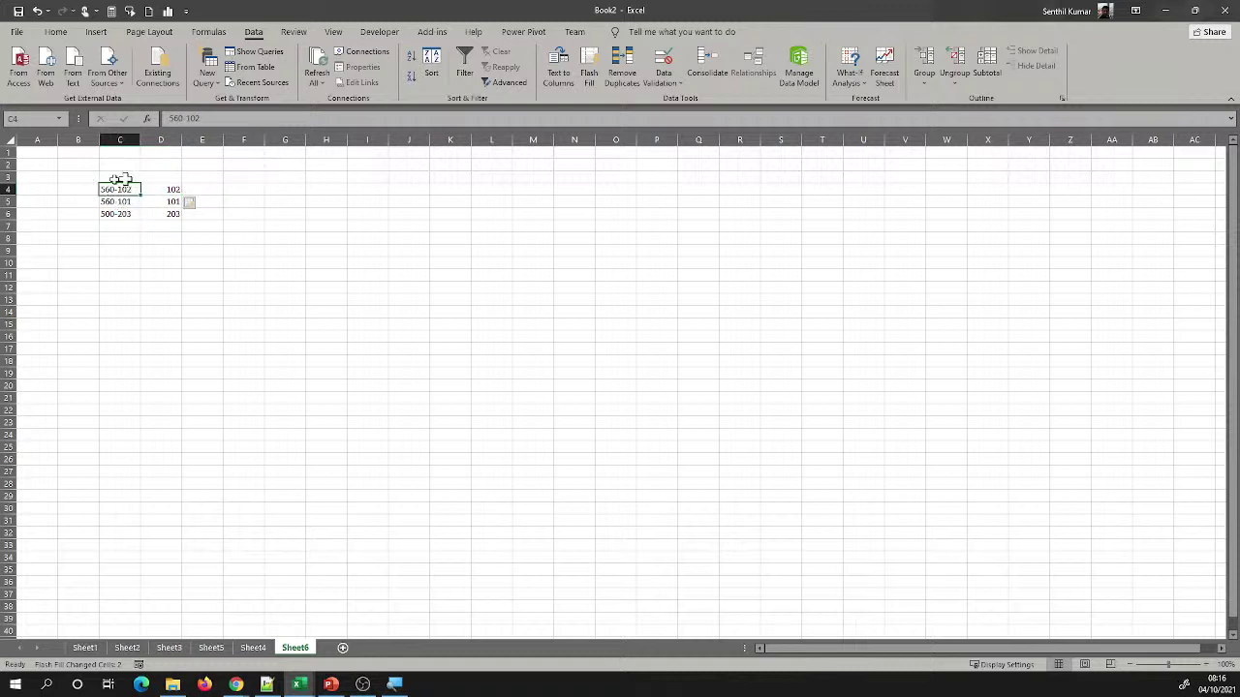
left_click(172, 189)
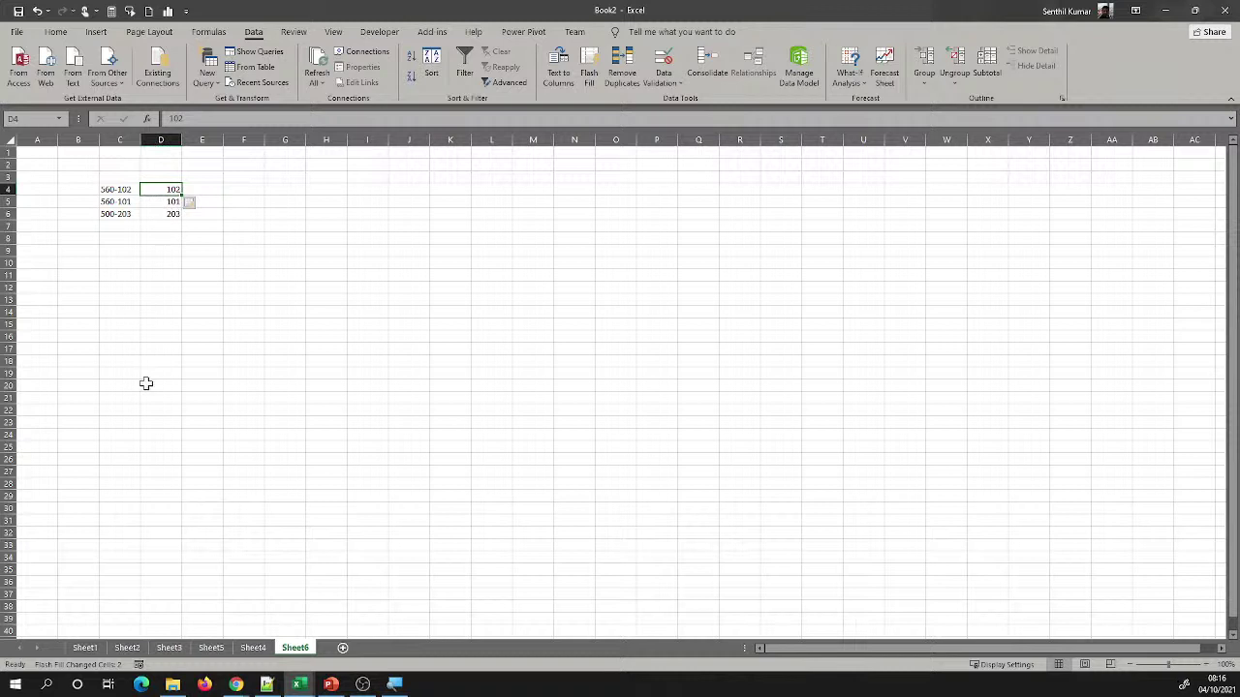
key("ctrl+z")
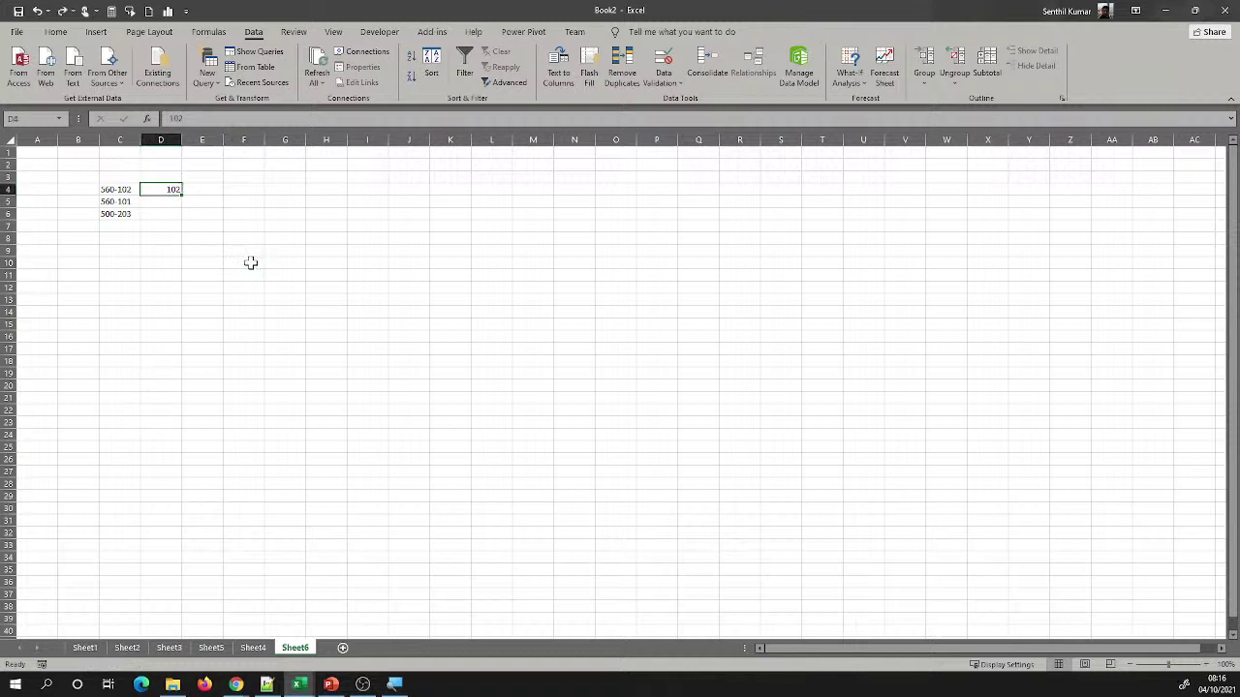
Change D4 to -102 and apply Flash Fill to complete D5 and D6 in the same pattern
double_click(167, 193)
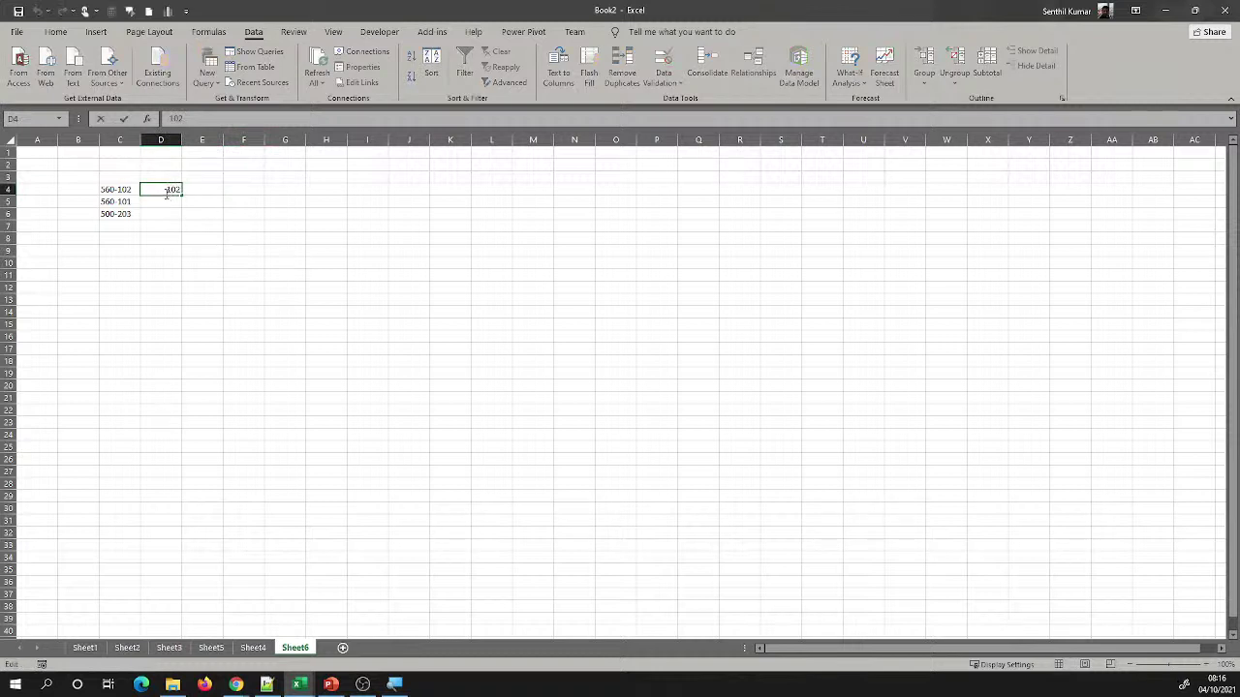
type("-")
key("Return")
left_click(165, 189)
left_click(589, 72)
left_click(352, 249)
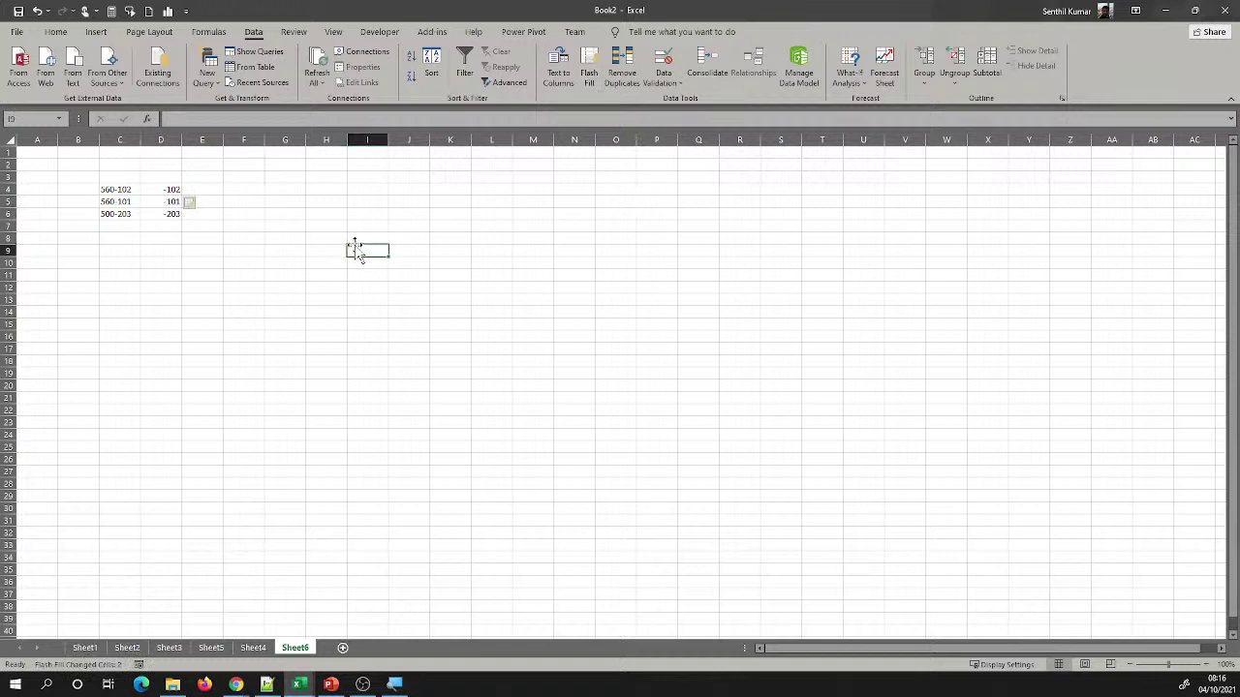
Check the values in D4 to D6 and accept the Flash Fill suggestions
left_click(167, 189)
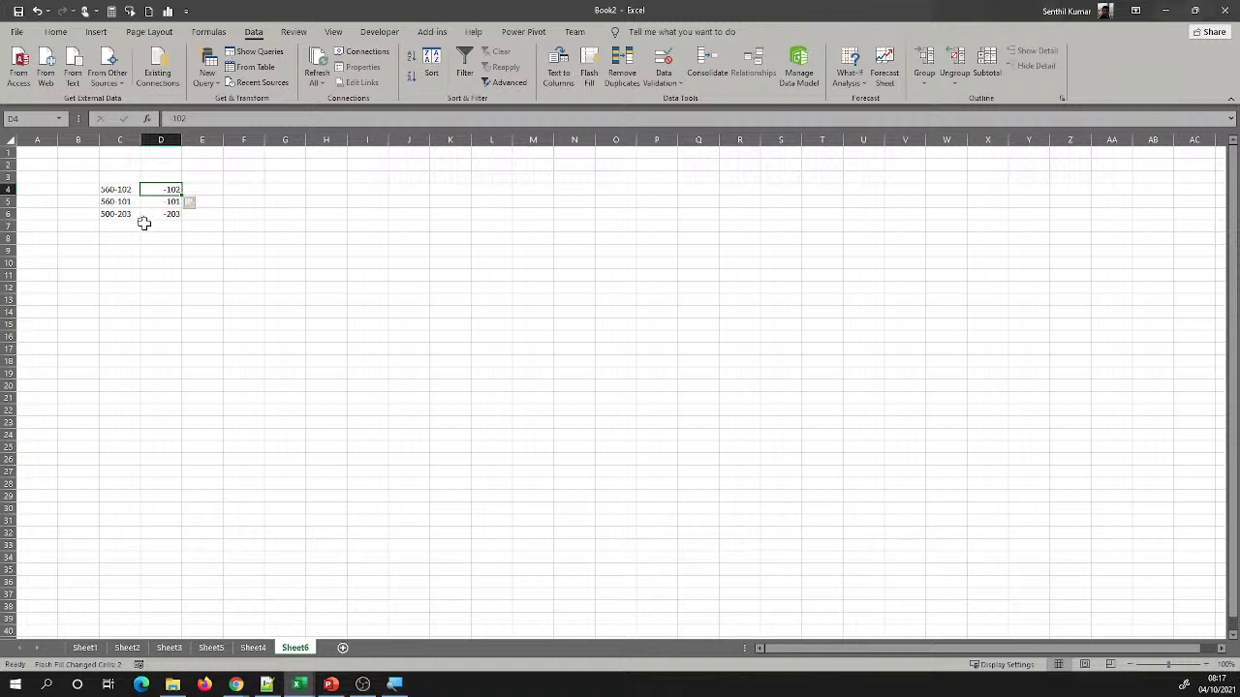
left_click(170, 203)
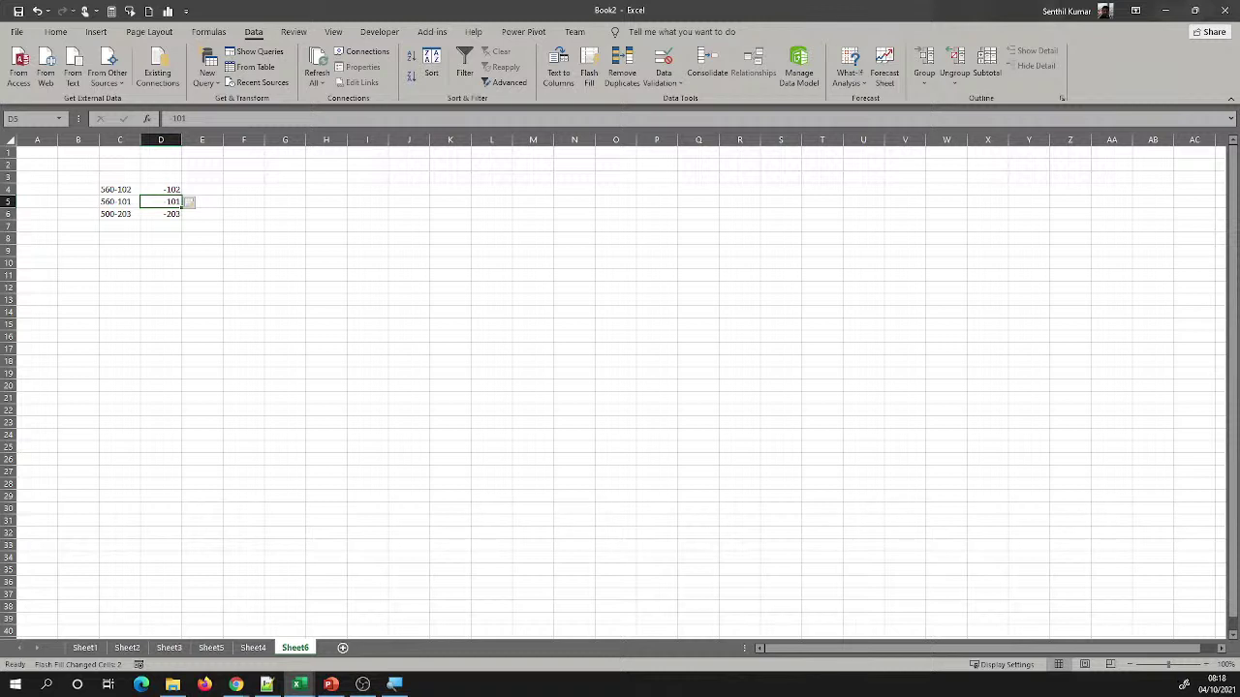
left_click(167, 214)
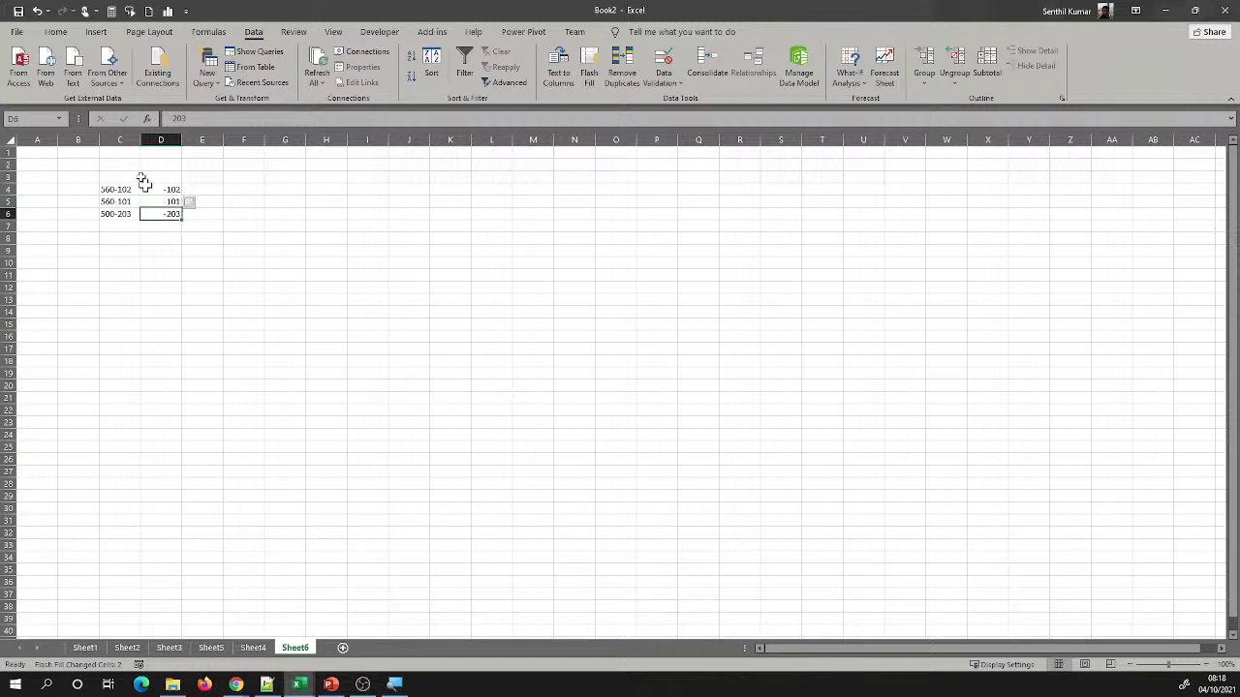
left_click(195, 205)
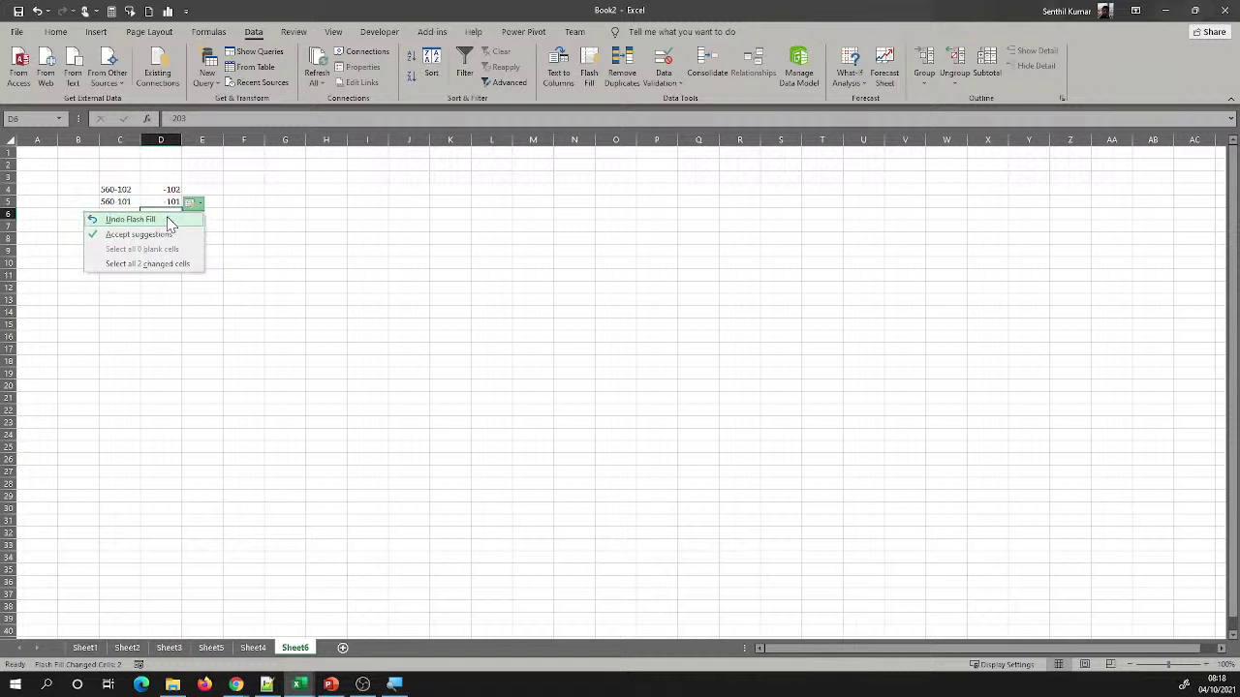
left_click(138, 238)
left_click(145, 239)
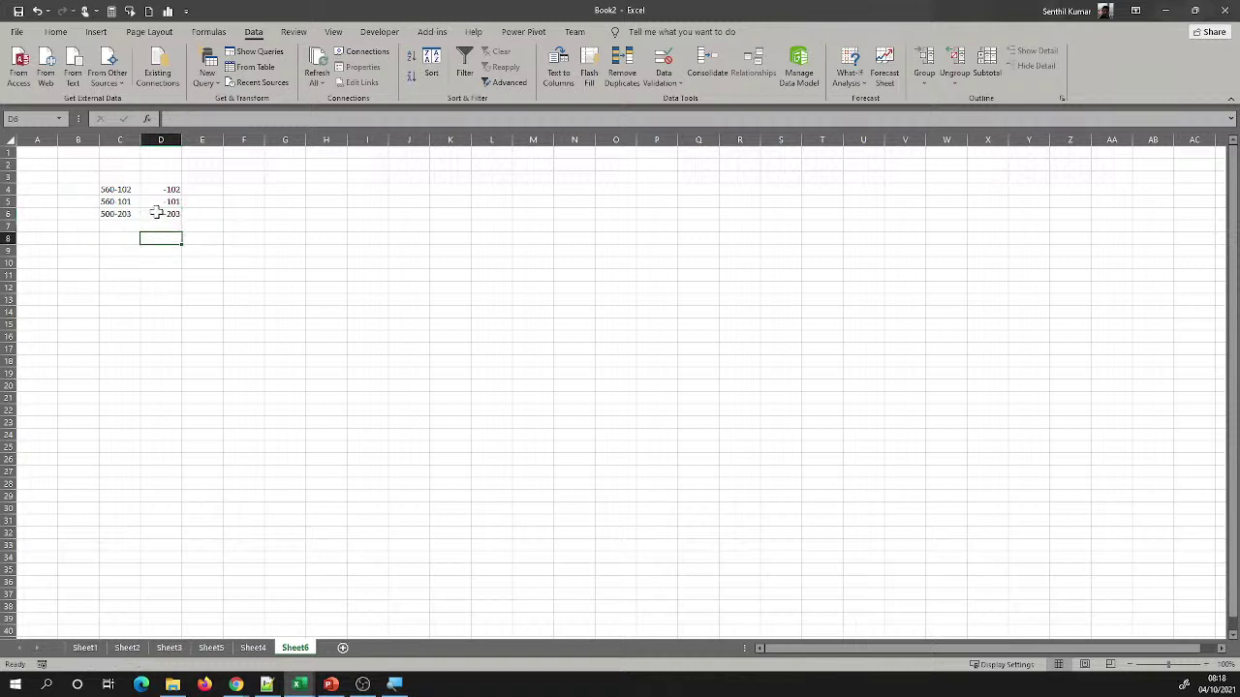
Undo the last action and show the Flash Fill options available beside D6
left_click(156, 213)
key("ctrl+z")
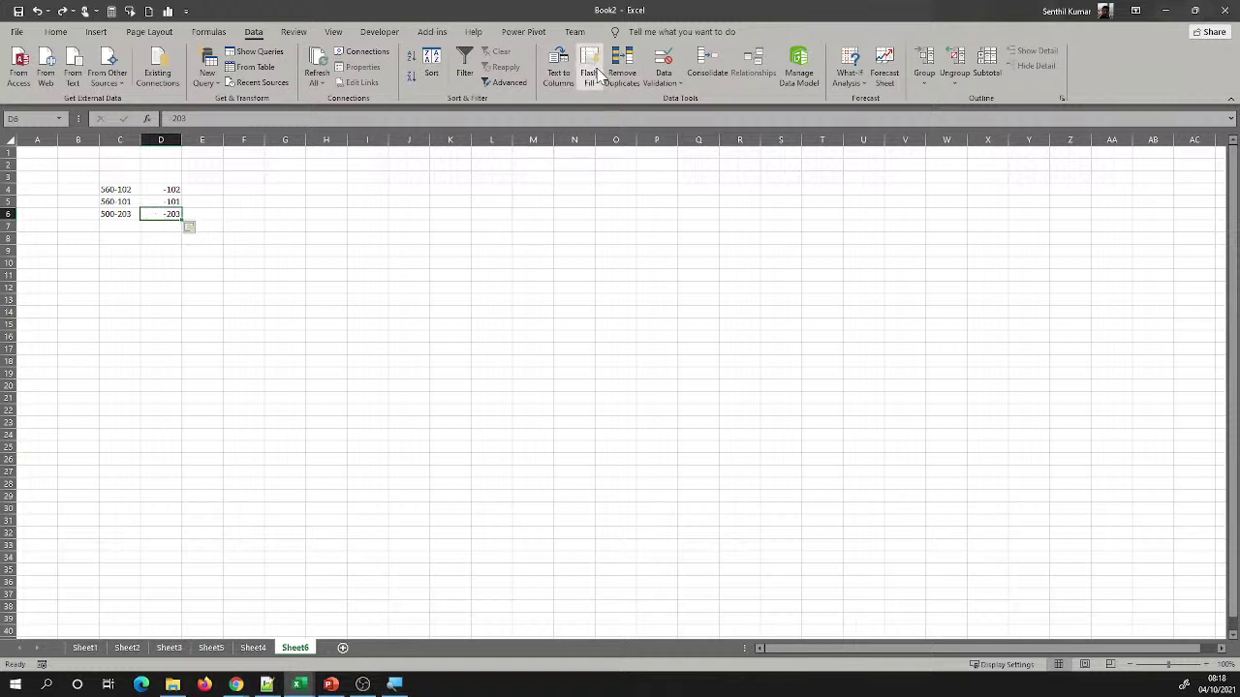
left_click(197, 232)
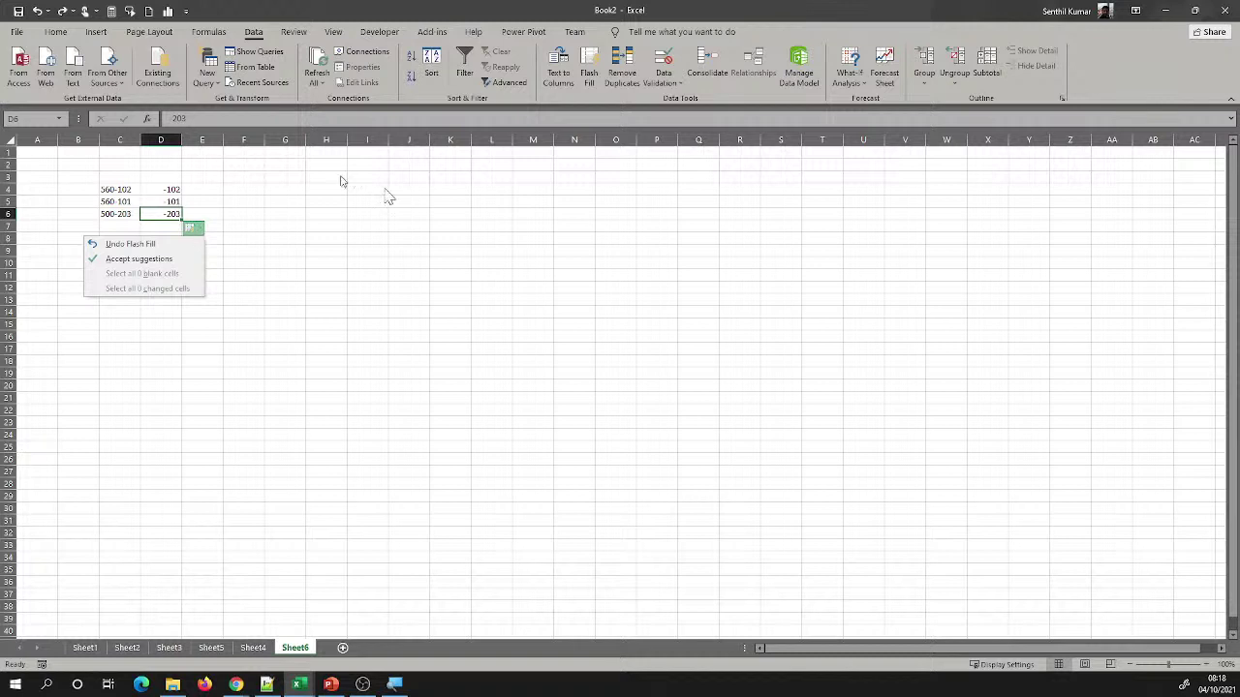
key("alt+Tab")
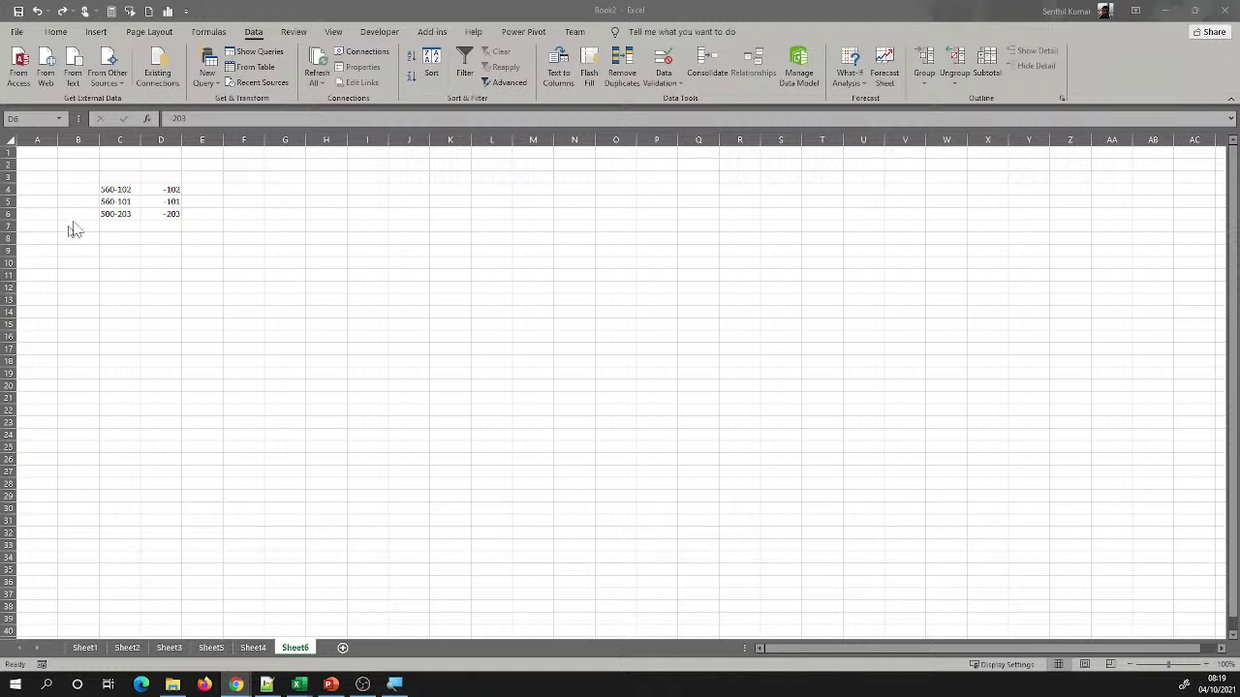
Change the code in C5 to 560-109
double_click(128, 202)
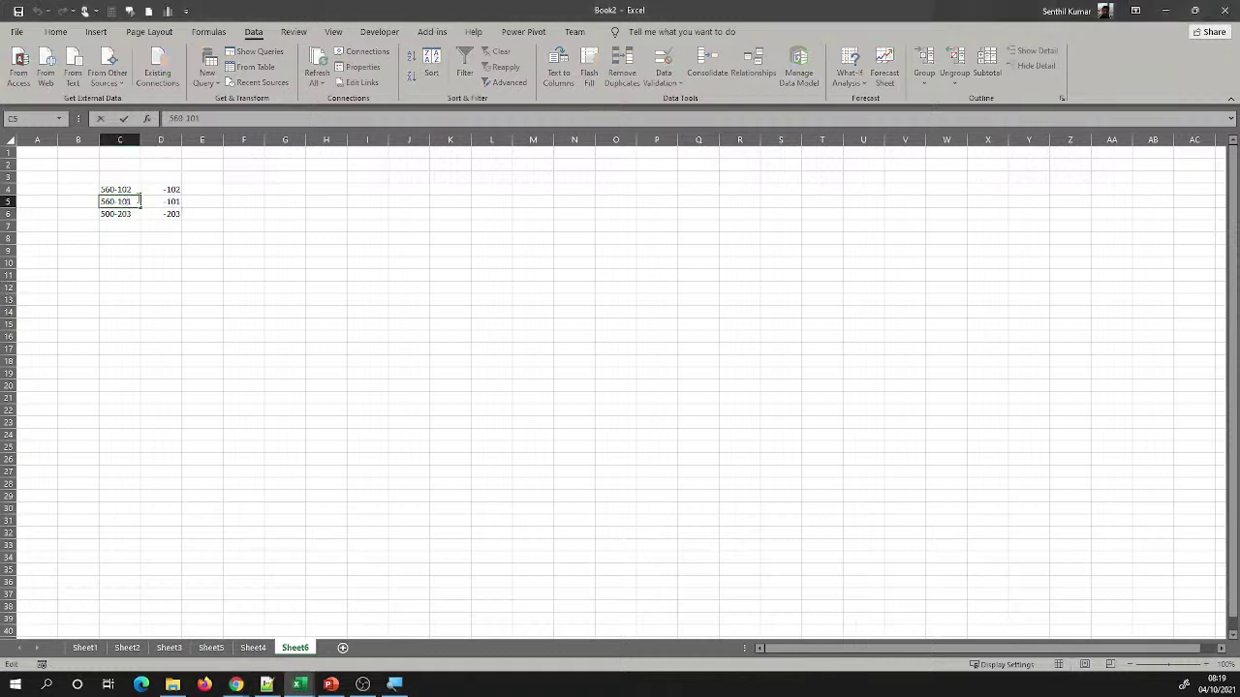
key("BackSpace")
type("98")
key("Return")
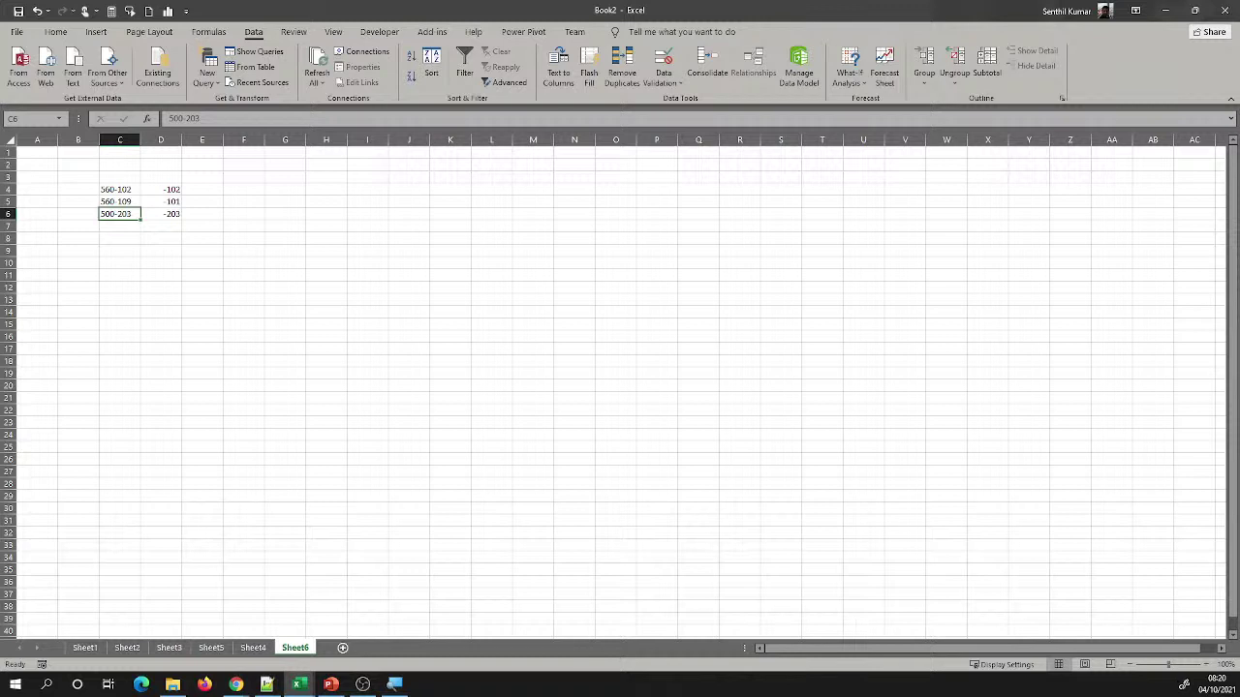
Turn off Automatically Flash Fill in the advanced editing options of Excel
left_click(16, 33)
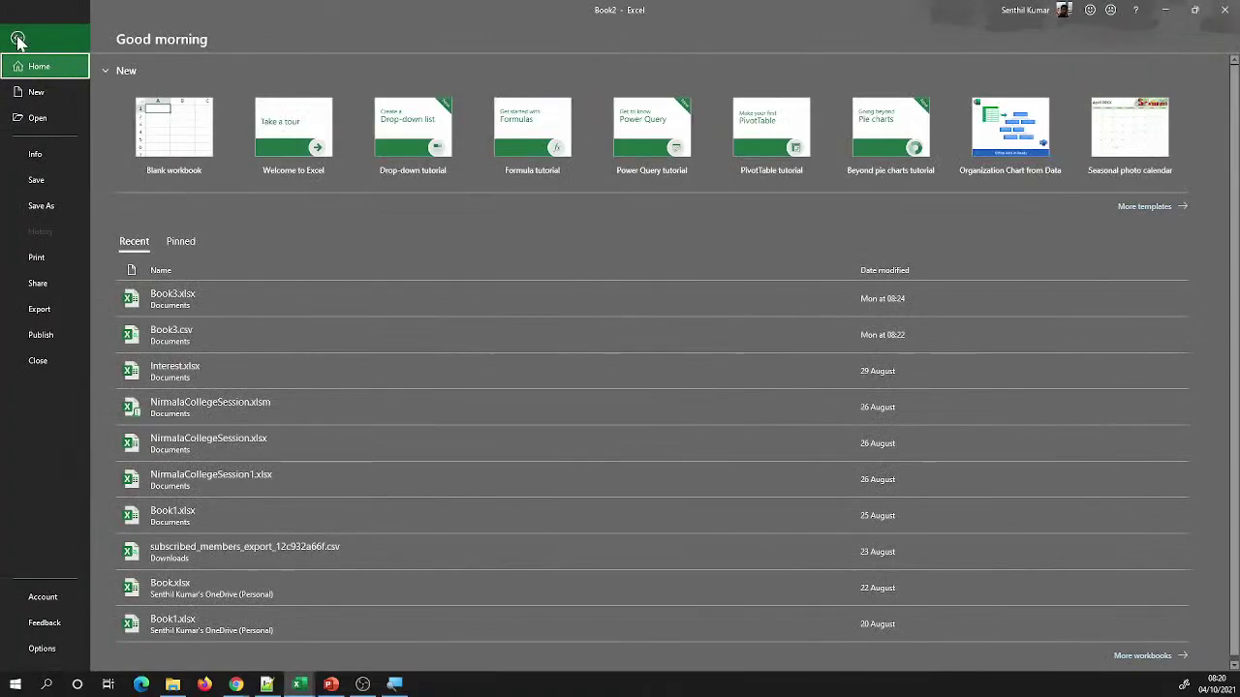
left_click(56, 653)
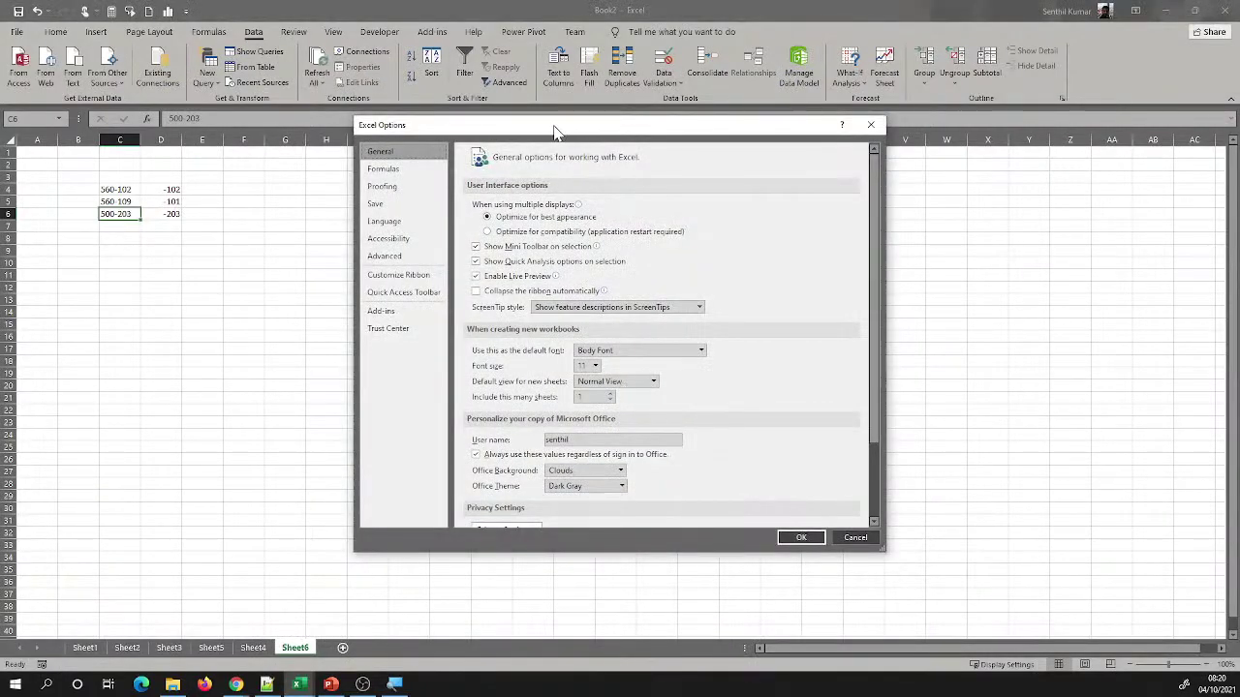
left_click_drag(555, 131, 477, 133)
left_click(323, 259)
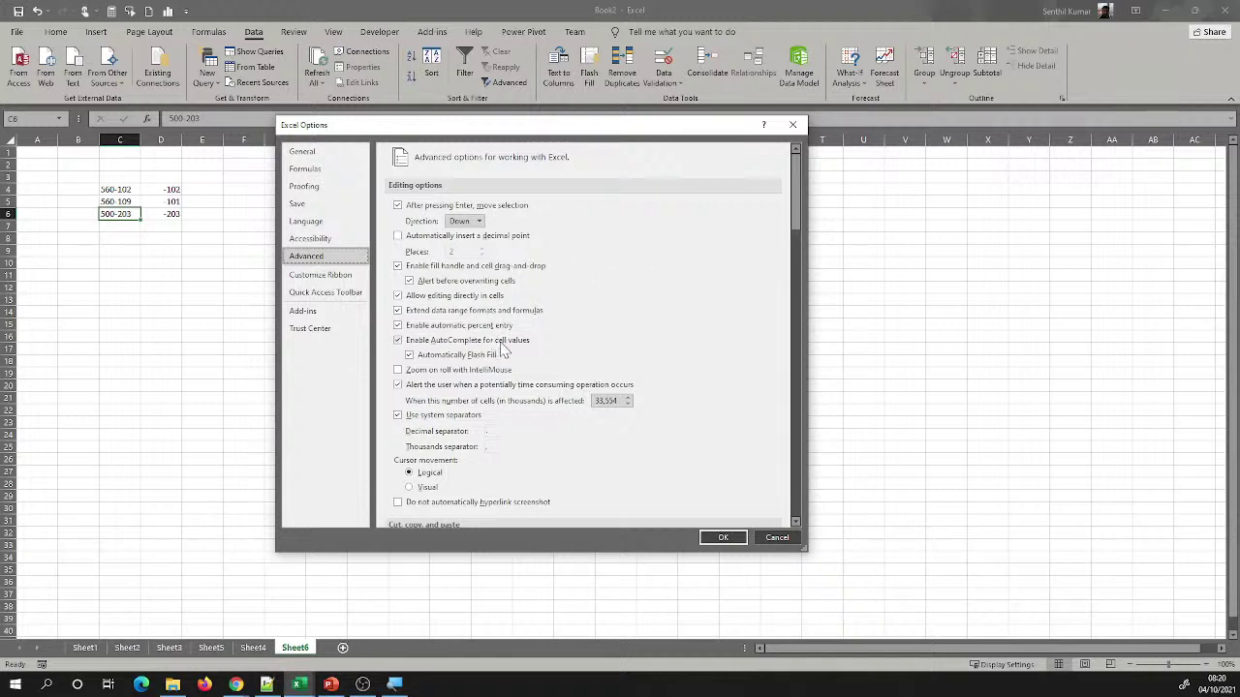
left_click(409, 355)
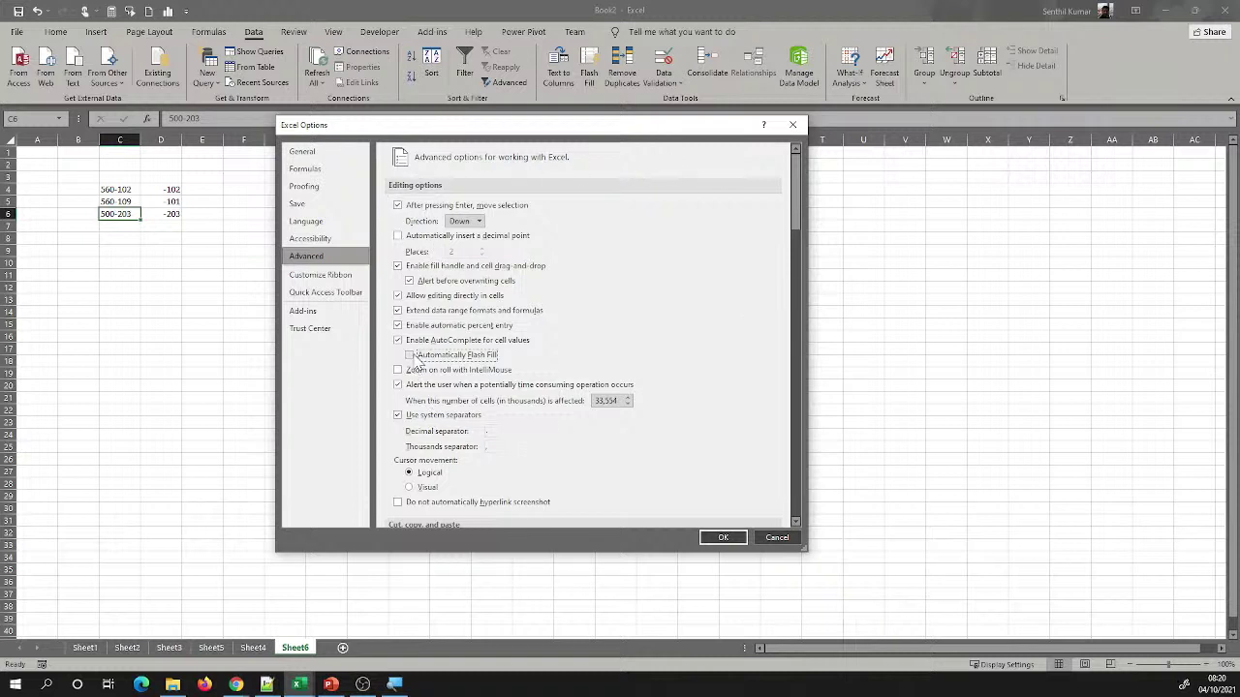
Close the Excel options without saving the change and switch to the Excel for Absolute Beginners presentation in PowerPoint
key("alt+Tab")
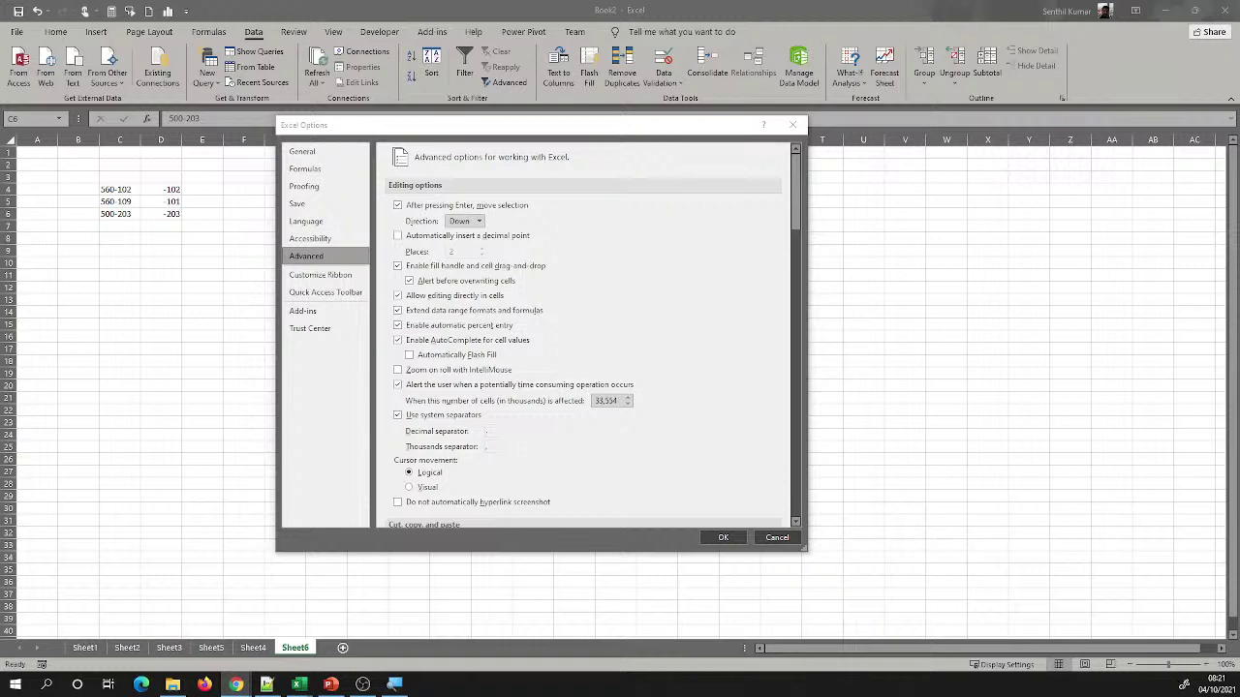
left_click(794, 124)
left_click(551, 240)
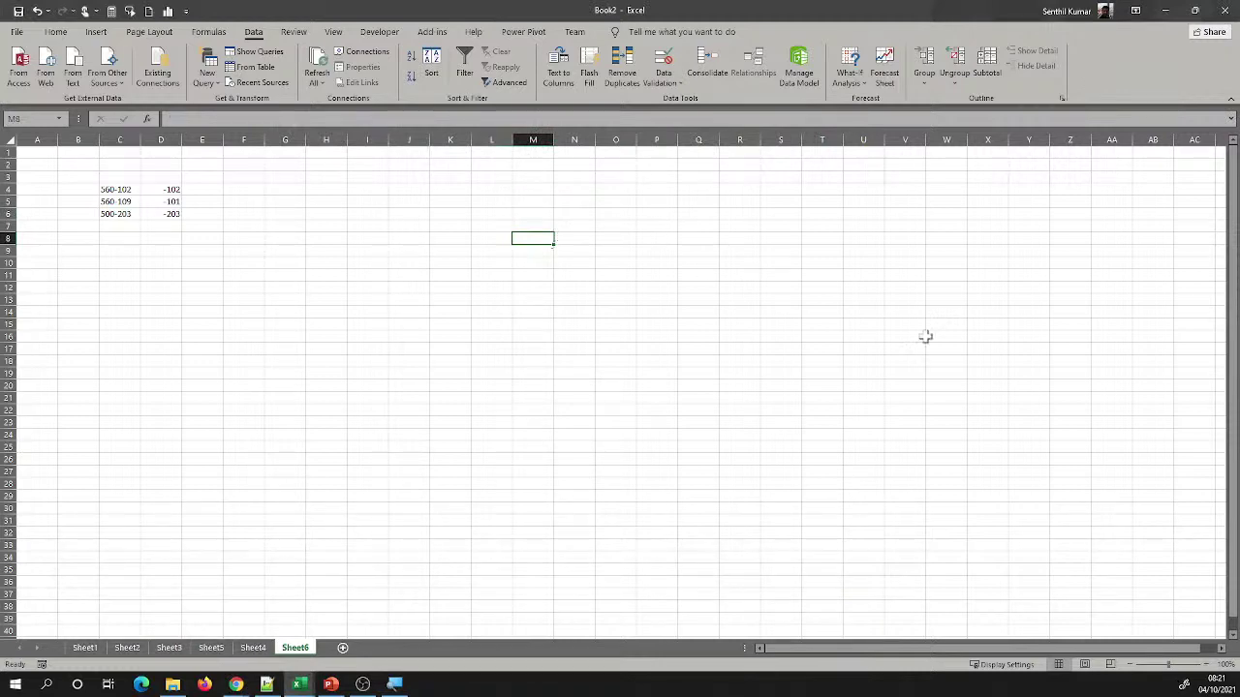
left_click(330, 684)
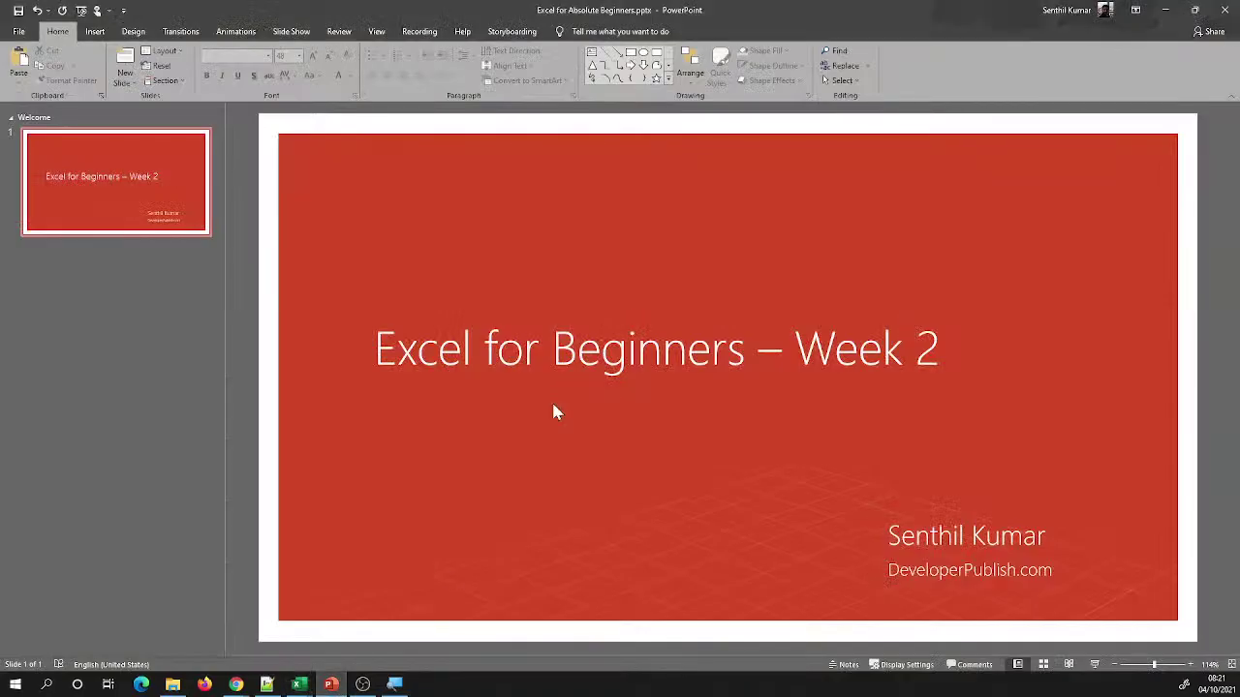